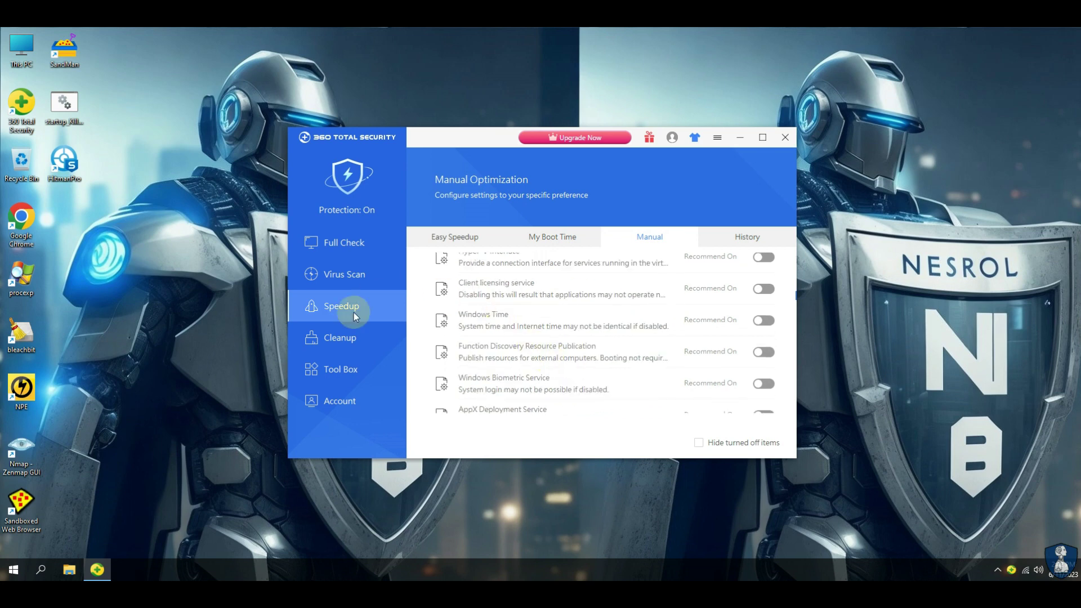
Step: Review the Plug-in Cleanup and Junk Cleanup categories by expanding and collapsing their details
{"action": "left_click", "coordinate": [366, 343]}
{"action": "left_click", "coordinate": [752, 280]}
{"action": "left_click", "coordinate": [753, 248]}
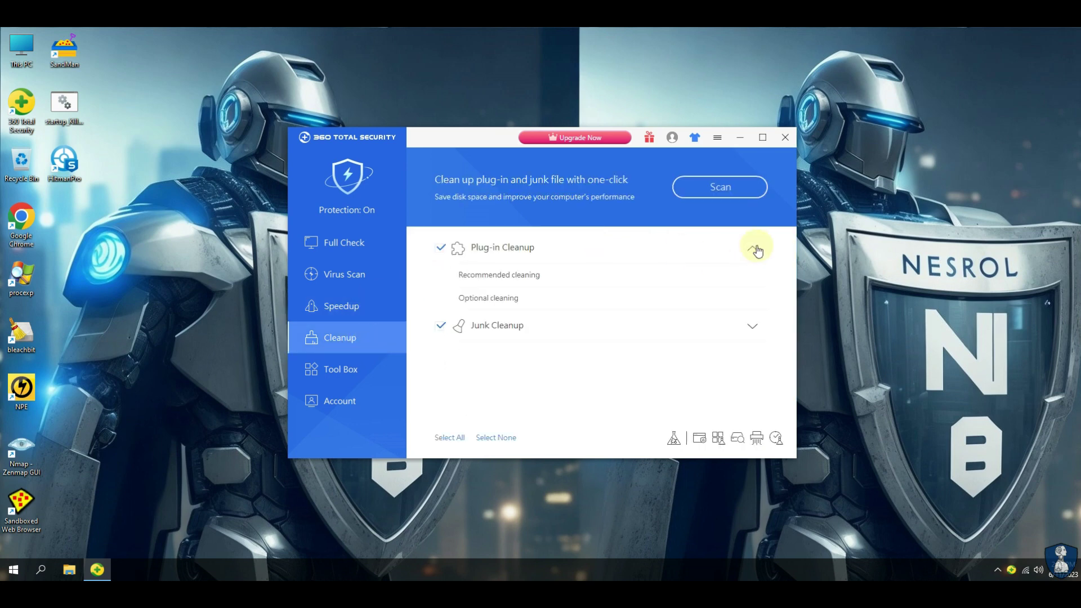
{"action": "left_click", "coordinate": [753, 249]}
{"action": "left_click", "coordinate": [753, 276]}
{"action": "left_click", "coordinate": [753, 276]}
Step: Browse the Tool Box utilities and close the Network diagnosis tool
{"action": "left_click", "coordinate": [335, 372]}
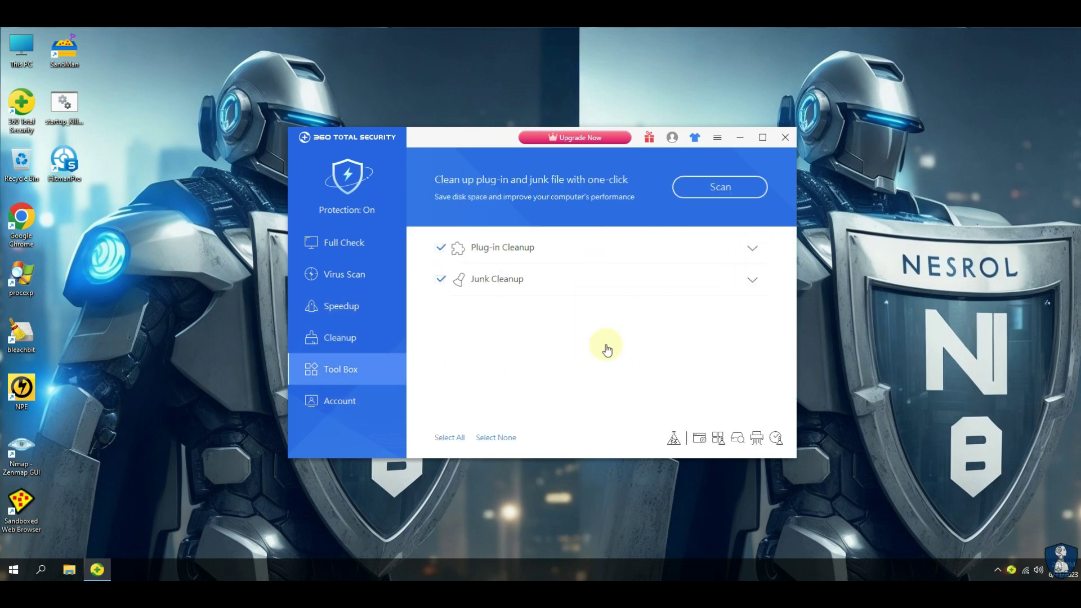
{"action": "scroll", "coordinate": [700, 272], "scroll_direction": "down", "scroll_amount": 3}
{"action": "scroll", "coordinate": [700, 273], "scroll_direction": "up", "scroll_amount": 5}
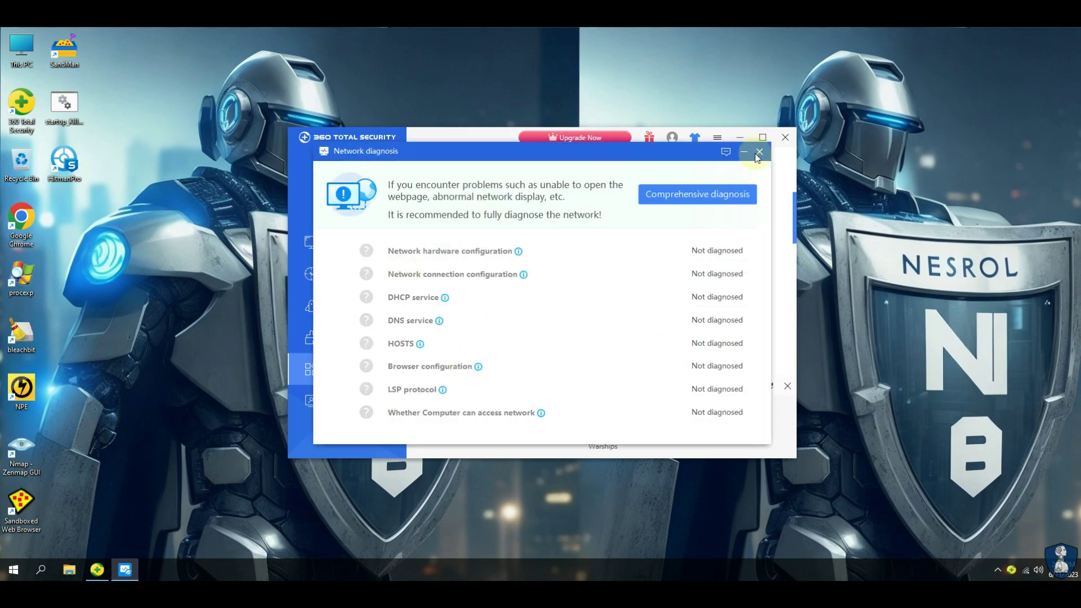
{"action": "left_click", "coordinate": [759, 152]}
Step: View the account overview and the Security protection and Advanced protection pages
{"action": "left_click", "coordinate": [348, 398]}
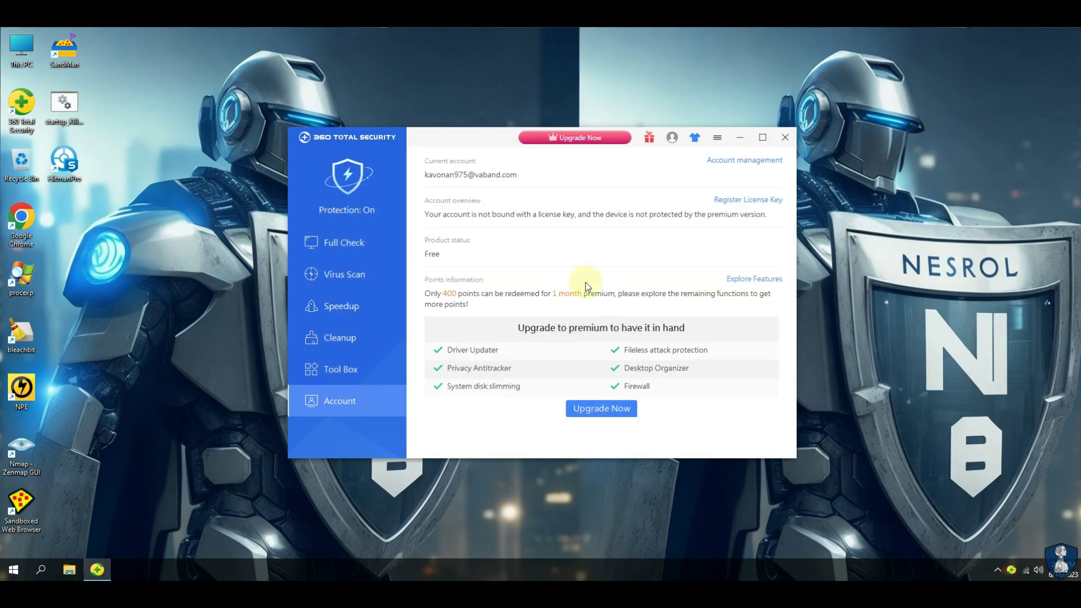
{"action": "left_click", "coordinate": [347, 179]}
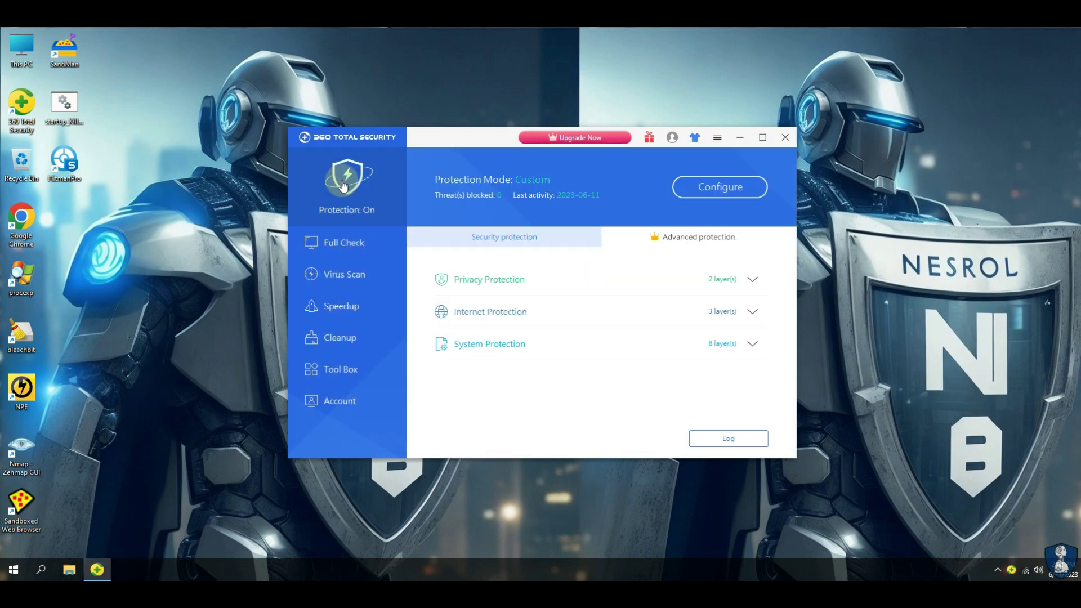
{"action": "left_click", "coordinate": [688, 241]}
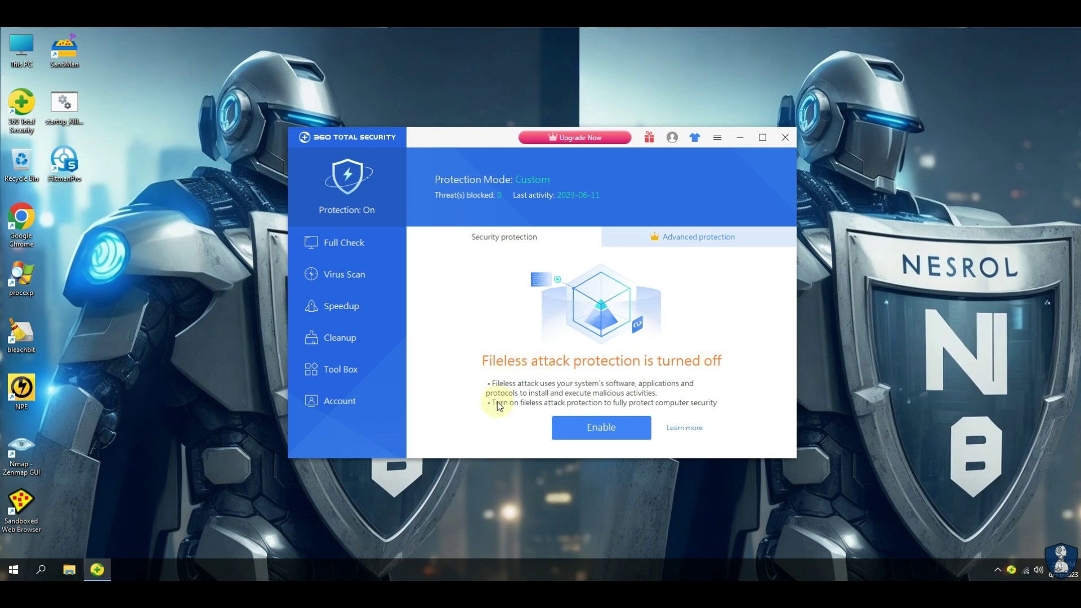
{"action": "left_click", "coordinate": [504, 236]}
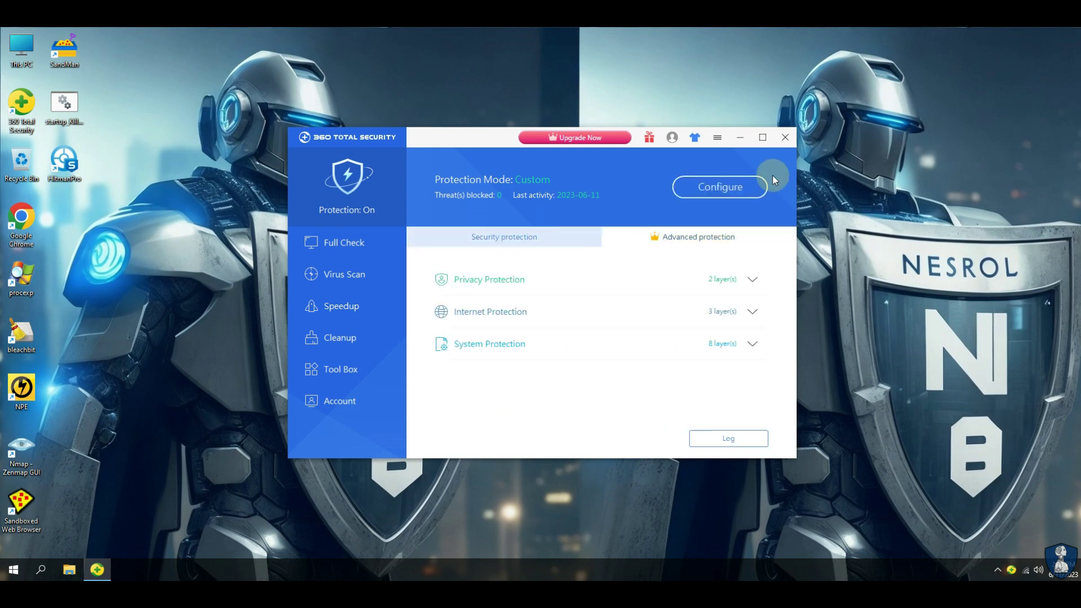
Step: Compare the protection layers of the Custom, Security, Balanced and Performance modes and return without applying a change
{"action": "left_click", "coordinate": [710, 187]}
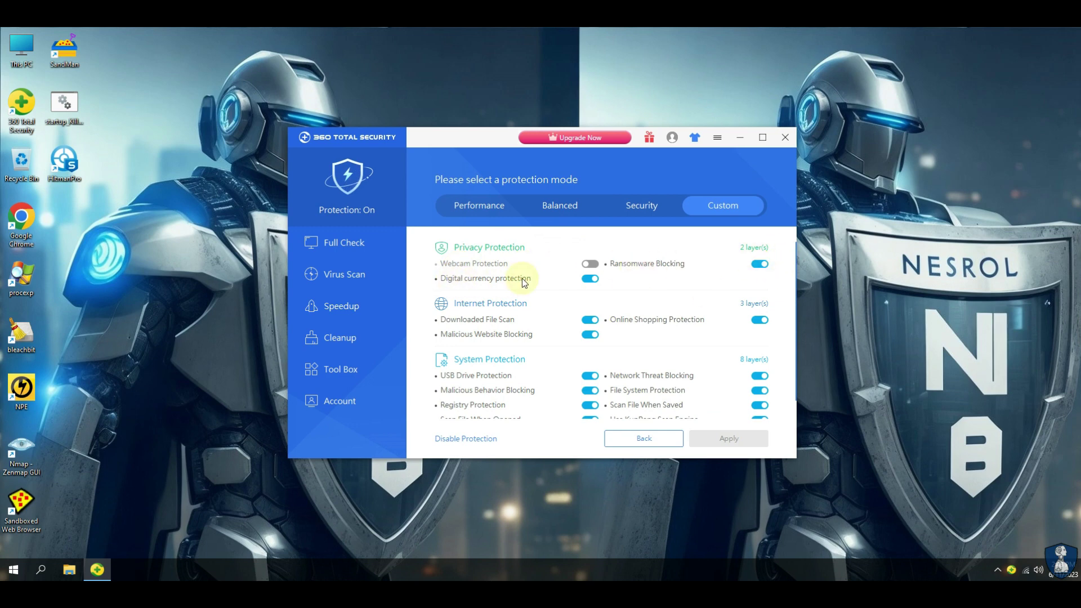
{"action": "scroll", "coordinate": [699, 285], "scroll_direction": "down", "scroll_amount": 1}
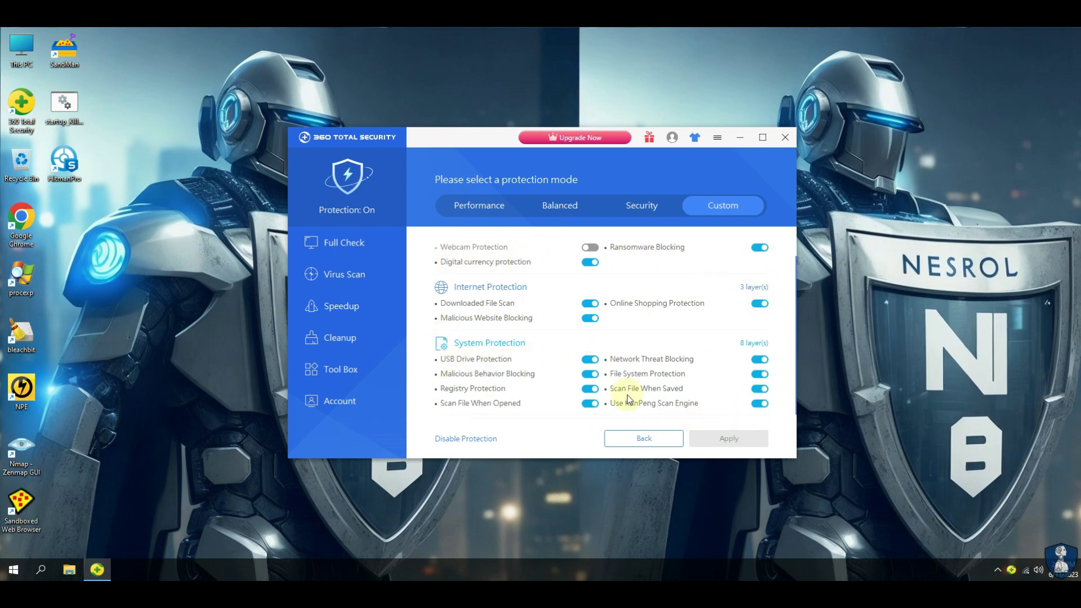
{"action": "left_click", "coordinate": [660, 208]}
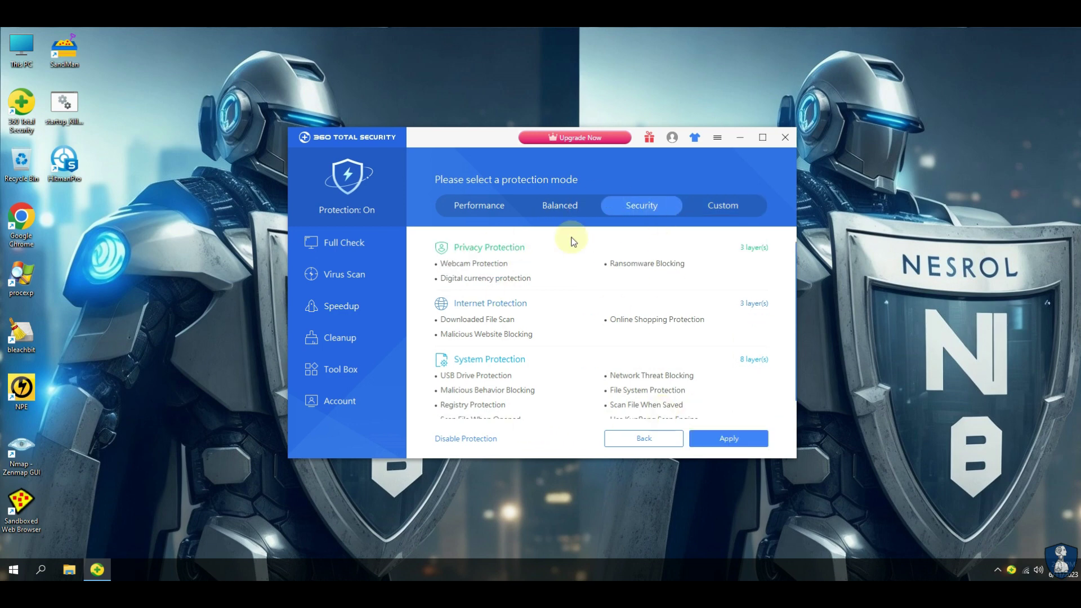
{"action": "left_click", "coordinate": [559, 205]}
{"action": "left_click", "coordinate": [483, 207]}
{"action": "left_click", "coordinate": [721, 206]}
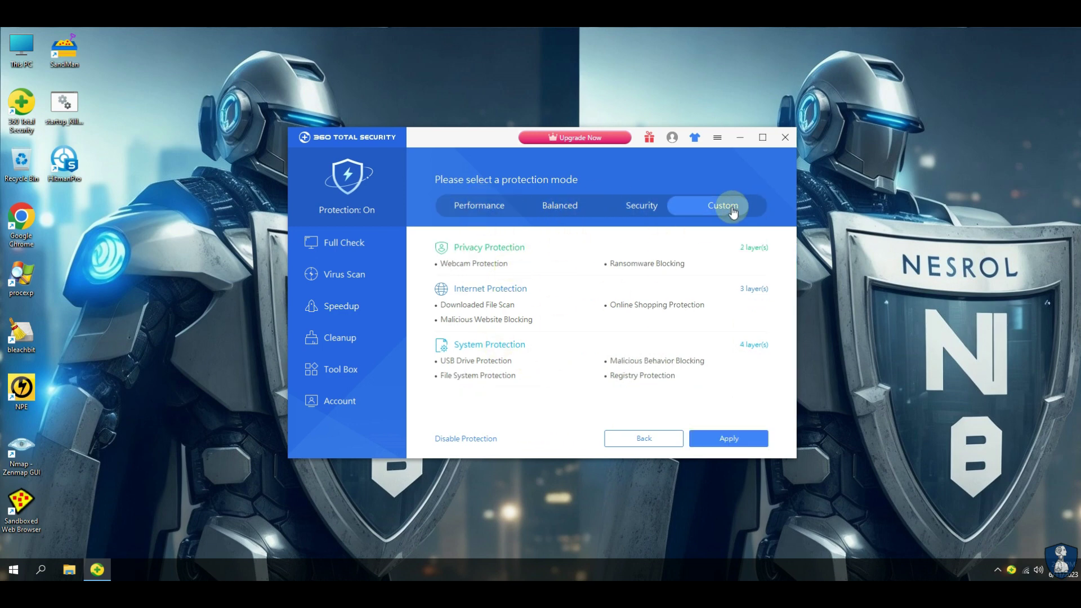
{"action": "scroll", "coordinate": [692, 311], "scroll_direction": "down", "scroll_amount": 1}
{"action": "left_click", "coordinate": [621, 439]}
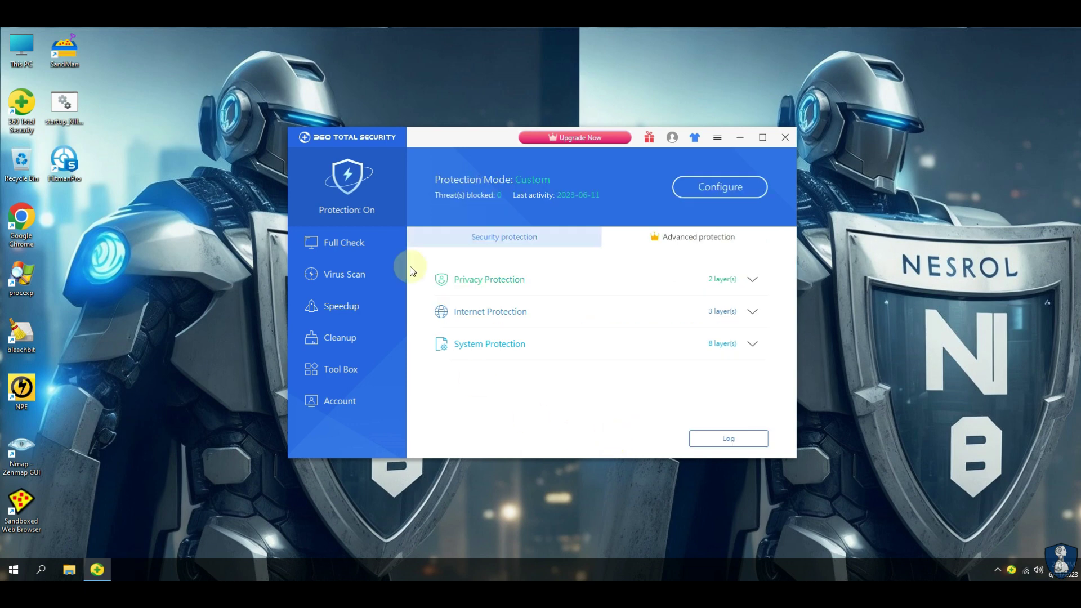
Step: Open the program settings and review the General options from Language through Password Protection
{"action": "left_click", "coordinate": [717, 138]}
{"action": "left_click", "coordinate": [708, 162]}
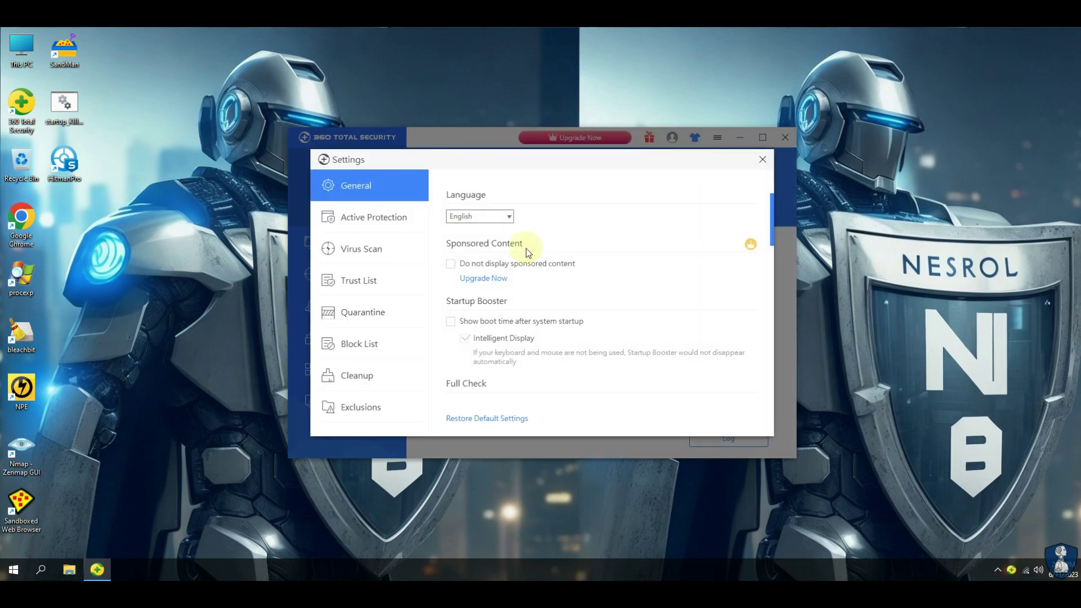
{"action": "scroll", "coordinate": [598, 225], "scroll_direction": "down", "scroll_amount": 3}
{"action": "scroll", "coordinate": [598, 225], "scroll_direction": "up", "scroll_amount": 3}
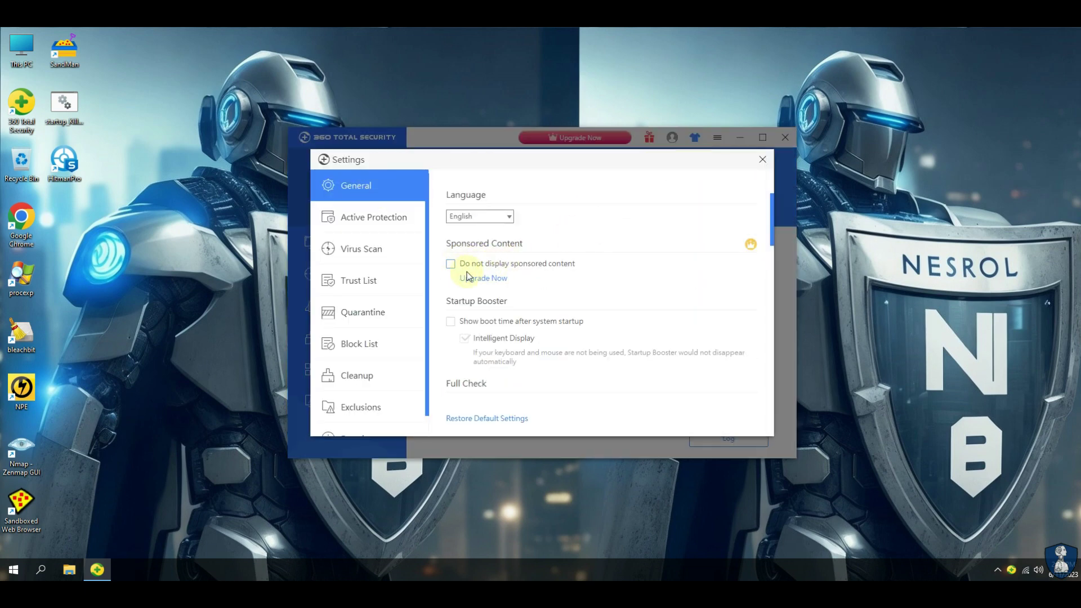
{"action": "scroll", "coordinate": [668, 306], "scroll_direction": "down", "scroll_amount": 3}
{"action": "scroll", "coordinate": [584, 326], "scroll_direction": "down", "scroll_amount": 7}
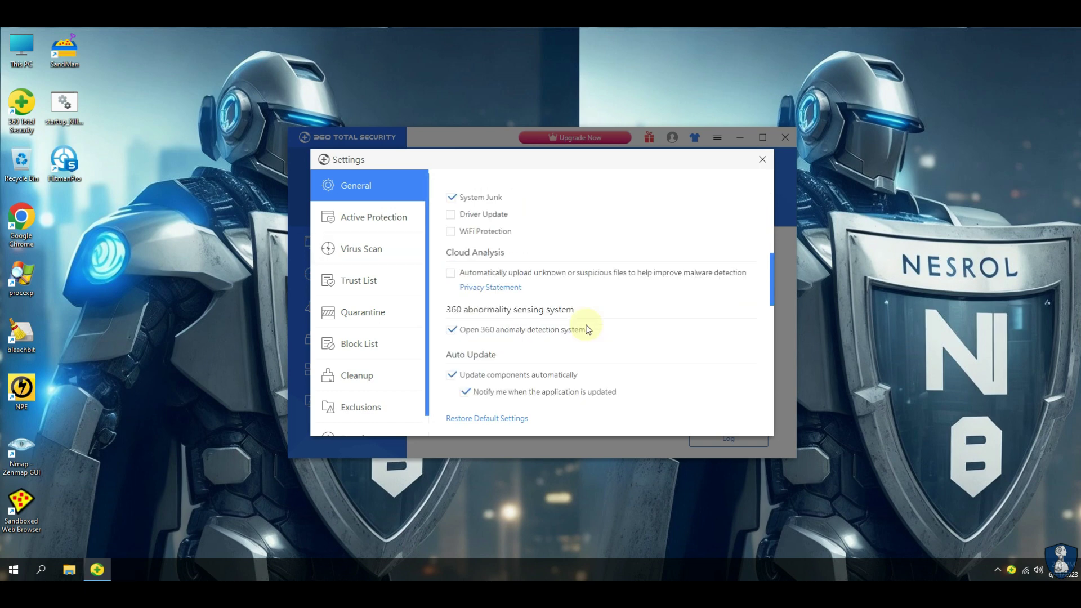
{"action": "scroll", "coordinate": [587, 329], "scroll_direction": "down", "scroll_amount": 3}
{"action": "scroll", "coordinate": [597, 343], "scroll_direction": "down", "scroll_amount": 10}
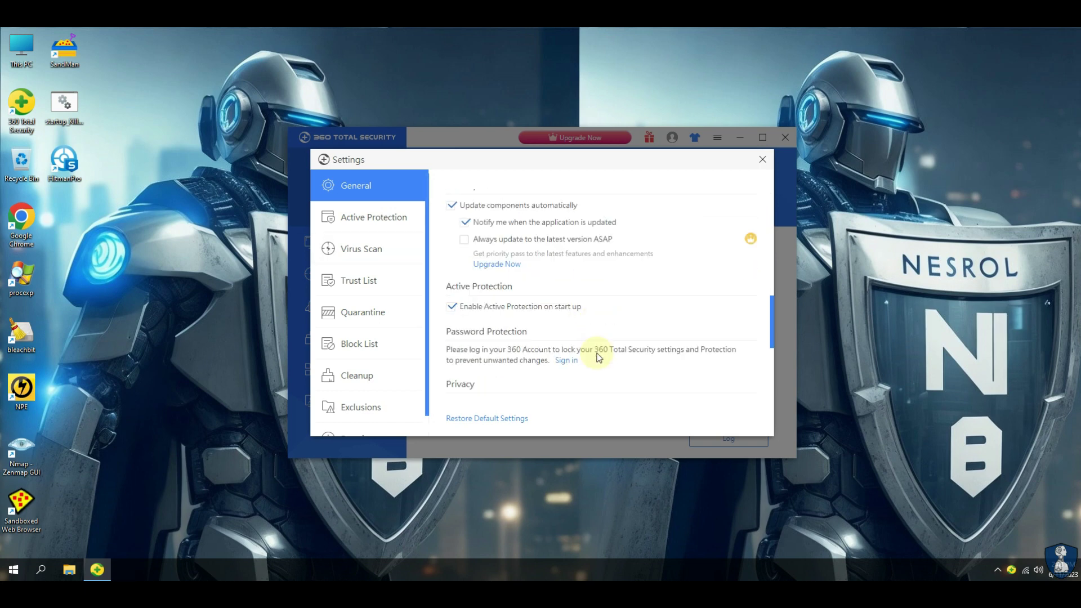
Step: Examine the Active Protection settings for Internet, System and Privacy
{"action": "left_click", "coordinate": [362, 226]}
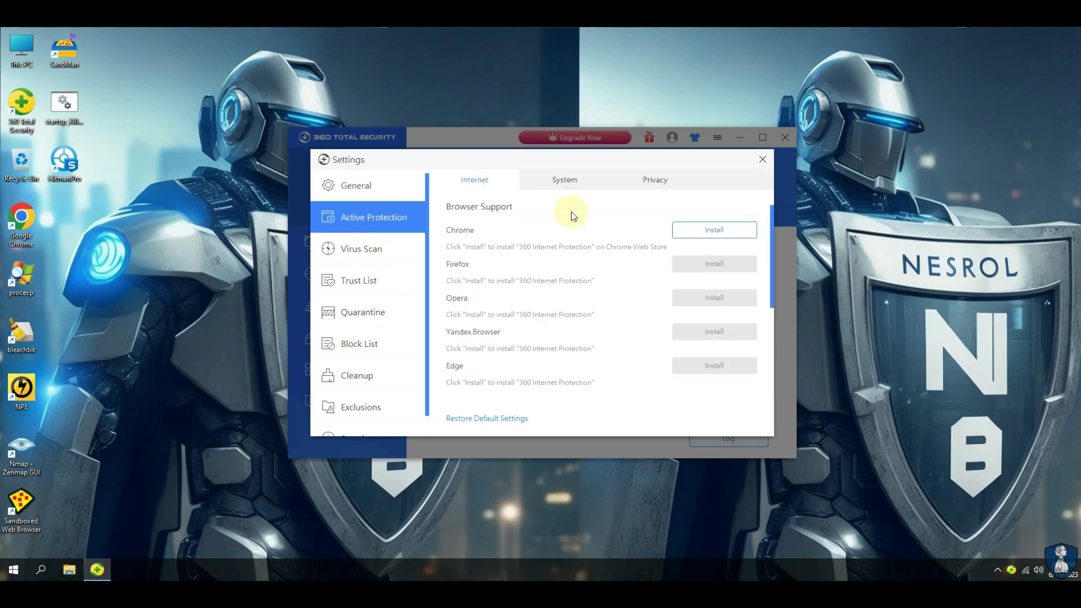
{"action": "left_click", "coordinate": [563, 179]}
{"action": "scroll", "coordinate": [507, 377], "scroll_direction": "down", "scroll_amount": 1}
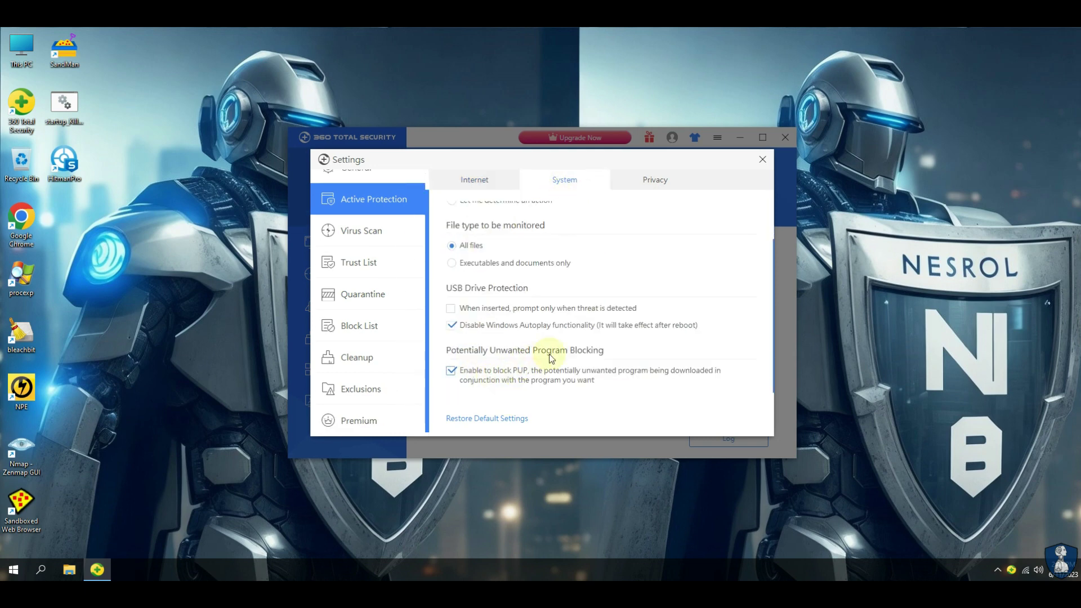
{"action": "left_click", "coordinate": [650, 183]}
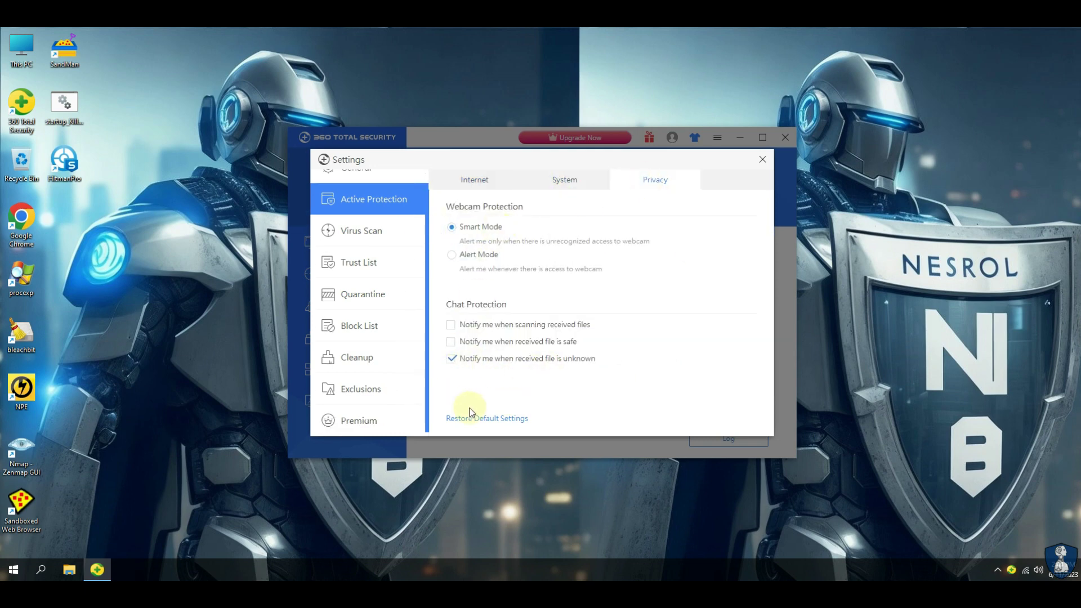
Step: Examine the Virus Scan settings, the Trust List and the quarantined files
{"action": "left_click", "coordinate": [361, 230]}
{"action": "scroll", "coordinate": [484, 237], "scroll_direction": "down", "scroll_amount": 6}
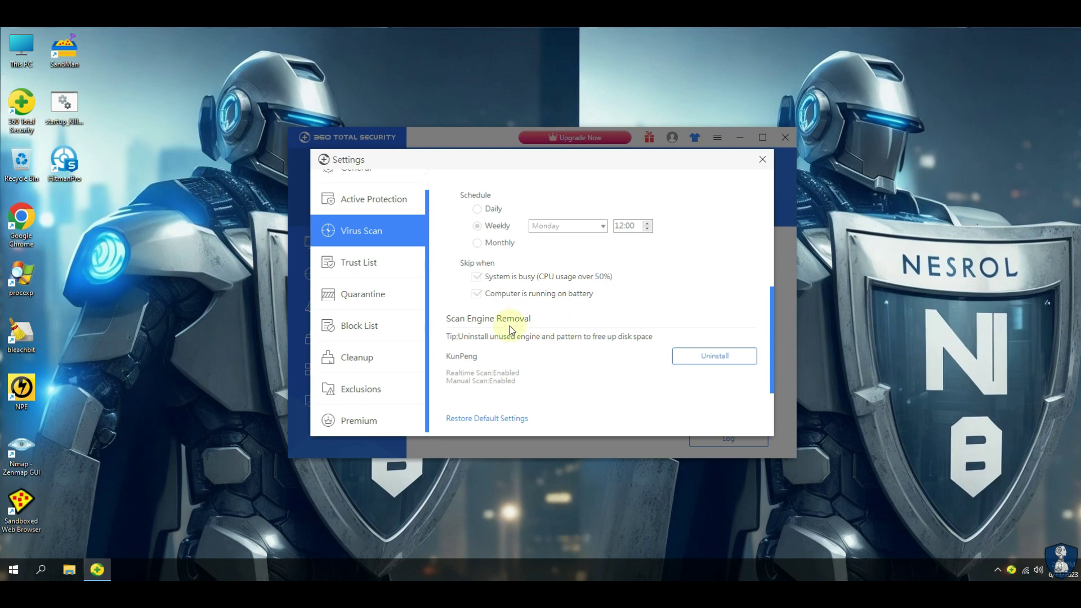
{"action": "left_click", "coordinate": [368, 272]}
{"action": "left_click", "coordinate": [552, 177]}
{"action": "left_click", "coordinate": [338, 294]}
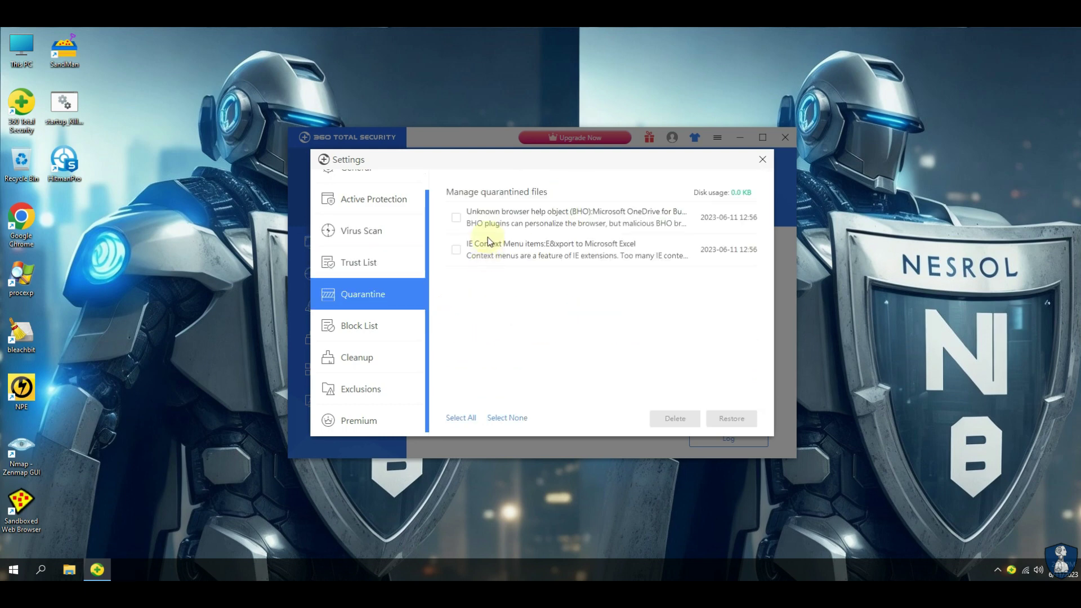
Step: Examine the Block List, the Cleanup schedule and notification options, and the Exclusions settings
{"action": "left_click", "coordinate": [390, 325]}
{"action": "left_click", "coordinate": [553, 181]}
{"action": "left_click", "coordinate": [416, 357]}
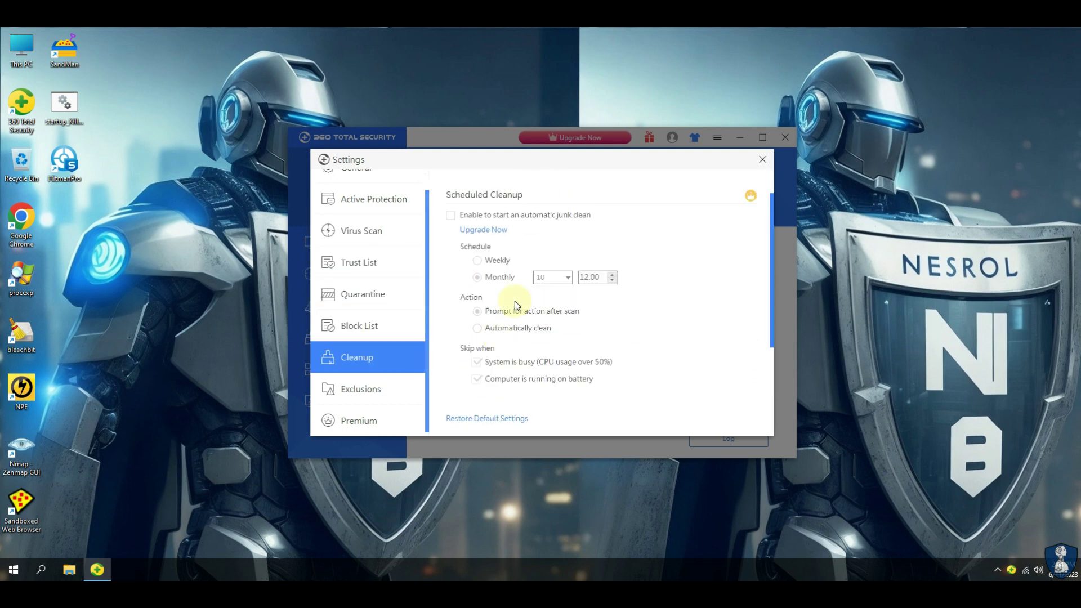
{"action": "scroll", "coordinate": [732, 306], "scroll_direction": "down", "scroll_amount": 3}
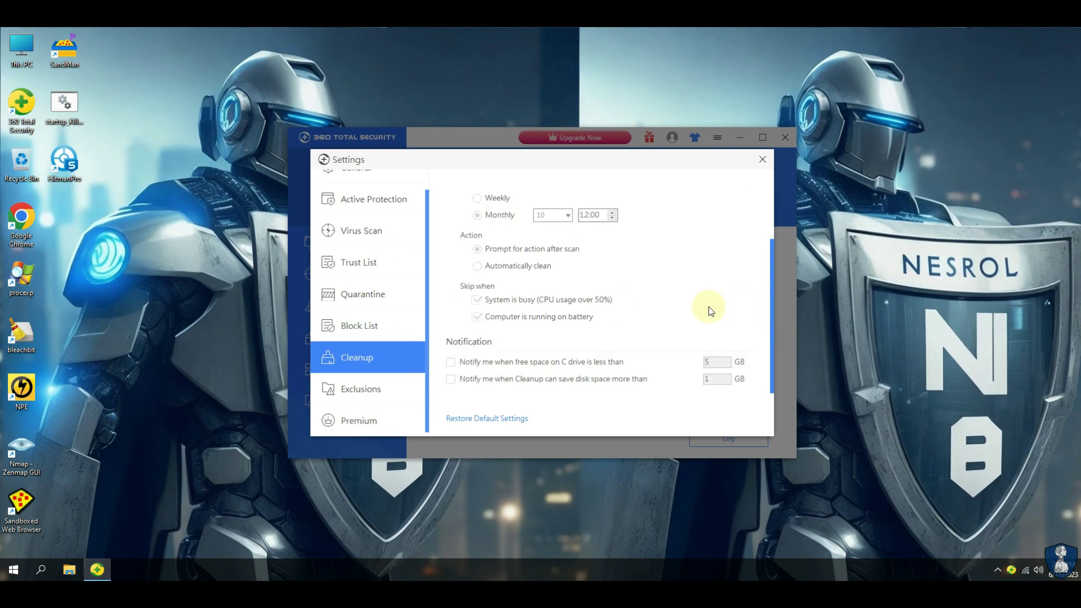
{"action": "left_click", "coordinate": [344, 387]}
{"action": "left_click", "coordinate": [374, 345]}
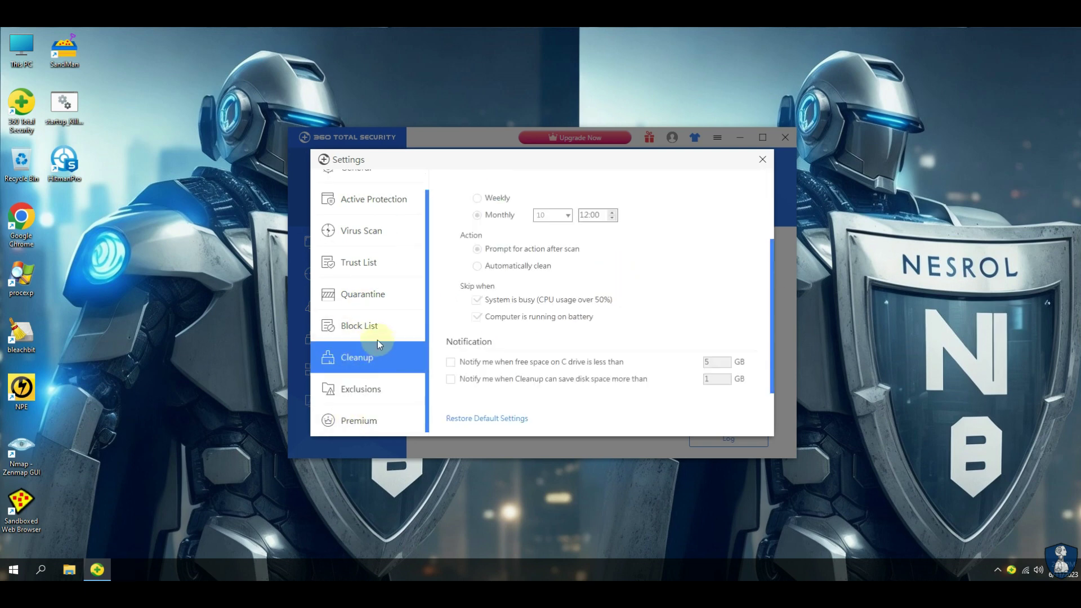
Step: Return to the General settings and close both the Settings dialog and the main program window
{"action": "scroll", "coordinate": [523, 327], "scroll_direction": "up", "scroll_amount": 3}
{"action": "left_click", "coordinate": [358, 185]}
{"action": "left_click", "coordinate": [763, 160]}
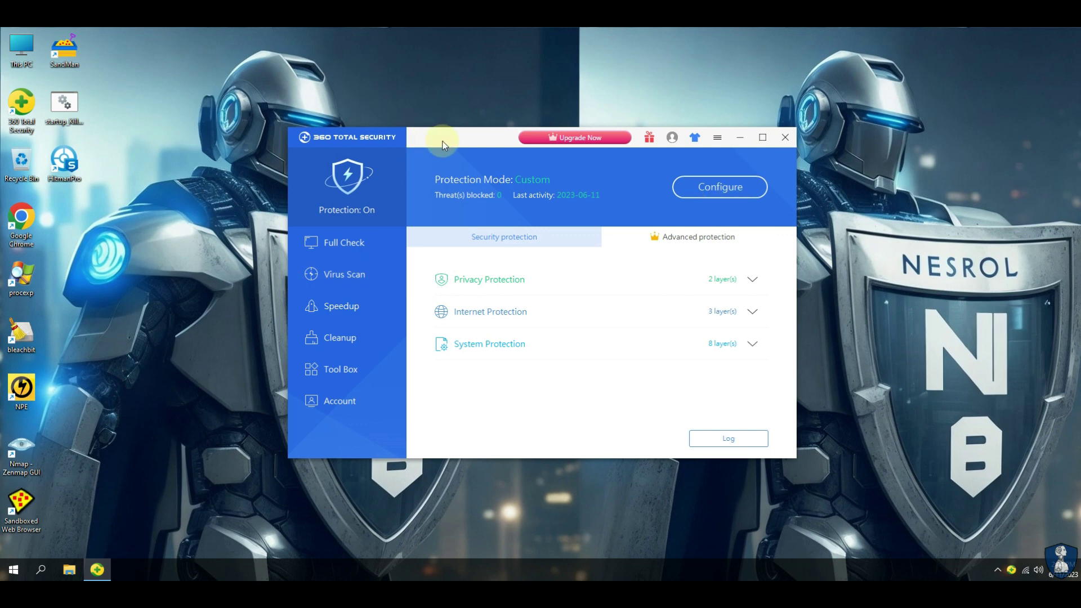
{"action": "left_click", "coordinate": [786, 139]}
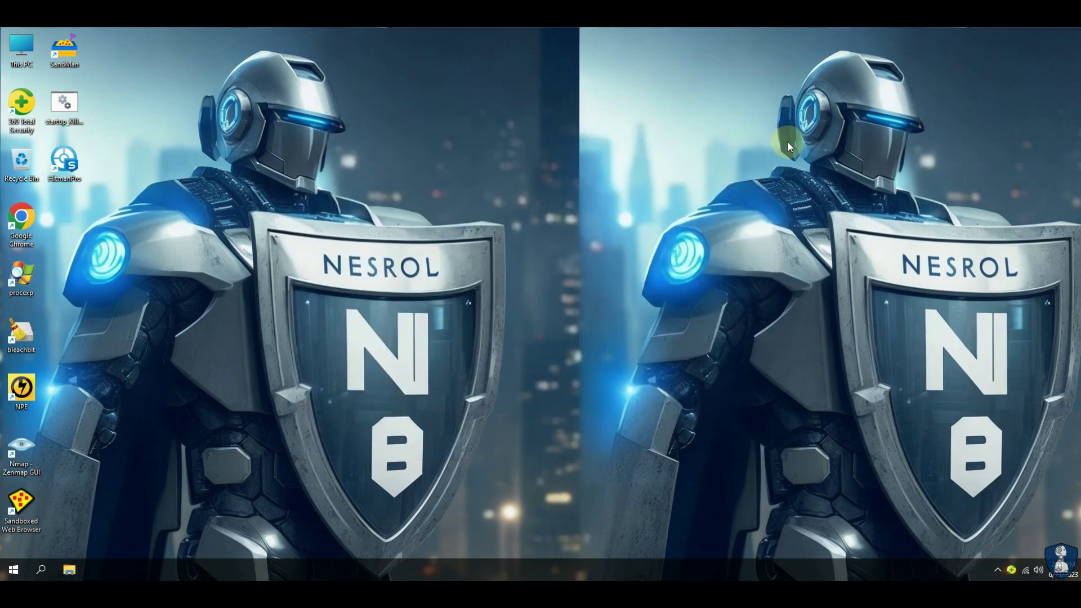
Step: Check 360 Total Security for program and virus database updates and close the update dialog
{"action": "right_click", "coordinate": [1011, 570]}
{"action": "left_click", "coordinate": [984, 476]}
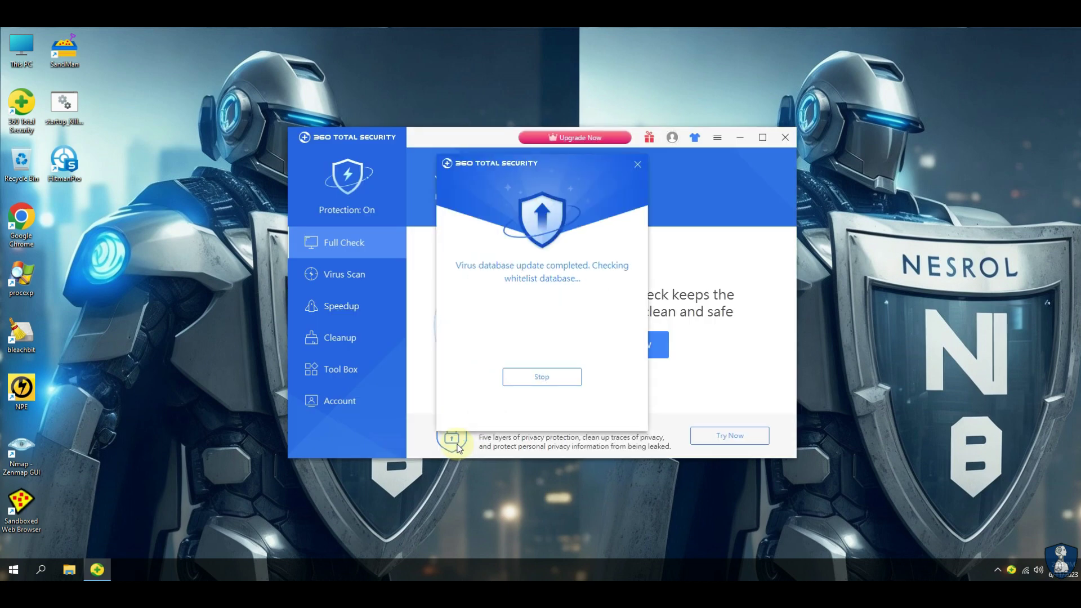
{"action": "left_click", "coordinate": [543, 377]}
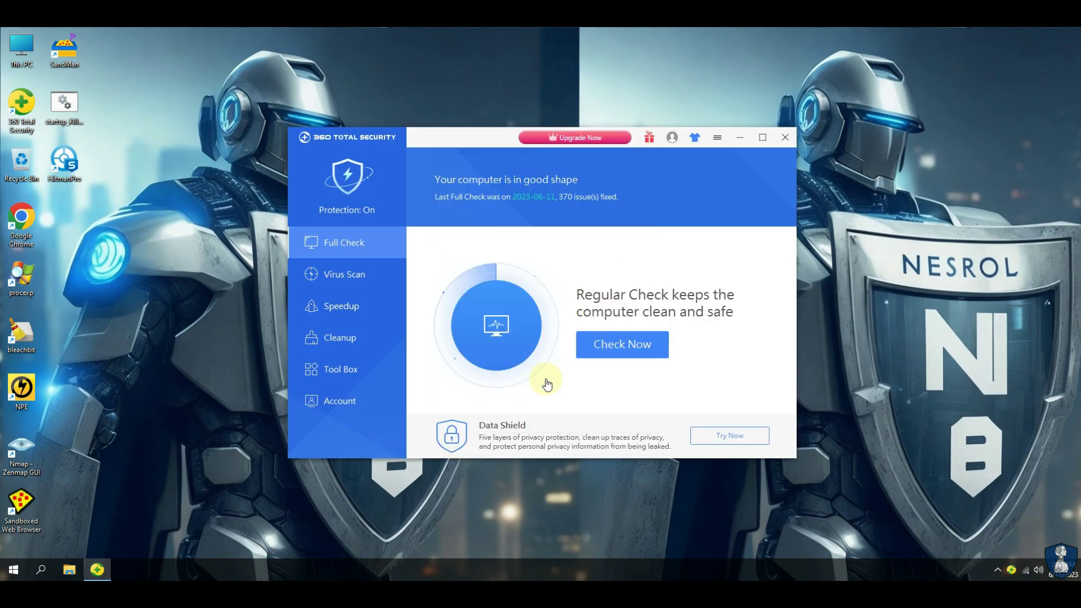
Step: Turn off Active Protection, confirm the choice and minimize the main window
{"action": "right_click", "coordinate": [1012, 569]}
{"action": "left_click", "coordinate": [1071, 327]}
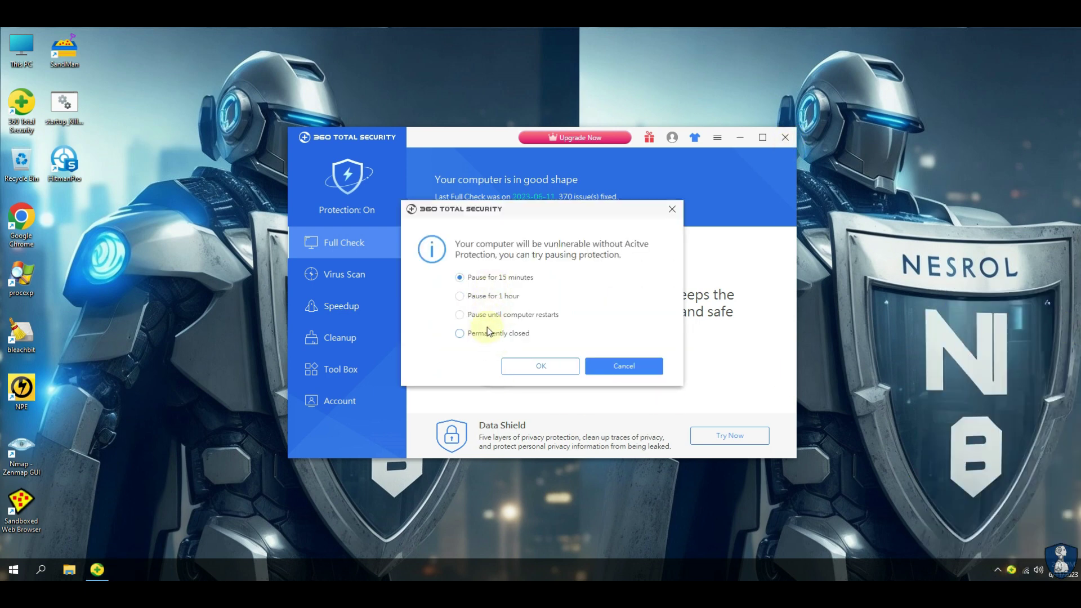
{"action": "left_click", "coordinate": [543, 366]}
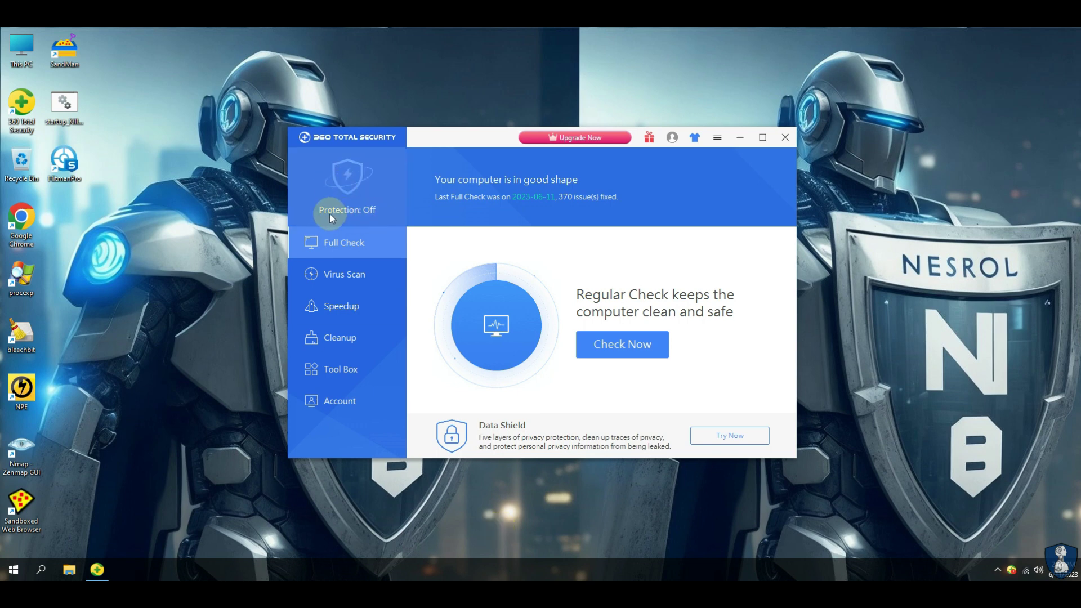
{"action": "left_click", "coordinate": [737, 138]}
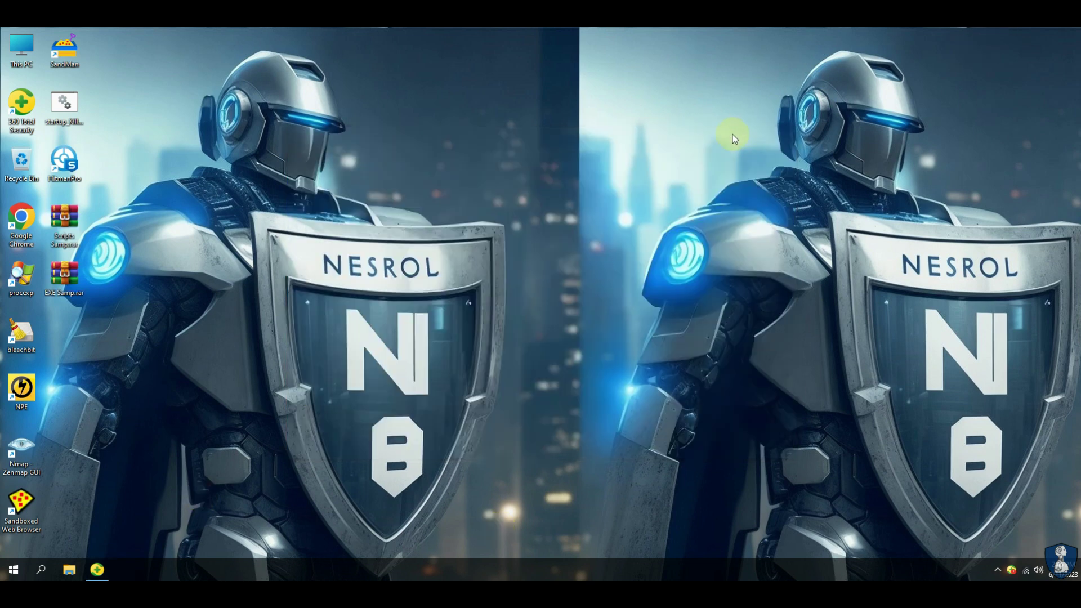
Step: Extract EXE Samp.rar onto the desktop by entering the archive password, and move the EXE Samp folder beside This PC
{"action": "right_click", "coordinate": [63, 276]}
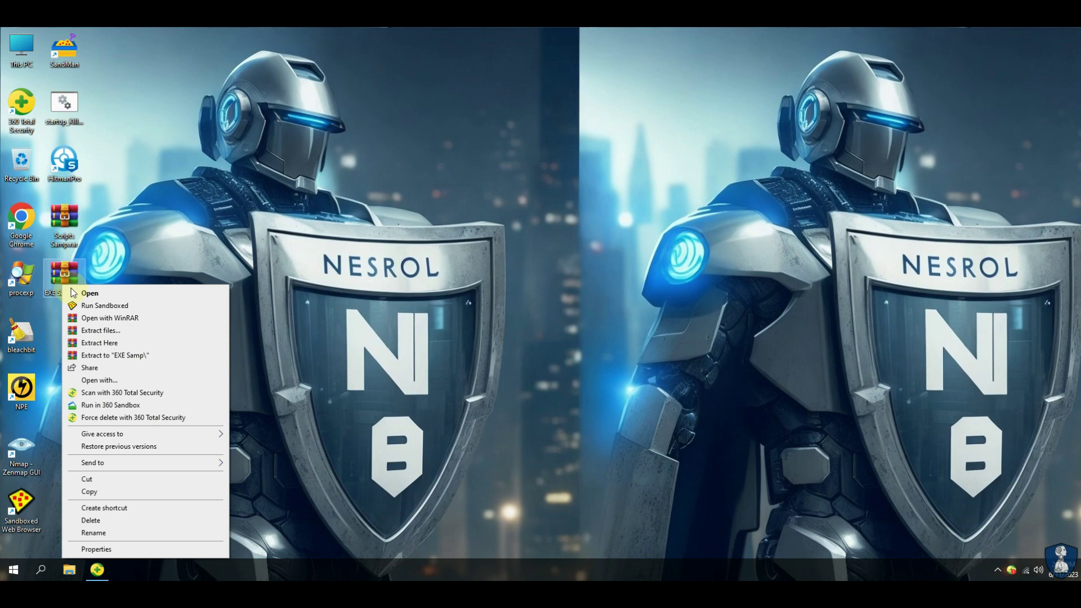
{"action": "left_click", "coordinate": [125, 348]}
{"action": "type", "text": "infected"}
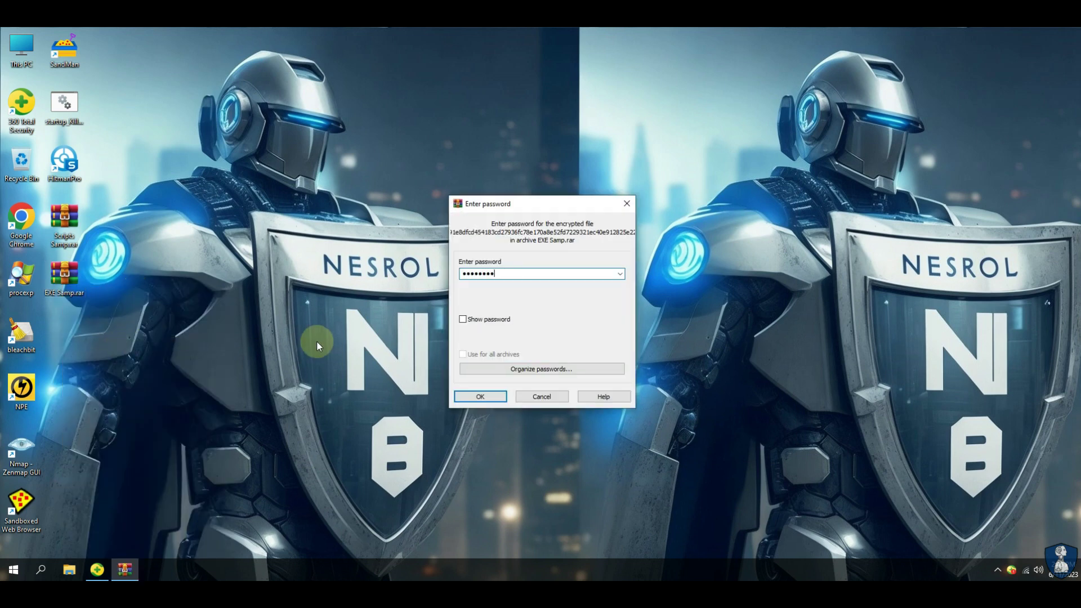
{"action": "key", "text": "Return"}
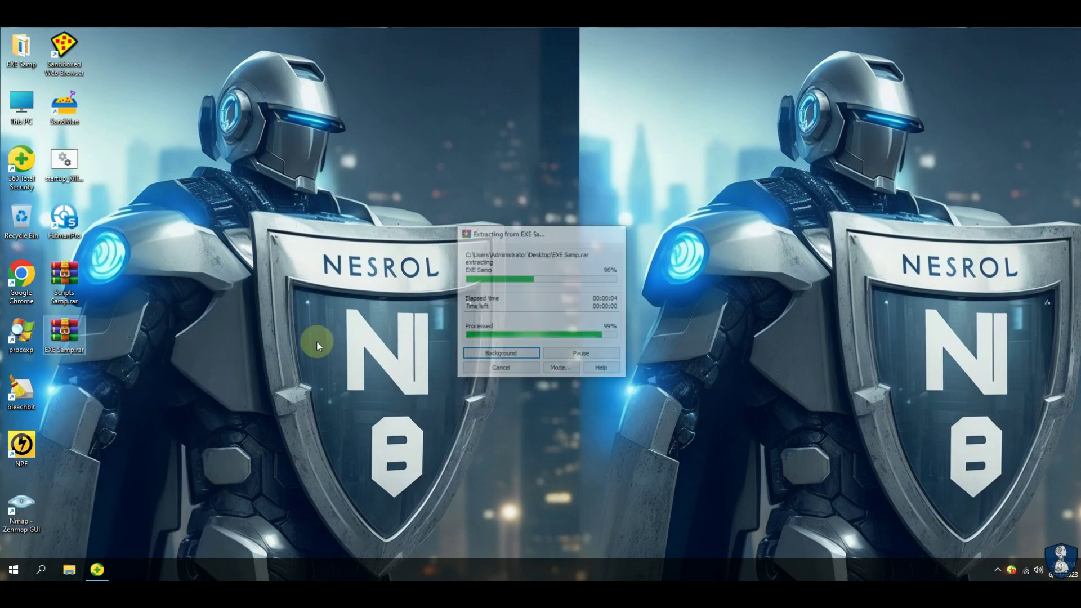
{"action": "left_click_drag", "start_coordinate": [34, 68], "coordinate": [62, 53]}
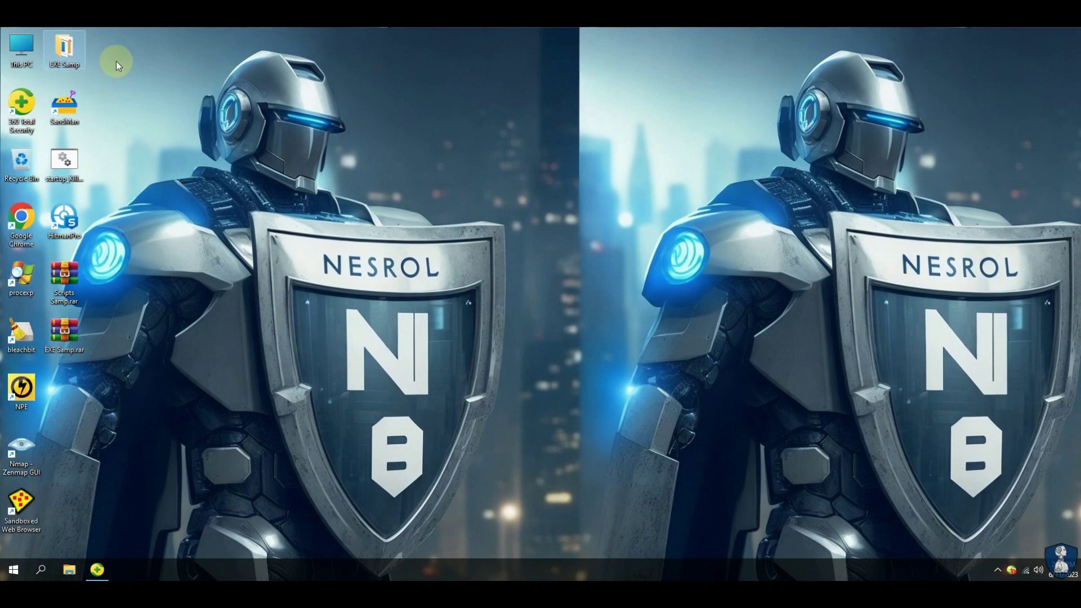
Step: Open the EXE Samp folder, widen the Name column and look through the extracted samples
{"action": "double_click", "coordinate": [62, 52]}
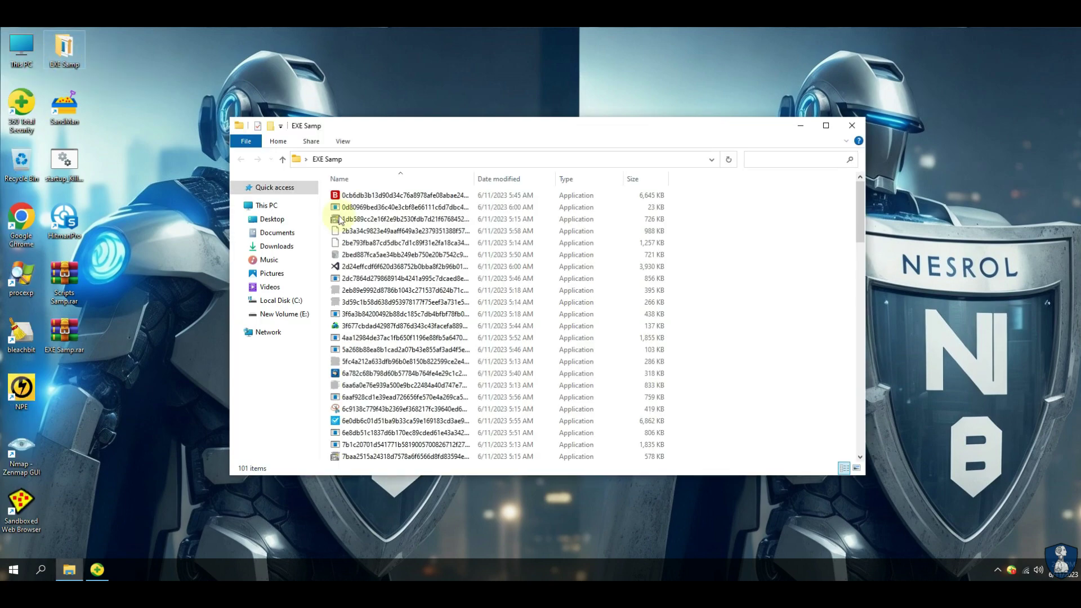
{"action": "left_click_drag", "start_coordinate": [475, 179], "coordinate": [627, 178]}
{"action": "scroll", "coordinate": [554, 343], "scroll_direction": "down", "scroll_amount": 20}
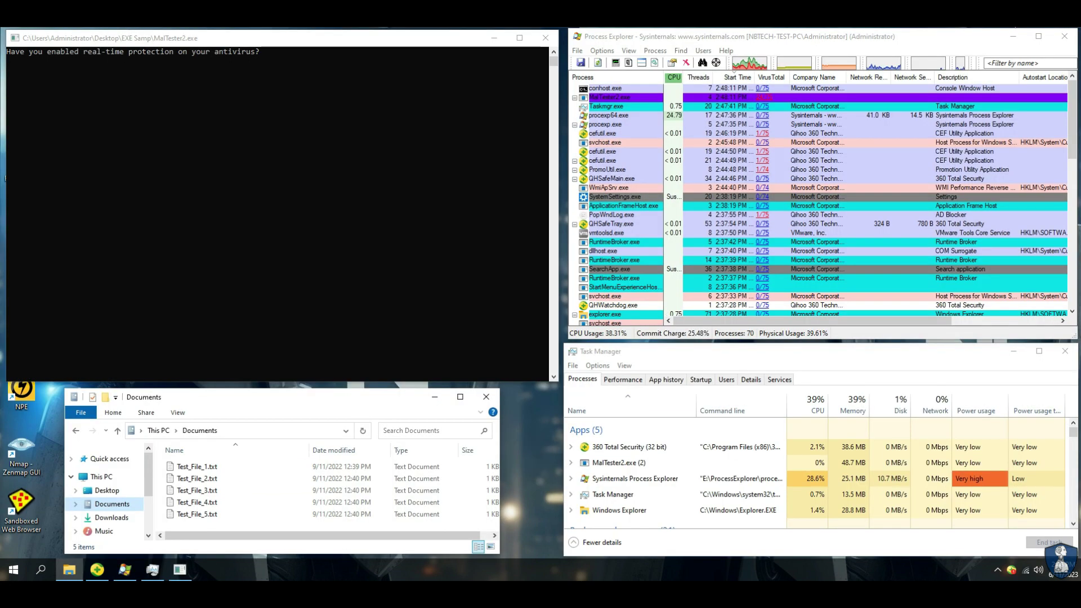
Step: Move Task Manager's Command line column to the end and sort the processes by CPU usage
{"action": "left_click", "coordinate": [640, 41]}
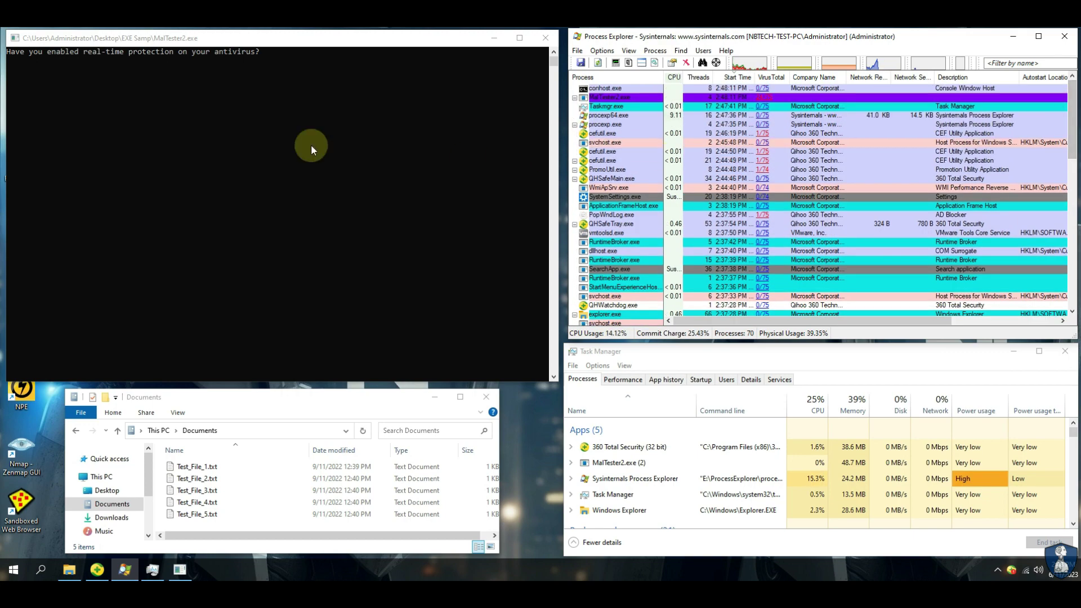
{"action": "left_click", "coordinate": [714, 364]}
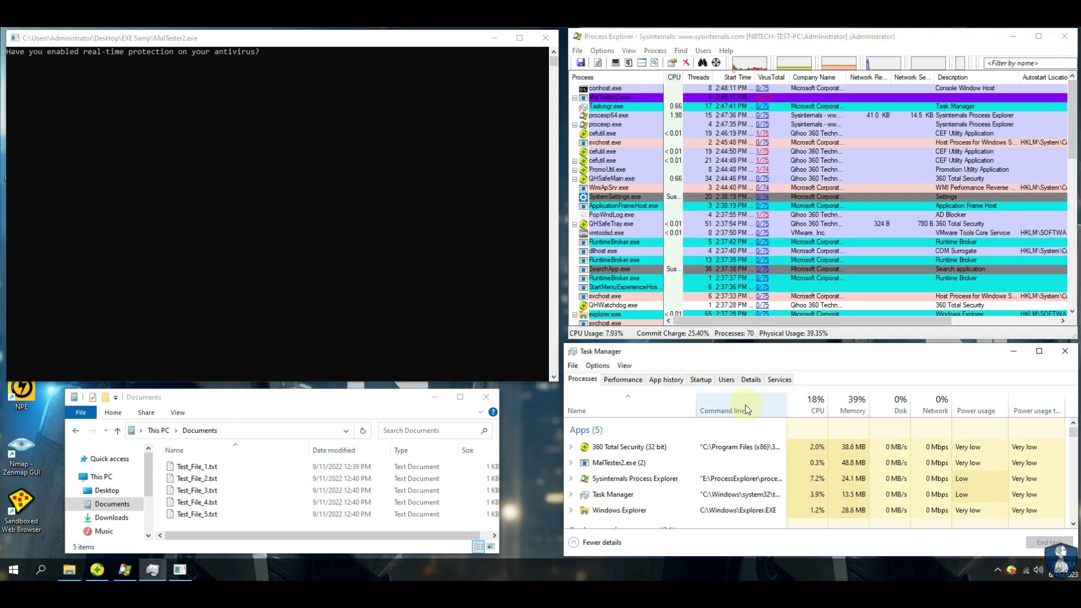
{"action": "left_click_drag", "start_coordinate": [746, 404], "coordinate": [1065, 408]}
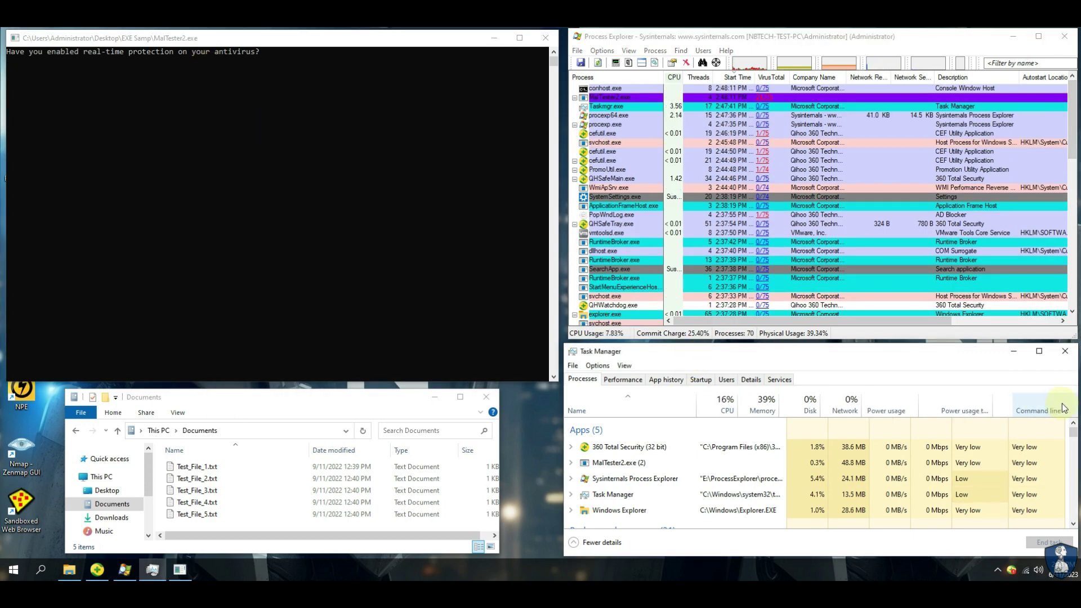
{"action": "left_click", "coordinate": [717, 412]}
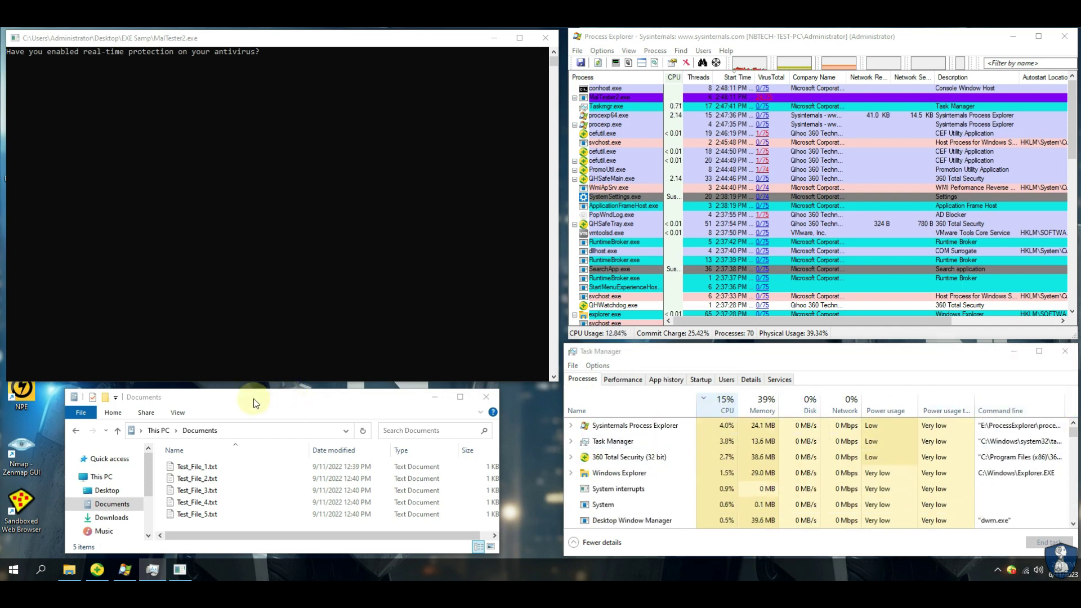
Step: Open Test_File_1.txt from Documents, check its readable text and close it
{"action": "left_click", "coordinate": [198, 467]}
{"action": "key", "text": "ctrl+a"}
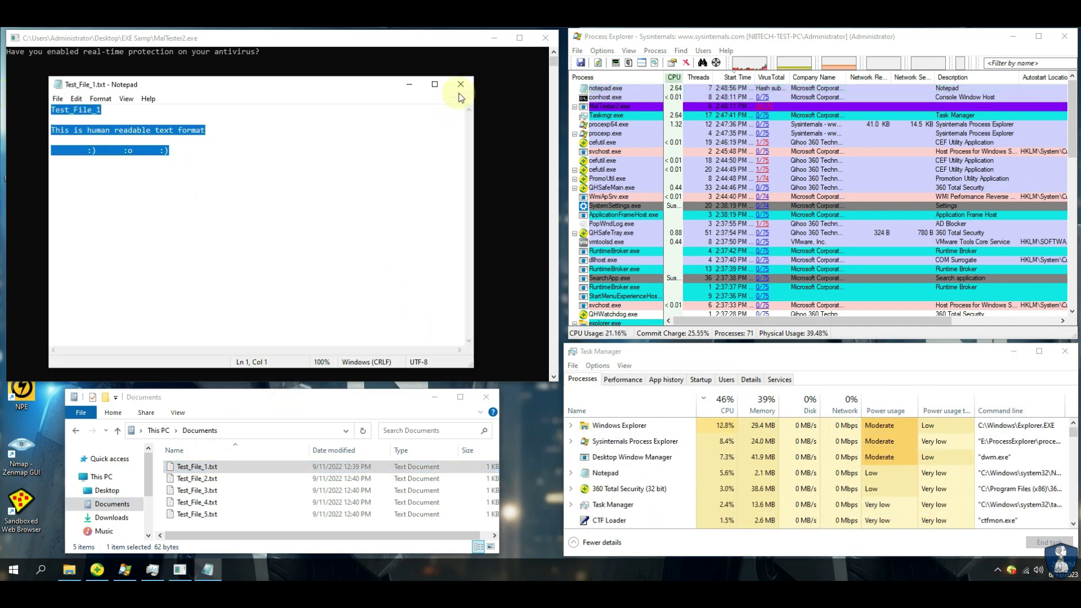
{"action": "left_click", "coordinate": [459, 84]}
Step: Enable Active Protection in 360 Total Security and close its window
{"action": "left_click", "coordinate": [104, 573]}
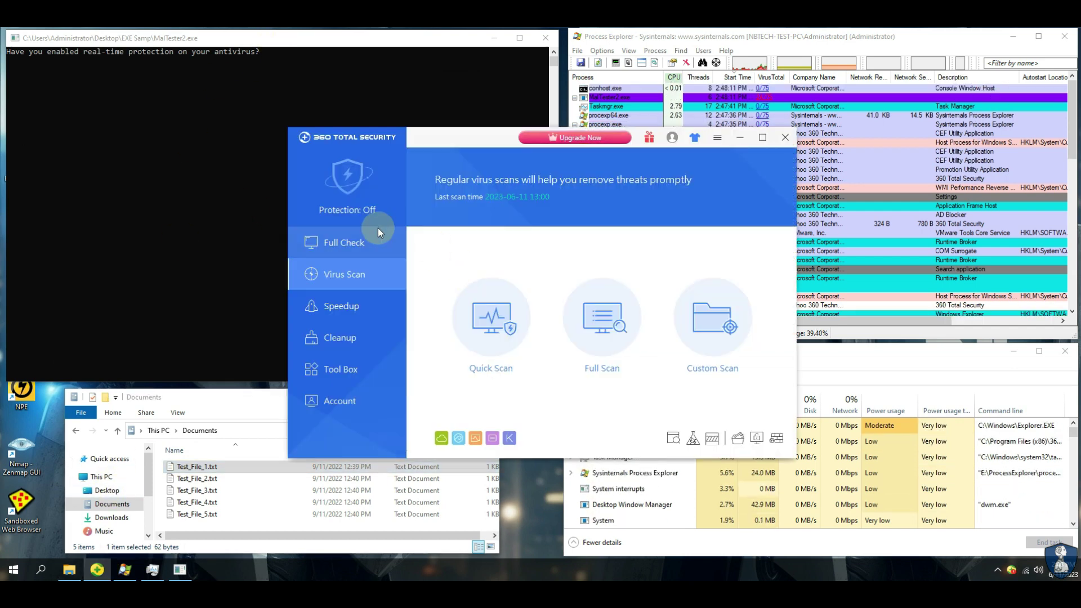
{"action": "left_click", "coordinate": [355, 207]}
{"action": "left_click", "coordinate": [720, 190]}
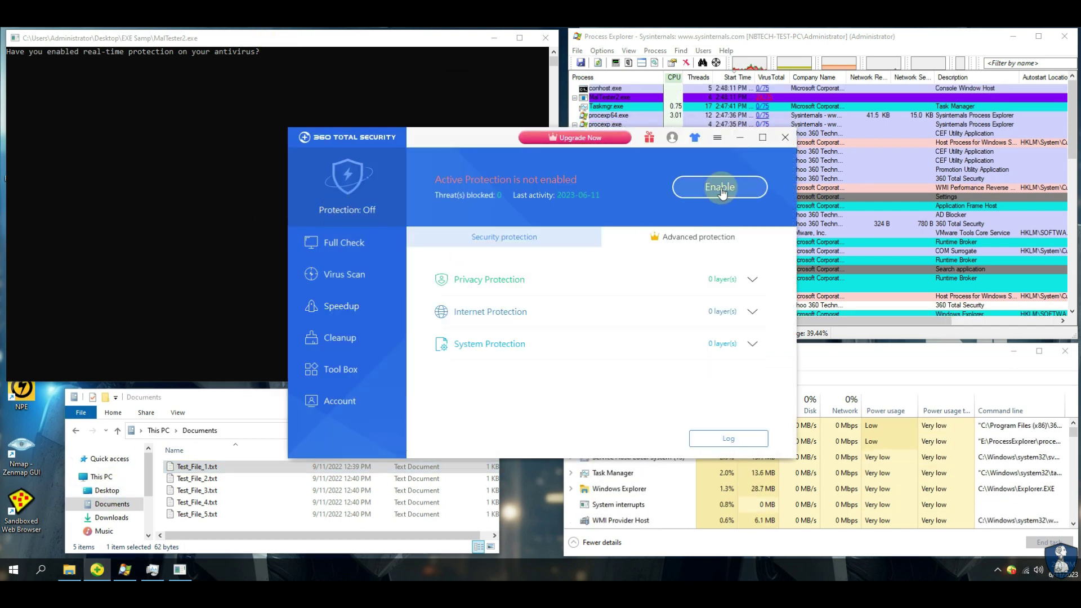
{"action": "left_click", "coordinate": [721, 187]}
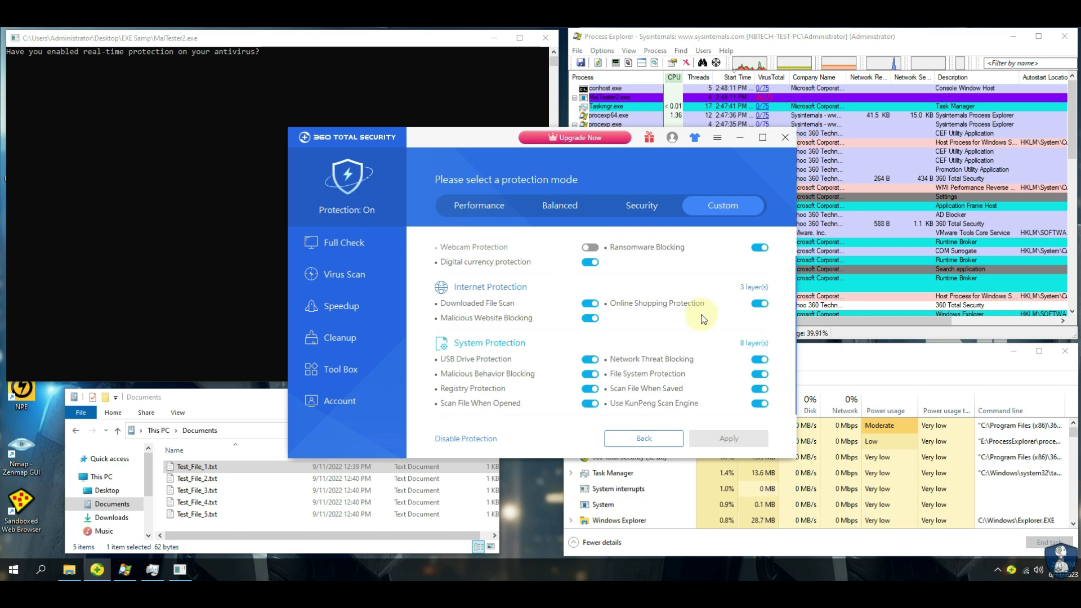
{"action": "left_click", "coordinate": [784, 138]}
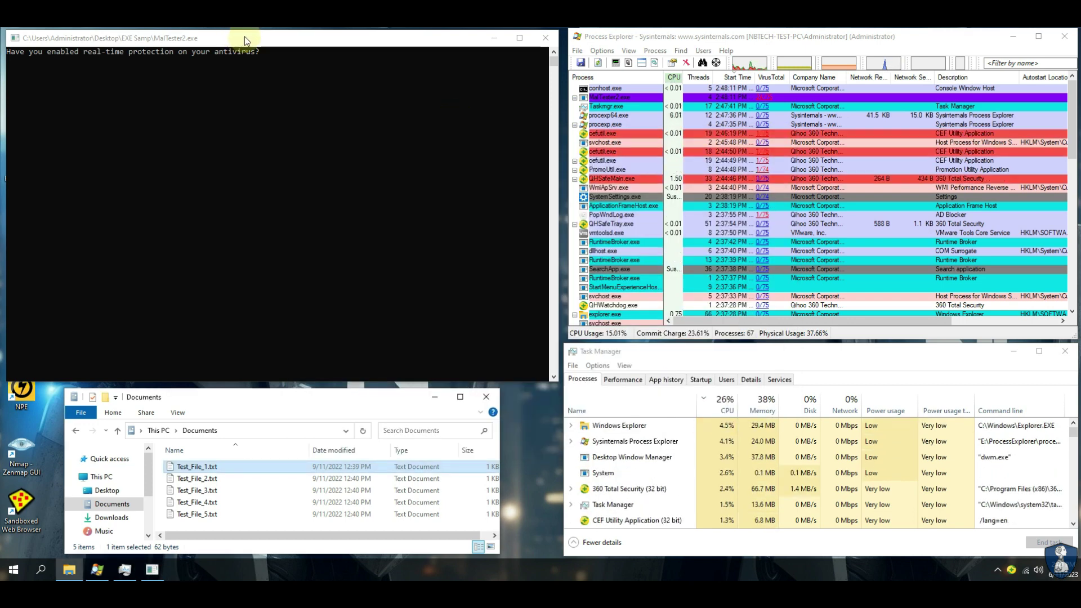
Step: Start the malware test by answering y to MalTester2's real-time protection question
{"action": "left_click", "coordinate": [244, 36]}
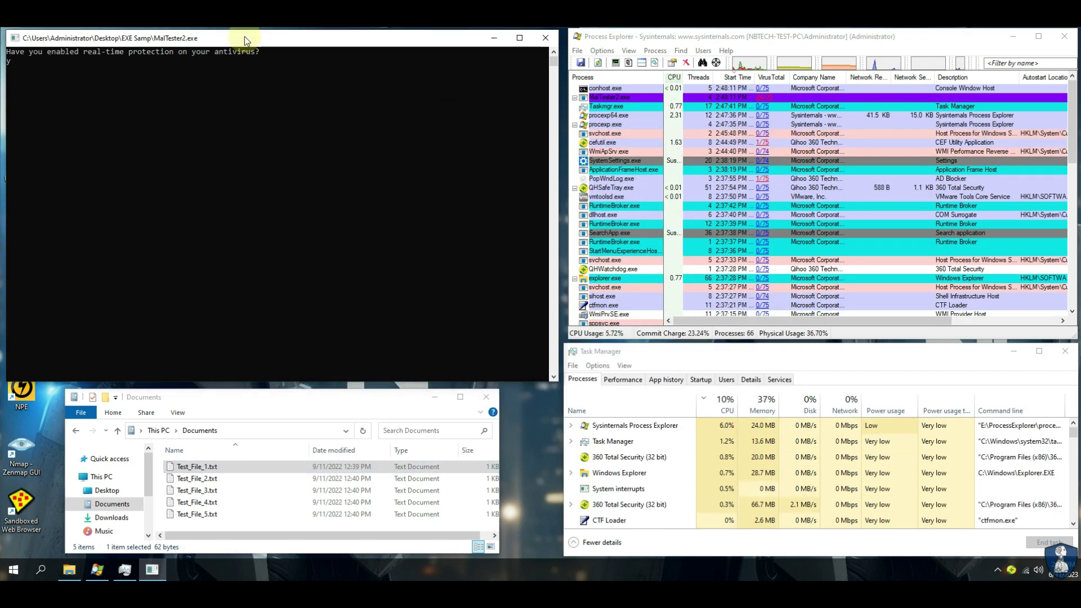
{"action": "type", "text": "y"}
{"action": "key", "text": "Return"}
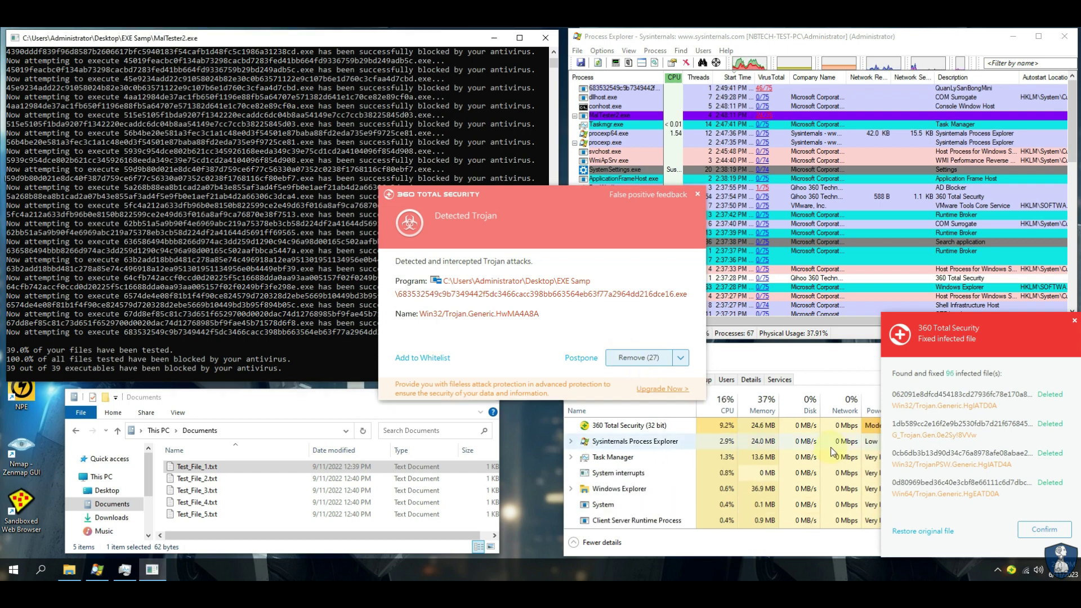
Step: Handle the 360 Total Security alerts by confirming the fixed files, removing the detected Trojans, and ignoring the reboot and Quick Scan suggestions
{"action": "left_click", "coordinate": [1032, 531]}
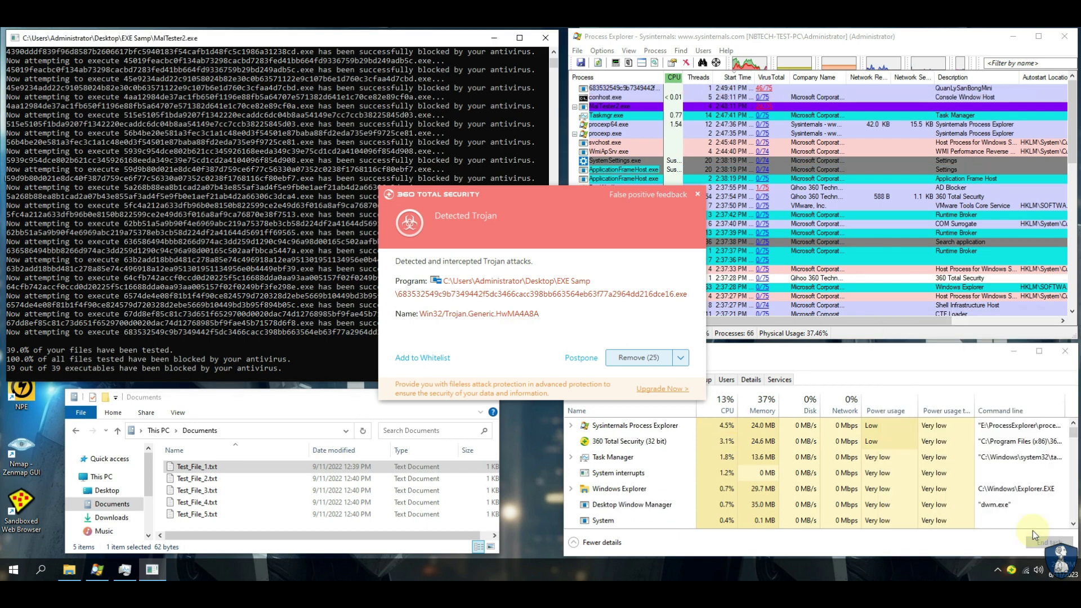
{"action": "left_click", "coordinate": [620, 357]}
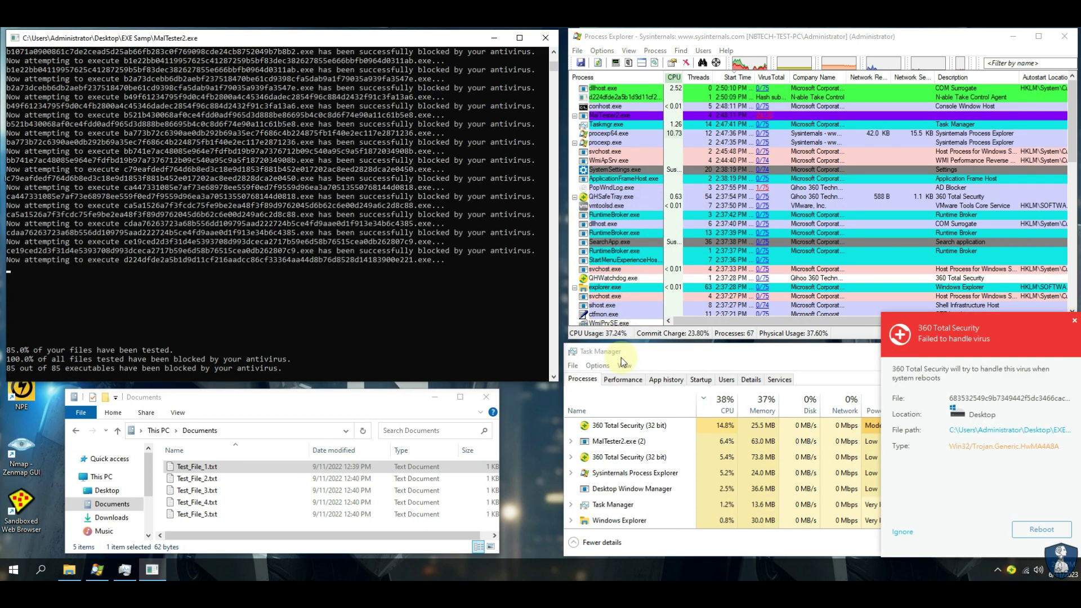
{"action": "left_click", "coordinate": [908, 532]}
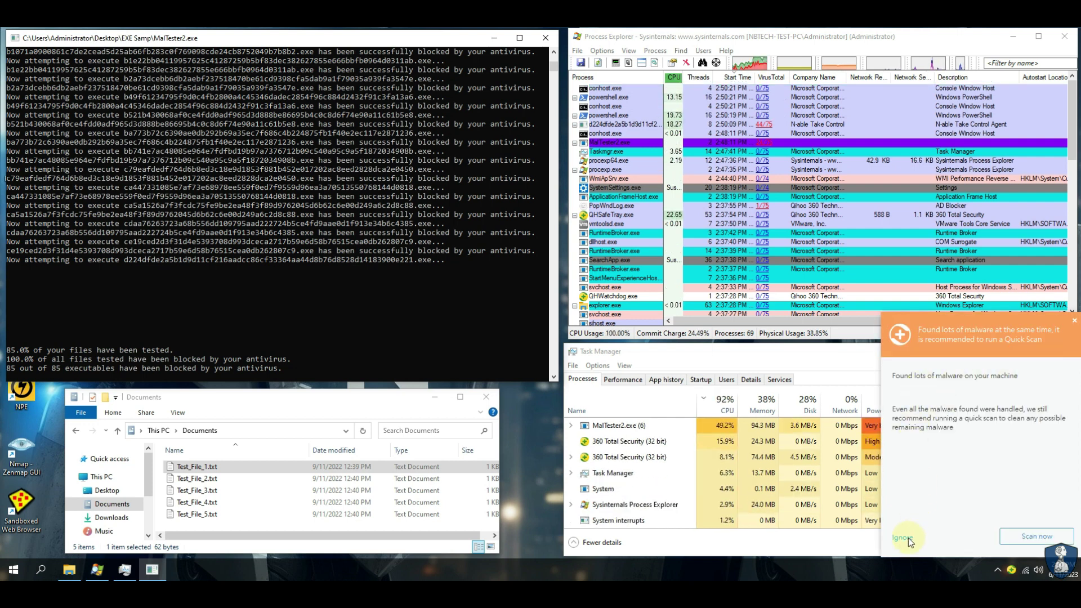
{"action": "left_click", "coordinate": [908, 538]}
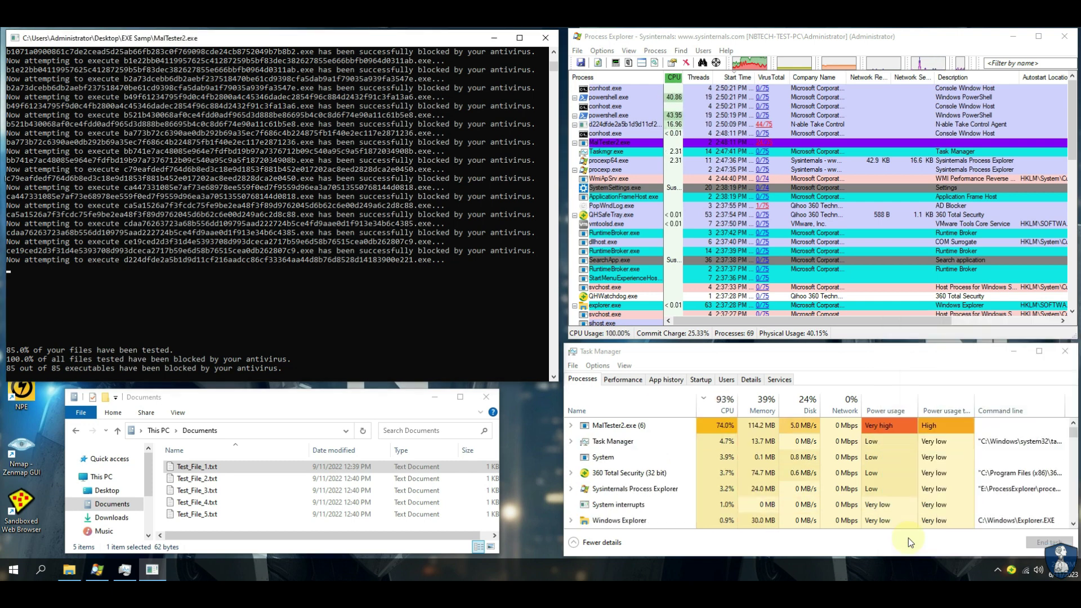
Step: Expand the MalTester2.exe process group in Task Manager and adjust the column widths to inspect the command lines
{"action": "left_click", "coordinate": [572, 427]}
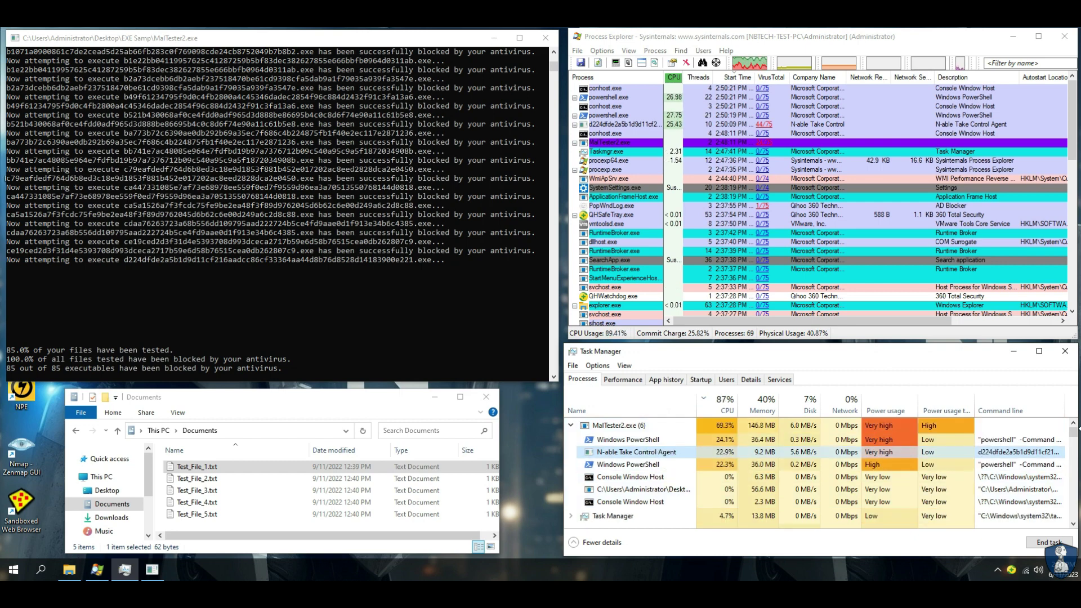
{"action": "double_click", "coordinate": [1065, 411]}
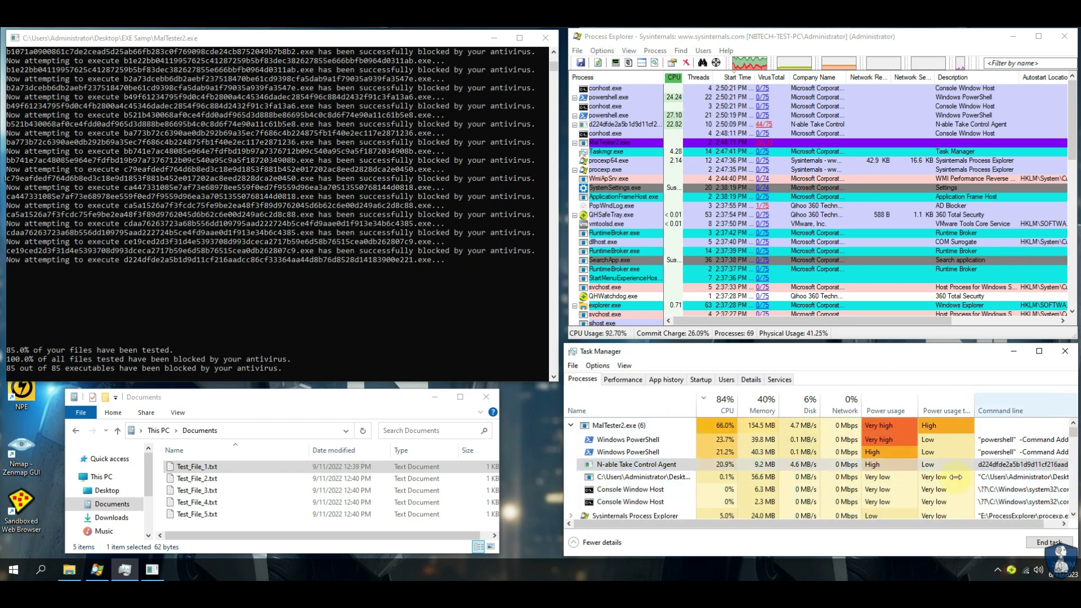
{"action": "left_click_drag", "start_coordinate": [959, 527], "coordinate": [977, 526]}
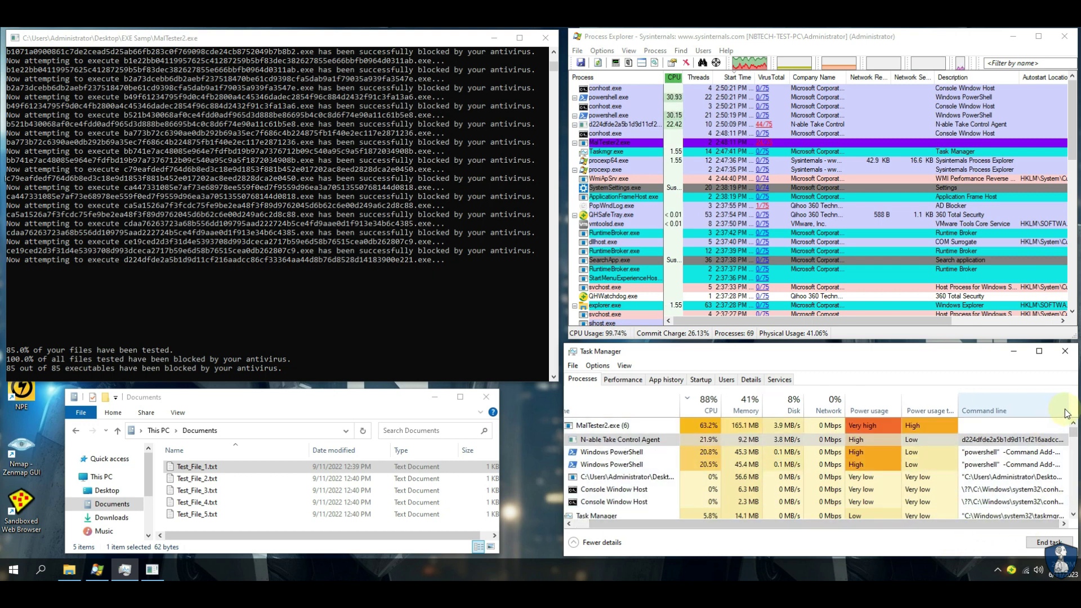
{"action": "left_click_drag", "start_coordinate": [1061, 404], "coordinate": [931, 406]}
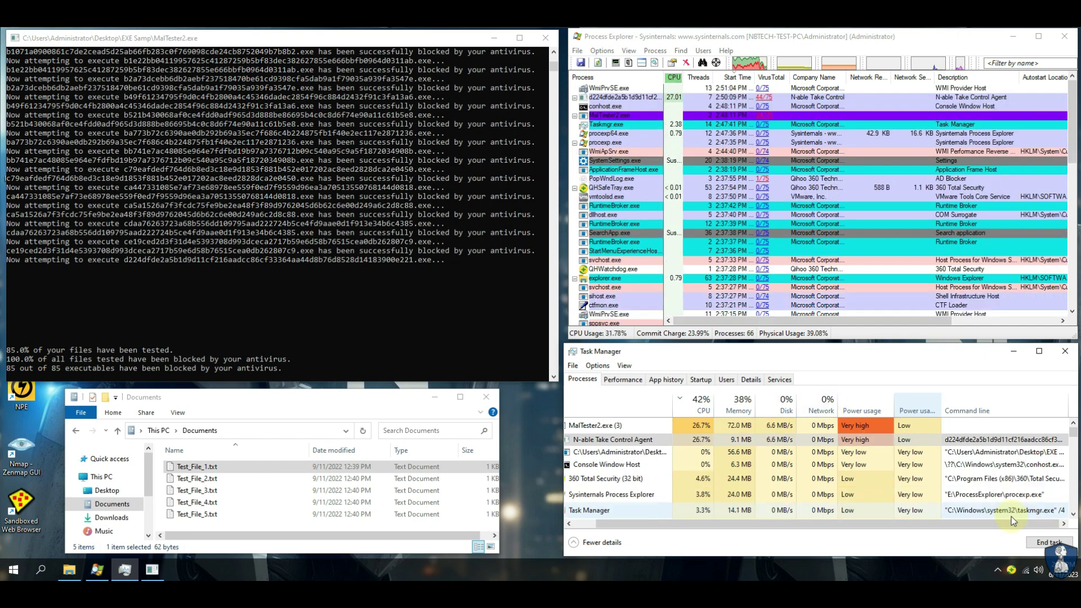
{"action": "left_click_drag", "start_coordinate": [1066, 408], "coordinate": [1078, 408]}
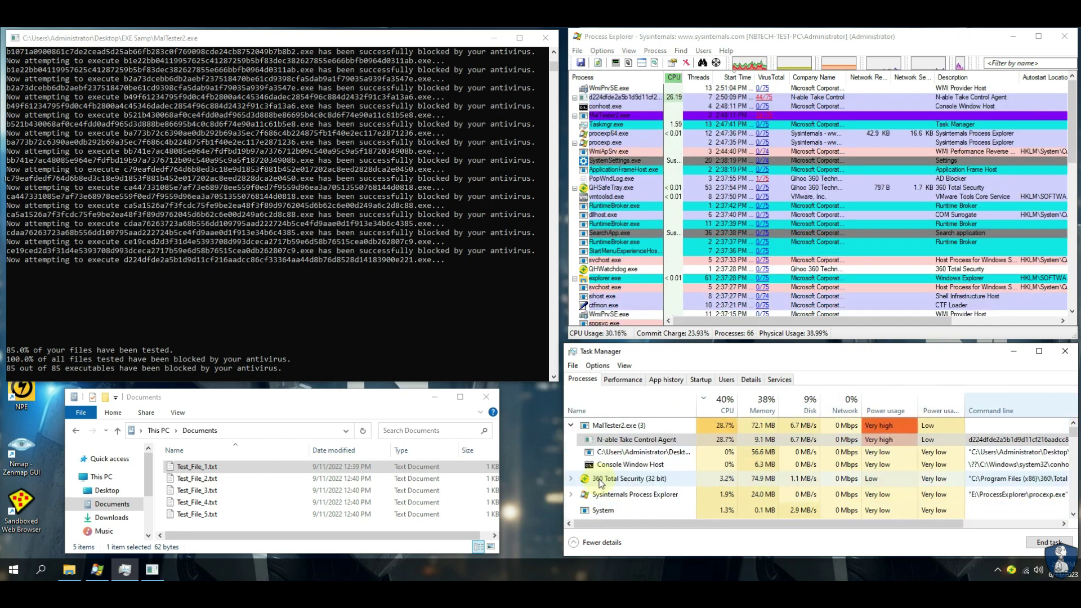
Step: Move the MD5Inside window opened by a sample, look at its File menu and close the program
{"action": "left_click", "coordinate": [314, 41]}
{"action": "left_click", "coordinate": [672, 63]}
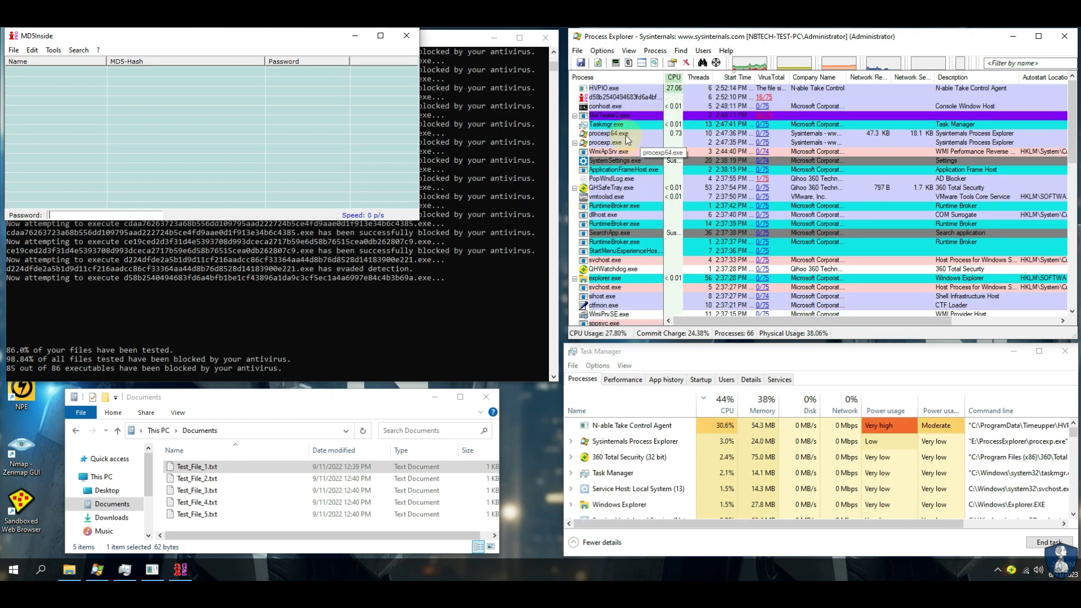
{"action": "left_click_drag", "start_coordinate": [76, 38], "coordinate": [155, 53]}
{"action": "left_click", "coordinate": [99, 65]}
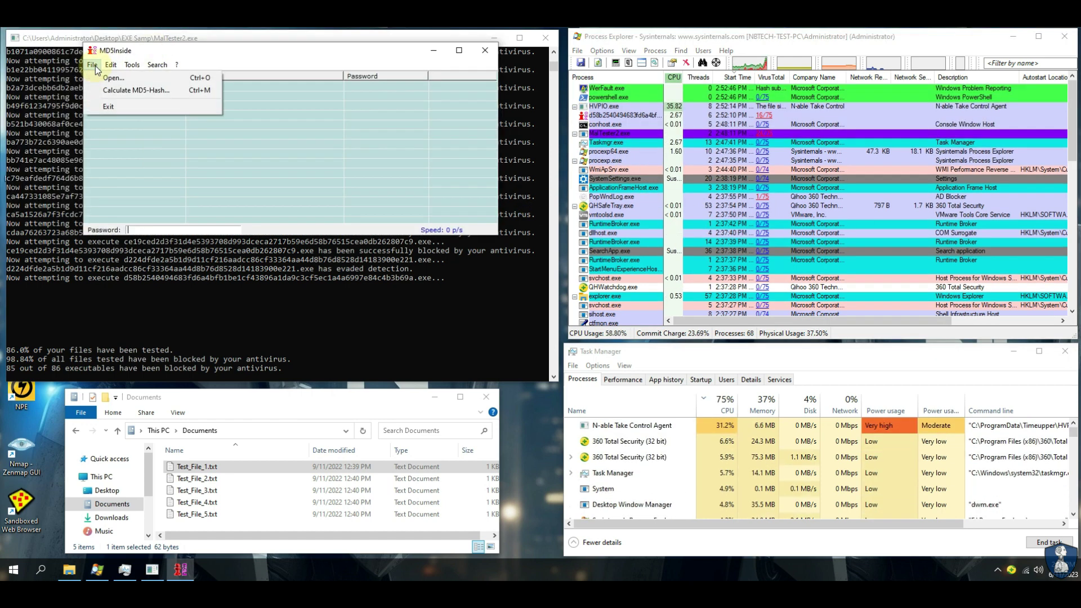
{"action": "left_click", "coordinate": [488, 53]}
{"action": "left_click", "coordinate": [487, 53]}
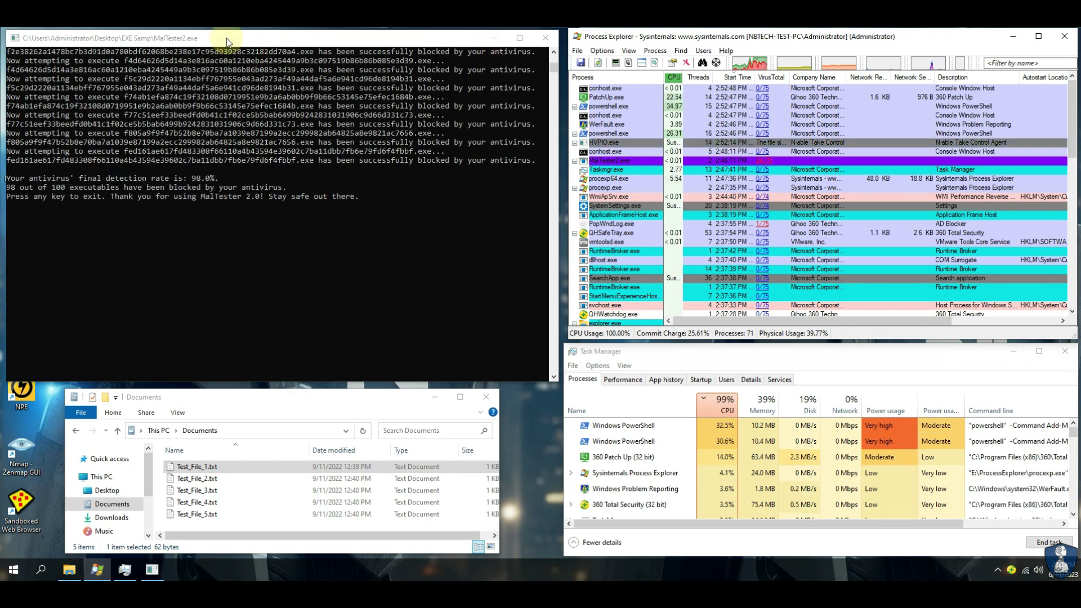
Step: Highlight the blocked-executables result in MalTester2, and close the tester and the 360 security updates notice
{"action": "left_click_drag", "start_coordinate": [21, 180], "coordinate": [55, 190]}
{"action": "left_click_drag", "start_coordinate": [286, 188], "coordinate": [287, 190]}
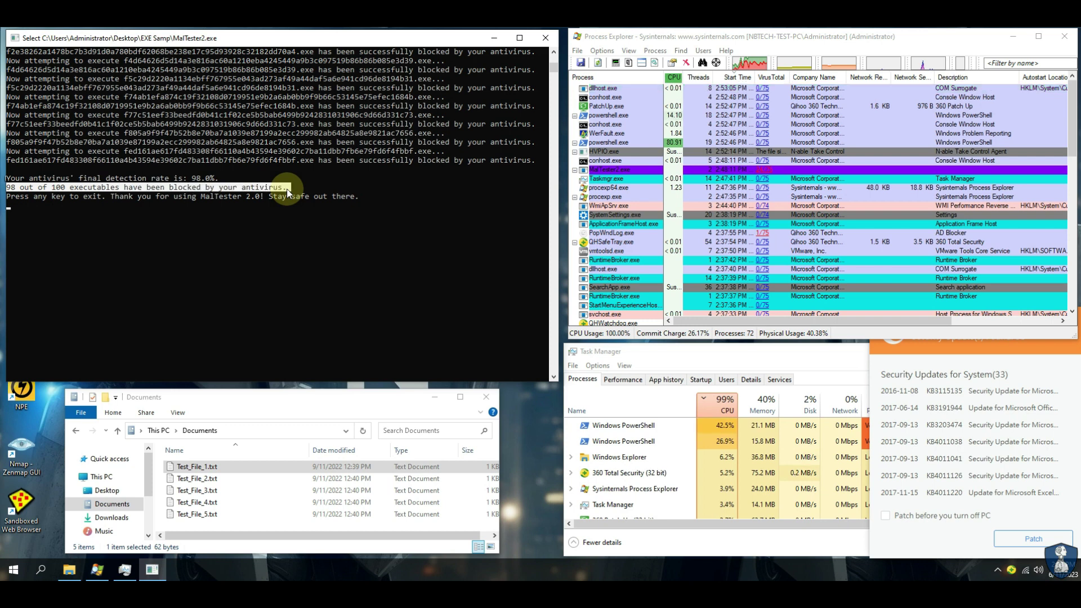
{"action": "left_click", "coordinate": [542, 41]}
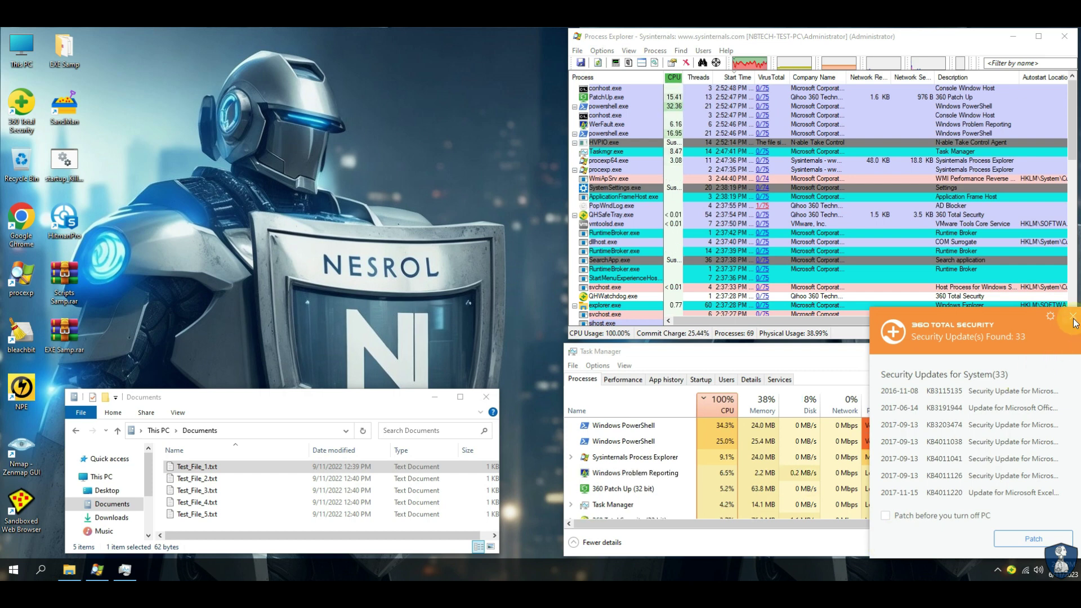
{"action": "left_click", "coordinate": [1073, 318]}
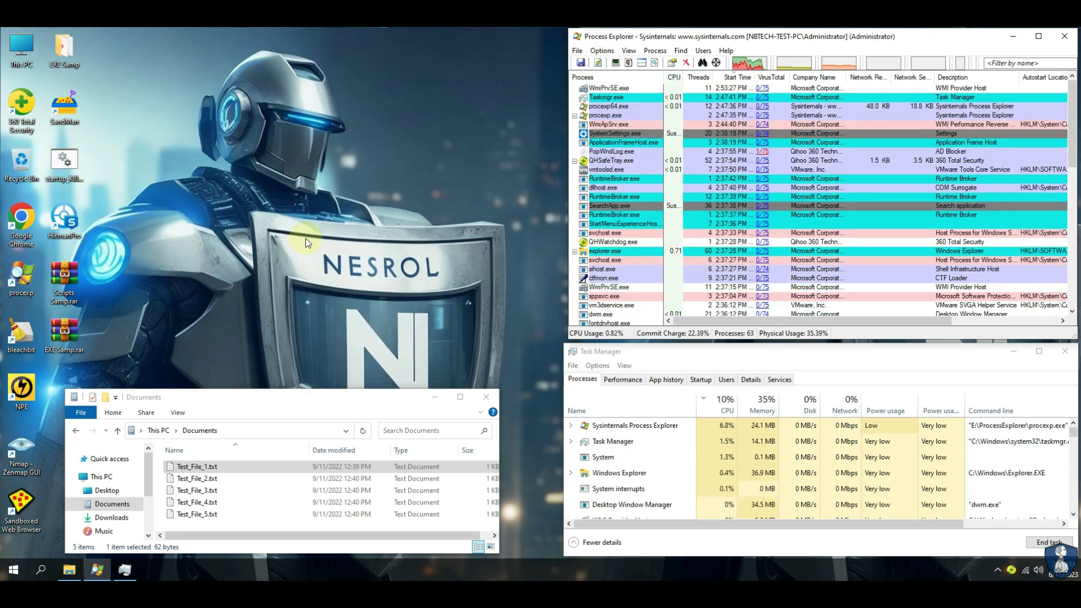
Step: Select PopWndLog.exe in Process Explorer, and check Test_File_3.txt in Documents for damage before closing it
{"action": "left_click", "coordinate": [604, 152]}
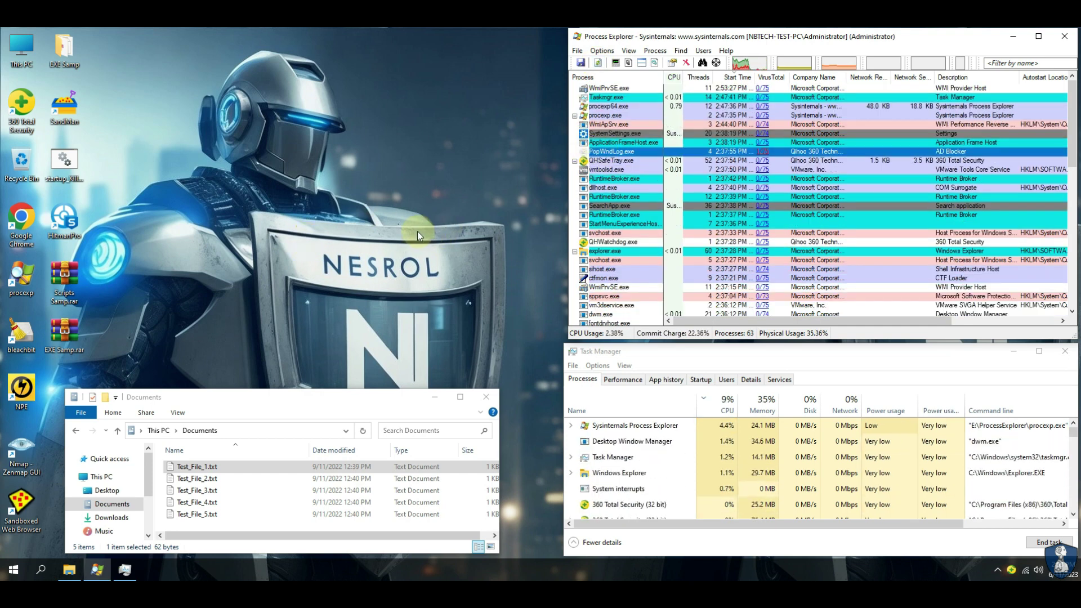
{"action": "double_click", "coordinate": [225, 491]}
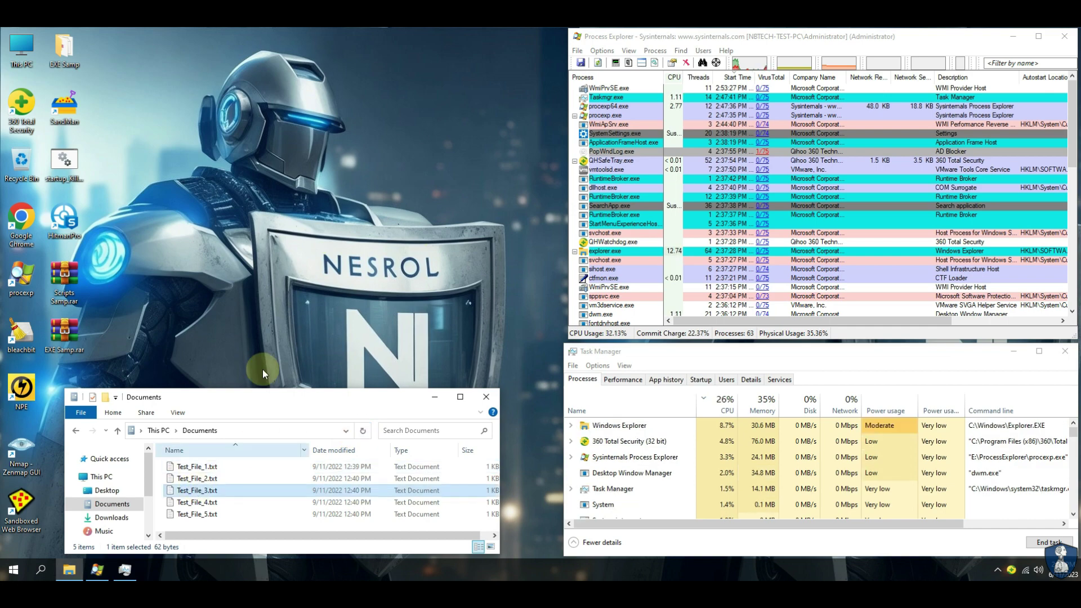
{"action": "left_click_drag", "start_coordinate": [225, 180], "coordinate": [466, 91]}
{"action": "left_click", "coordinate": [461, 85]}
Step: Inspect the Downloads, Music and Pictures folders for damaged files, enlarging and repositioning the folder window
{"action": "left_click", "coordinate": [111, 518]}
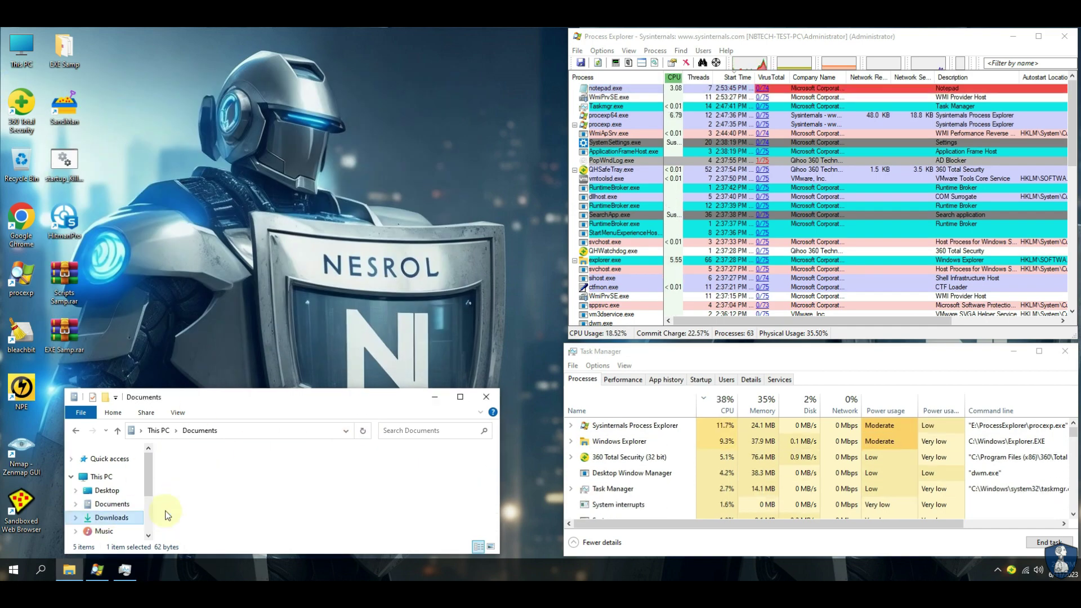
{"action": "scroll", "coordinate": [113, 490], "scroll_direction": "down", "scroll_amount": 2}
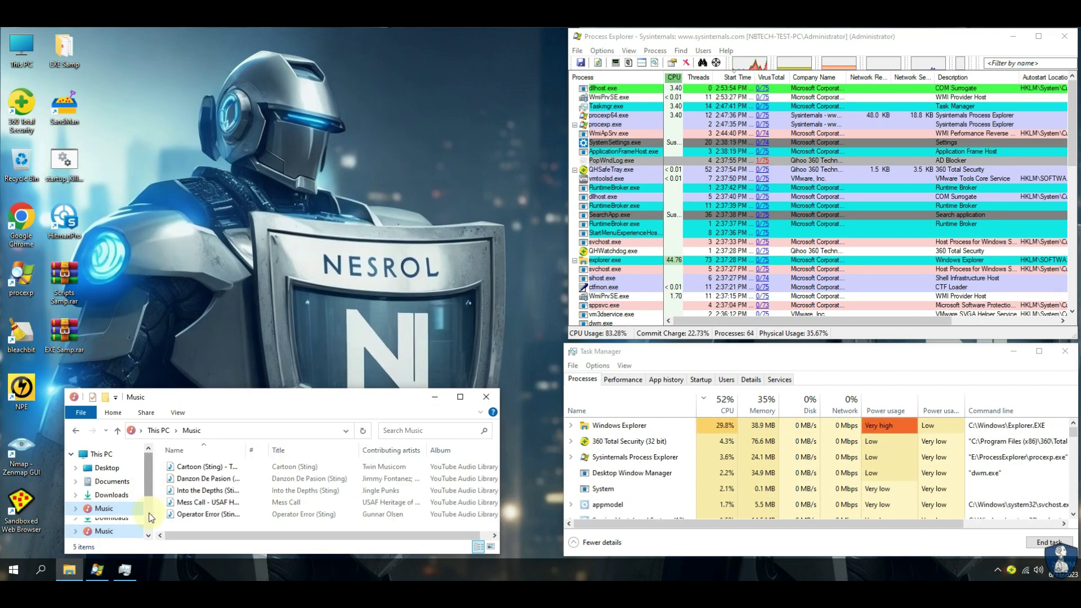
{"action": "left_click", "coordinate": [107, 463]}
{"action": "left_click_drag", "start_coordinate": [362, 388], "coordinate": [394, 204]}
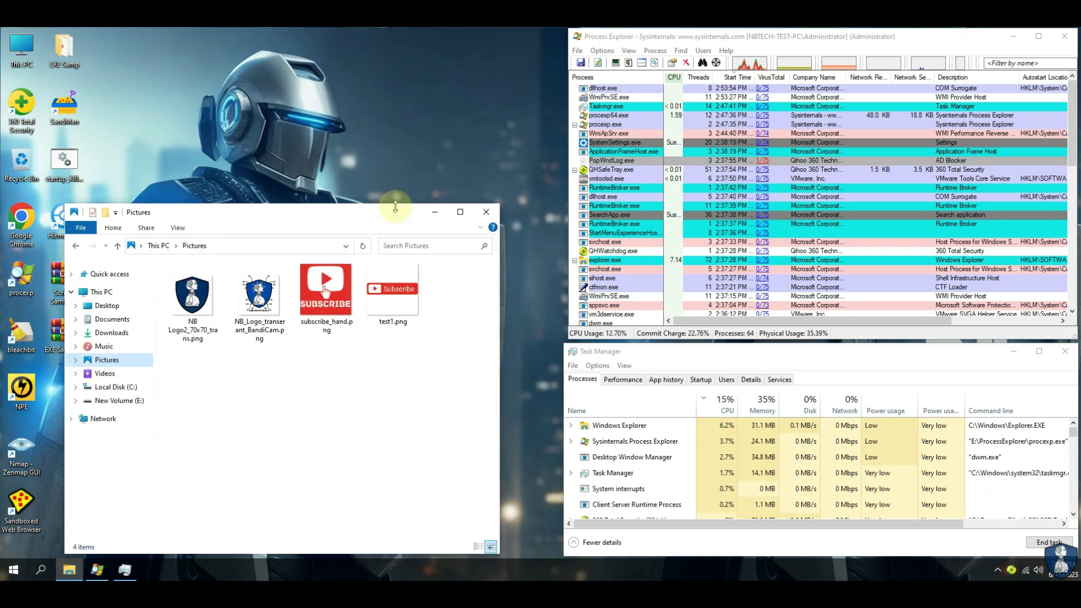
{"action": "left_click_drag", "start_coordinate": [248, 213], "coordinate": [295, 212]}
Step: Open the EXE Samp folder on the Desktop and delete MalTester2.exe and MalTester2-log.txt
{"action": "left_click", "coordinate": [142, 305]}
{"action": "double_click", "coordinate": [235, 283]}
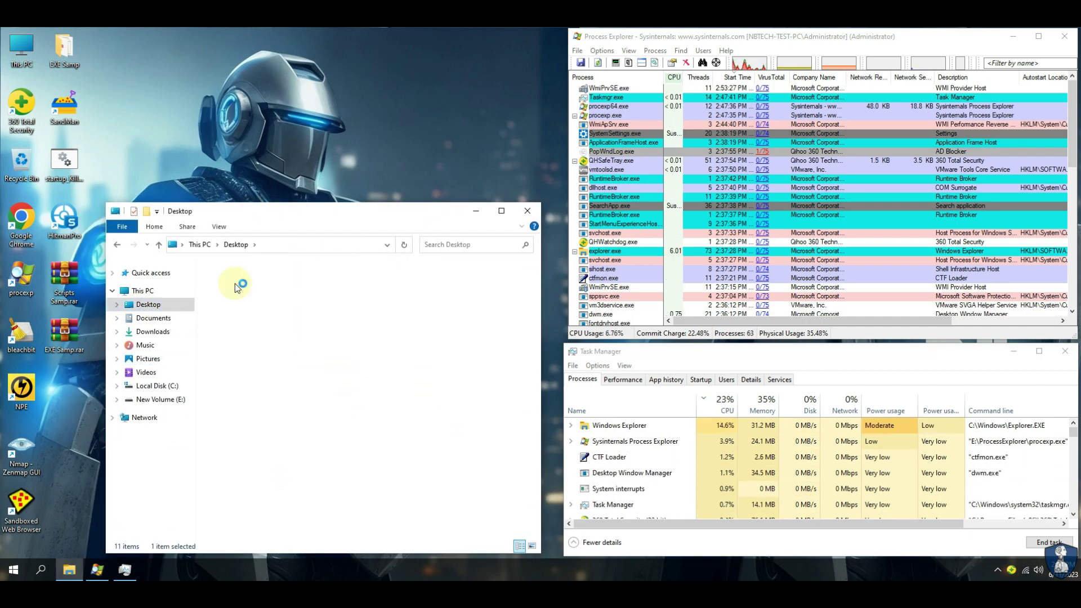
{"action": "left_click_drag", "start_coordinate": [231, 366], "coordinate": [243, 325]}
{"action": "key", "text": "Delete"}
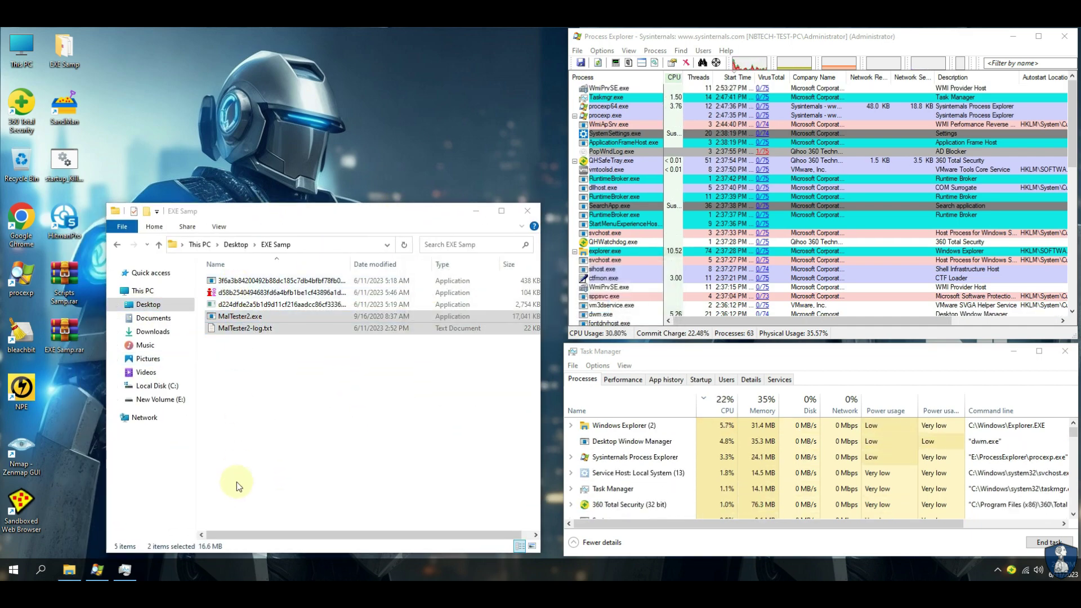
Step: Scan the EXE Samp folder on the Desktop with 360 Total Security, finish the scan, postpone the scheduled-scan recommendation and close the scanner
{"action": "left_click", "coordinate": [232, 244]}
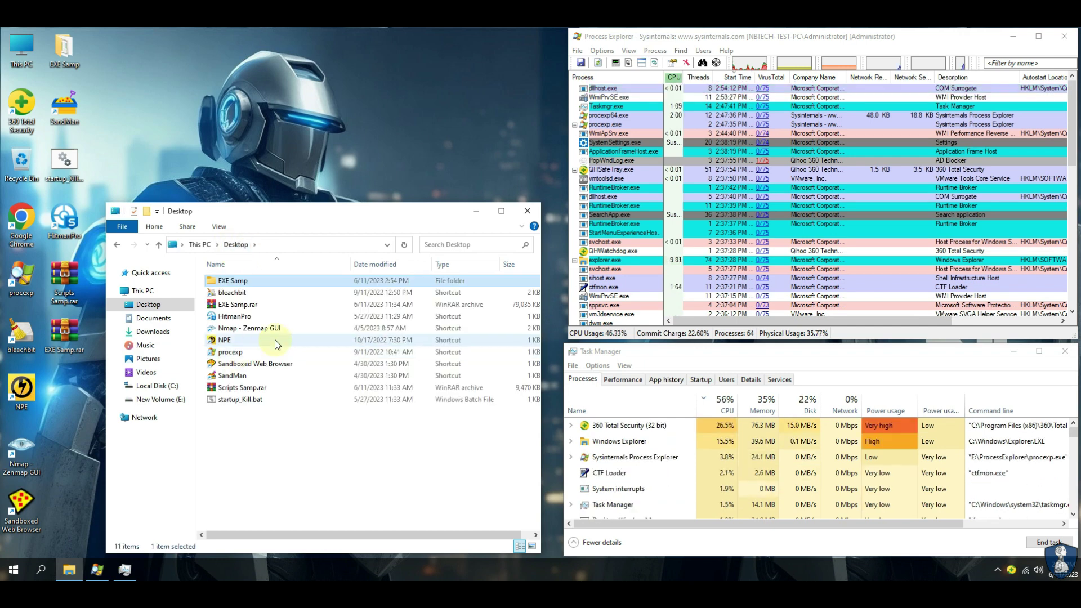
{"action": "right_click", "coordinate": [231, 281]}
{"action": "left_click", "coordinate": [267, 341]}
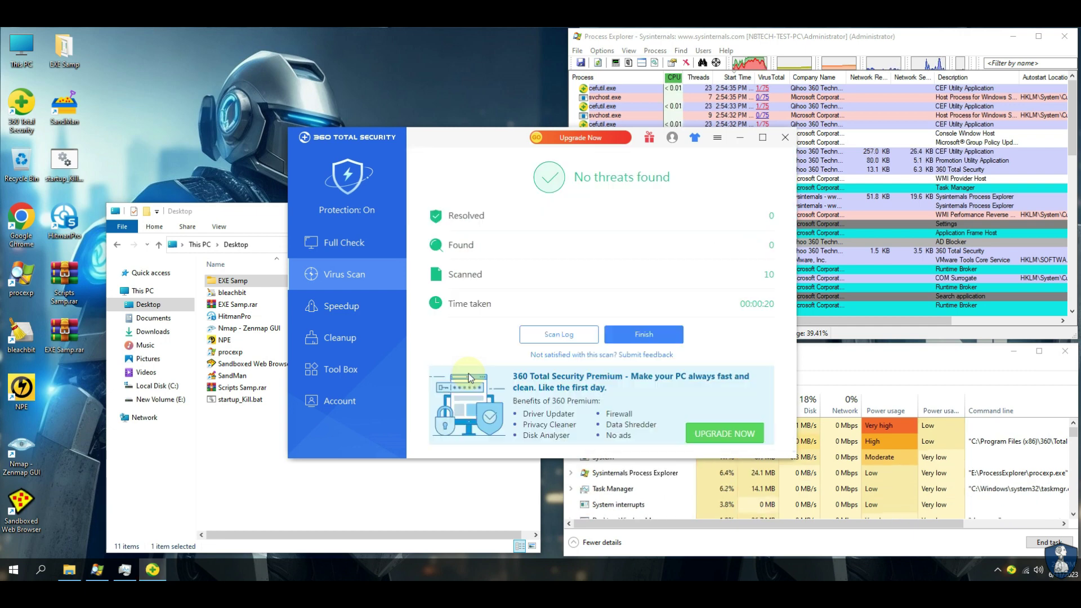
{"action": "left_click", "coordinate": [651, 330]}
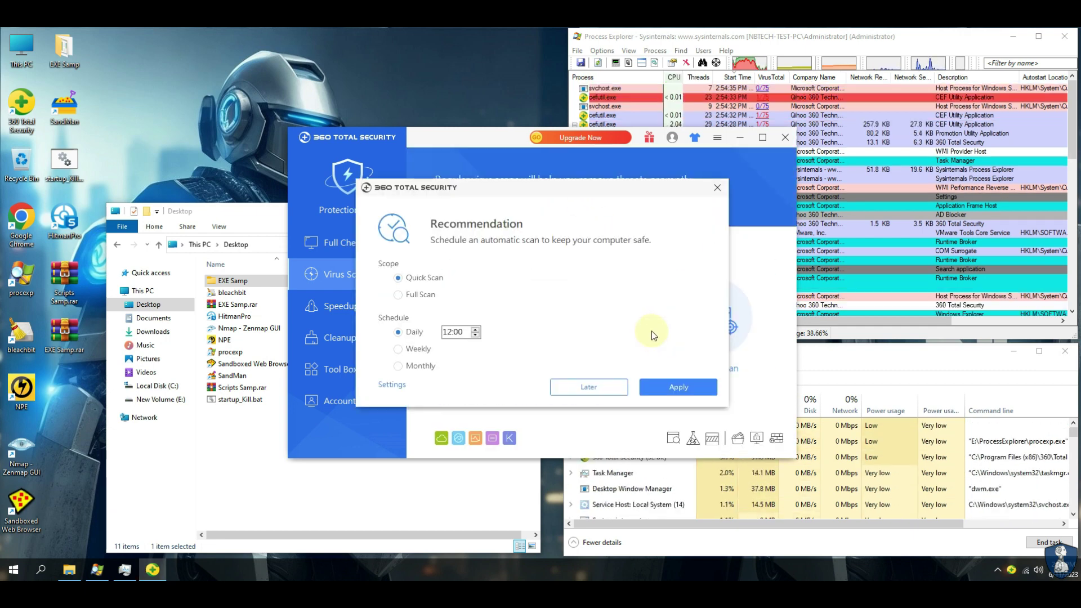
{"action": "left_click", "coordinate": [585, 387]}
{"action": "left_click", "coordinate": [785, 138]}
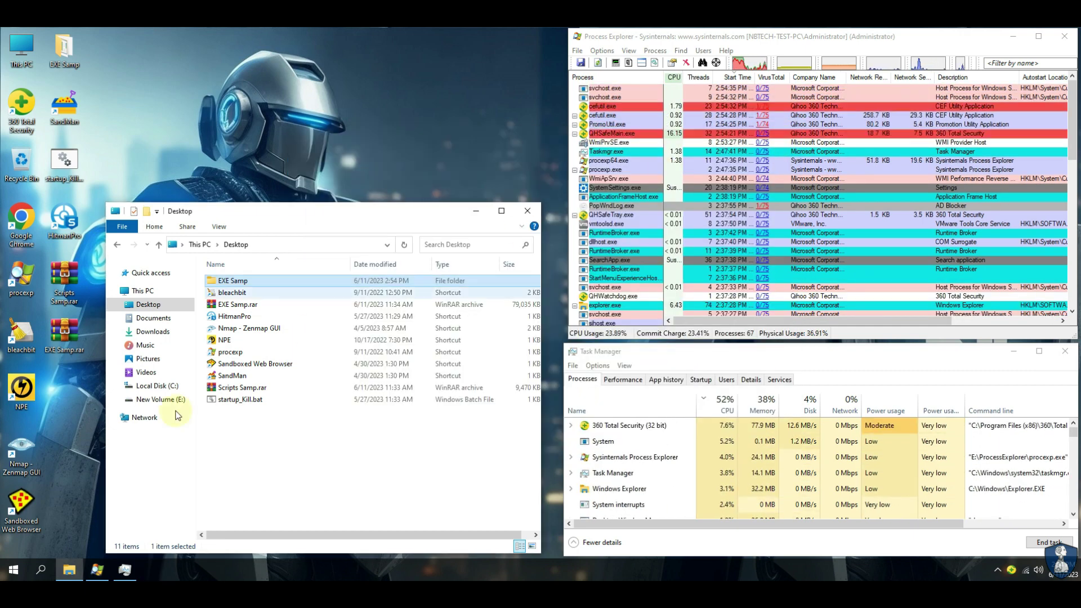
Step: Check the 360 Total Security protection status and inspect the startup entries in Task Manager
{"action": "right_click", "coordinate": [1016, 570]}
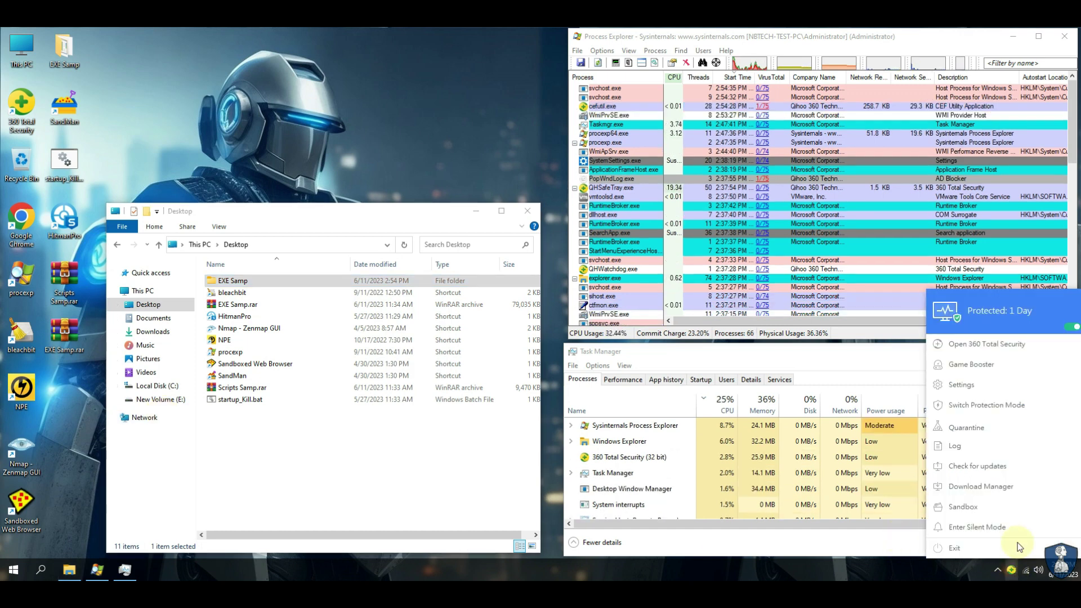
{"action": "left_click", "coordinate": [744, 369]}
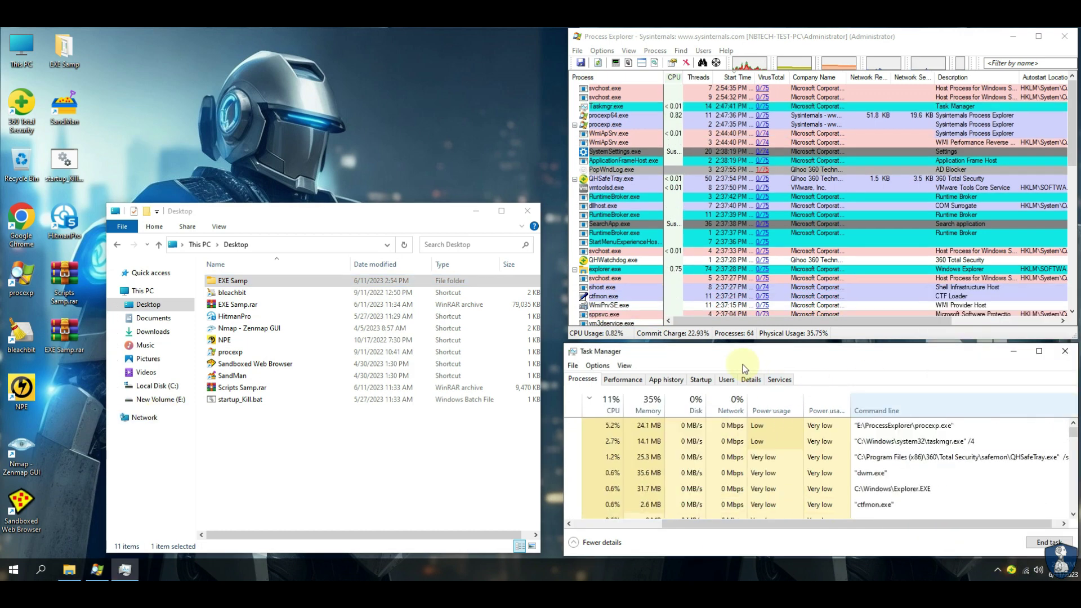
{"action": "left_click", "coordinate": [701, 379]}
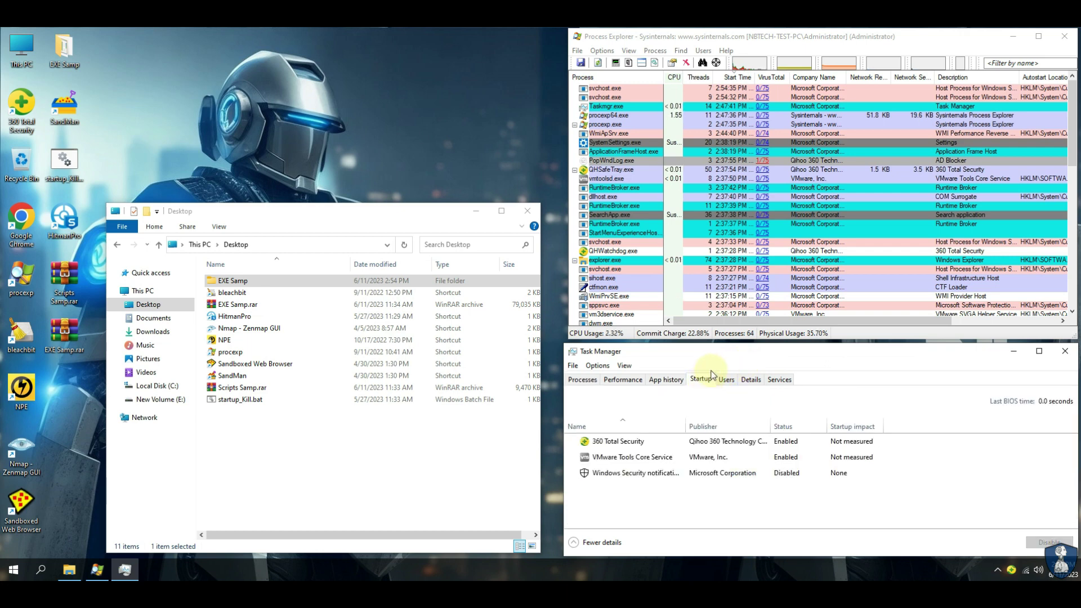
Step: Switch off 360 Total Security's active protection by pausing it for 15 minutes
{"action": "right_click", "coordinate": [1012, 572]}
{"action": "left_click", "coordinate": [1013, 377]}
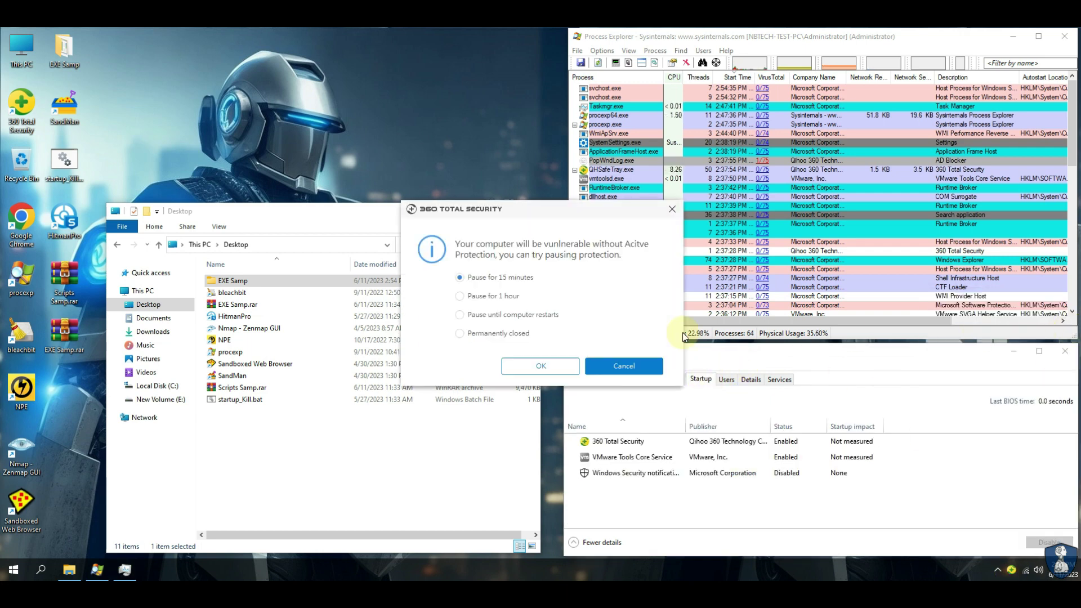
{"action": "left_click", "coordinate": [561, 368]}
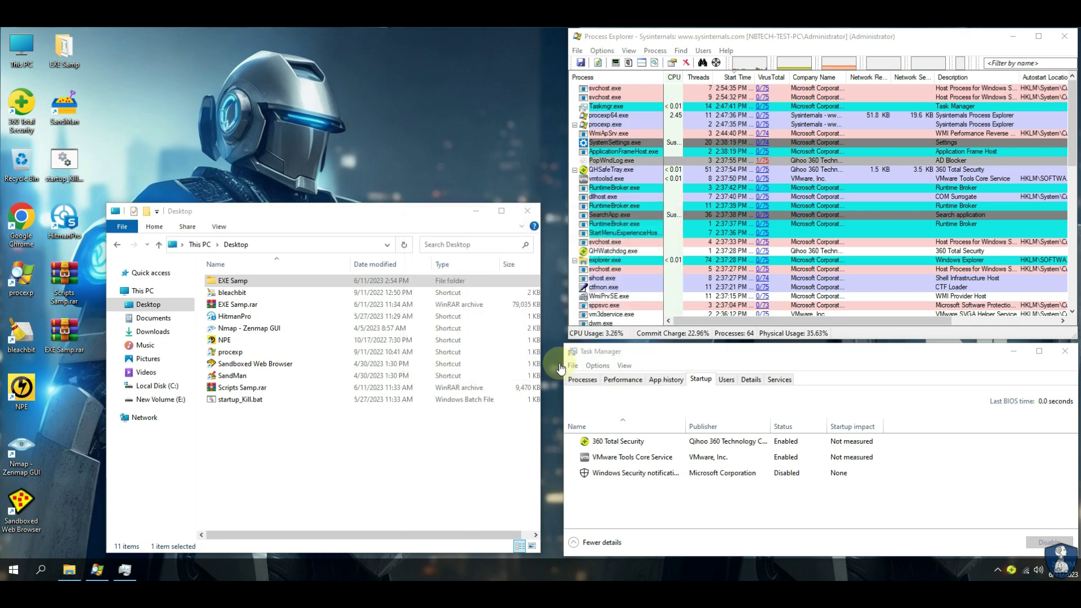
Step: Extract Scripts Samp.rar to the Desktop and move the new Scripts Samp folder icon beside This PC
{"action": "right_click", "coordinate": [233, 387]}
{"action": "left_click", "coordinate": [299, 177]}
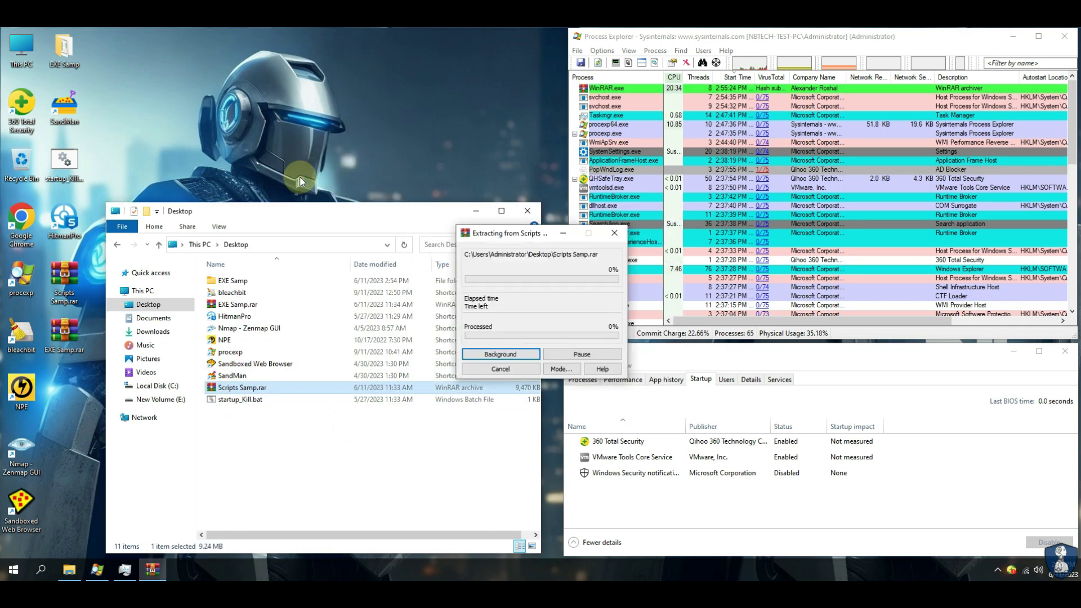
{"action": "key", "text": "Return"}
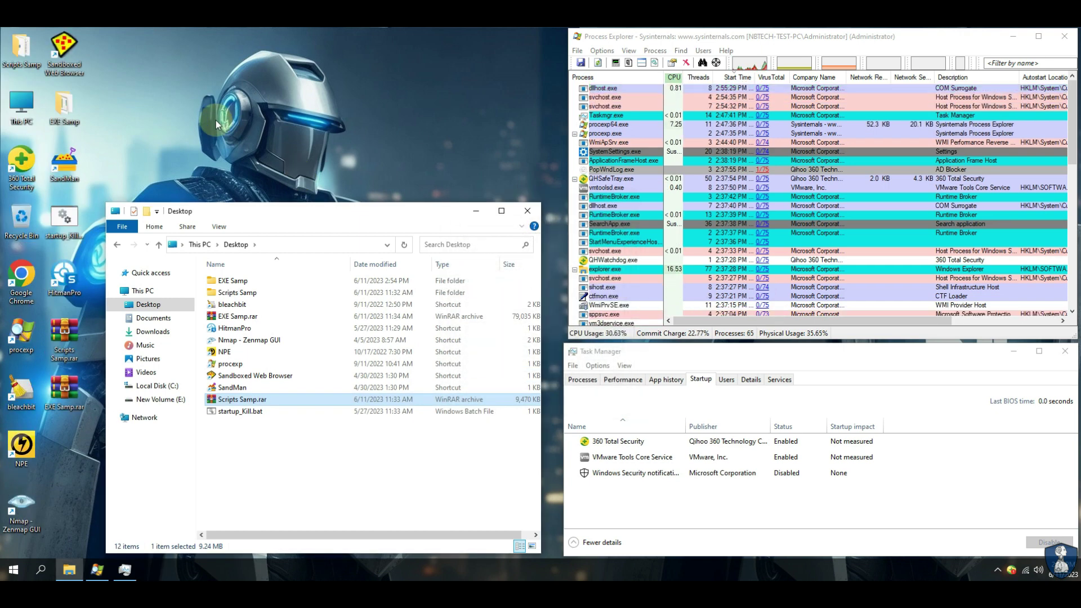
{"action": "left_click", "coordinate": [18, 75]}
{"action": "left_click_drag", "start_coordinate": [124, 68], "coordinate": [124, 68]}
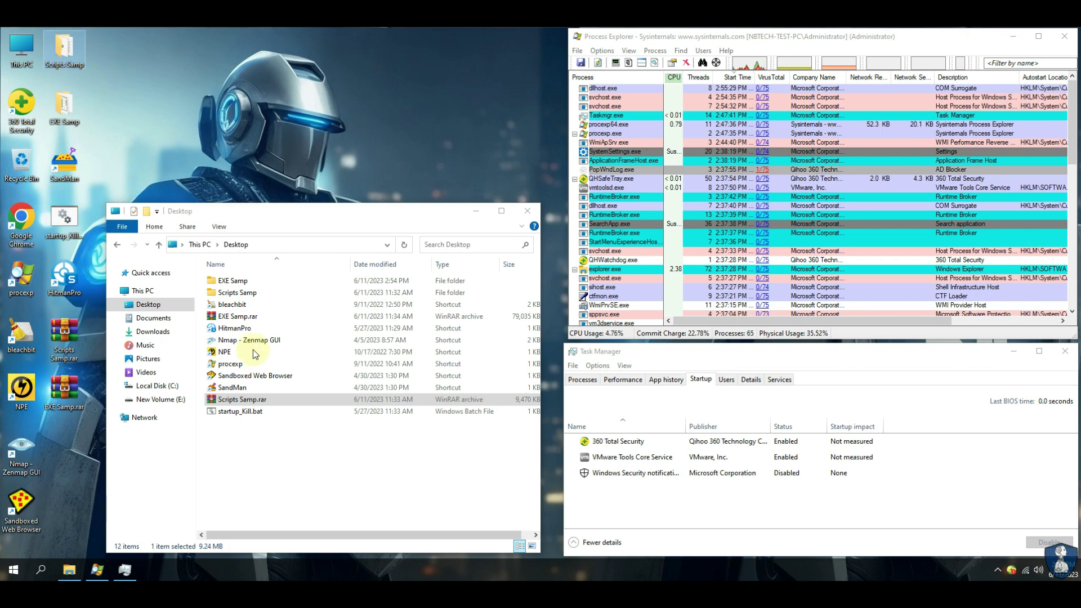
Step: Open the Scripts Samp folder, resize its window, widen the file name column and sort the samples by type
{"action": "double_click", "coordinate": [228, 293]}
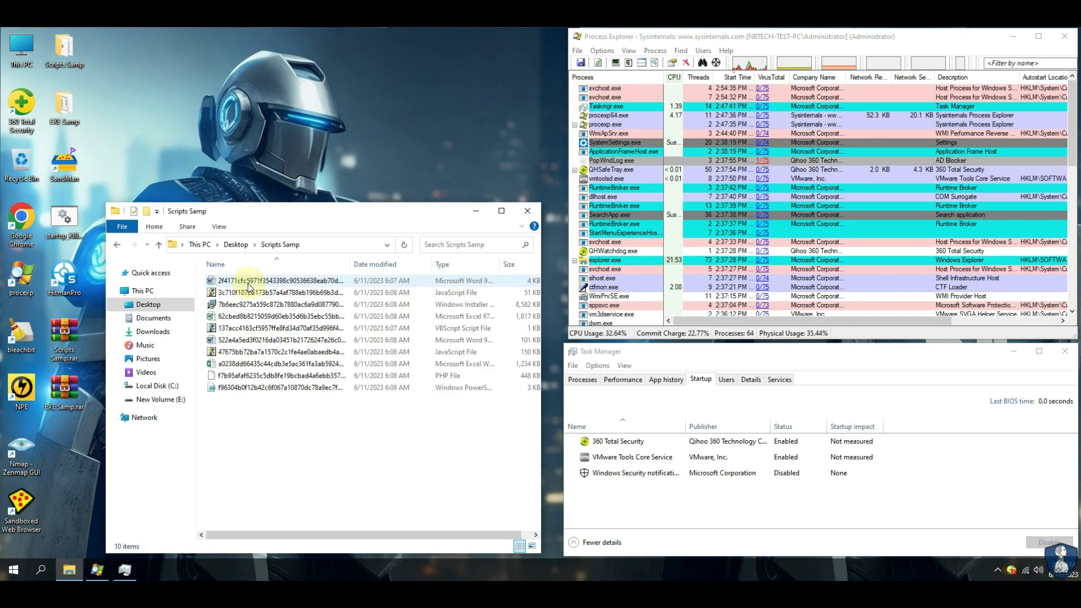
{"action": "left_click_drag", "start_coordinate": [295, 204], "coordinate": [295, 331]}
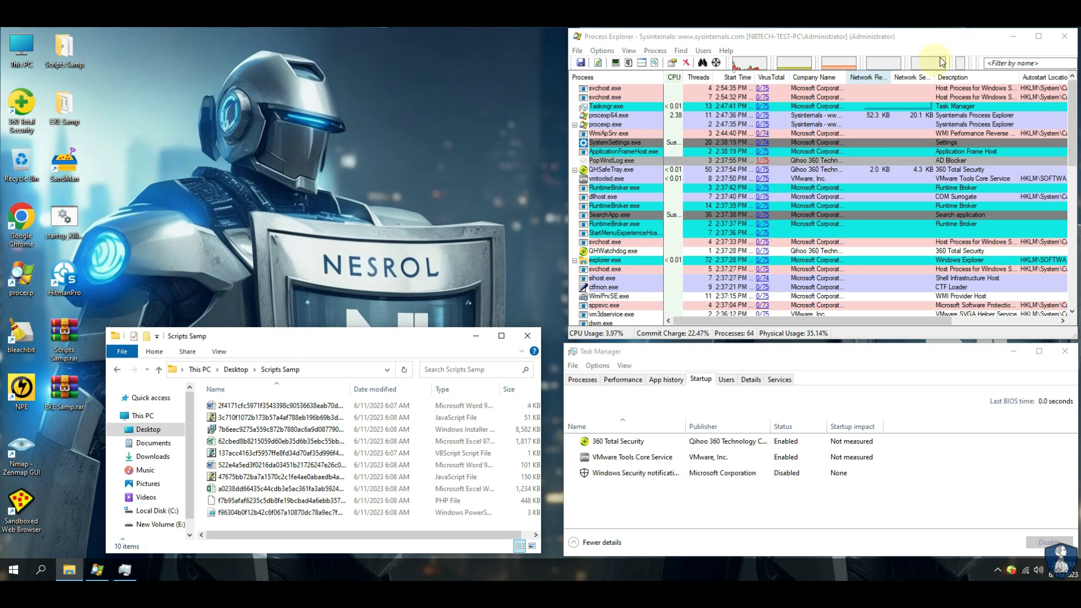
{"action": "left_click_drag", "start_coordinate": [349, 390], "coordinate": [431, 388]}
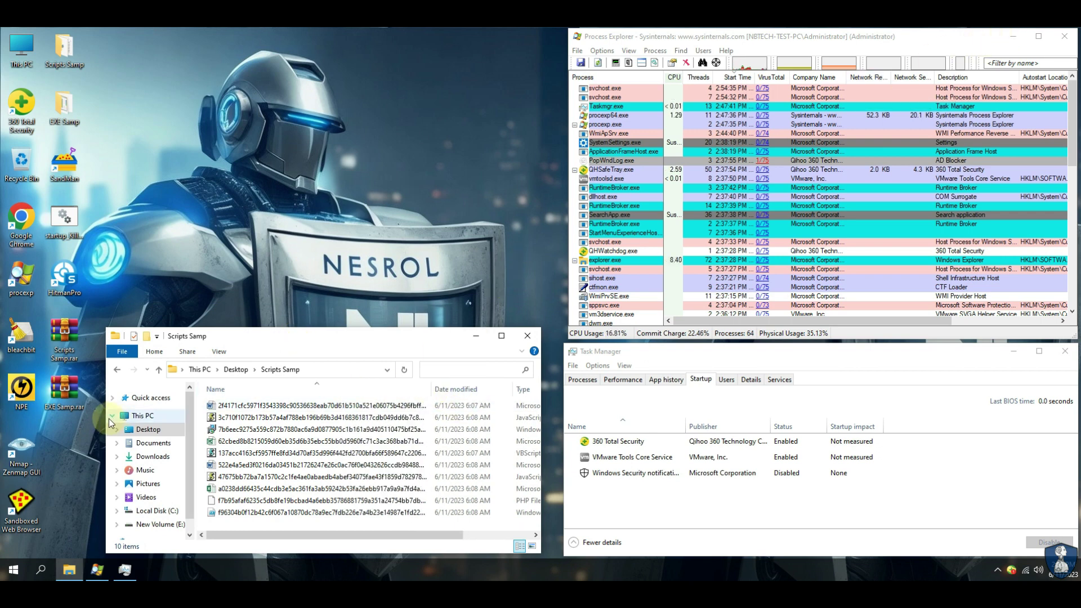
{"action": "left_click_drag", "start_coordinate": [106, 417], "coordinate": [32, 418]}
{"action": "left_click_drag", "start_coordinate": [352, 386], "coordinate": [390, 387]}
{"action": "left_click", "coordinate": [483, 389]}
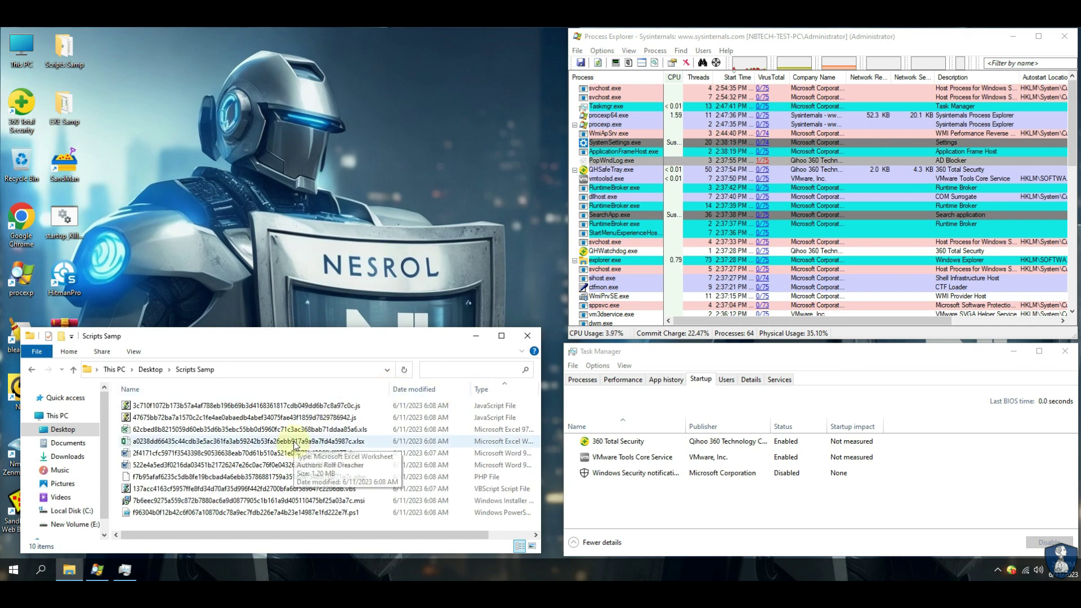
Step: Turn 360 Total Security protection back on, verify the protection status in its main window and close it
{"action": "right_click", "coordinate": [1012, 572]}
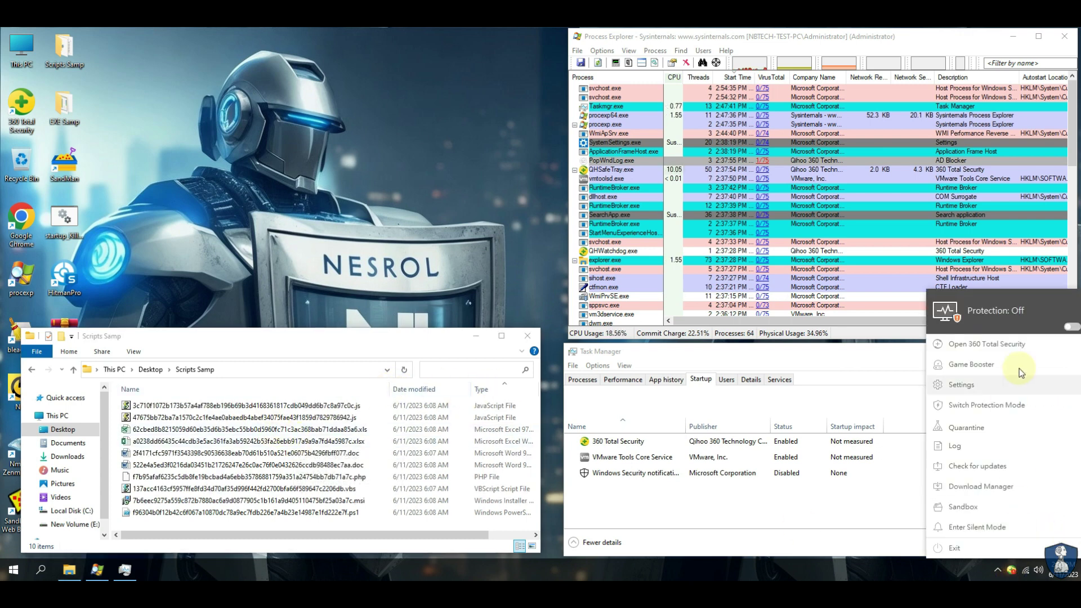
{"action": "left_click", "coordinate": [1067, 406]}
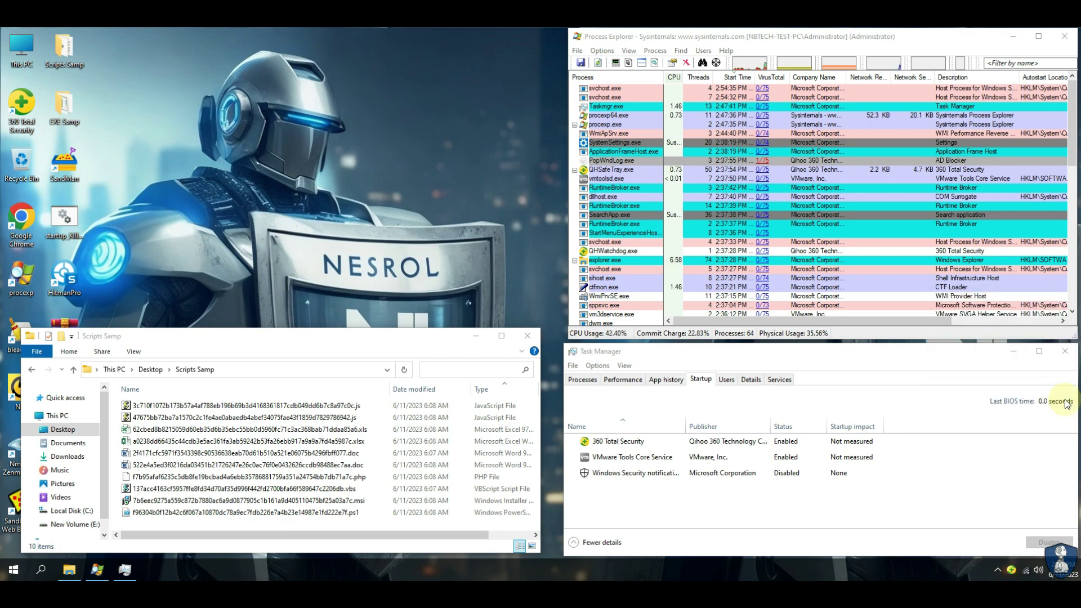
{"action": "right_click", "coordinate": [1011, 571]}
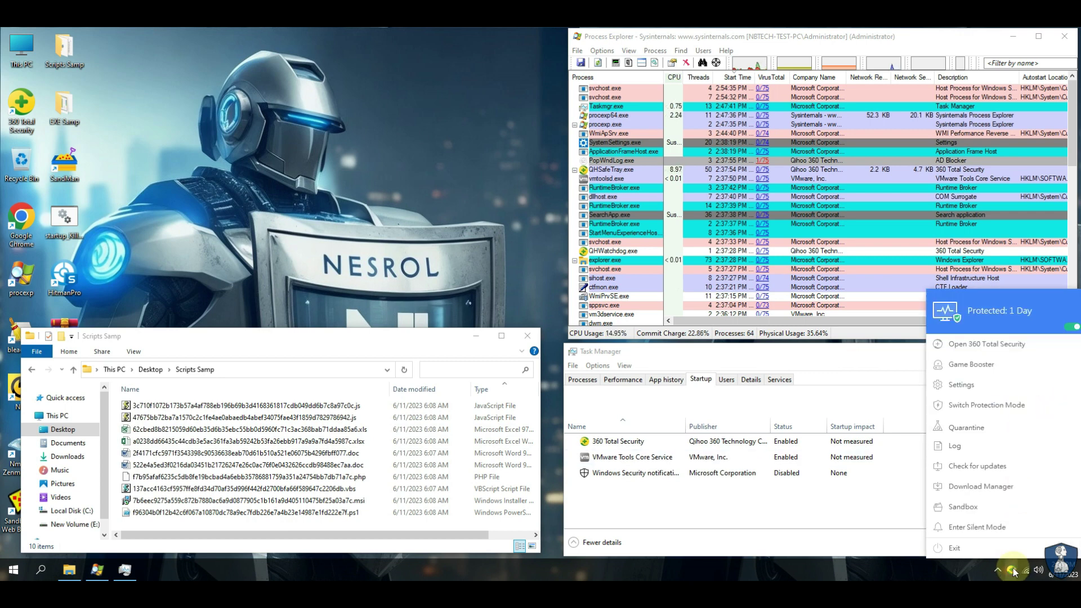
{"action": "left_click", "coordinate": [994, 350]}
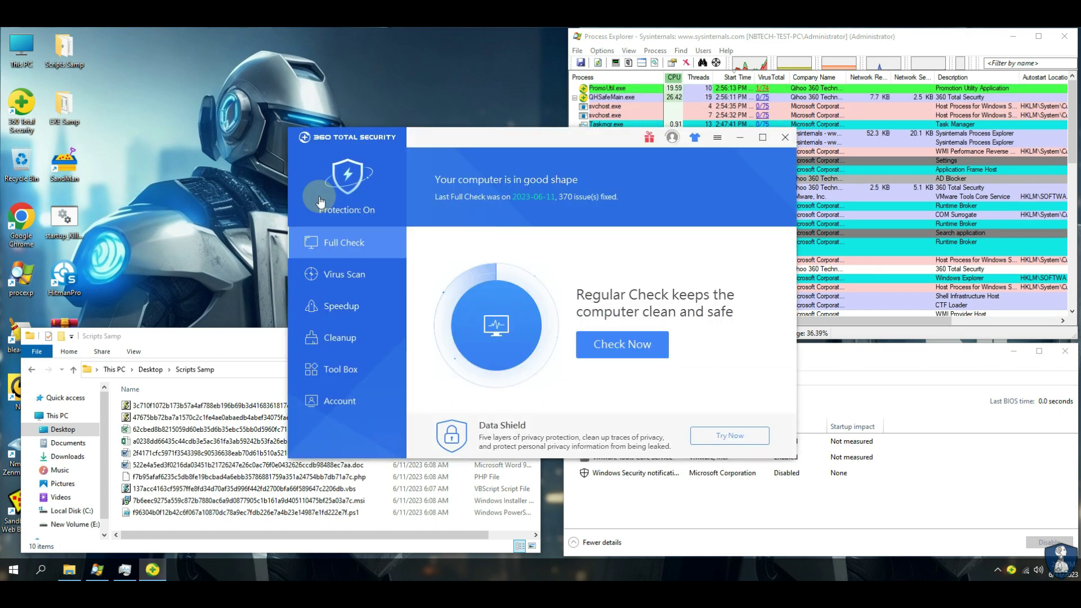
{"action": "left_click", "coordinate": [785, 137]}
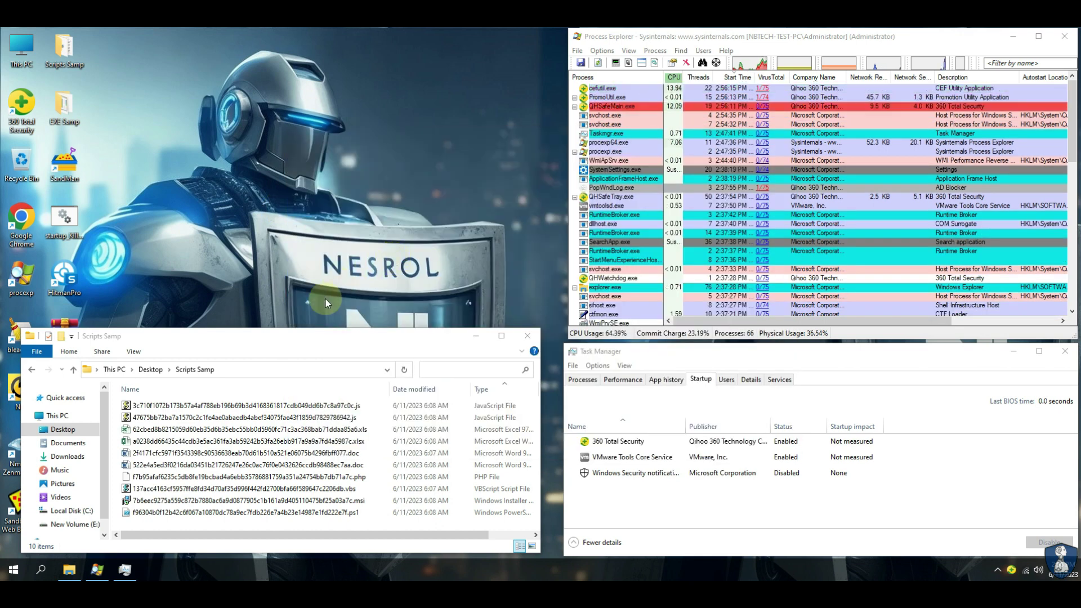
Step: Run the 3c710f10 JavaScript sample and block the suspicious execution with Do not remind me again enabled, closing any resulting message
{"action": "left_click", "coordinate": [178, 405]}
{"action": "right_click", "coordinate": [177, 406]}
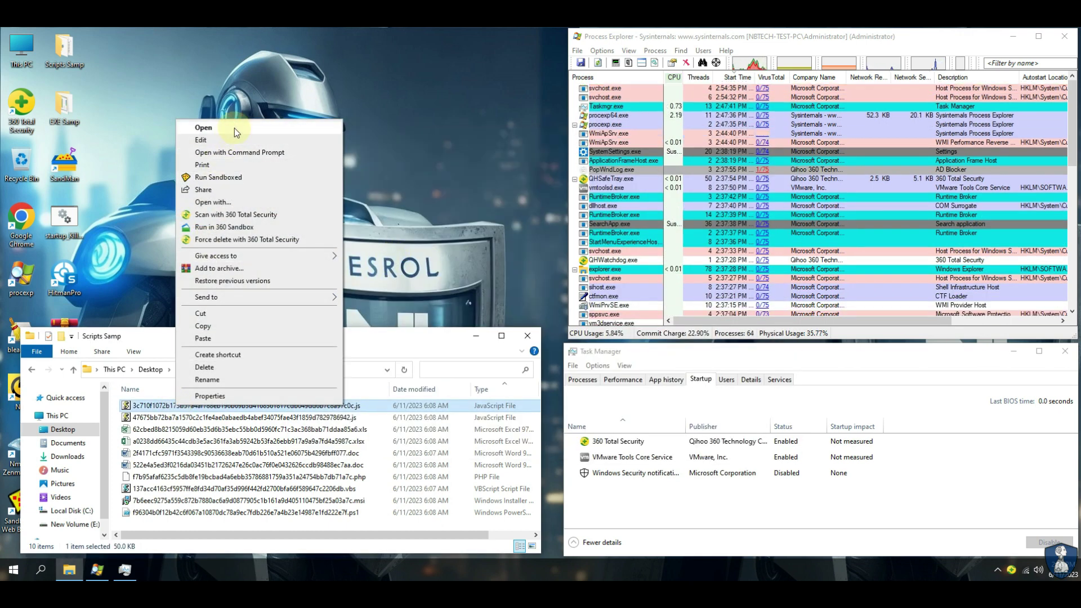
{"action": "left_click", "coordinate": [234, 127]}
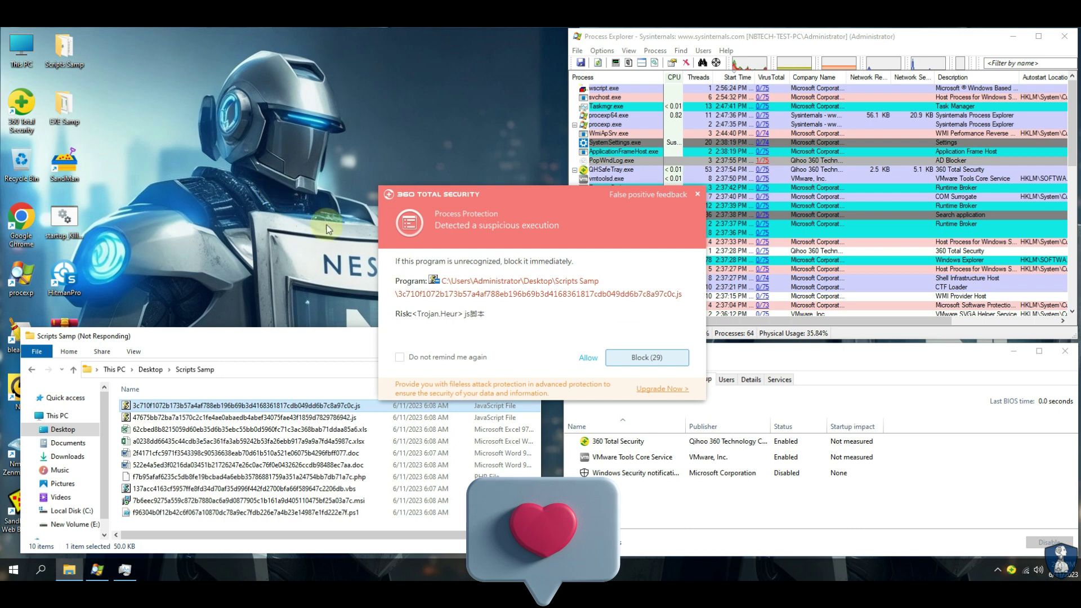
{"action": "left_click", "coordinate": [400, 357]}
{"action": "left_click", "coordinate": [641, 359]}
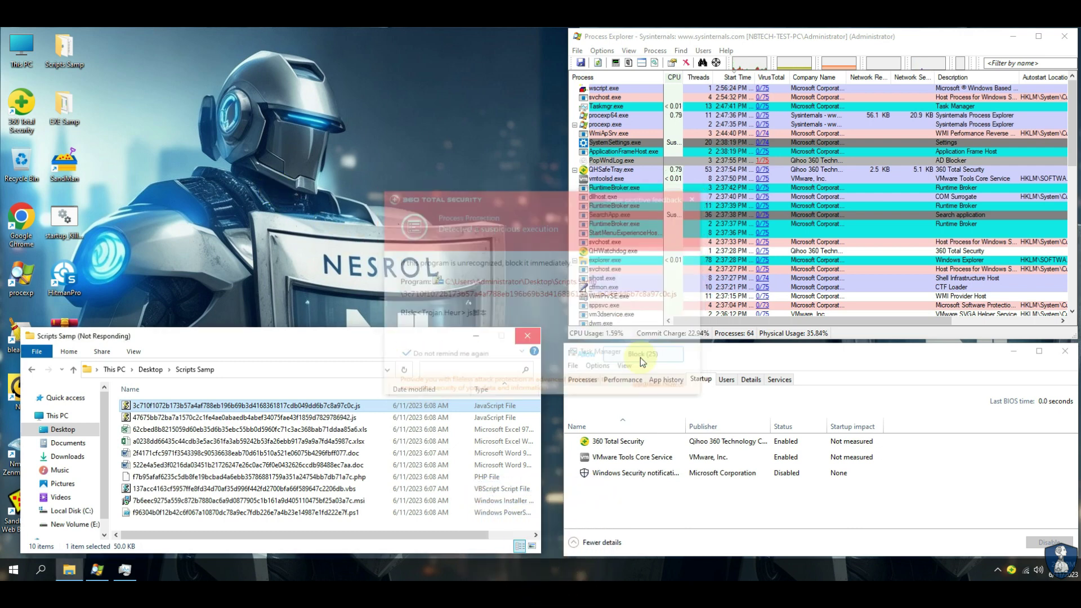
{"action": "key", "text": "Return"}
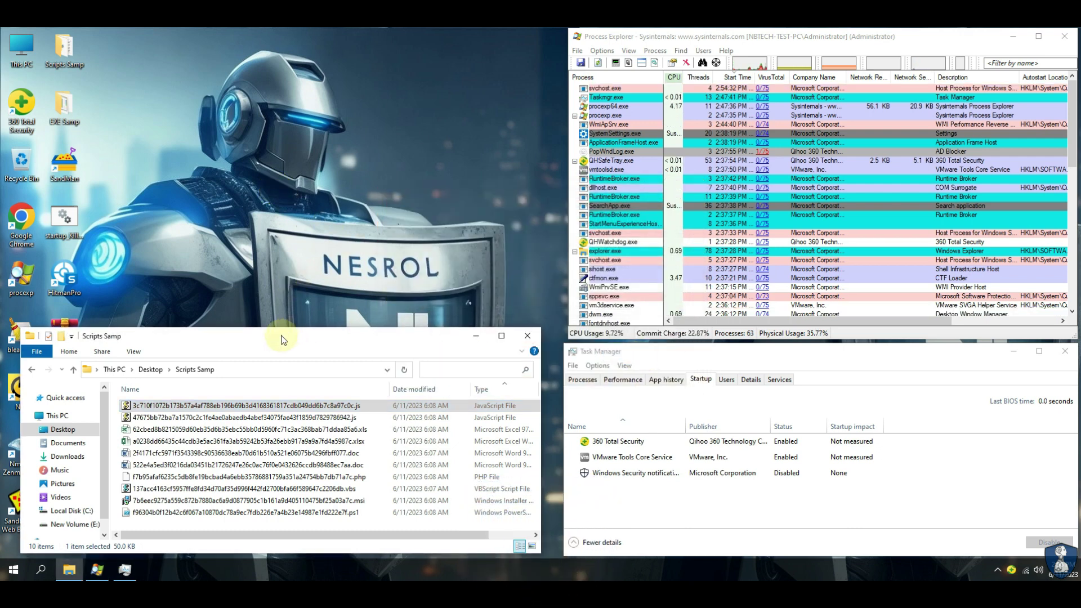
Step: Run the second JavaScript sample, starting with 47675bb7, and dismiss the Windows access message
{"action": "right_click", "coordinate": [134, 417]}
{"action": "left_click", "coordinate": [219, 139]}
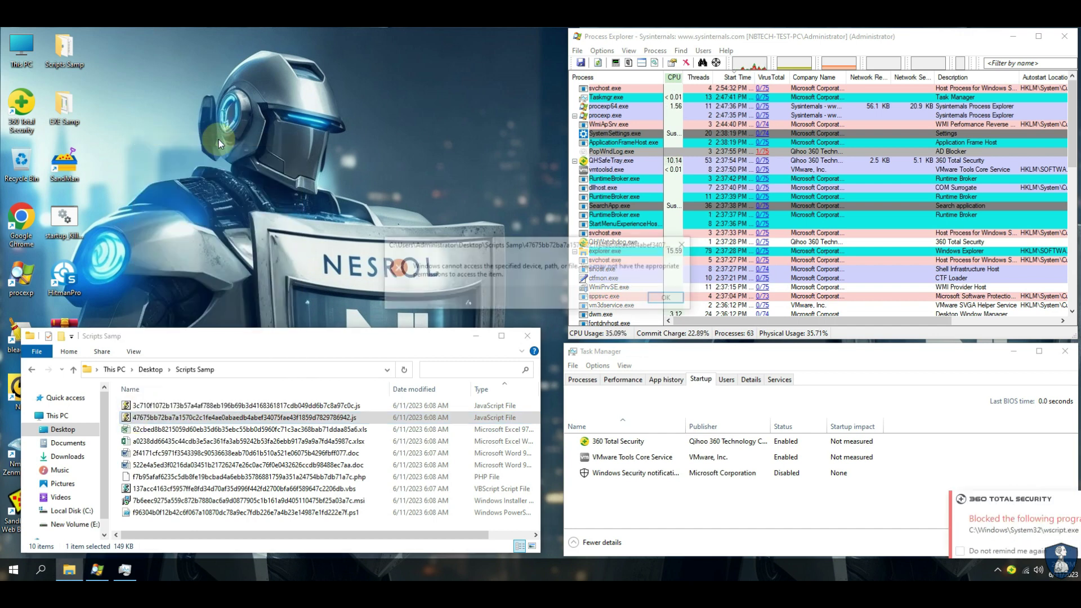
{"action": "left_click", "coordinate": [668, 299]}
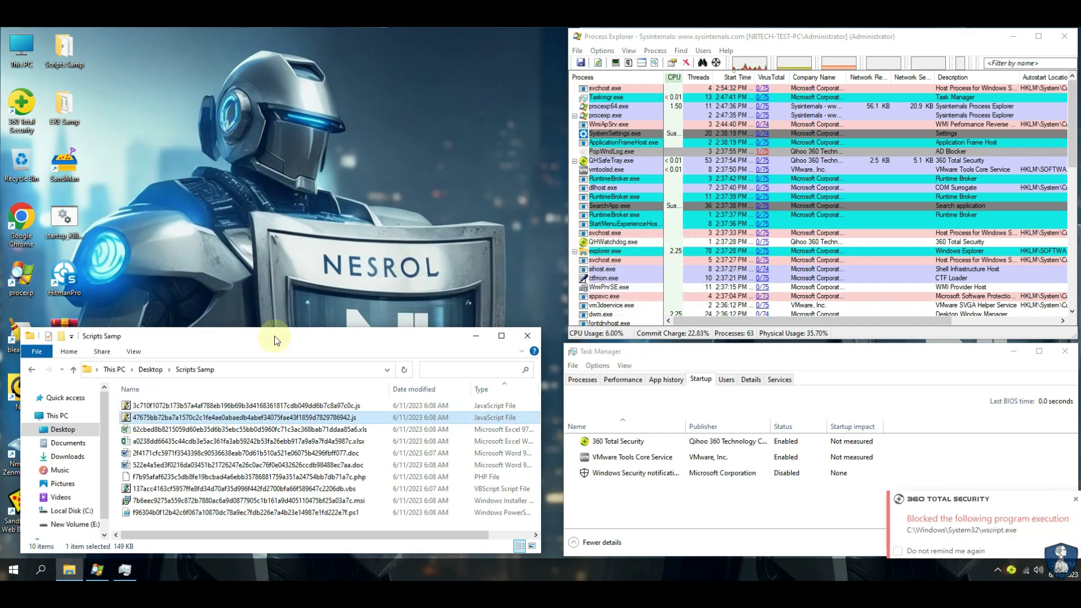
Step: Open the .xls sample starting with 62cbed8b in Excel, look through its sheet and close the workbook
{"action": "right_click", "coordinate": [163, 429]}
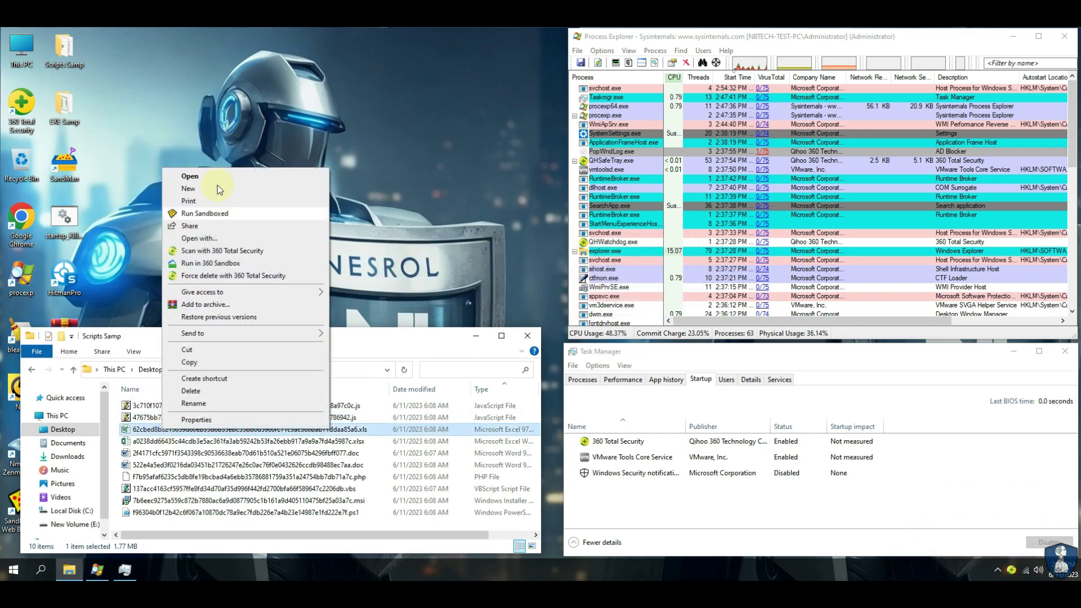
{"action": "left_click", "coordinate": [218, 178]}
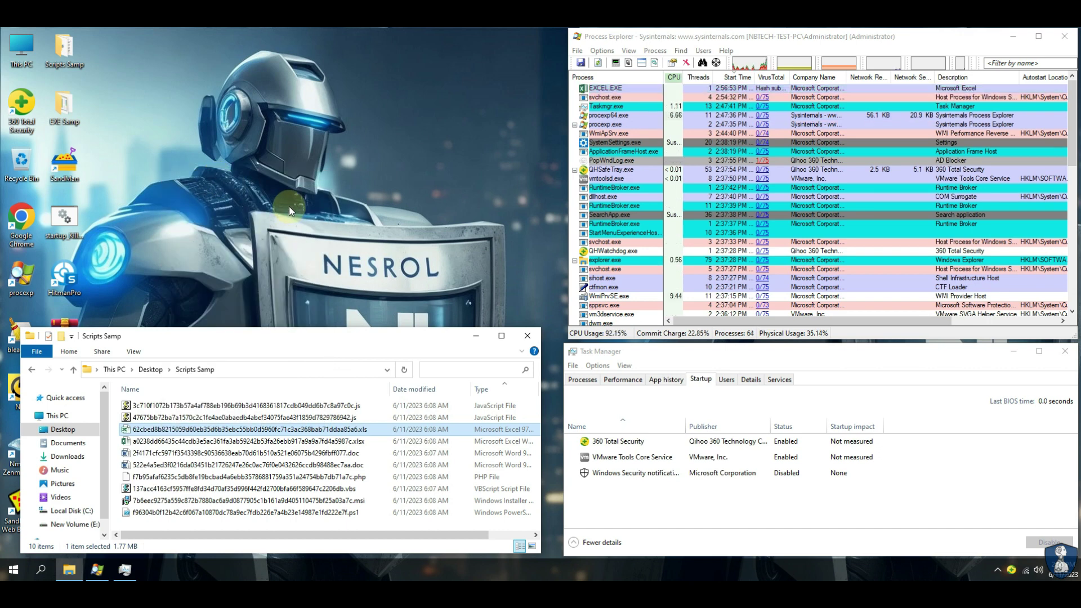
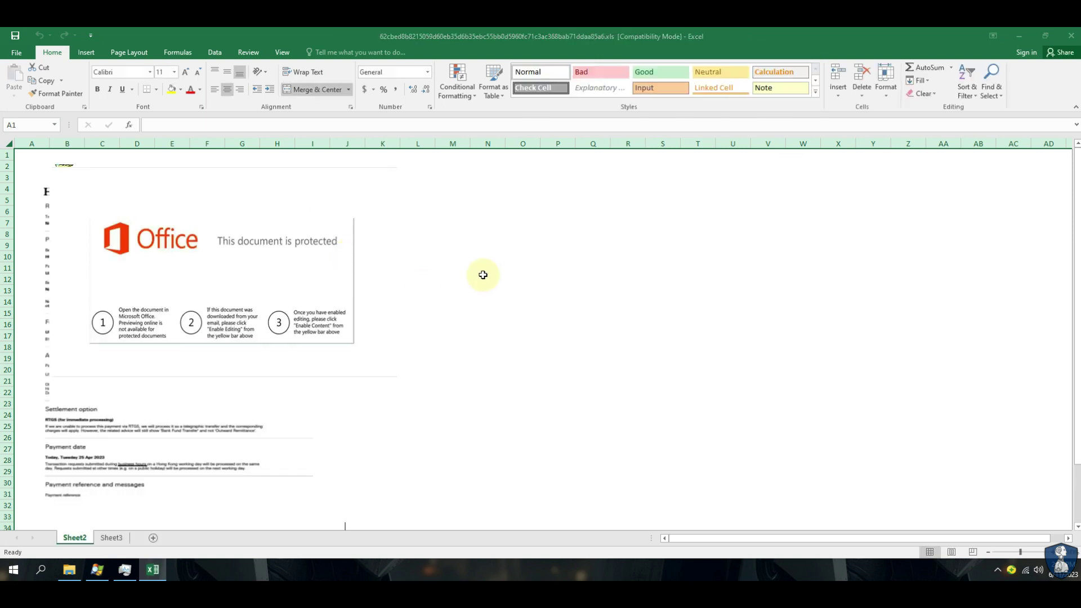
{"action": "scroll", "coordinate": [497, 274], "scroll_direction": "down", "scroll_amount": 20}
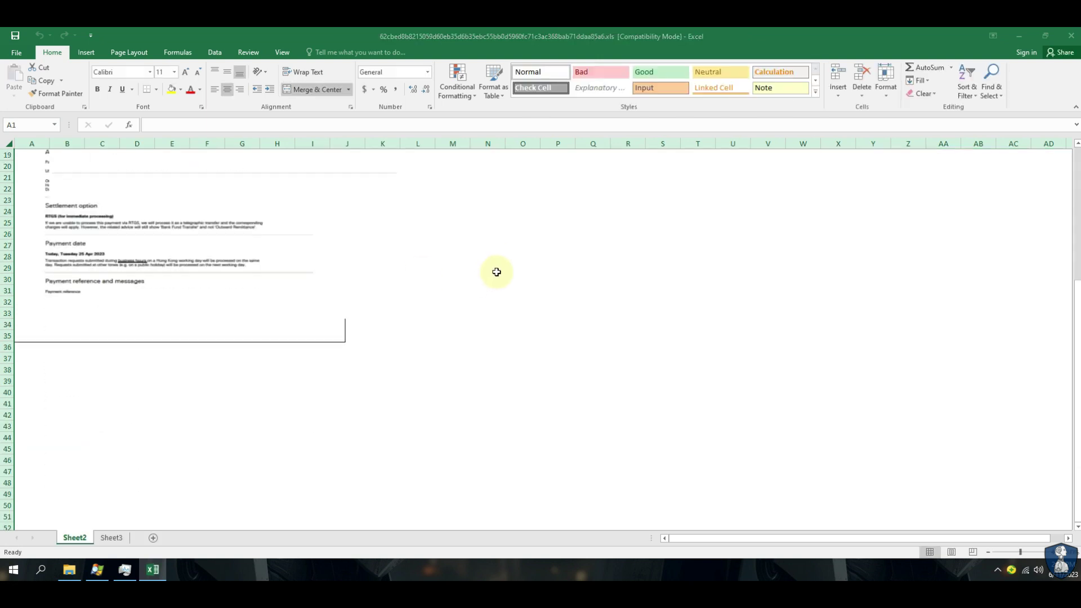
{"action": "left_click", "coordinate": [1070, 37]}
Step: Open the .xlsx sample starting with a0238dd6 in Excel, dismiss the prompt and close Excel
{"action": "left_click", "coordinate": [131, 441]}
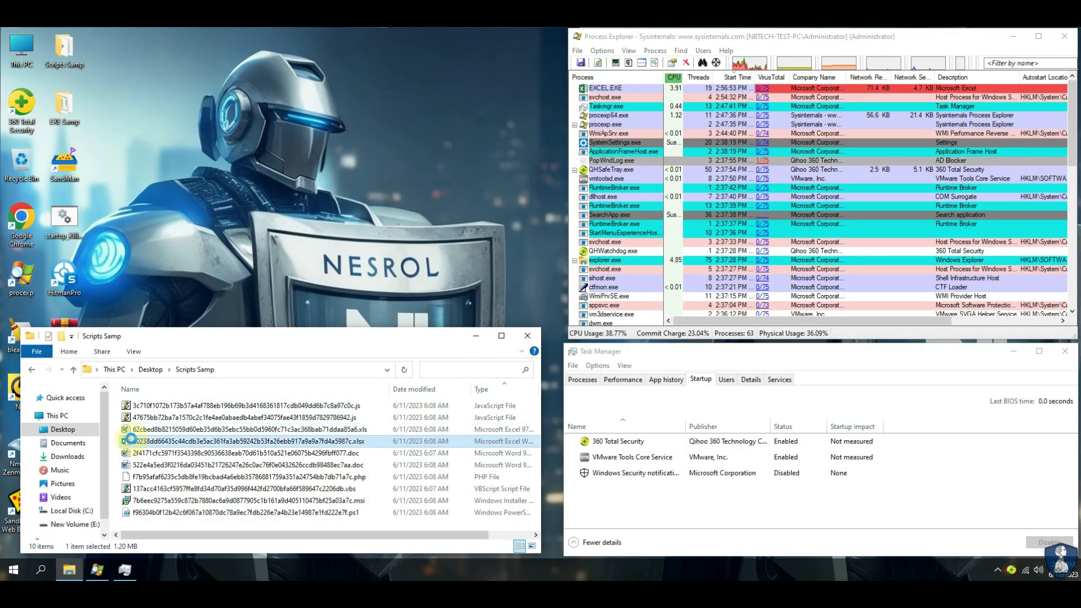
{"action": "right_click", "coordinate": [131, 440]}
{"action": "left_click", "coordinate": [187, 191]}
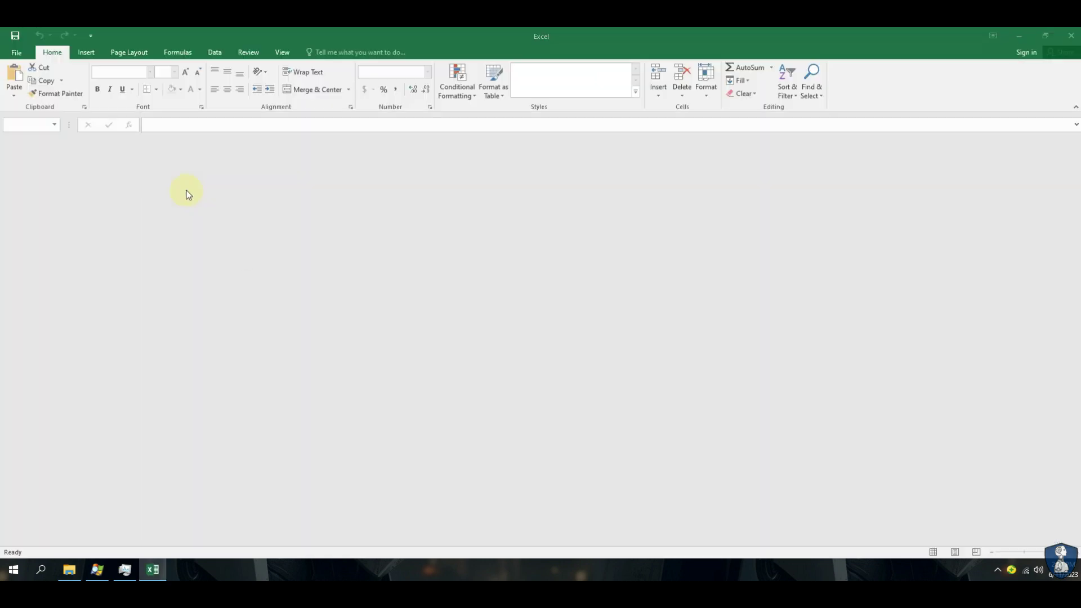
{"action": "left_click", "coordinate": [530, 331]}
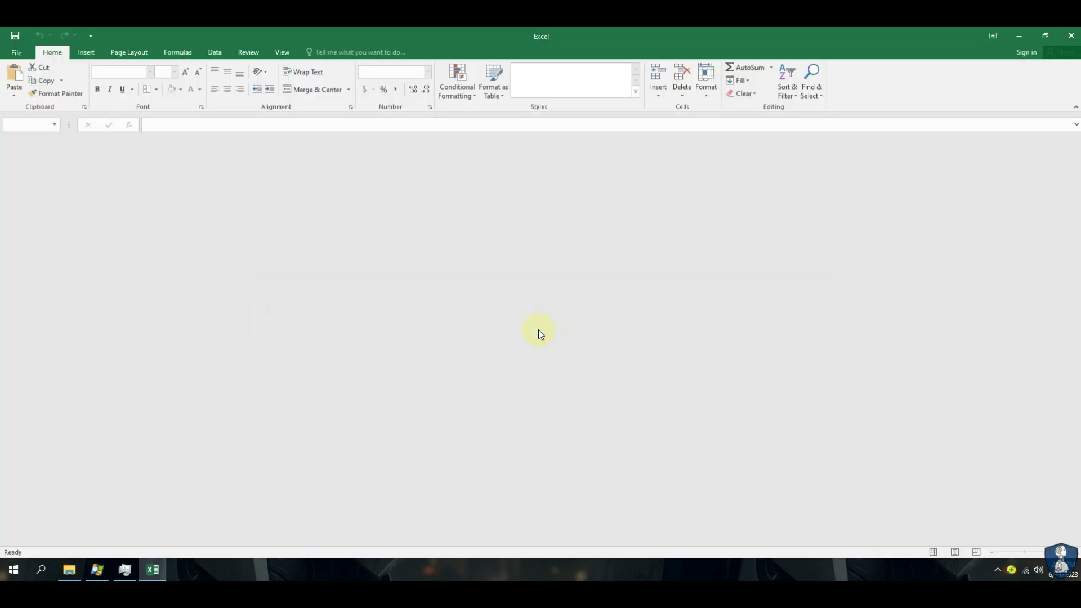
{"action": "left_click", "coordinate": [1072, 37]}
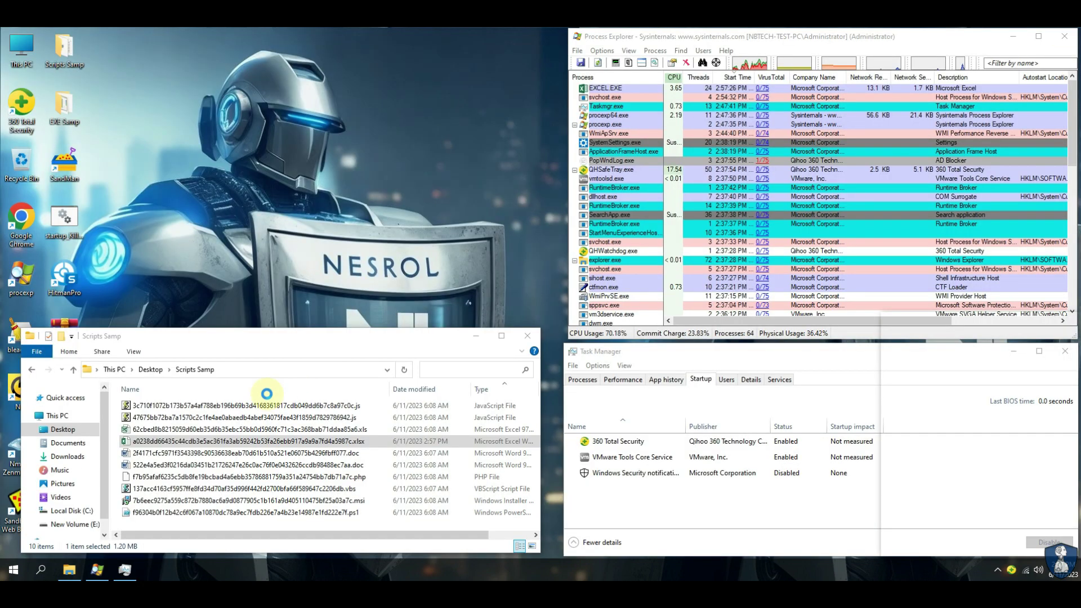
Step: Open the .doc sample starting with 2f4171cf in Word, look at its page and close the document
{"action": "right_click", "coordinate": [146, 455]}
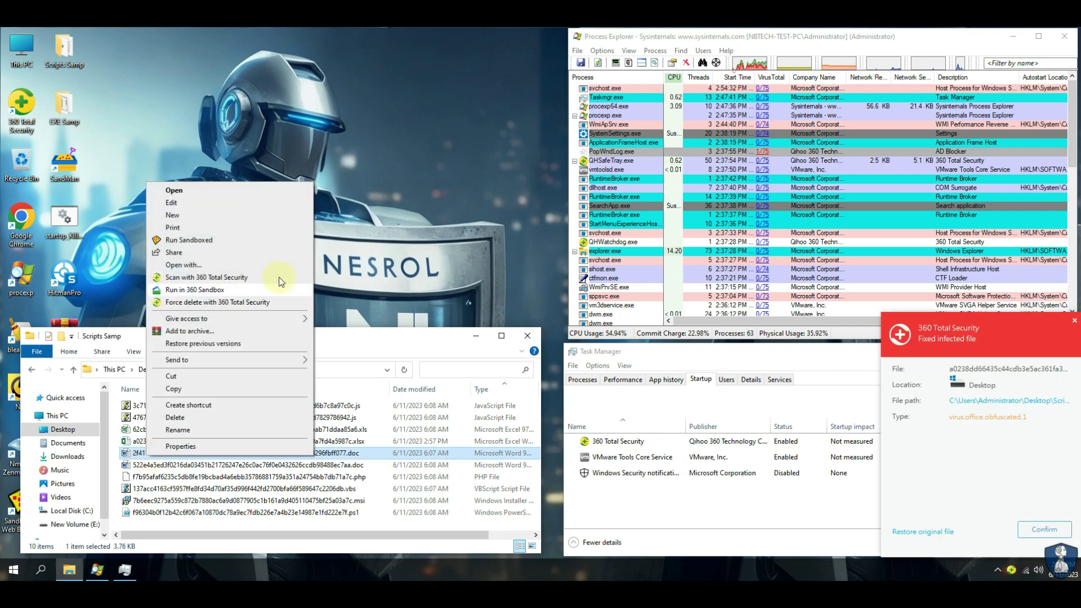
{"action": "left_click", "coordinate": [204, 191]}
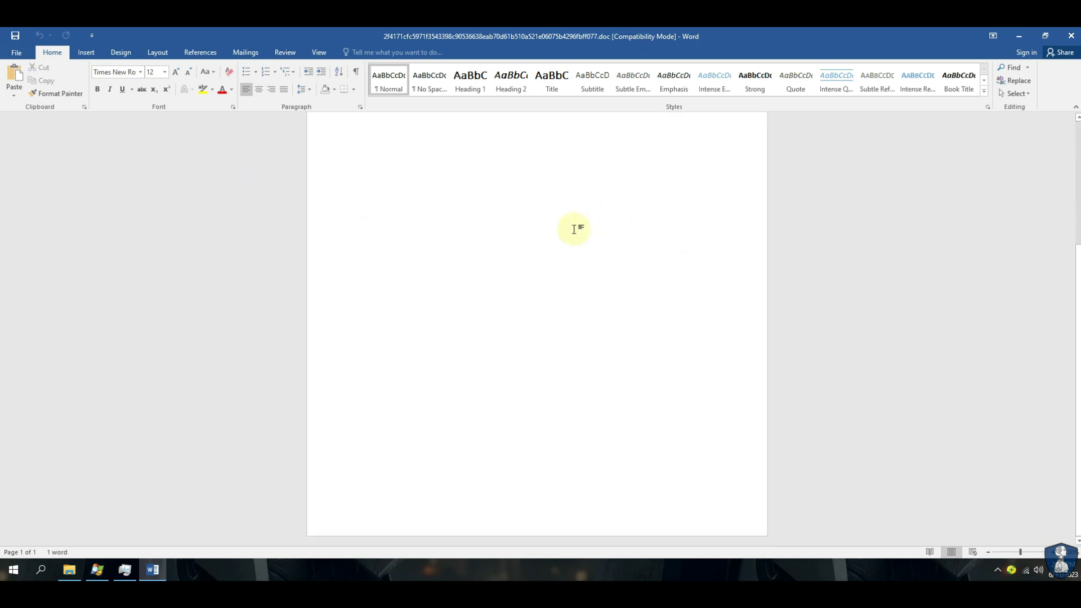
{"action": "left_click", "coordinate": [546, 323]}
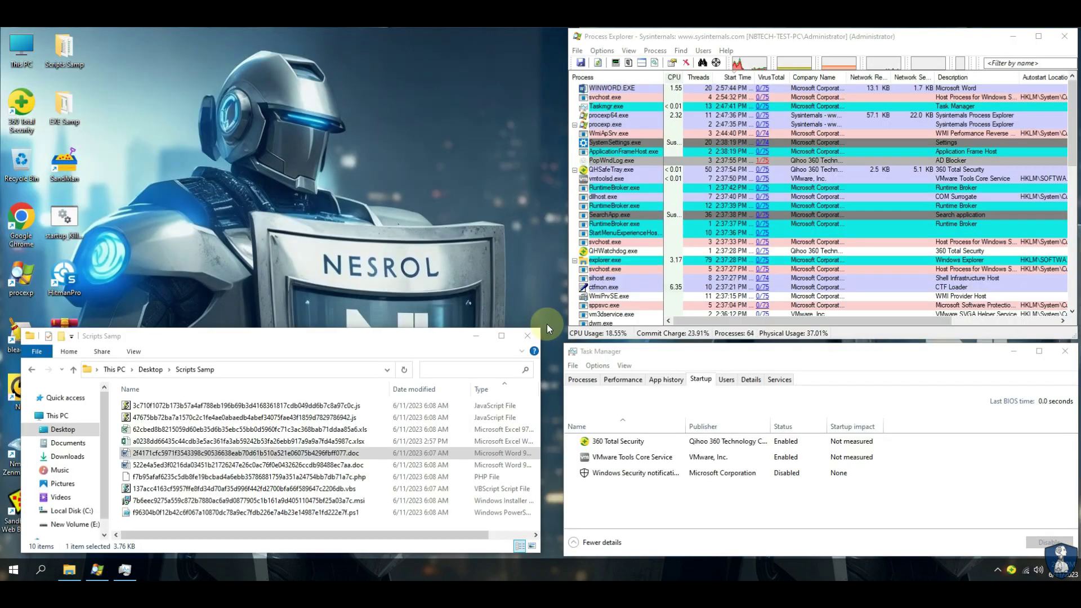
Step: Open the .doc sample starting with 522e4a5d in Word, look through its content and close the document
{"action": "right_click", "coordinate": [162, 464]}
{"action": "left_click", "coordinate": [232, 204]}
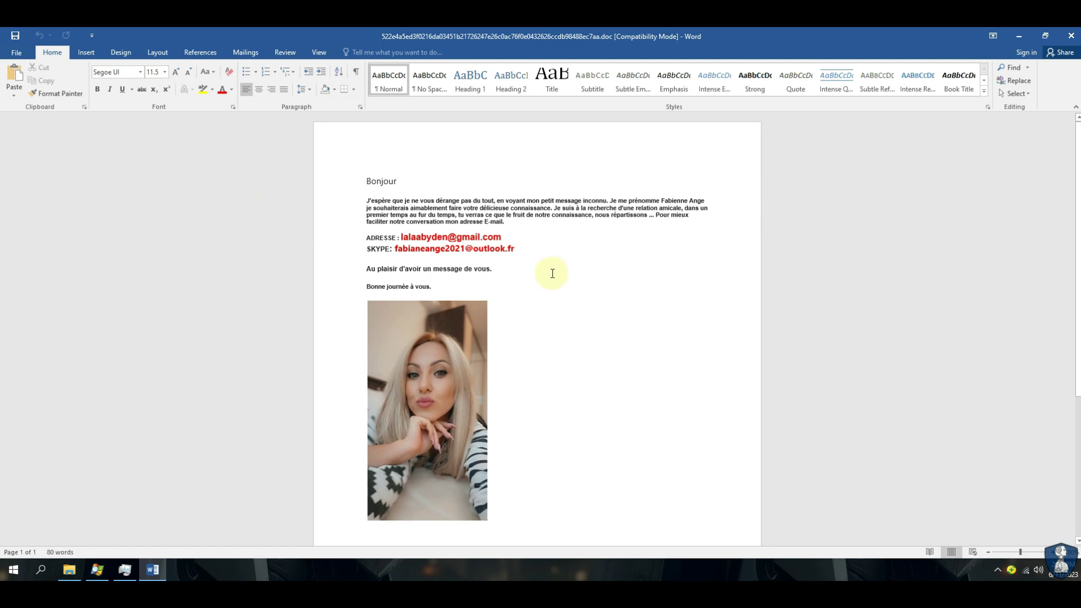
{"action": "scroll", "coordinate": [552, 273], "scroll_direction": "down", "scroll_amount": 3}
{"action": "left_click", "coordinate": [1071, 36]}
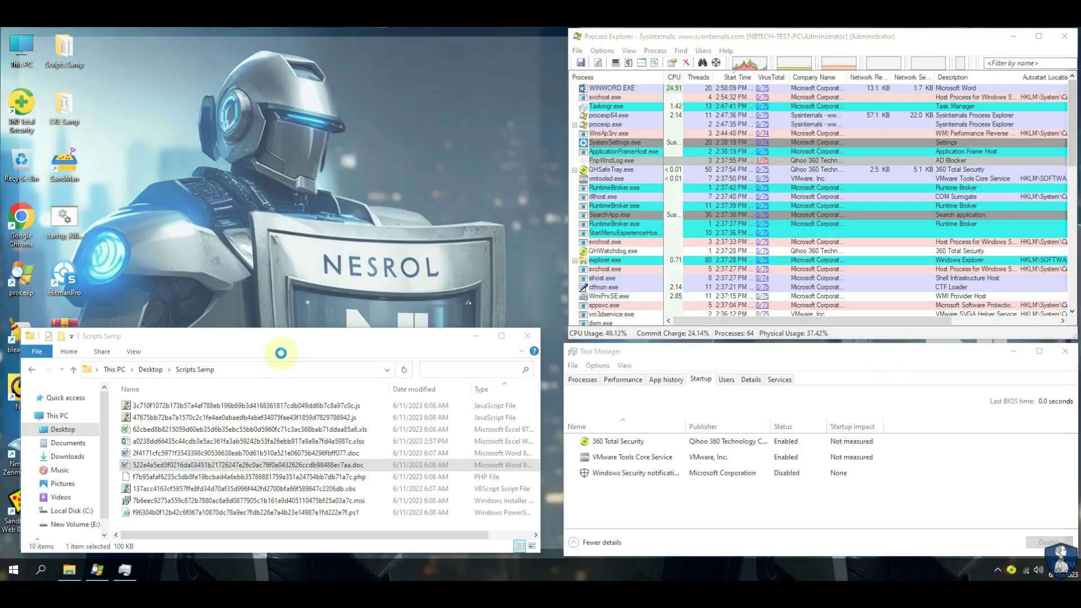
Step: Open the .php sample starting with f7b95afa by choosing to look for another app on this PC
{"action": "right_click", "coordinate": [141, 479]}
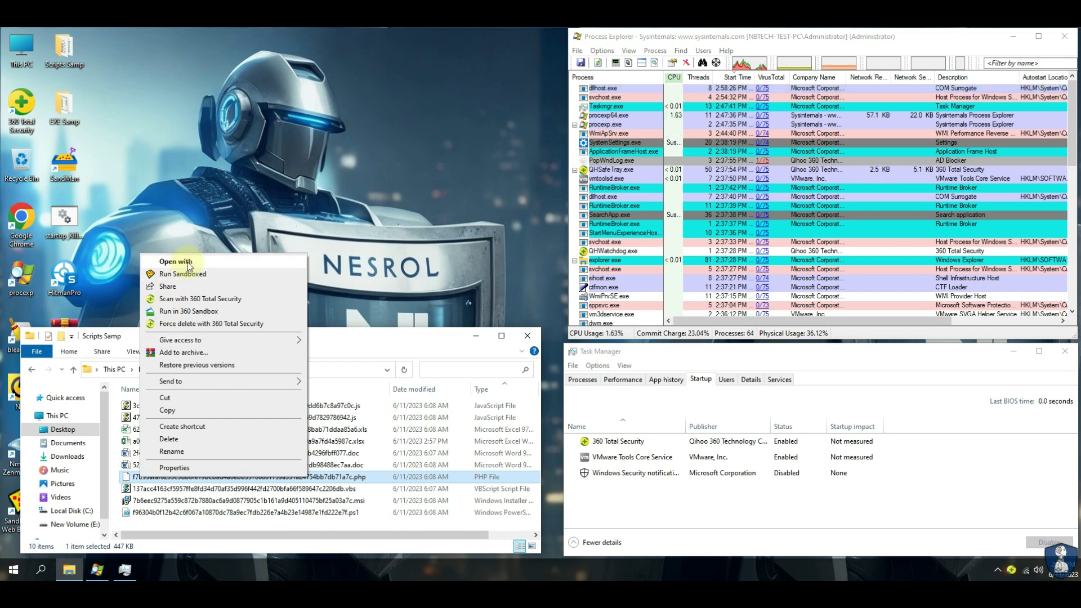
{"action": "left_click", "coordinate": [188, 262]}
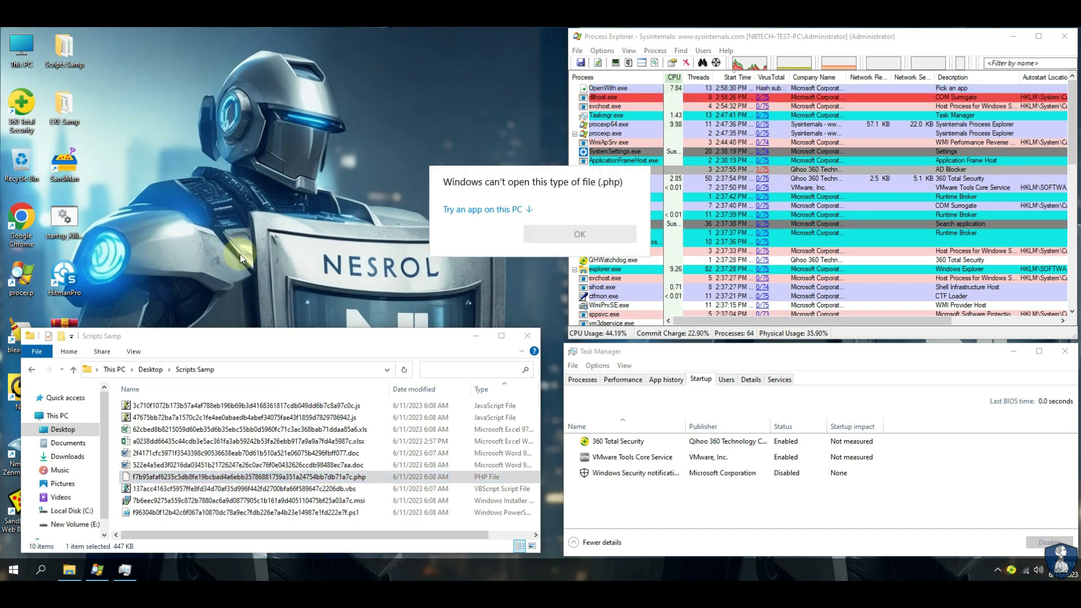
{"action": "left_click", "coordinate": [503, 211]}
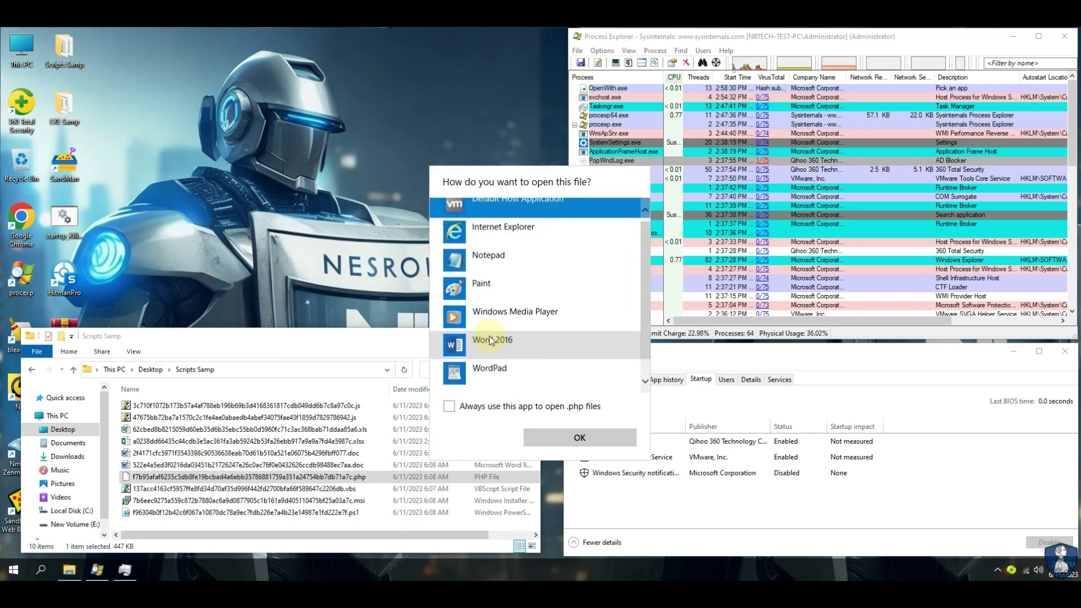
{"action": "scroll", "coordinate": [505, 240], "scroll_direction": "down", "scroll_amount": 1}
{"action": "double_click", "coordinate": [498, 355]}
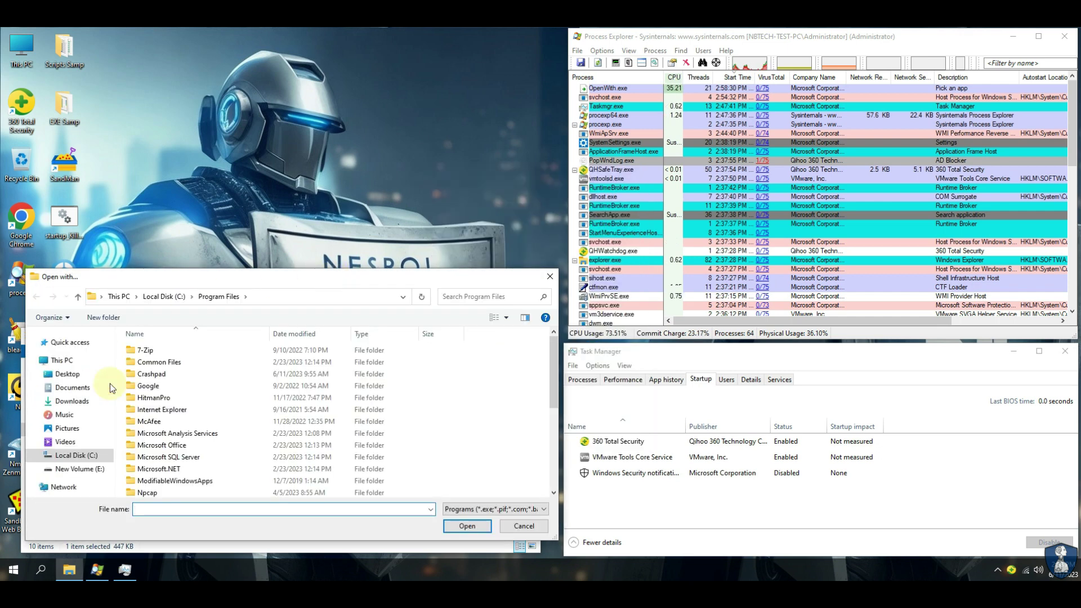
Step: Choose chrome.exe from the Google\Chrome\Application folder to open the PHP sample, look through its code and close Chrome
{"action": "double_click", "coordinate": [149, 386]}
{"action": "double_click", "coordinate": [157, 351]}
{"action": "double_click", "coordinate": [161, 354]}
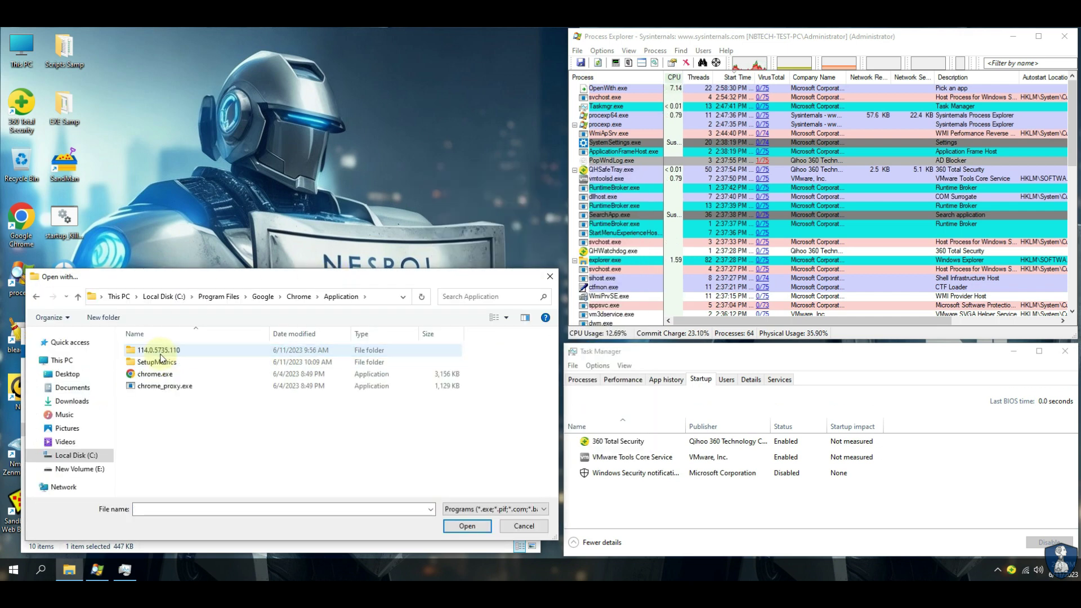
{"action": "left_click", "coordinate": [169, 374]}
{"action": "left_click", "coordinate": [451, 526]}
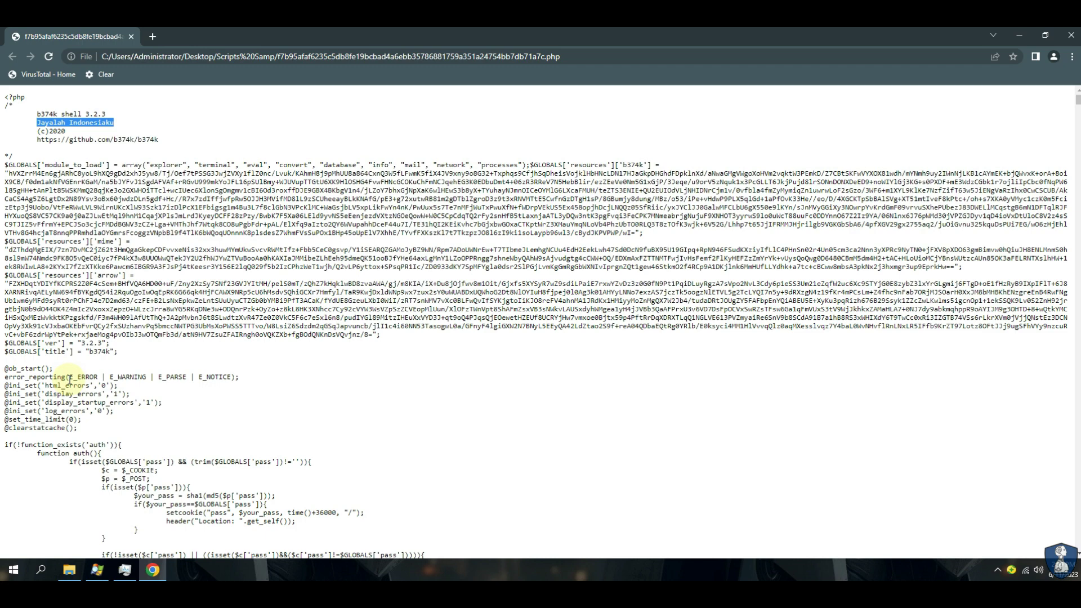
{"action": "scroll", "coordinate": [70, 380], "scroll_direction": "down", "scroll_amount": 20}
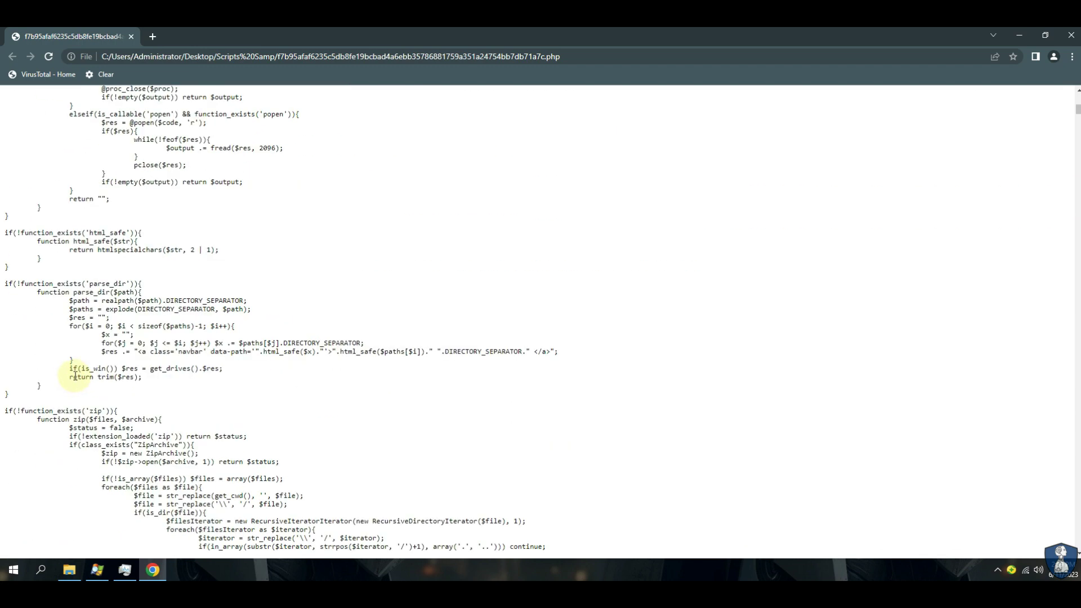
{"action": "left_click", "coordinate": [1069, 36]}
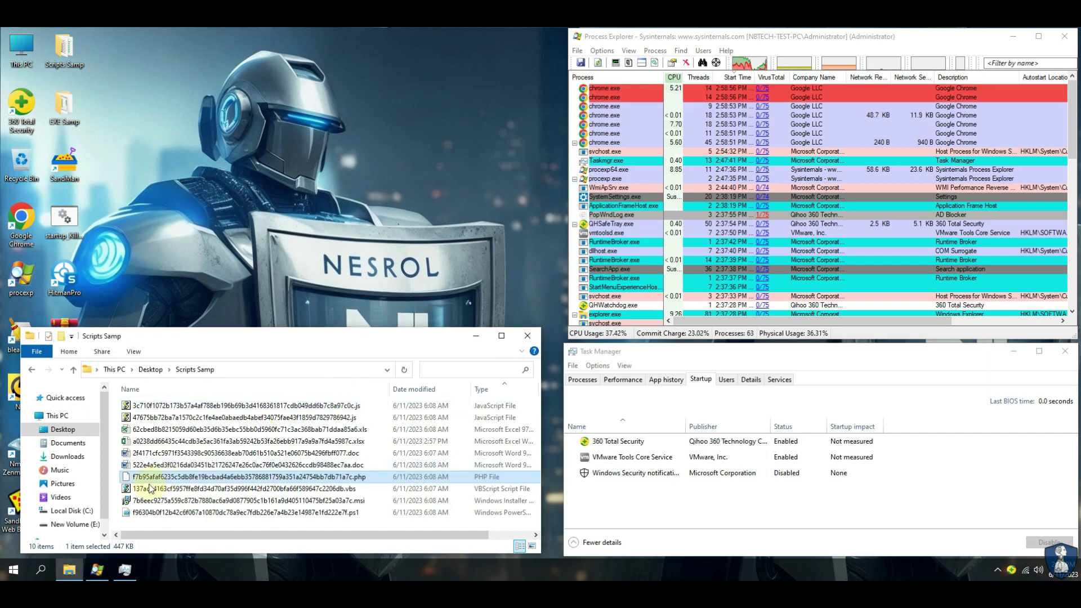
Step: Run the VBScript sample starting with 137acc41 and dismiss the Windows access message
{"action": "key", "text": "Down"}
{"action": "key", "text": "shift+F10"}
{"action": "left_click", "coordinate": [218, 208]}
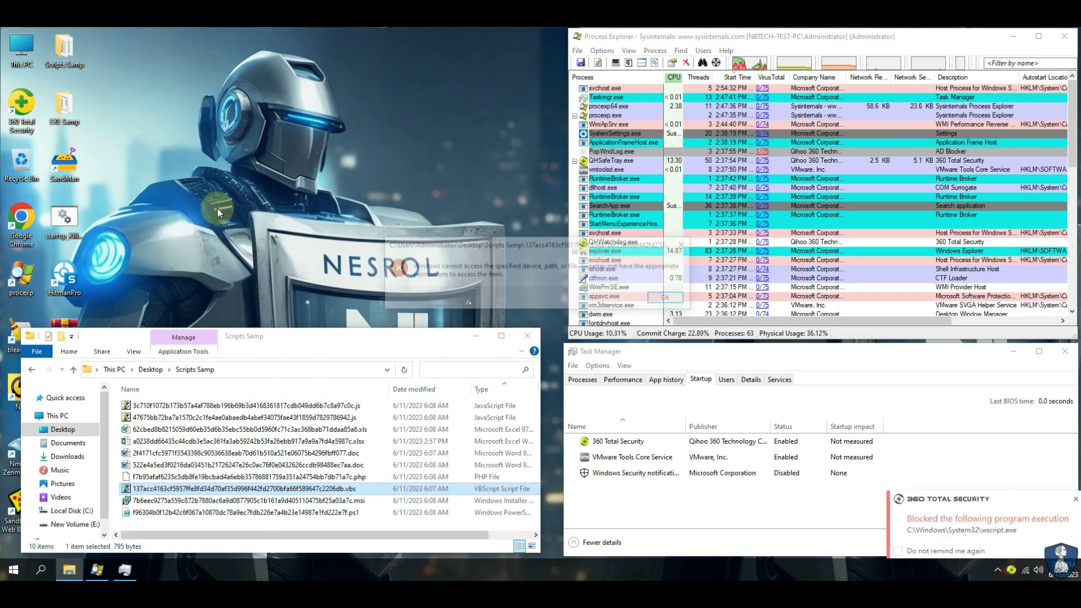
{"action": "left_click", "coordinate": [663, 303]}
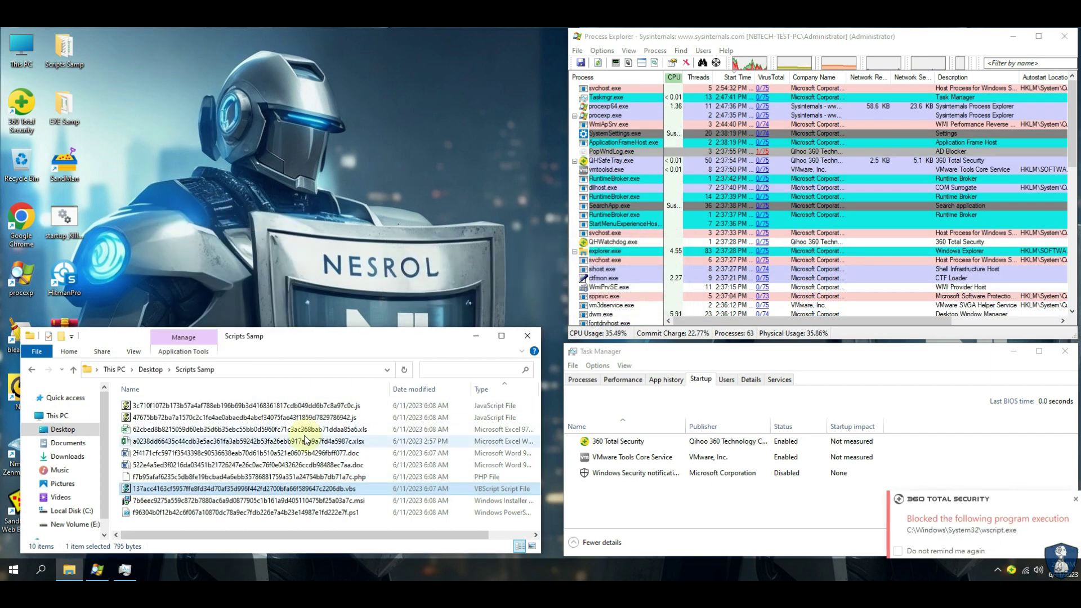
Step: Run the .msi sample starting with 7b6eec92, answer any security alert and dismiss the Windows error message
{"action": "right_click", "coordinate": [148, 499]}
{"action": "left_click", "coordinate": [224, 237]}
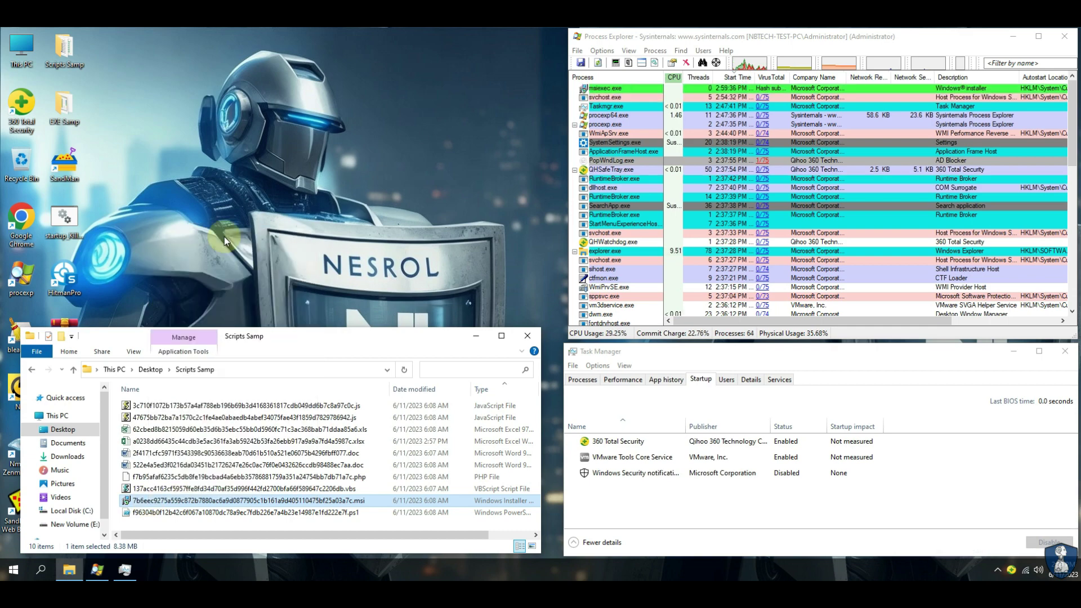
{"action": "left_click", "coordinate": [638, 357]}
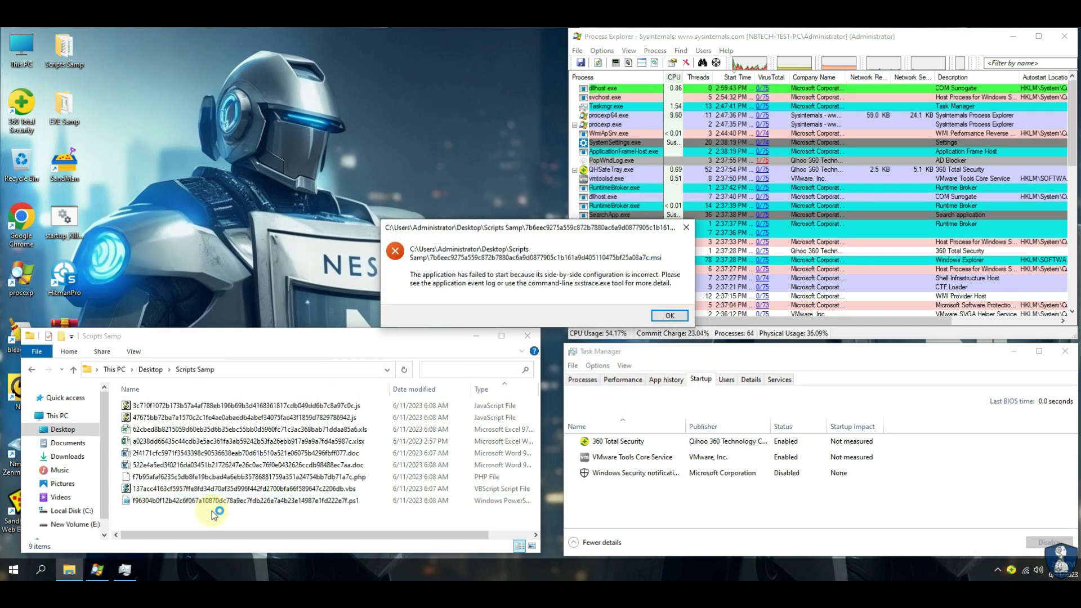
{"action": "left_click", "coordinate": [669, 315]}
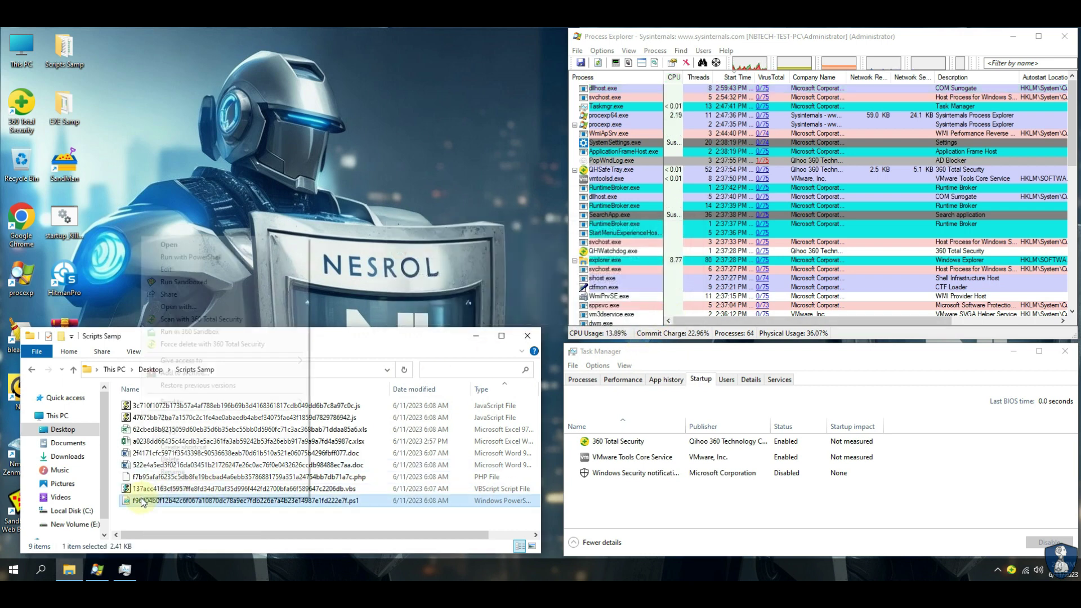
Step: Open the .ps1 sample starting with f96304b0 in Notepad, view its code and close Notepad
{"action": "right_click", "coordinate": [142, 500]}
{"action": "left_click", "coordinate": [192, 245]}
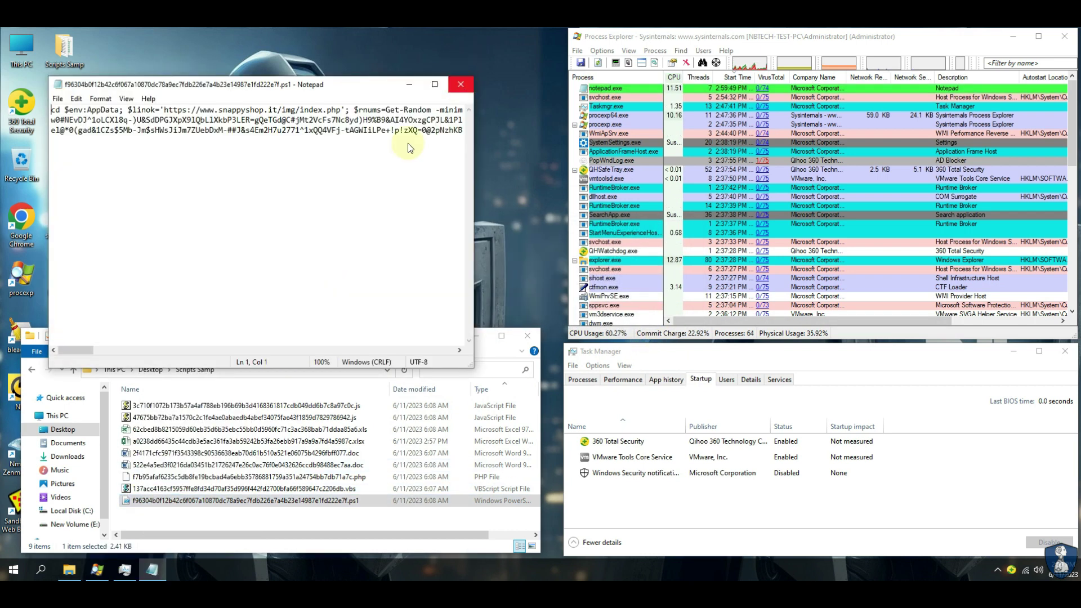
{"action": "key", "text": "alt+F4"}
Step: Run the f96304b0 .ps1 sample with PowerShell and show the running processes in Task Manager
{"action": "right_click", "coordinate": [158, 498]}
{"action": "left_click", "coordinate": [221, 259]}
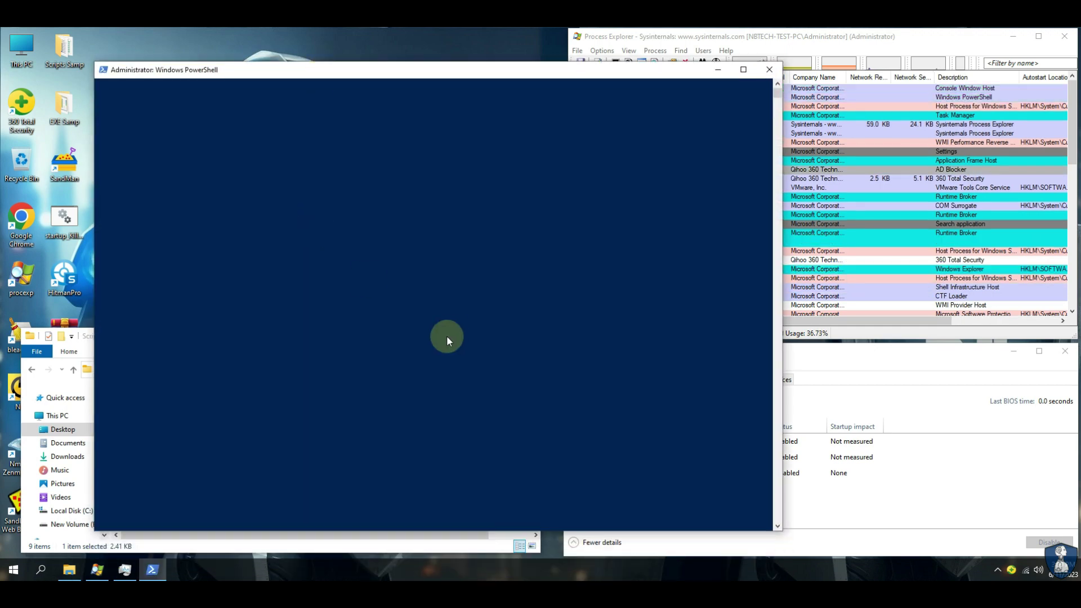
{"action": "left_click", "coordinate": [832, 365]}
{"action": "left_click", "coordinate": [591, 382]}
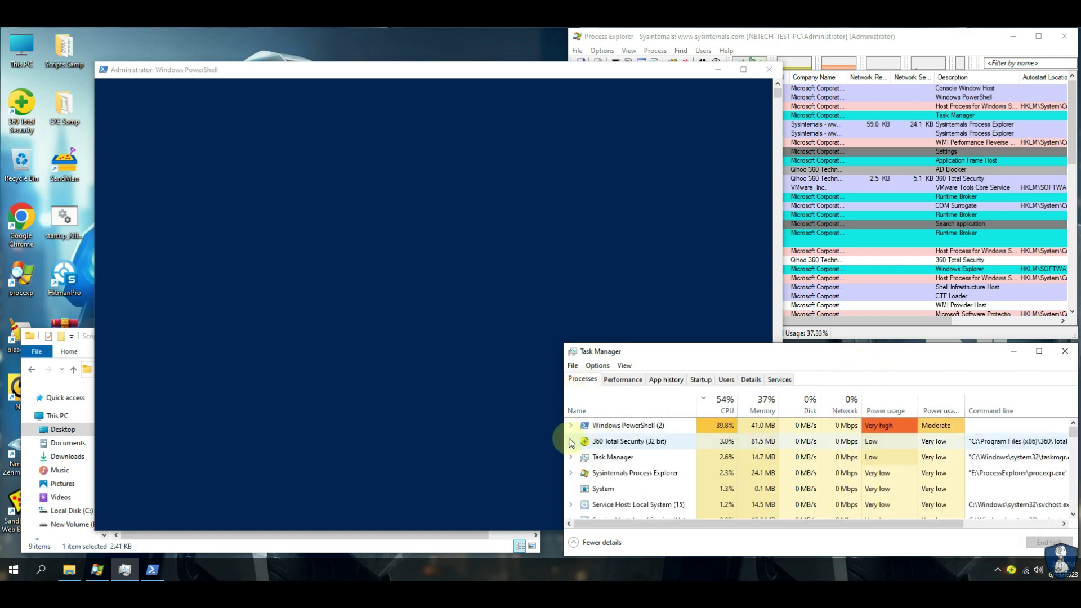
Step: Block PowerShell's certificate publisher and startup item modifications, and remove the detected Trojan file HTCTL32.DLL
{"action": "left_click", "coordinate": [315, 72]}
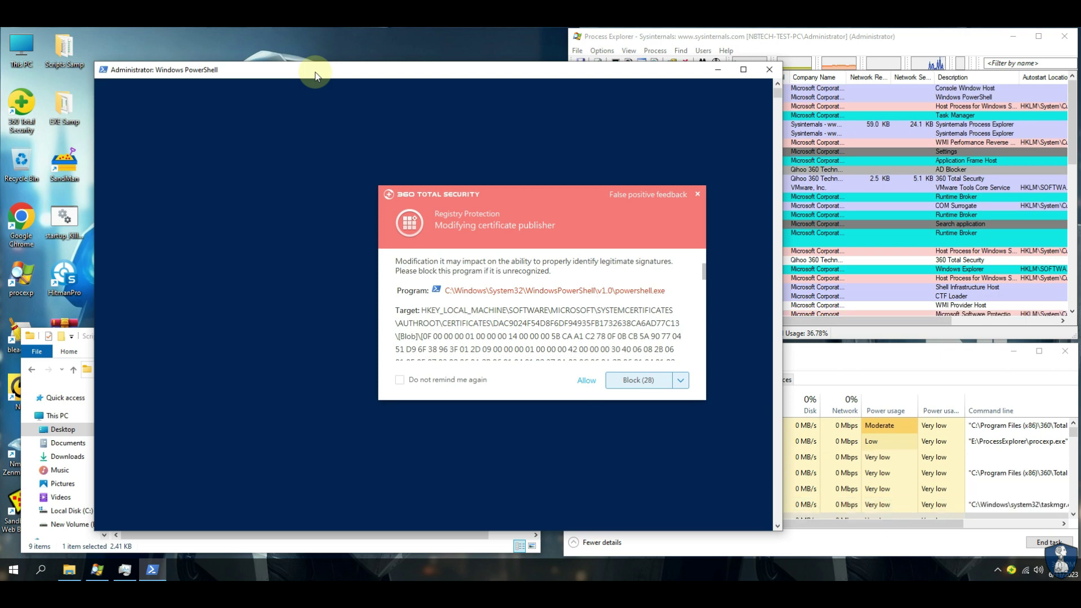
{"action": "scroll", "coordinate": [481, 325], "scroll_direction": "down", "scroll_amount": 8}
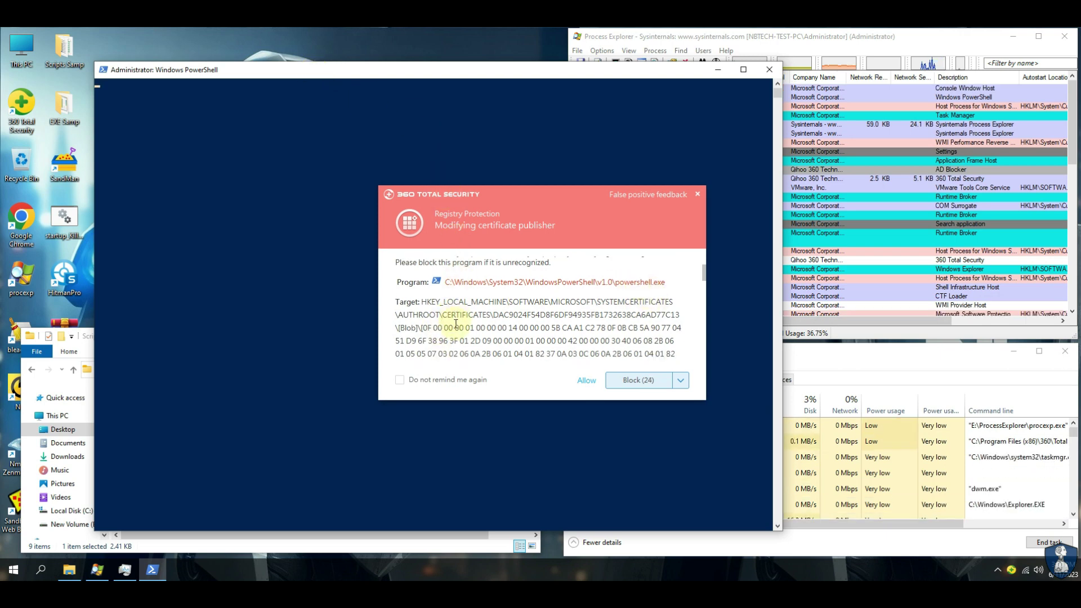
{"action": "left_click", "coordinate": [637, 382]}
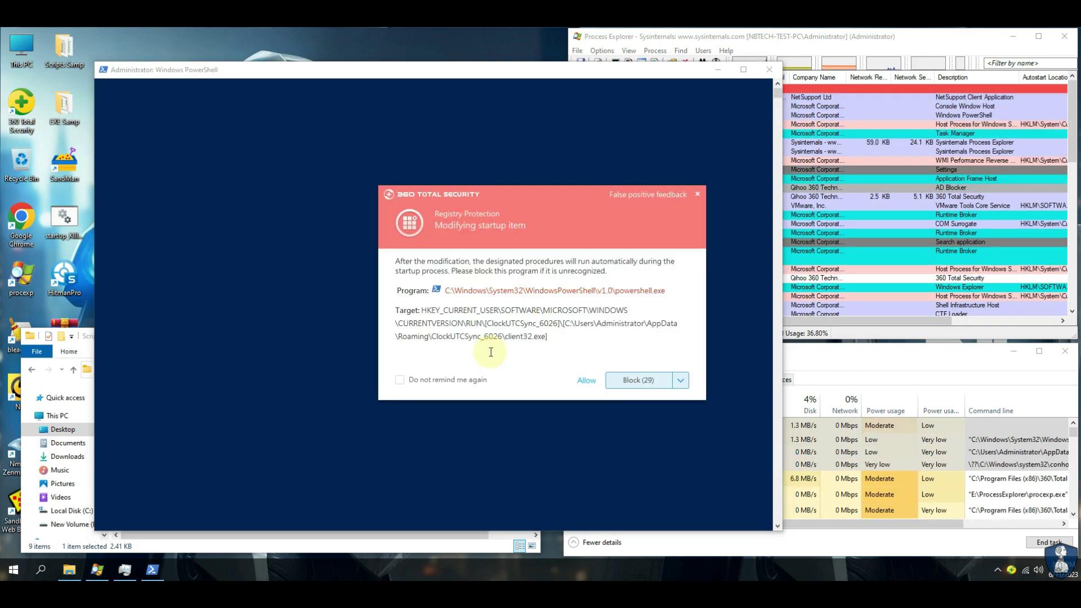
{"action": "left_click", "coordinate": [627, 383]}
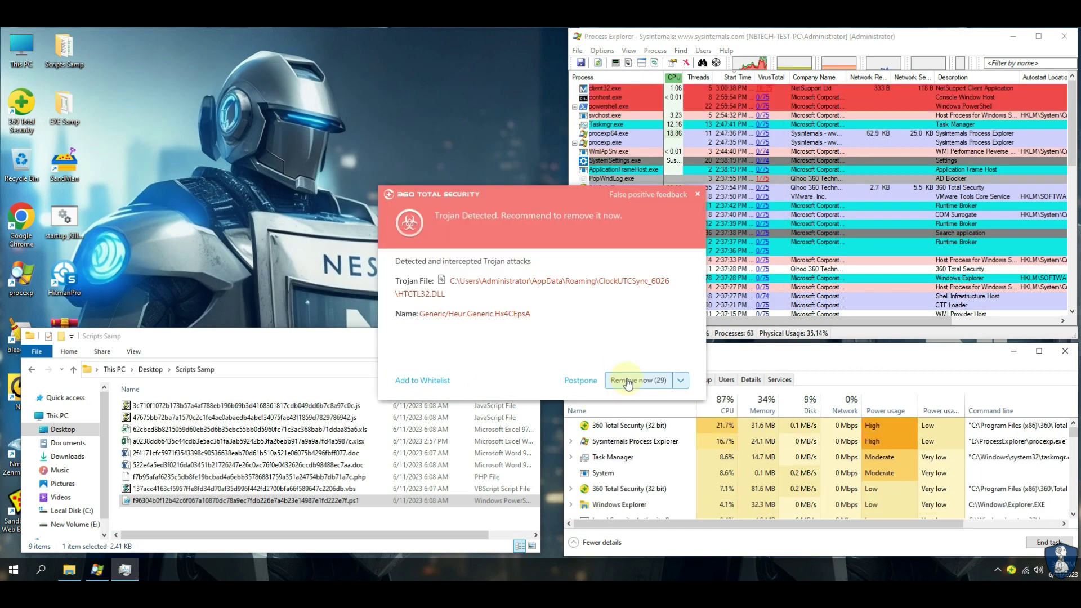
{"action": "left_click", "coordinate": [628, 382]}
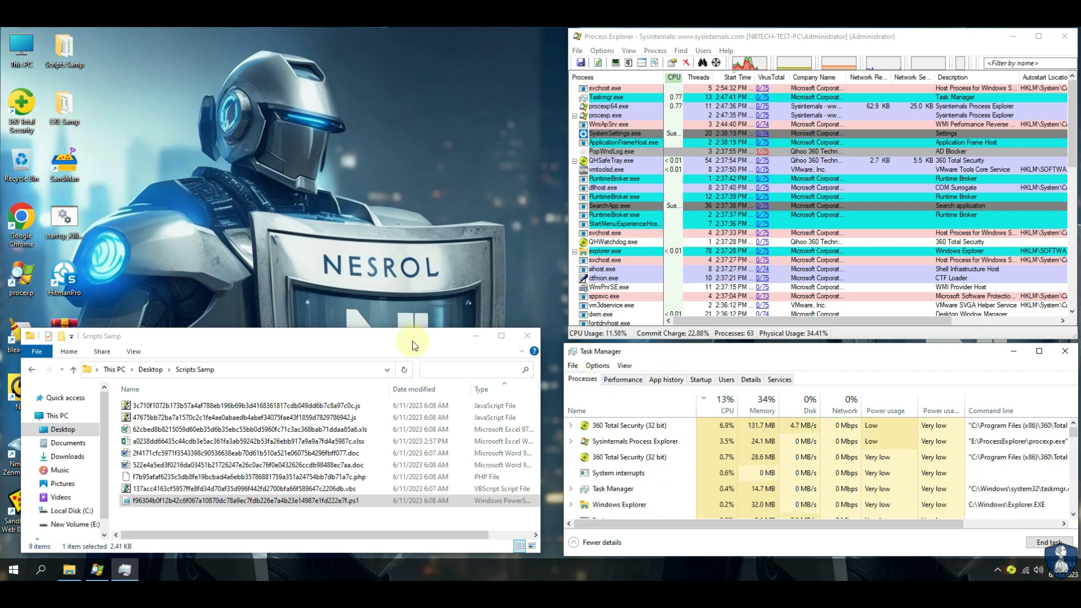
Step: Refresh and close the Scripts Samp folder window, and scan that desktop folder with 360 Total Security
{"action": "left_click", "coordinate": [405, 370]}
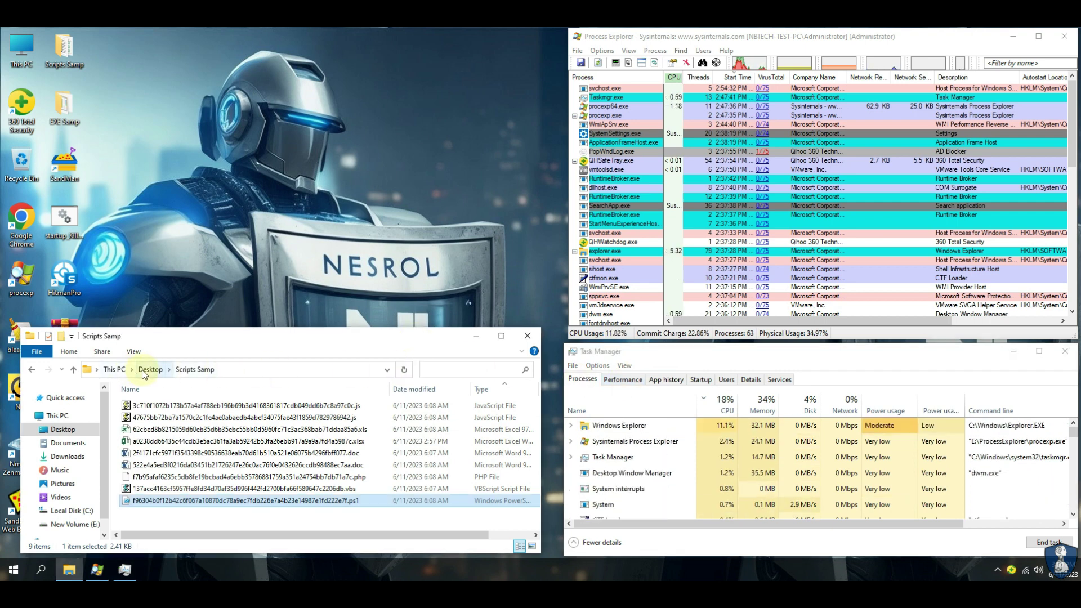
{"action": "left_click", "coordinate": [527, 338]}
{"action": "right_click", "coordinate": [65, 51]}
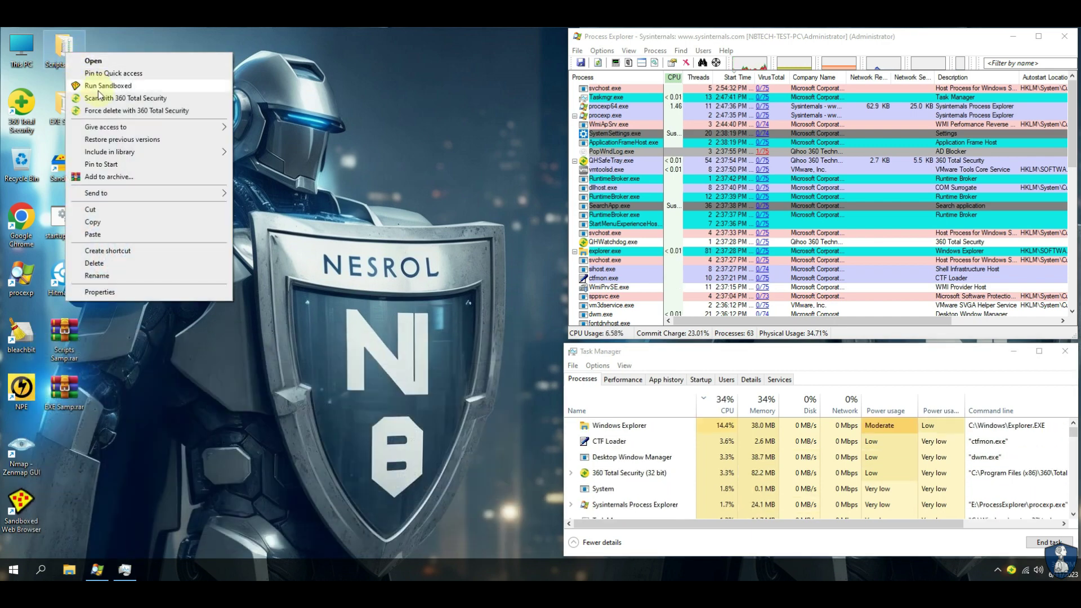
{"action": "left_click", "coordinate": [101, 94]}
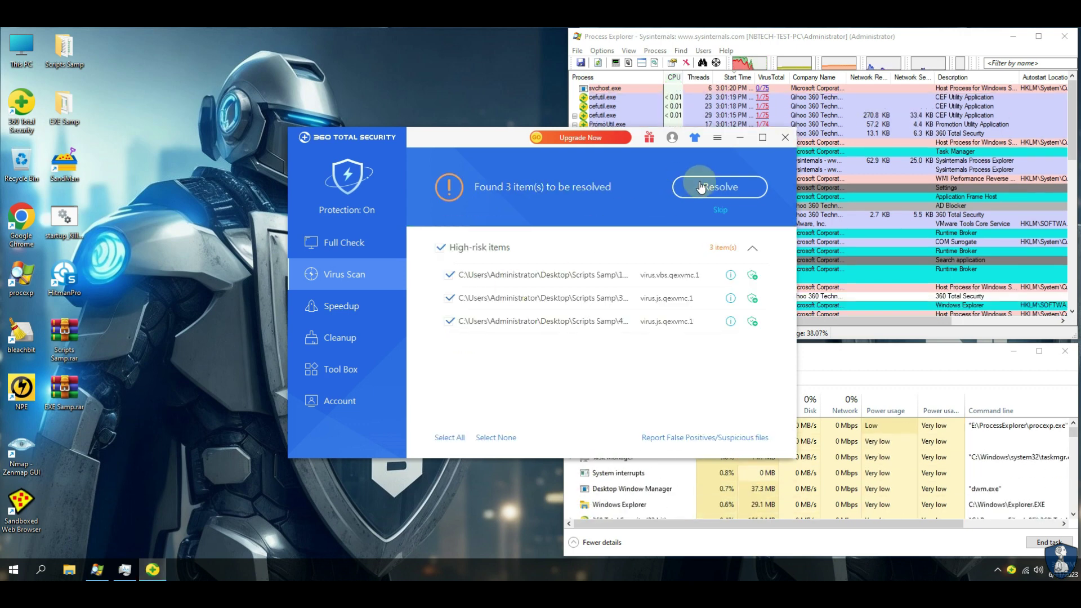
Step: Resolve all high-risk items found by the virus scan and close 360 Total Security
{"action": "left_click", "coordinate": [720, 187]}
{"action": "left_click", "coordinate": [647, 333]}
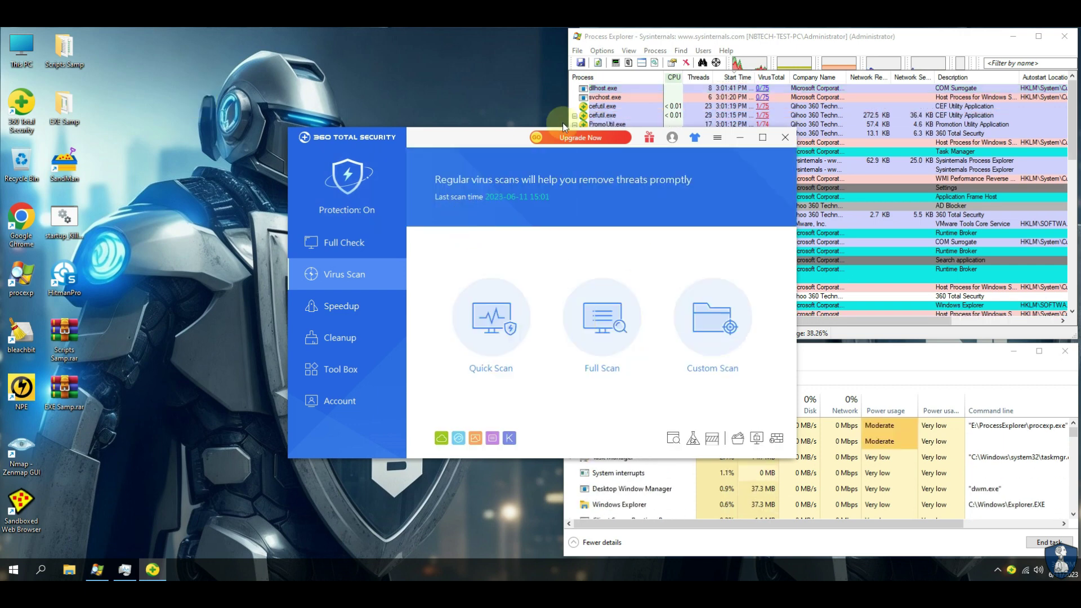
{"action": "left_click", "coordinate": [785, 139]}
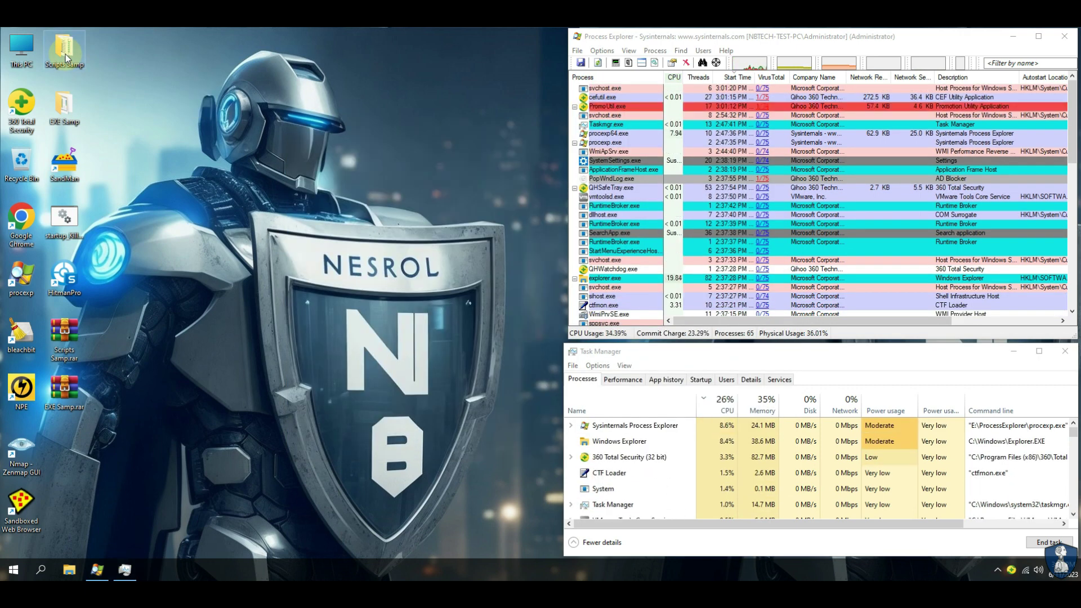
Step: Open the Scripts Samp folder, widen the Name column to check the remaining samples and close the folder
{"action": "double_click", "coordinate": [66, 57]}
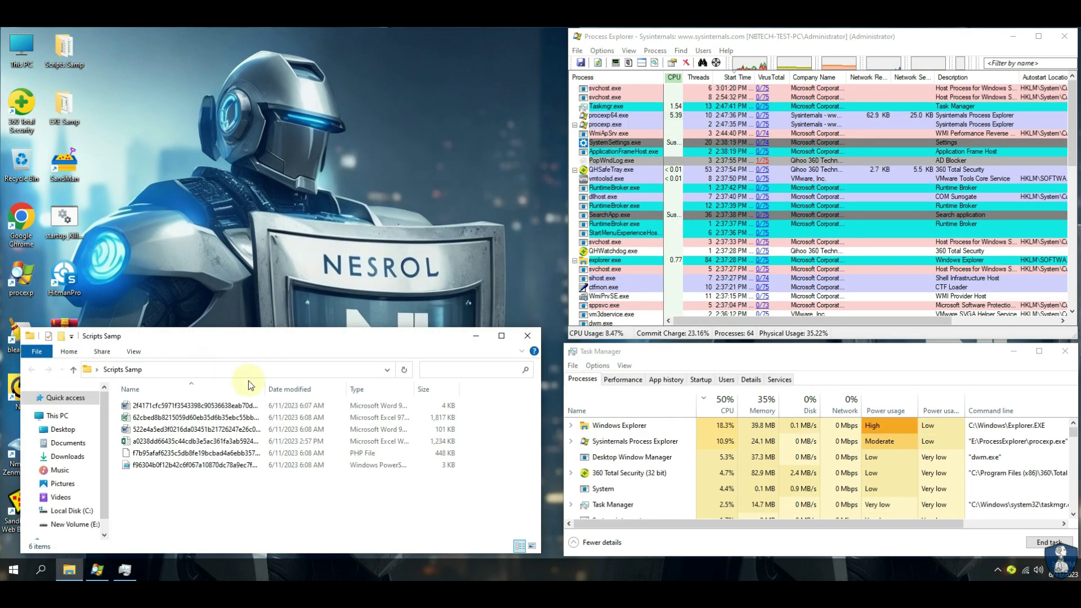
{"action": "left_click_drag", "start_coordinate": [255, 389], "coordinate": [381, 386]}
{"action": "left_click", "coordinate": [527, 336]}
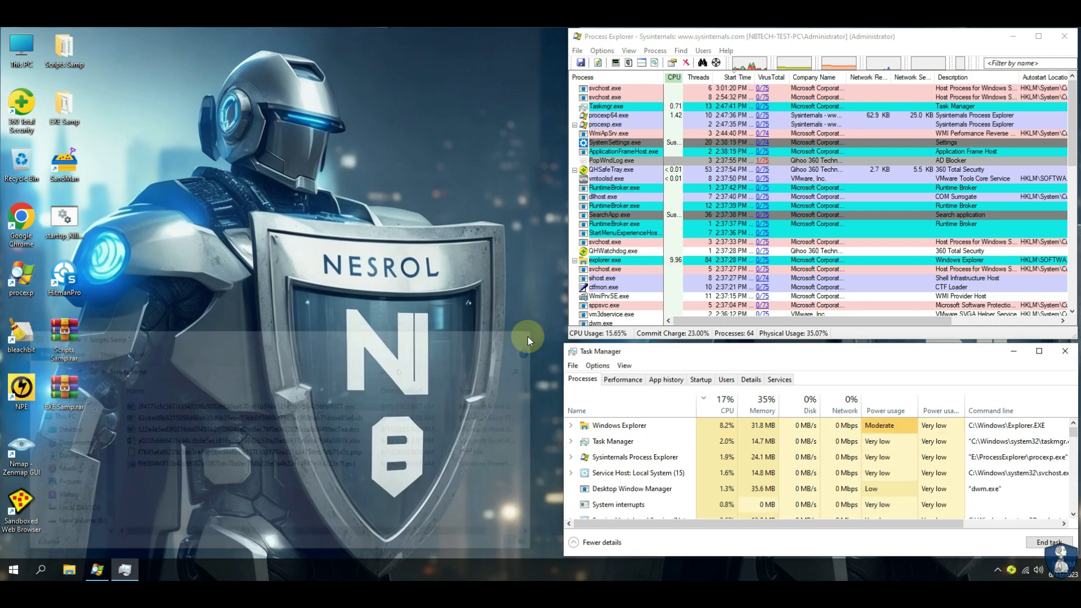
Step: Close Process Explorer and Task Manager and restart the PC
{"action": "left_click", "coordinate": [1062, 39]}
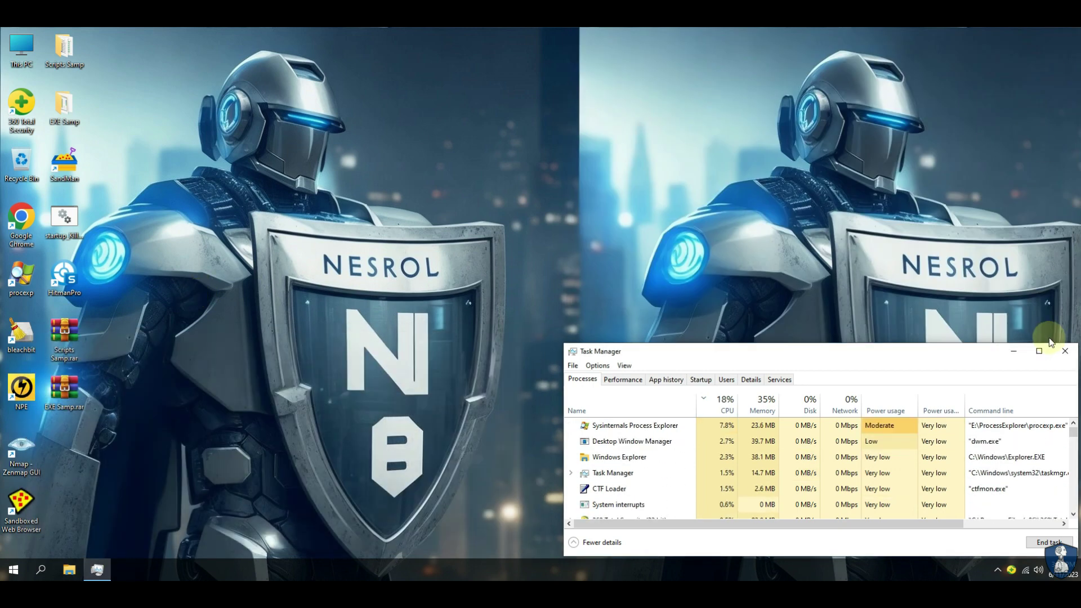
{"action": "key", "text": "alt+F4"}
{"action": "left_click", "coordinate": [14, 570]}
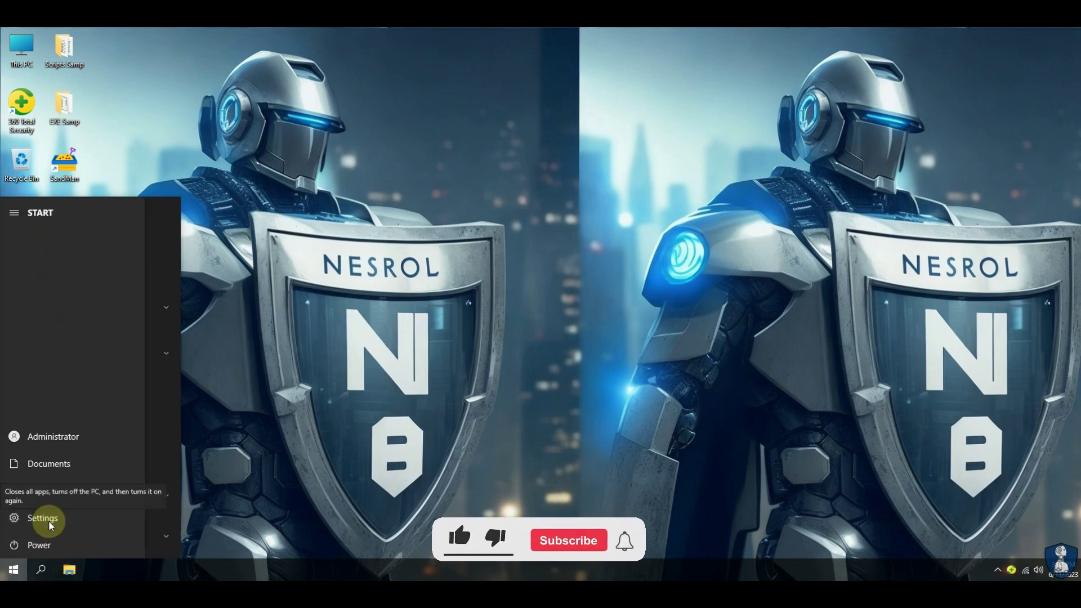
{"action": "left_click", "coordinate": [946, 64]}
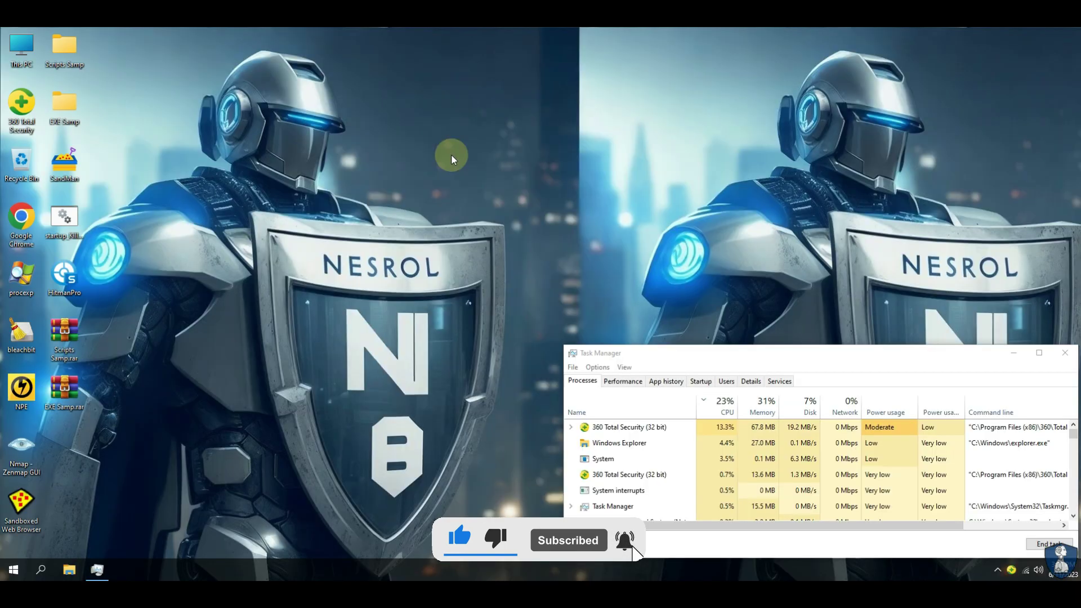
Step: Open Process Explorer and align its window above Task Manager to monitor the running processes
{"action": "double_click", "coordinate": [22, 276]}
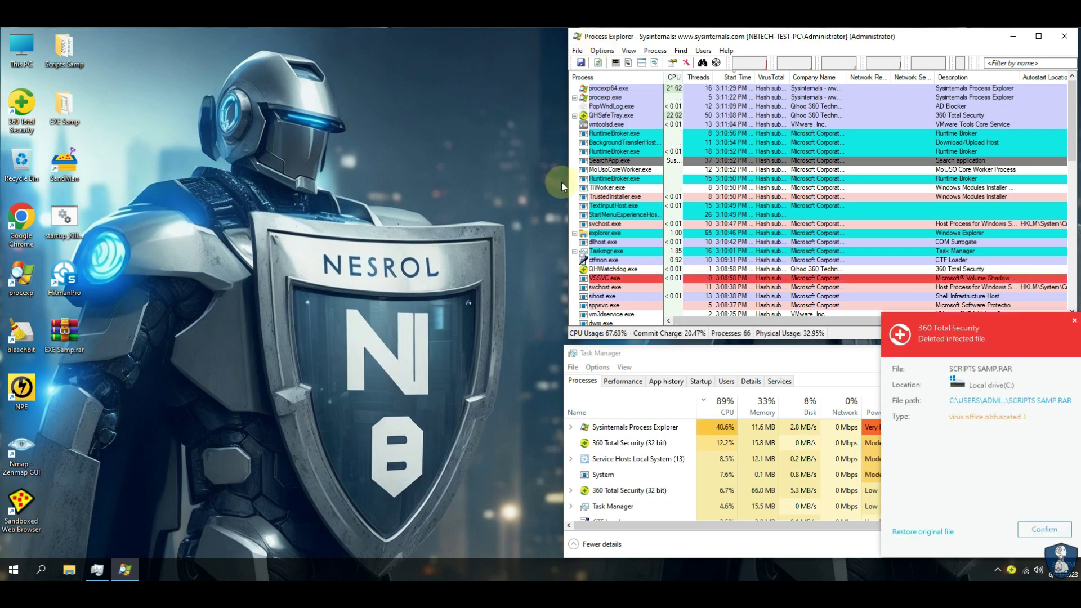
{"action": "left_click_drag", "start_coordinate": [562, 181], "coordinate": [556, 181]}
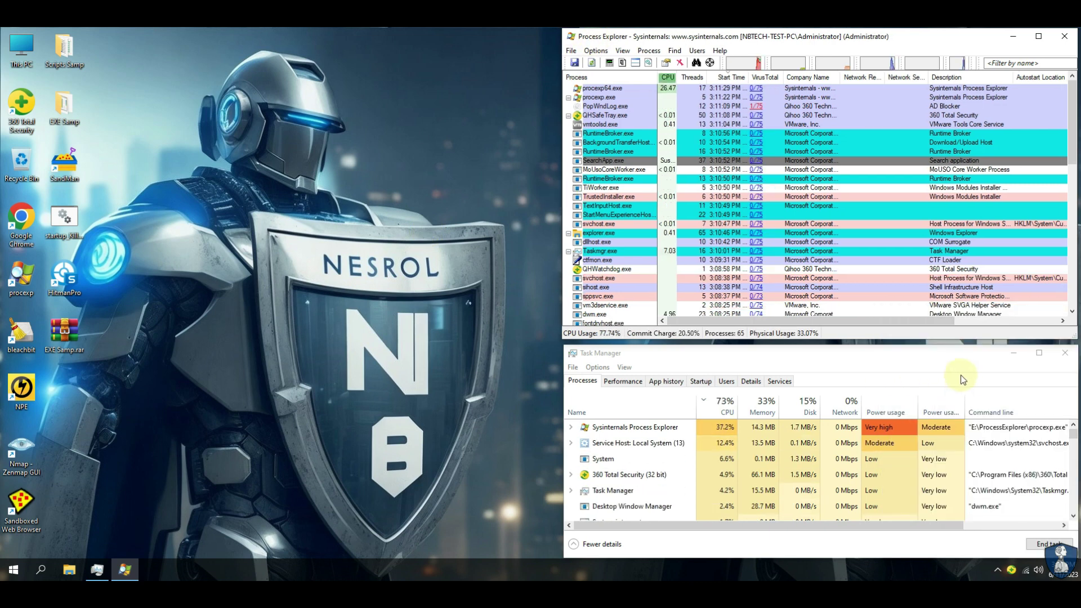
{"action": "left_click", "coordinate": [957, 369]}
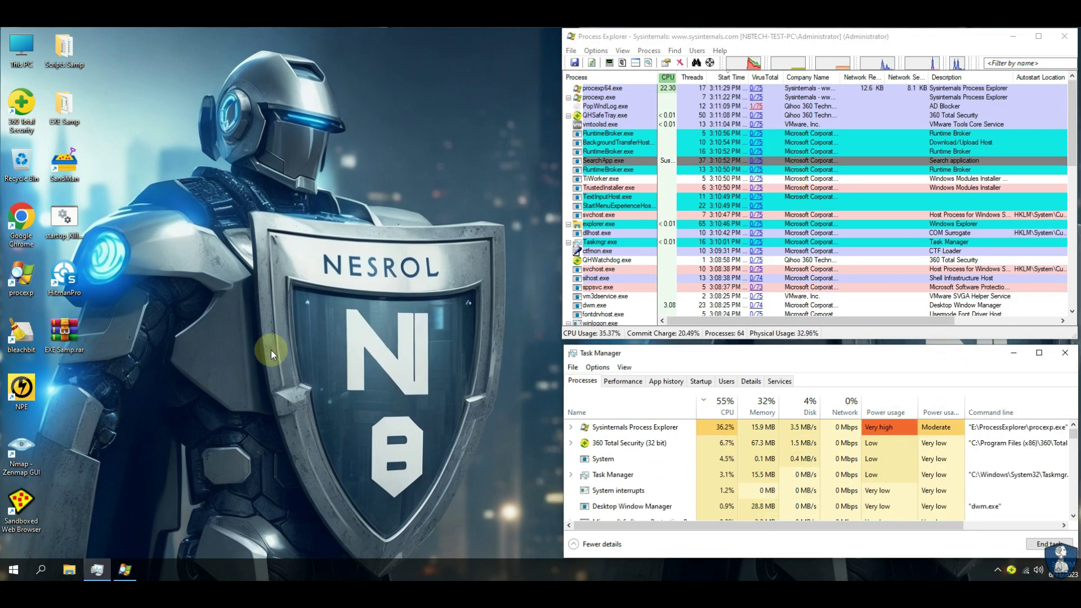
Step: Launch Norton Power Eraser, run a folder scan on the Desktop folder and move its window clear of the process monitors
{"action": "left_click", "coordinate": [26, 401]}
{"action": "double_click", "coordinate": [25, 400]}
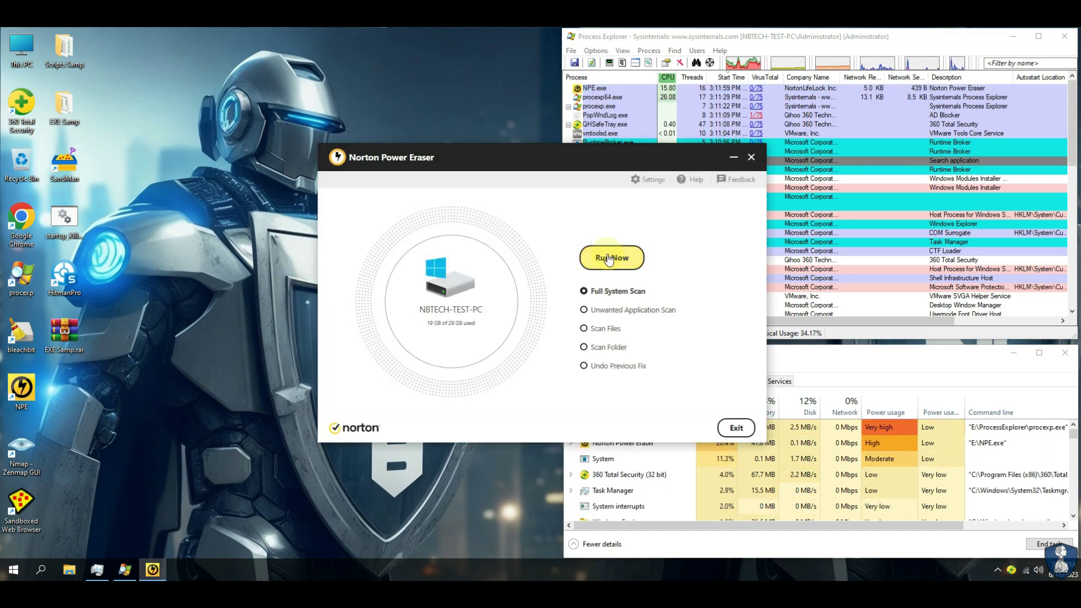
{"action": "left_click", "coordinate": [604, 347]}
{"action": "left_click", "coordinate": [615, 259]}
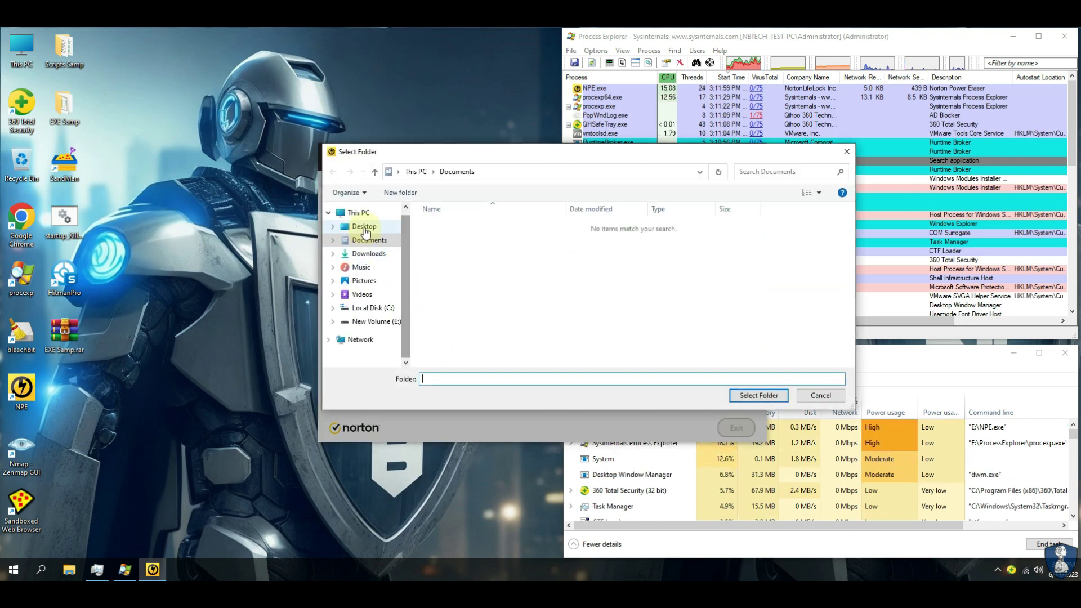
{"action": "left_click", "coordinate": [364, 249]}
{"action": "left_click", "coordinate": [758, 394]}
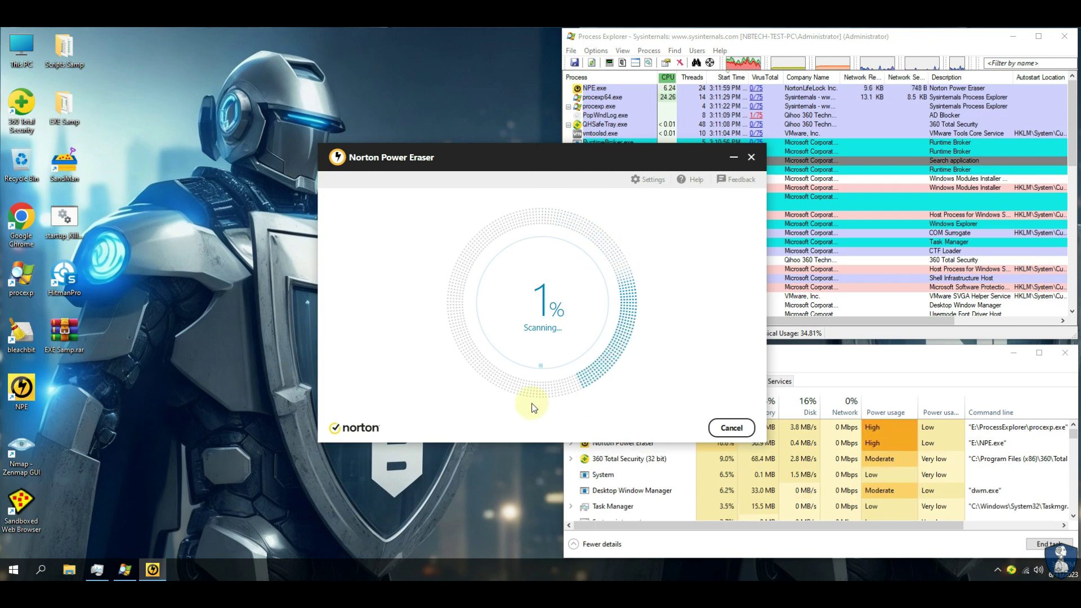
{"action": "left_click_drag", "start_coordinate": [532, 157], "coordinate": [312, 157]}
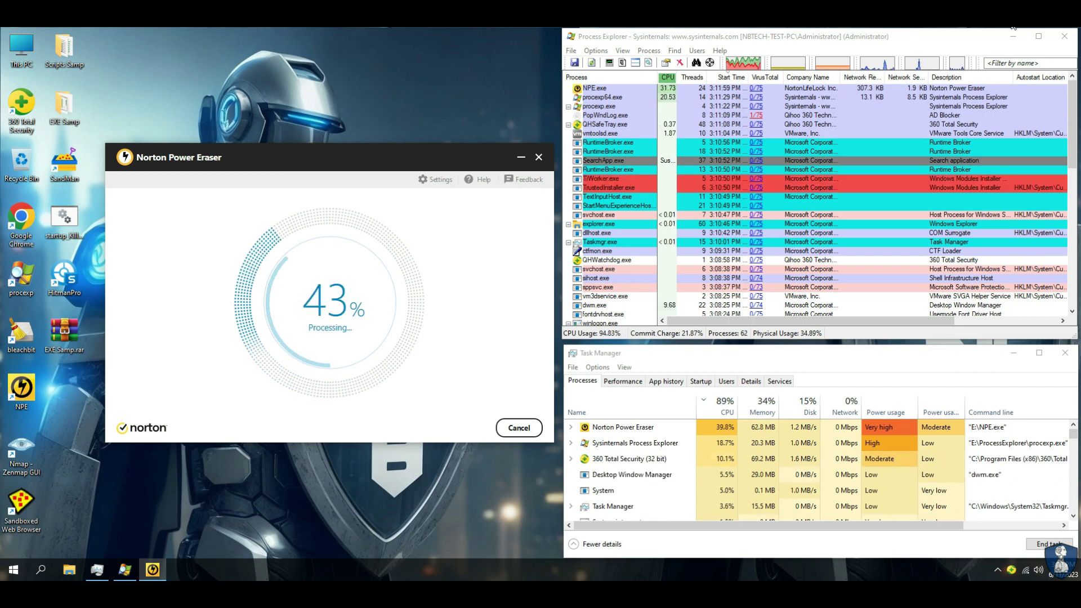
Step: Review the files listed under the high-severity Desktop threat and fix it in Norton Power Eraser
{"action": "left_click", "coordinate": [425, 282]}
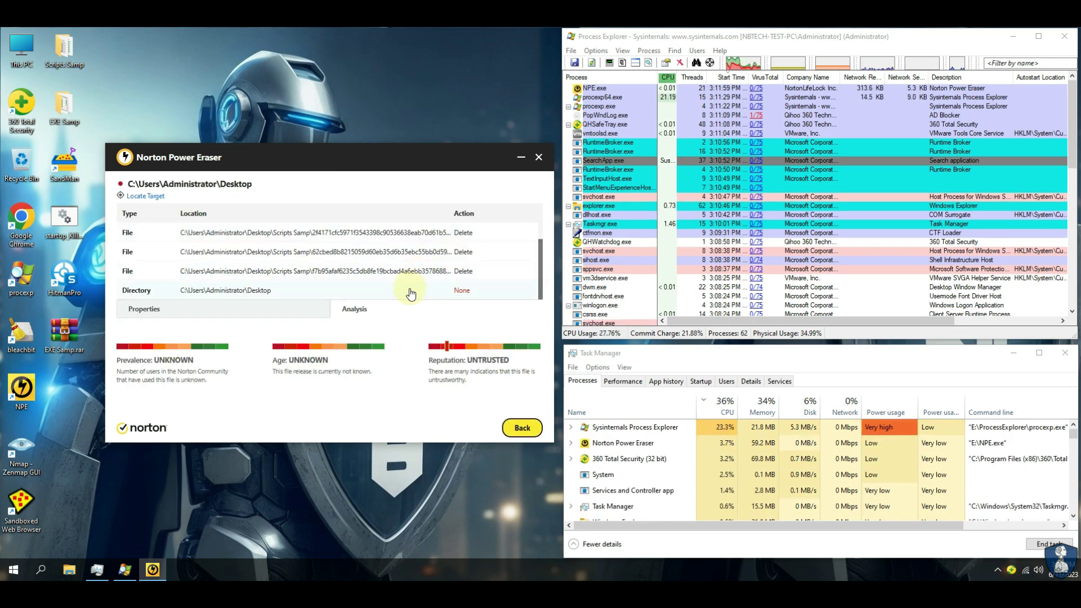
{"action": "scroll", "coordinate": [416, 282], "scroll_direction": "up", "scroll_amount": 1}
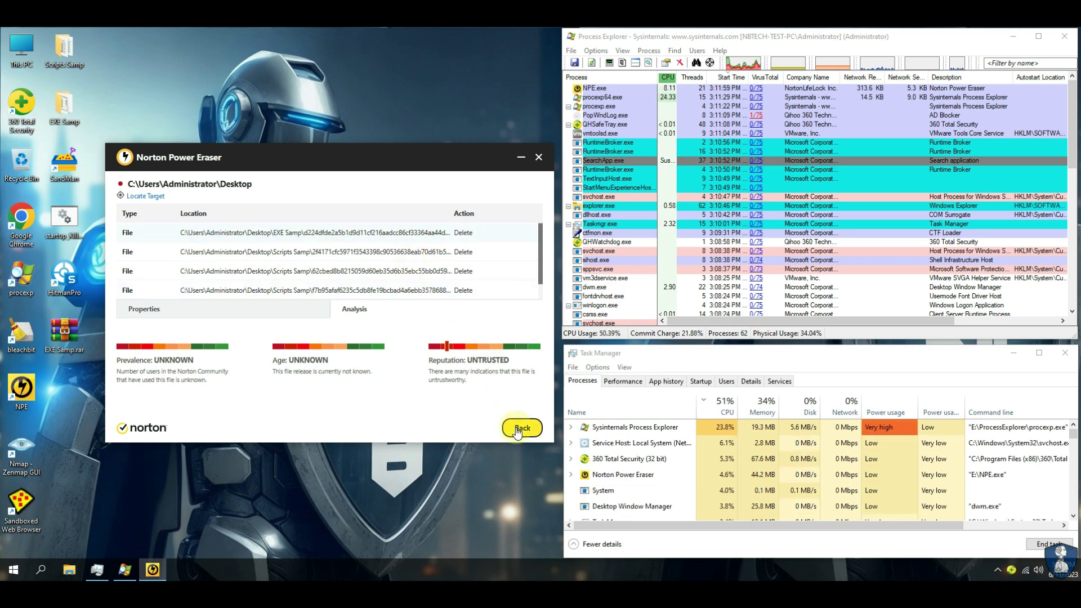
{"action": "left_click", "coordinate": [520, 428]}
{"action": "left_click", "coordinate": [511, 218]}
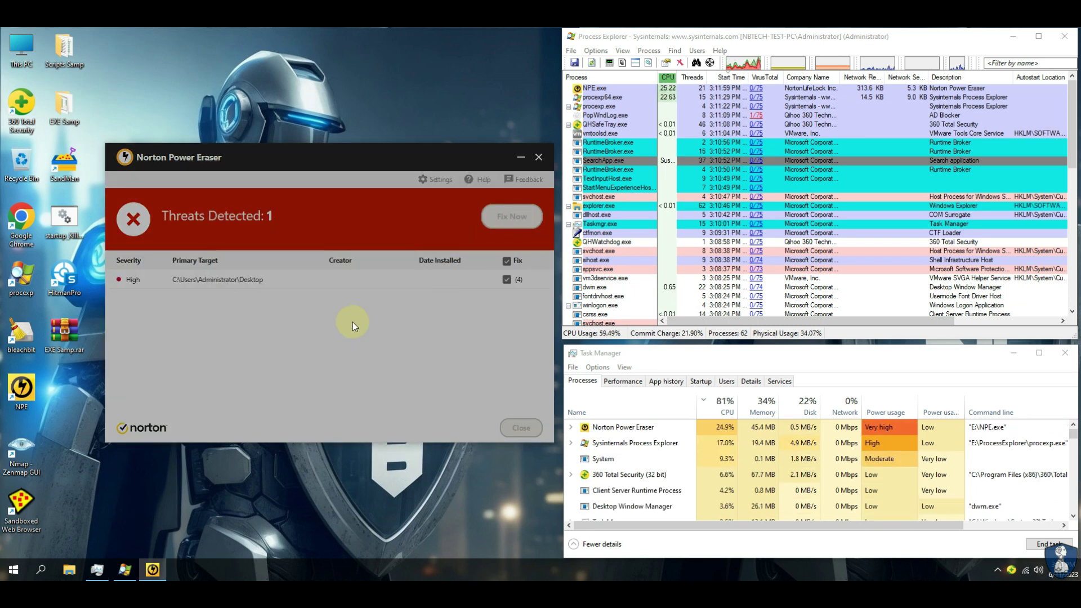
{"action": "left_click", "coordinate": [394, 356]}
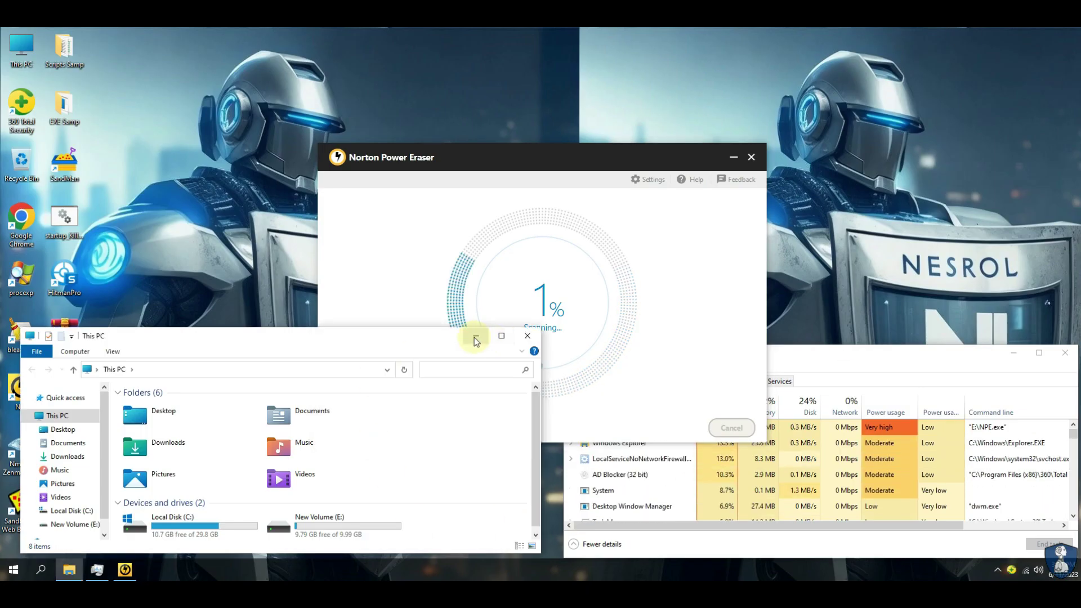
Step: Check the details of the removed Desktop threat and finish the Norton Power Eraser results
{"action": "left_click", "coordinate": [471, 255]}
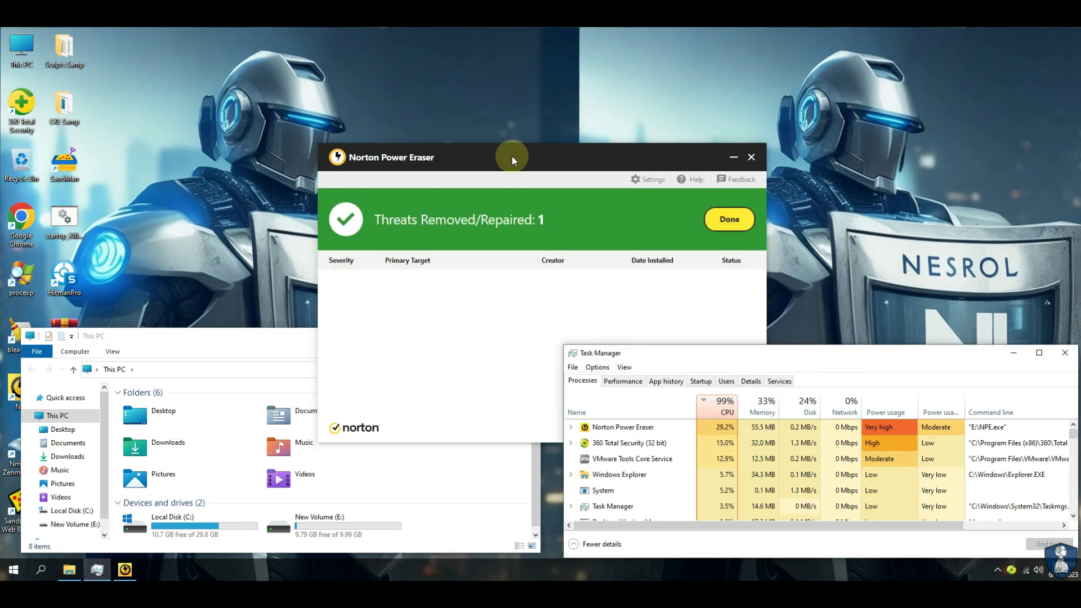
{"action": "left_click", "coordinate": [523, 286]}
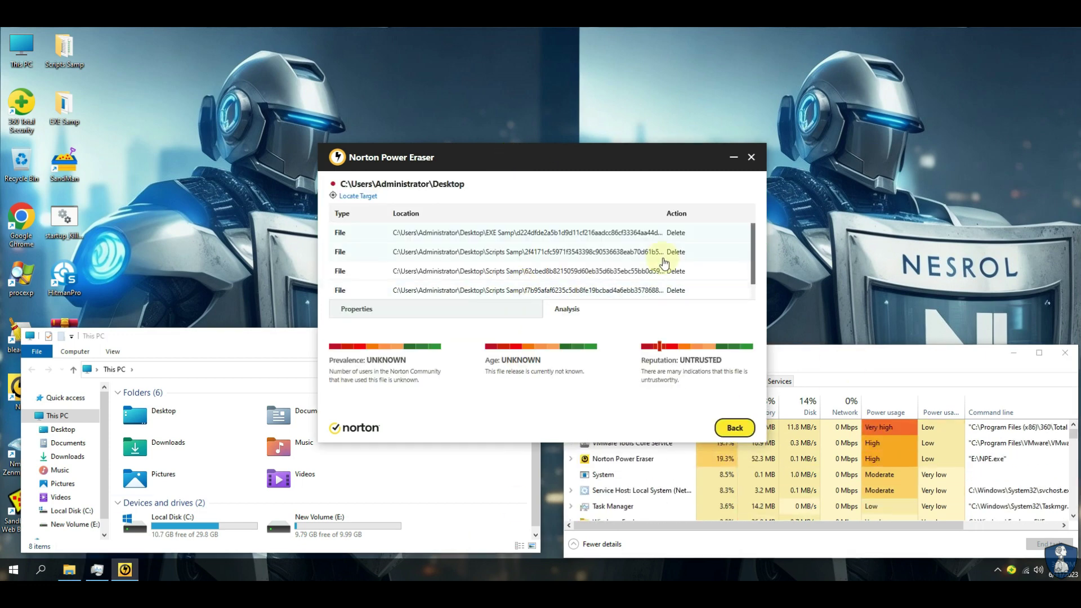
{"action": "left_click", "coordinate": [736, 427]}
{"action": "left_click", "coordinate": [729, 220]}
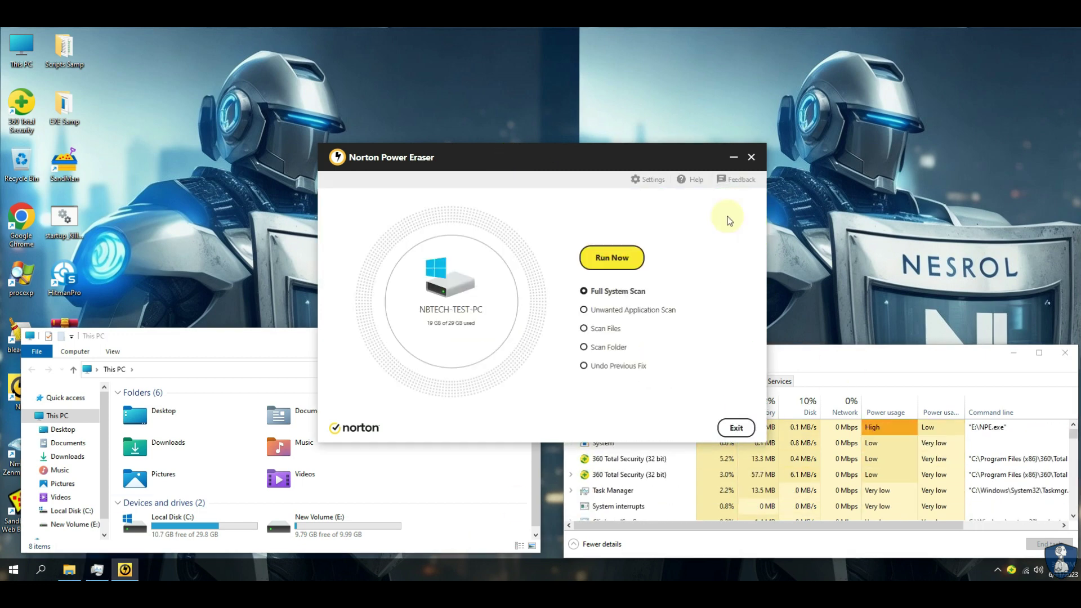
Step: Check the samples left in the EXE Samp and Scripts Samp folders and close all open folder windows
{"action": "left_click", "coordinate": [285, 362]}
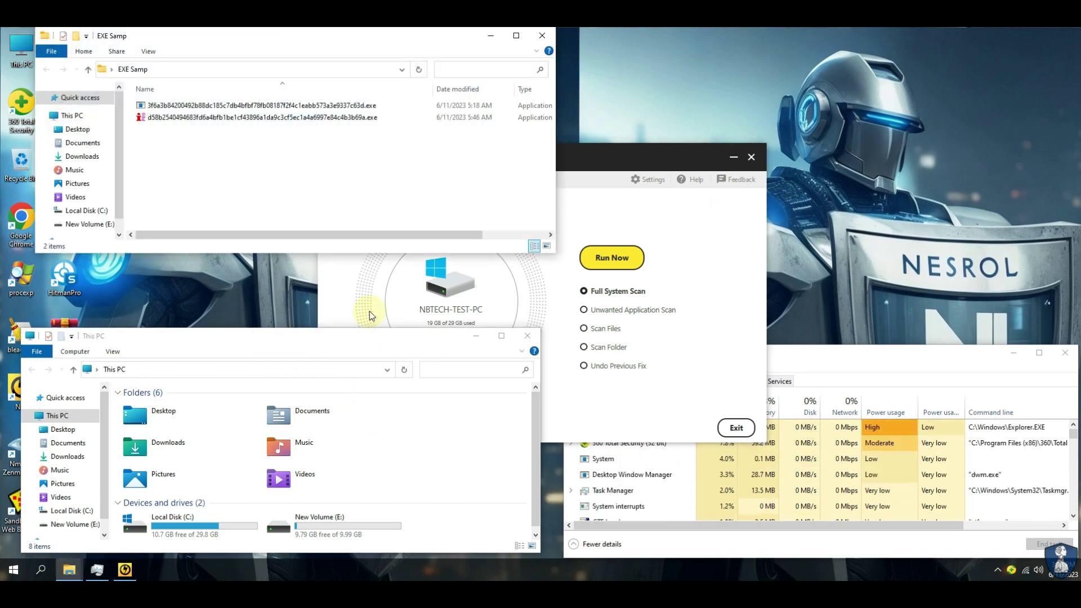
{"action": "left_click", "coordinate": [527, 336]}
{"action": "left_click_drag", "start_coordinate": [164, 132], "coordinate": [349, 72]}
{"action": "key", "text": "alt+F4"}
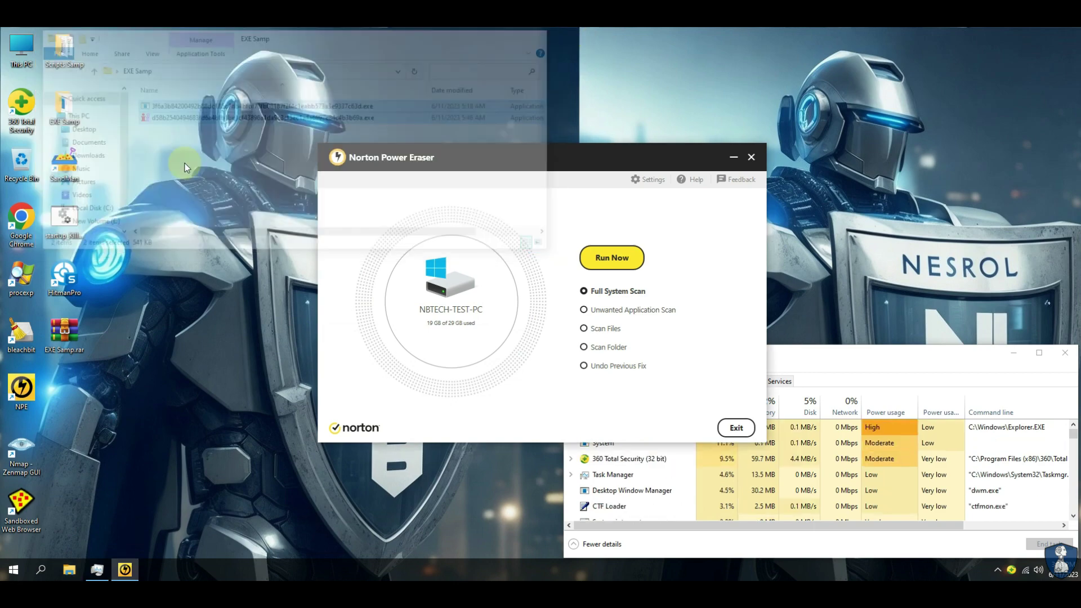
{"action": "double_click", "coordinate": [63, 48]}
{"action": "left_click_drag", "start_coordinate": [183, 457], "coordinate": [144, 403]}
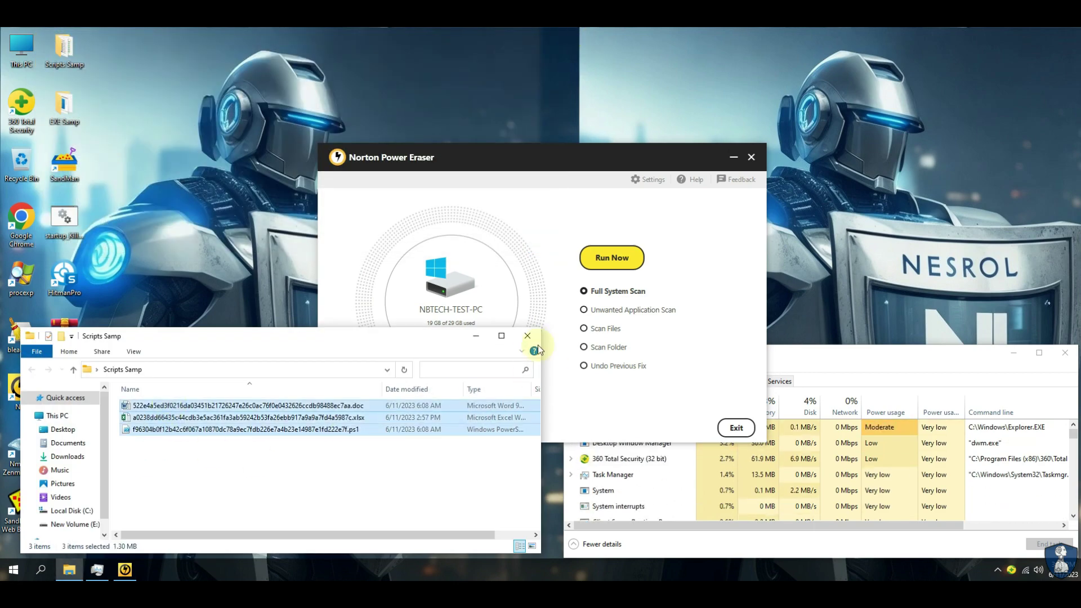
{"action": "left_click", "coordinate": [532, 336]}
Step: Apply the Norton Power Eraser settings with the rootkit scan included and run a full system scan
{"action": "left_click", "coordinate": [645, 180]}
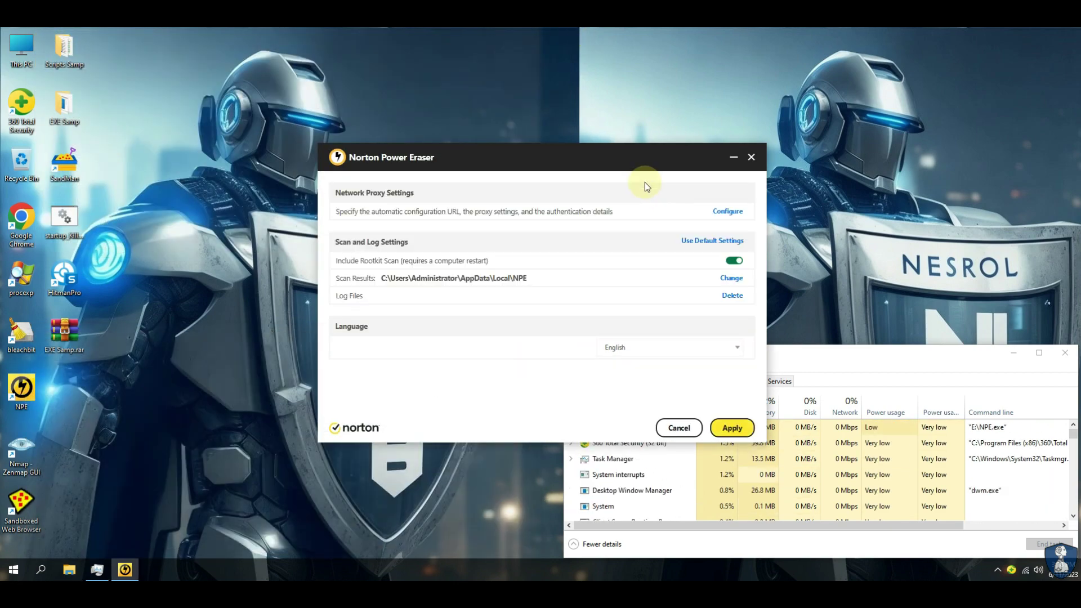
{"action": "left_click", "coordinate": [732, 428]}
{"action": "left_click", "coordinate": [626, 356]}
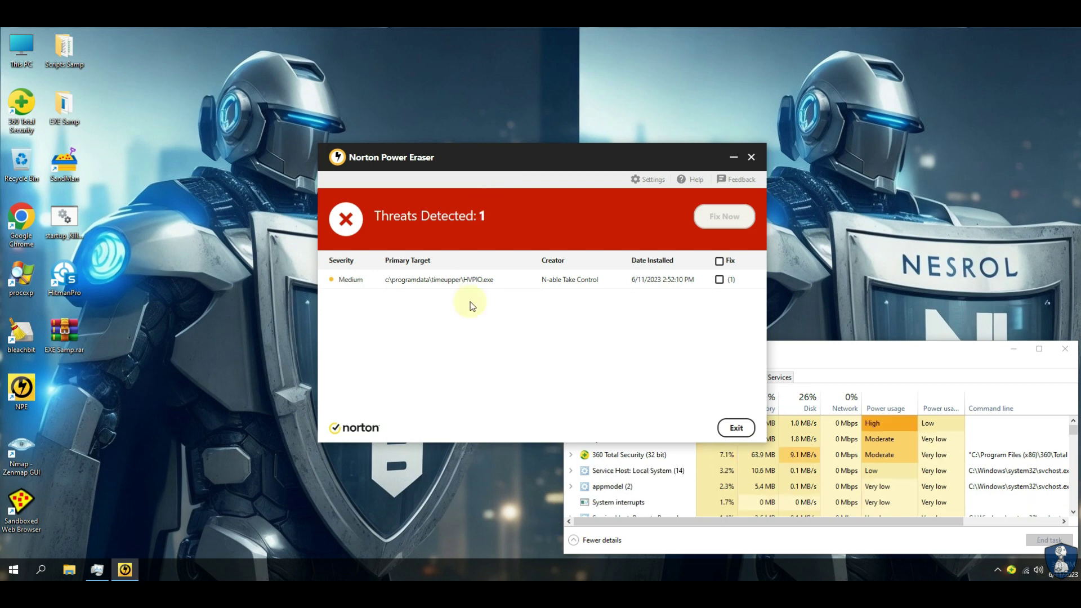
Step: Review the detected HVPIO.exe file's details, mark it and fix it in Norton Power Eraser, and close Task Manager
{"action": "left_click_drag", "start_coordinate": [550, 160], "coordinate": [424, 100]}
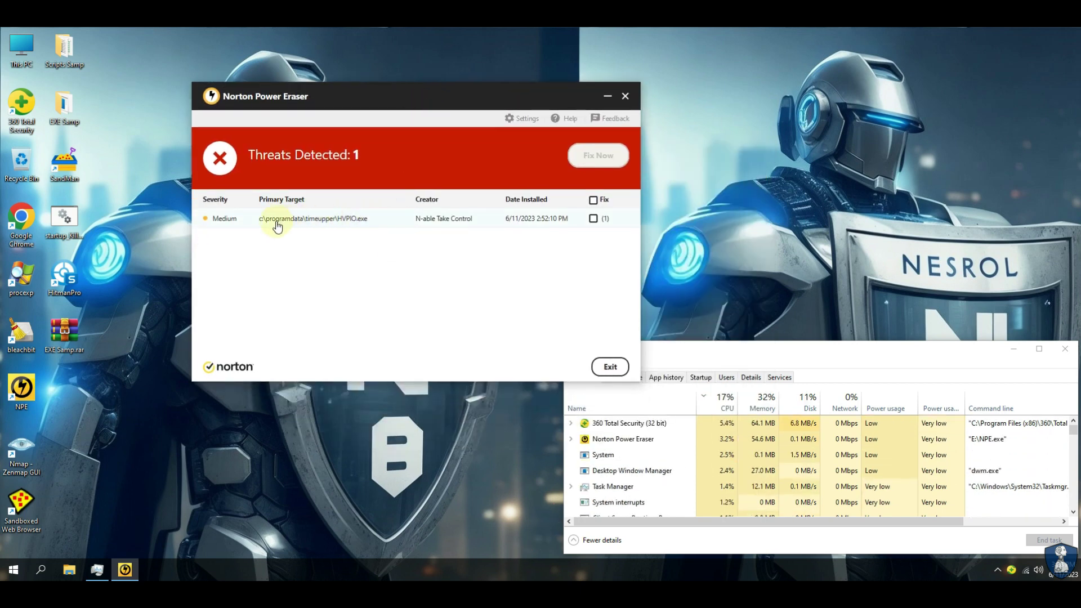
{"action": "left_click", "coordinate": [342, 221]}
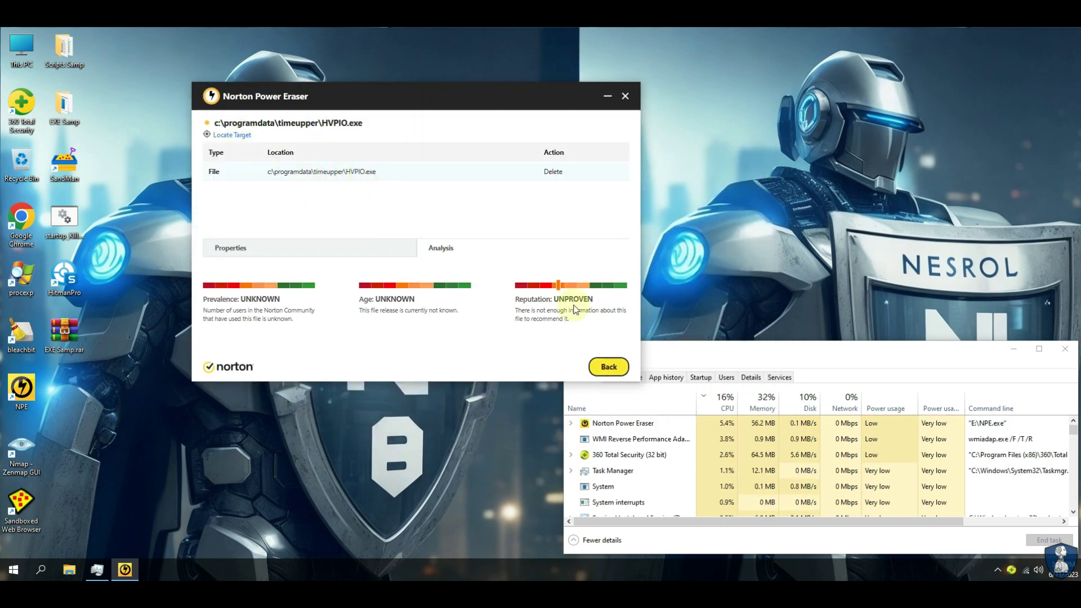
{"action": "left_click", "coordinate": [609, 367]}
{"action": "left_click", "coordinate": [609, 165]}
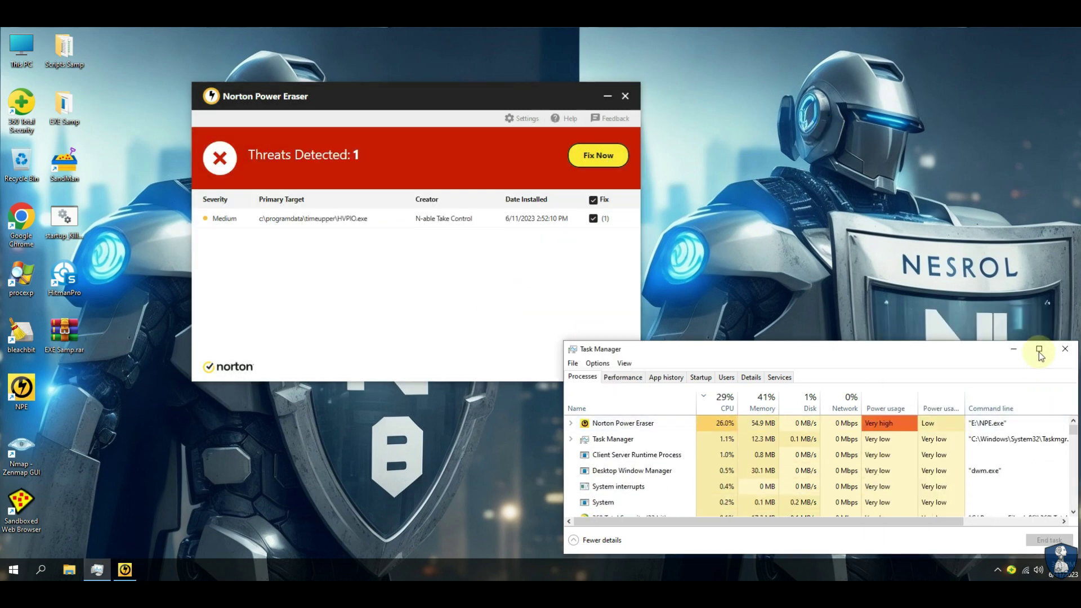
{"action": "left_click", "coordinate": [1065, 349]}
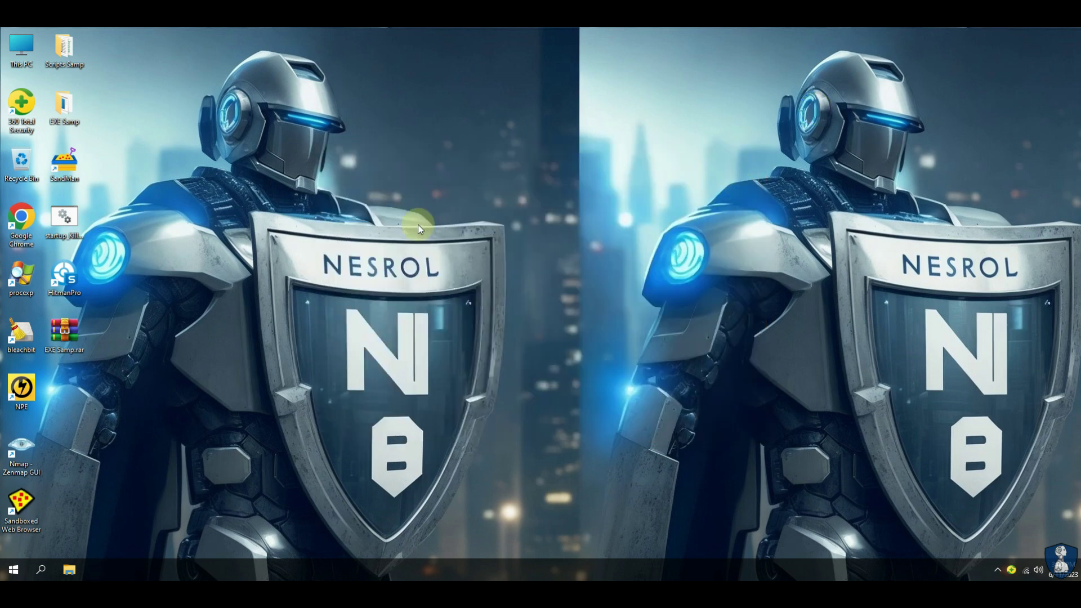
Step: Start a HitmanPro scan of the computer, open Task Manager and place the HitmanPro window beside it
{"action": "double_click", "coordinate": [72, 280]}
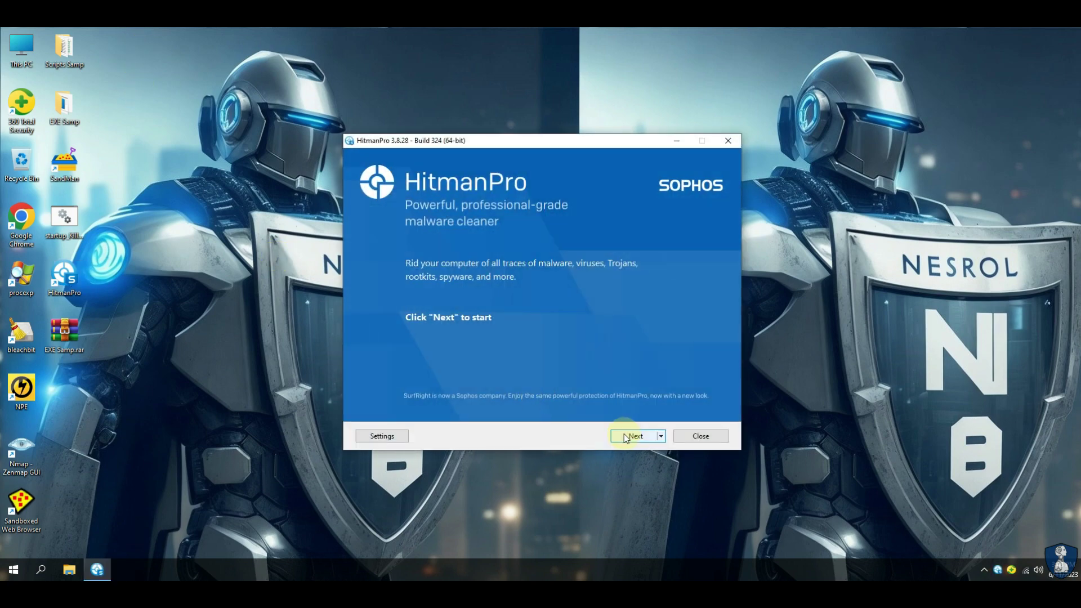
{"action": "left_click", "coordinate": [625, 437]}
{"action": "left_click", "coordinate": [625, 436]}
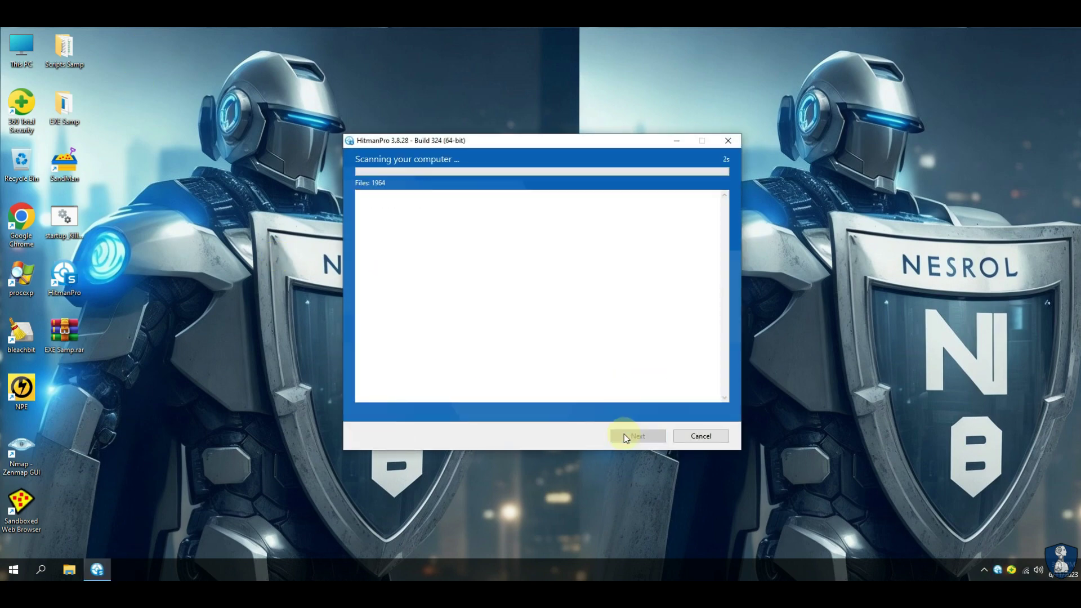
{"action": "right_click", "coordinate": [286, 568]}
{"action": "left_click", "coordinate": [332, 505]}
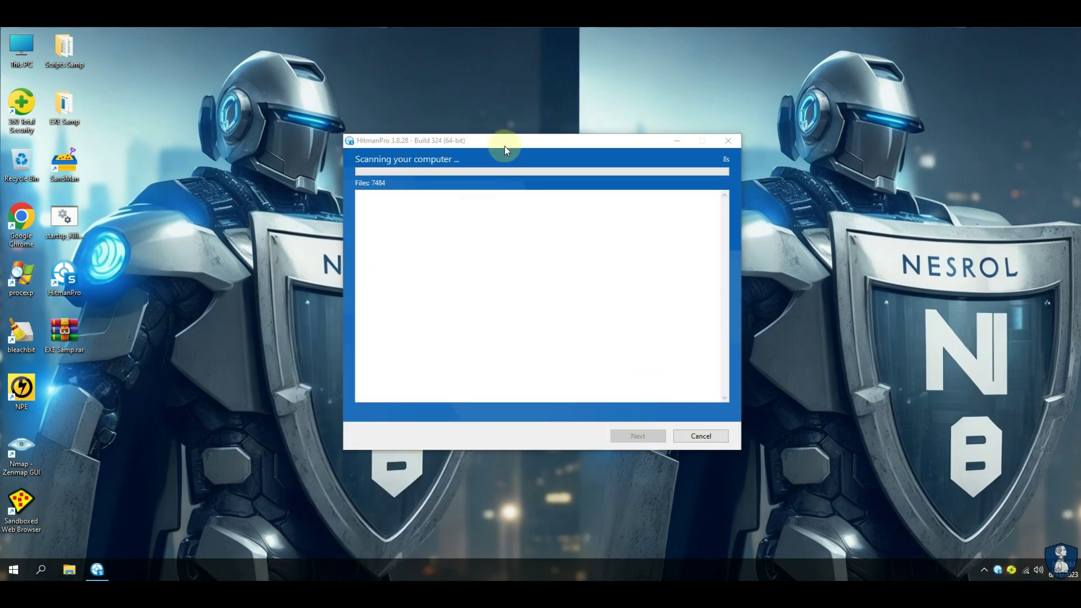
{"action": "left_click_drag", "start_coordinate": [469, 151], "coordinate": [279, 160]}
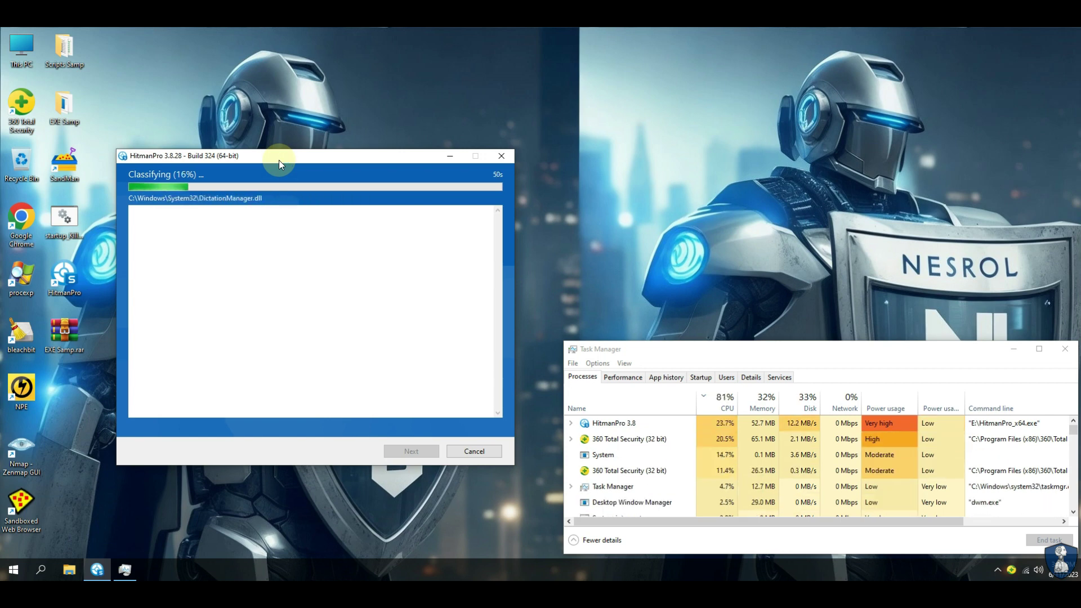
{"action": "right_click", "coordinate": [633, 109]}
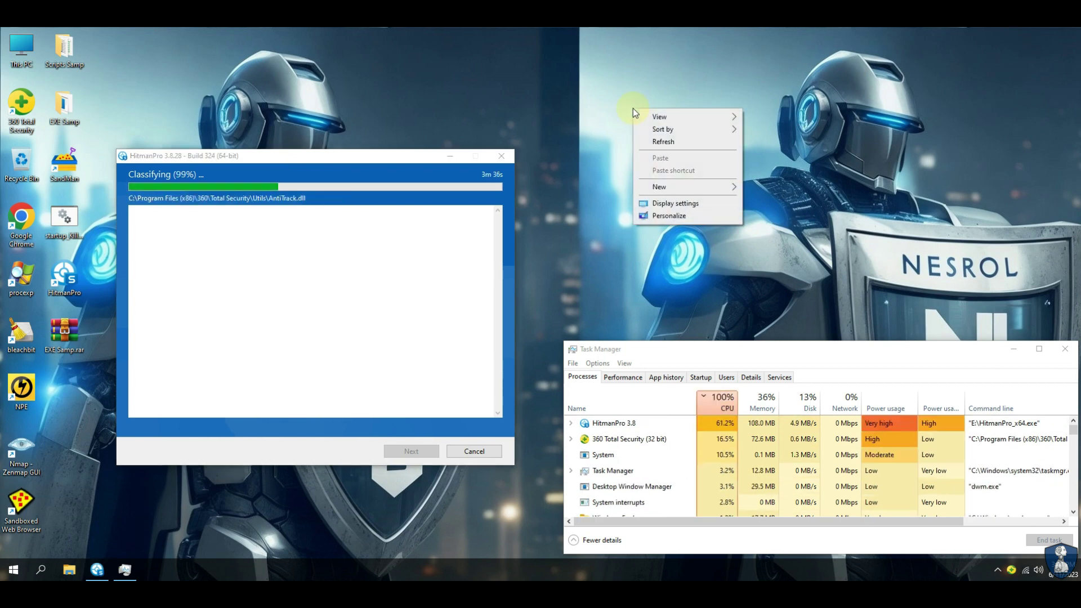
{"action": "left_click", "coordinate": [630, 143]}
{"action": "right_click", "coordinate": [657, 72]}
{"action": "left_click", "coordinate": [674, 105]}
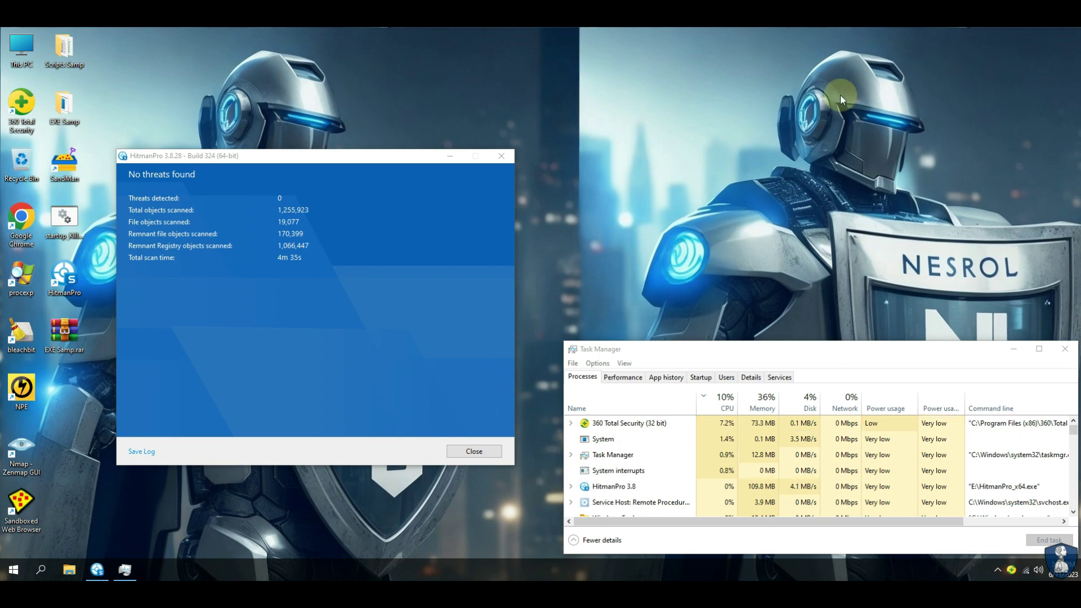
Step: Check the HitmanPro scan summary and close the scanner
{"action": "left_click", "coordinate": [692, 361]}
{"action": "left_click", "coordinate": [383, 356]}
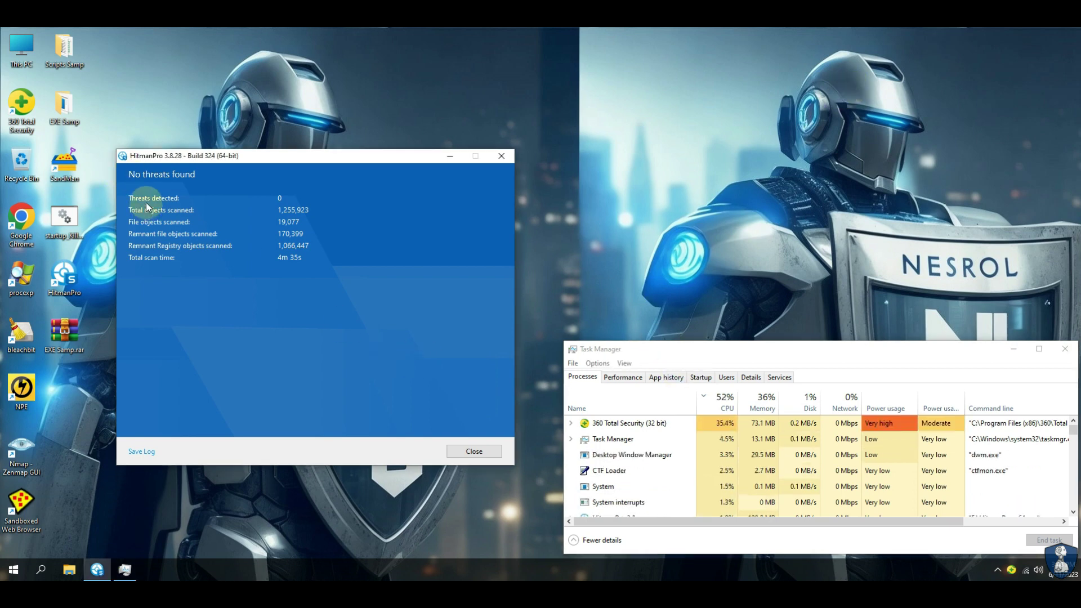
{"action": "left_click", "coordinate": [474, 452]}
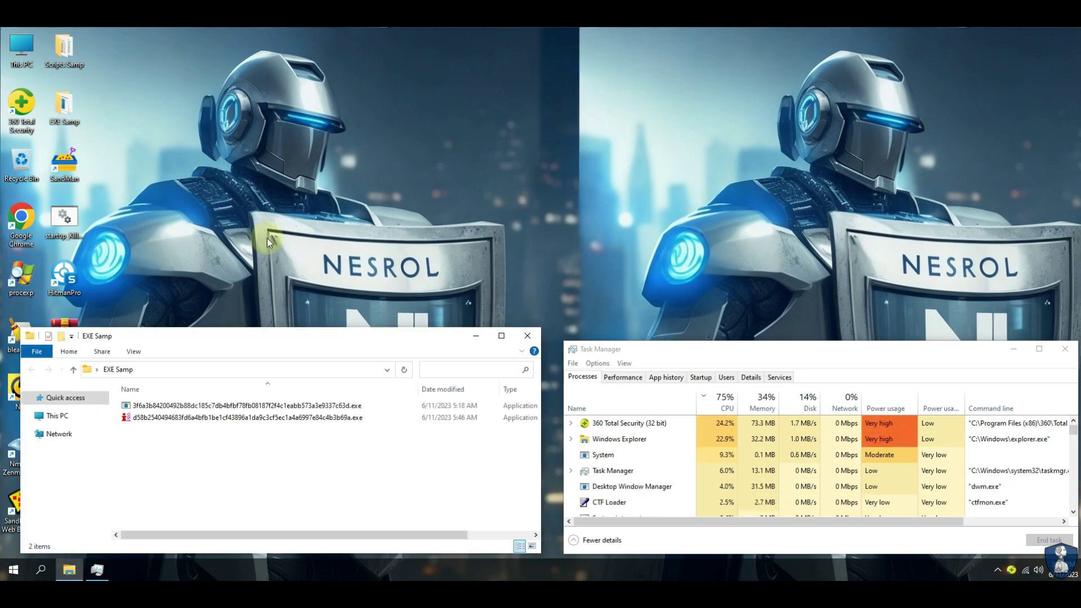
Step: Select all remaining samples in the EXE Samp folder, close it and open the Scripts Samp folder
{"action": "key", "text": "ctrl+a"}
{"action": "key", "text": "alt+F4"}
{"action": "double_click", "coordinate": [90, 54]}
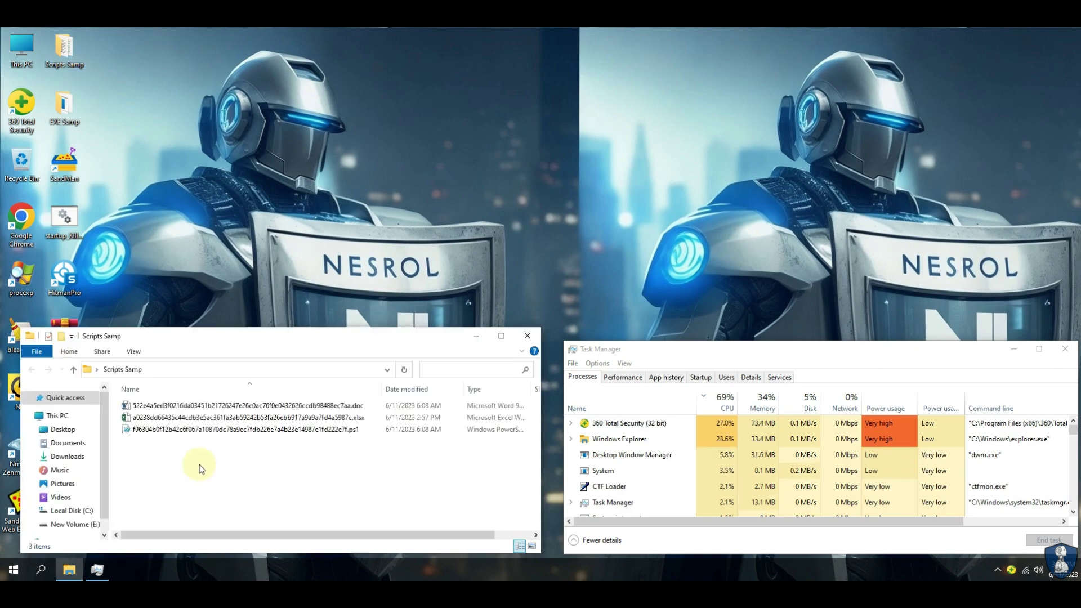
Step: Close the Scripts Samp folder, check the startup programs in Task Manager and close Task Manager
{"action": "left_click", "coordinate": [528, 339]}
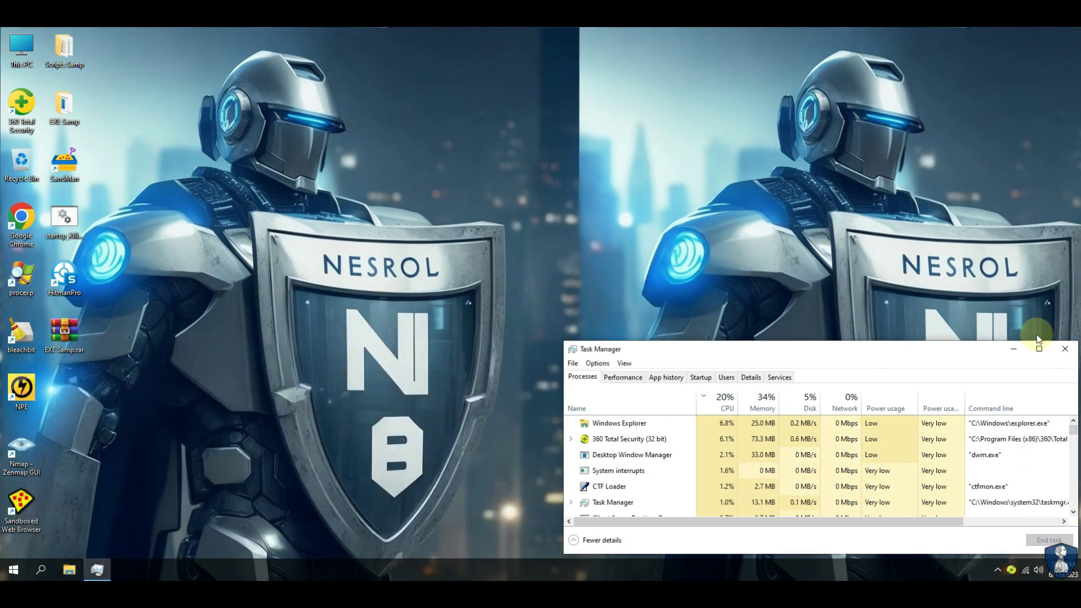
{"action": "left_click", "coordinate": [708, 377]}
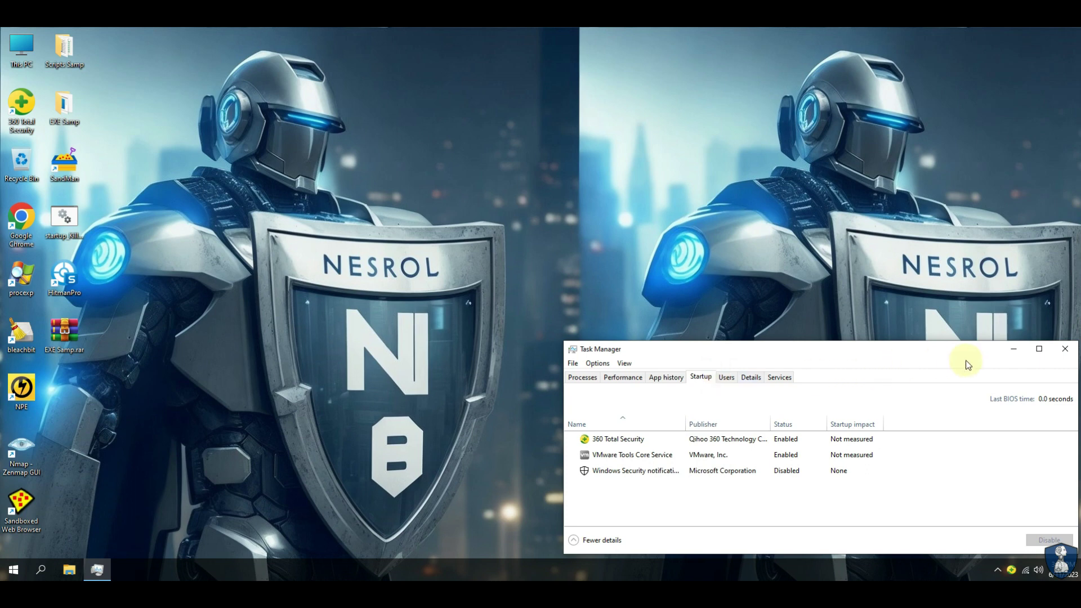
{"action": "left_click", "coordinate": [1065, 348]}
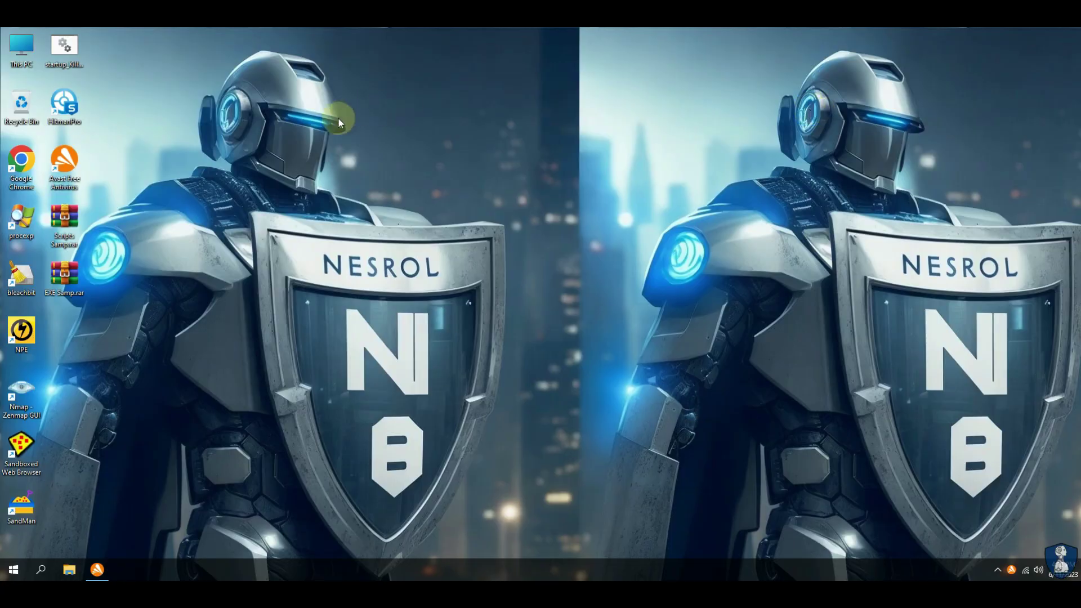
Step: Open Avast Free Antivirus and look through its Virus Scans and Core Shields protection features
{"action": "left_click", "coordinate": [98, 570]}
{"action": "left_click", "coordinate": [286, 233]}
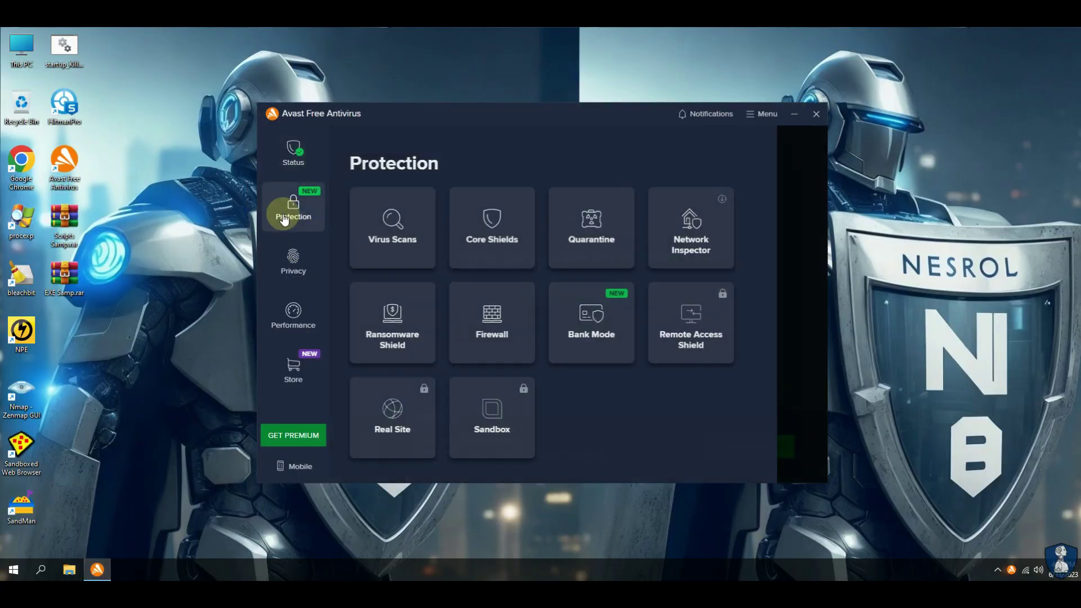
{"action": "left_click", "coordinate": [374, 222]}
{"action": "left_click", "coordinate": [308, 206]}
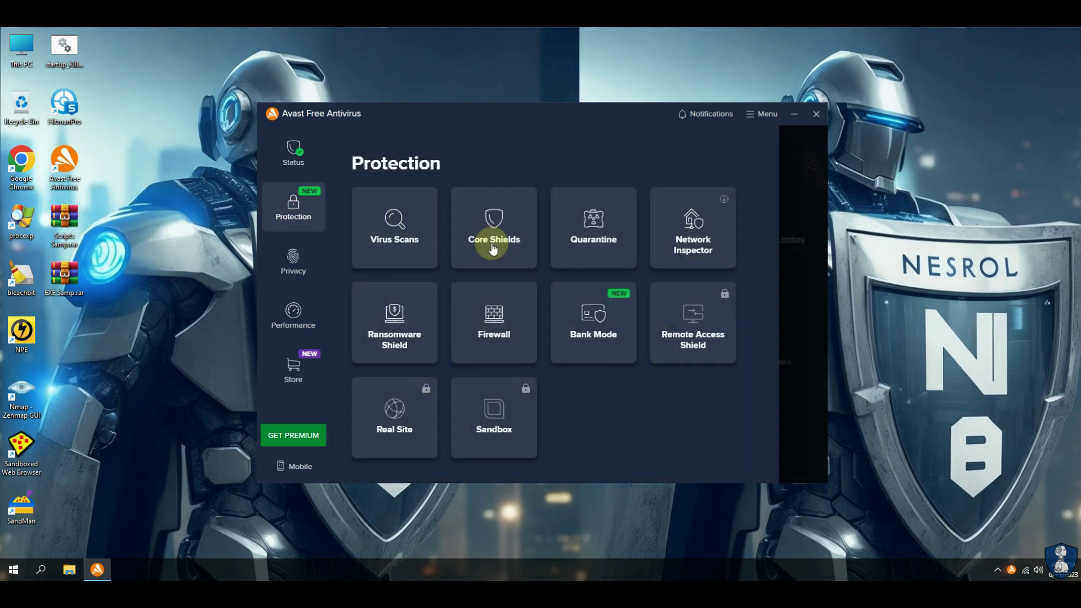
{"action": "left_click", "coordinate": [487, 248]}
{"action": "left_click", "coordinate": [288, 208]}
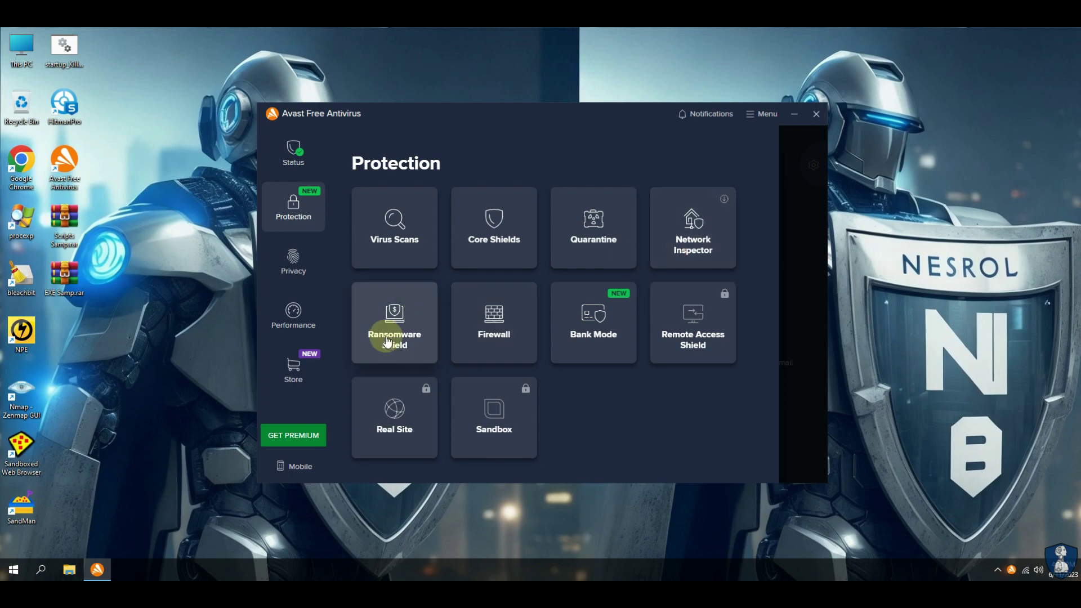
Step: Look through Avast's Ransomware Shield, Firewall and Bank Mode pages and return to the protection overview
{"action": "left_click", "coordinate": [388, 311]}
{"action": "left_click", "coordinate": [292, 206]}
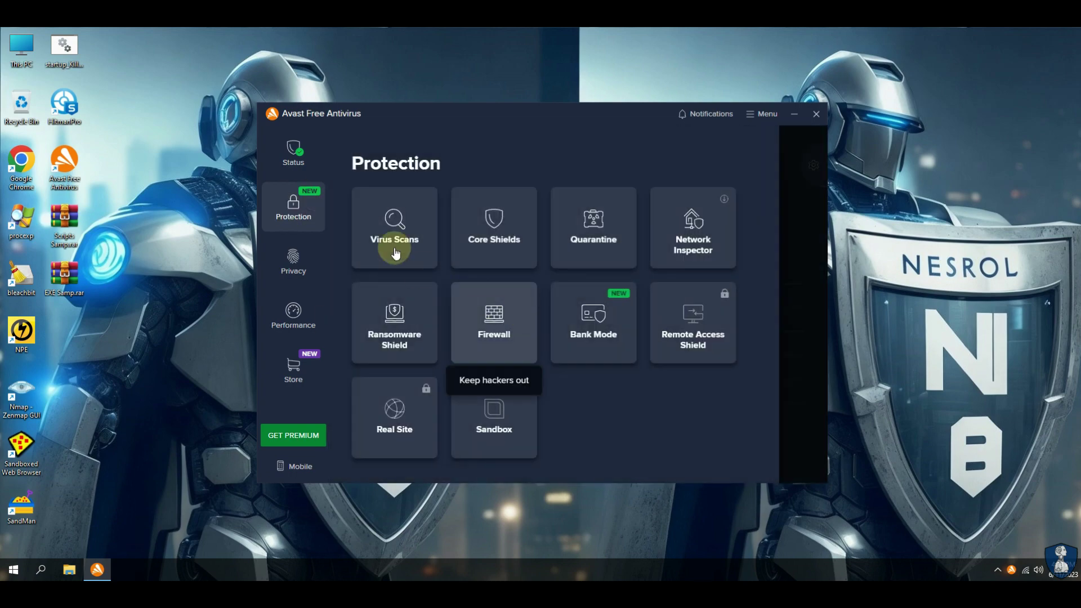
{"action": "left_click", "coordinate": [495, 346]}
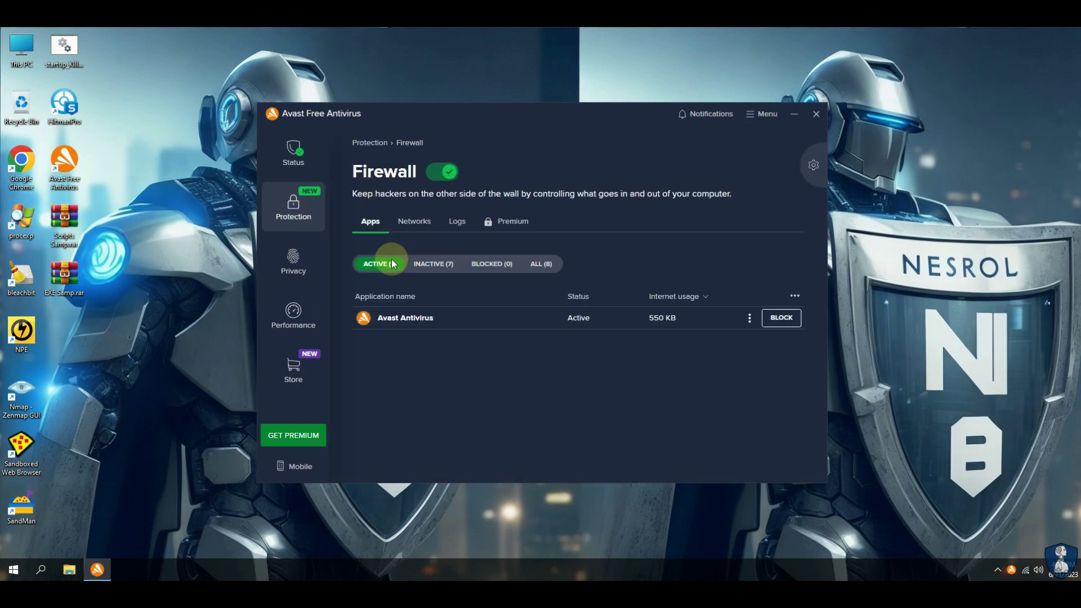
{"action": "left_click", "coordinate": [297, 217]}
{"action": "left_click", "coordinate": [616, 338]}
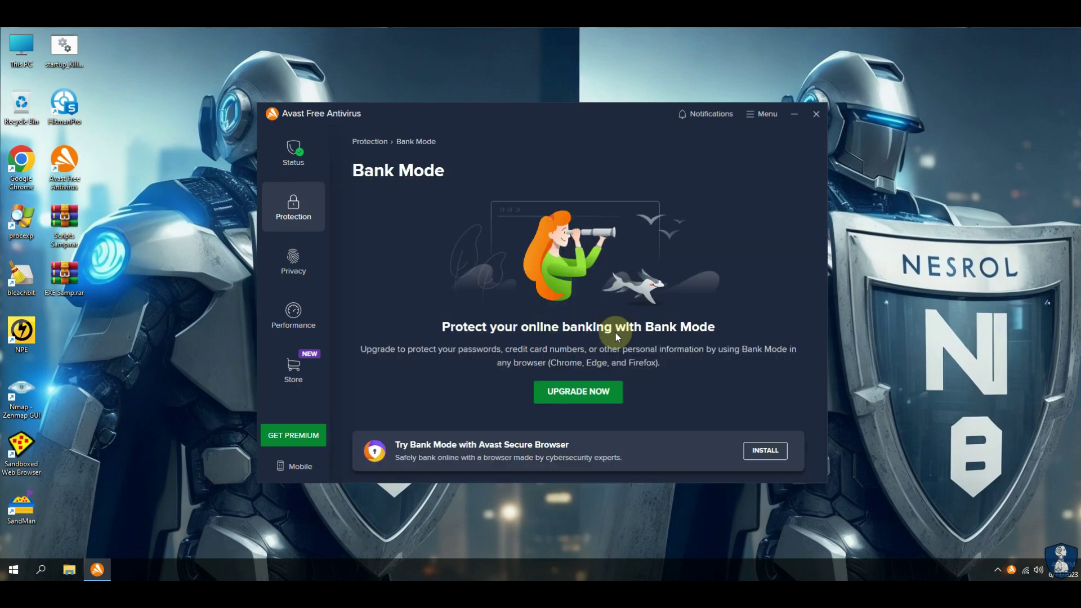
{"action": "left_click", "coordinate": [296, 219]}
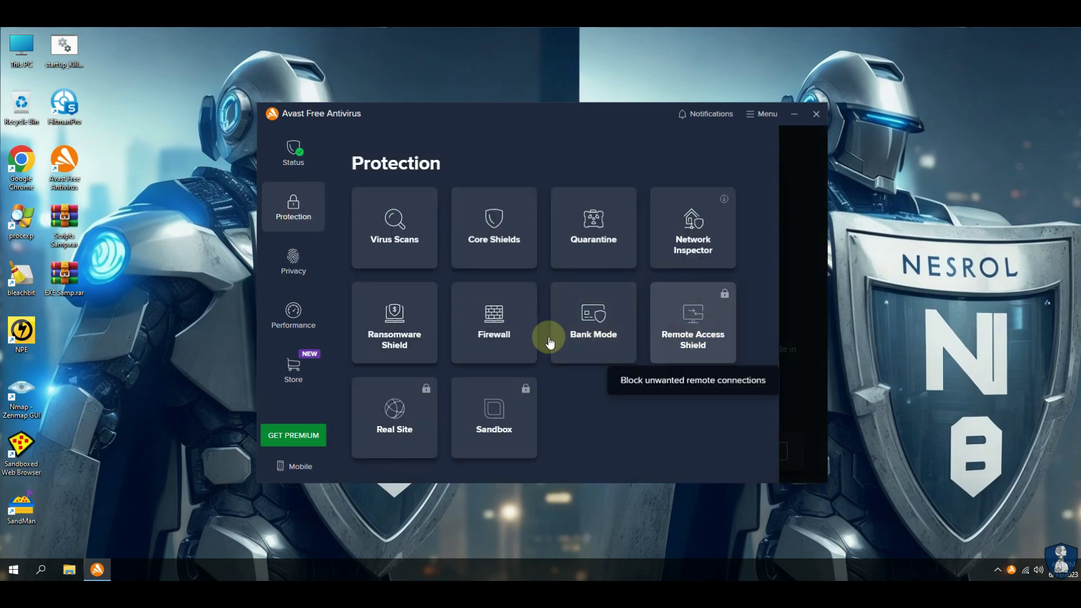
Step: Review Avast's privacy features including Hack Alerts and its performance features, and return to the status overview
{"action": "left_click", "coordinate": [297, 268]}
{"action": "left_click", "coordinate": [415, 264]}
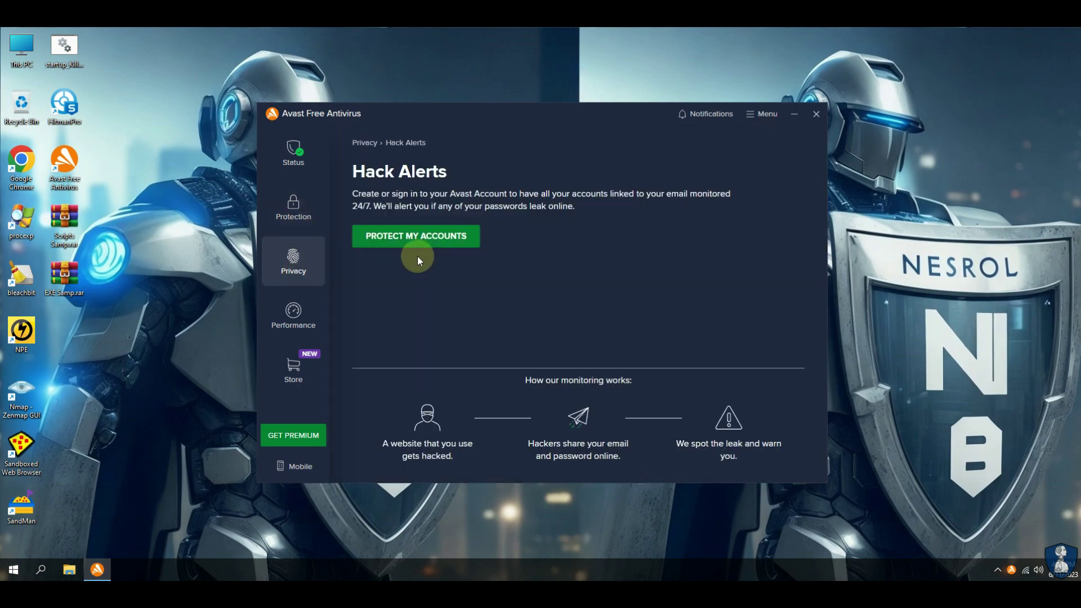
{"action": "left_click", "coordinate": [290, 260]}
{"action": "left_click", "coordinate": [294, 314]}
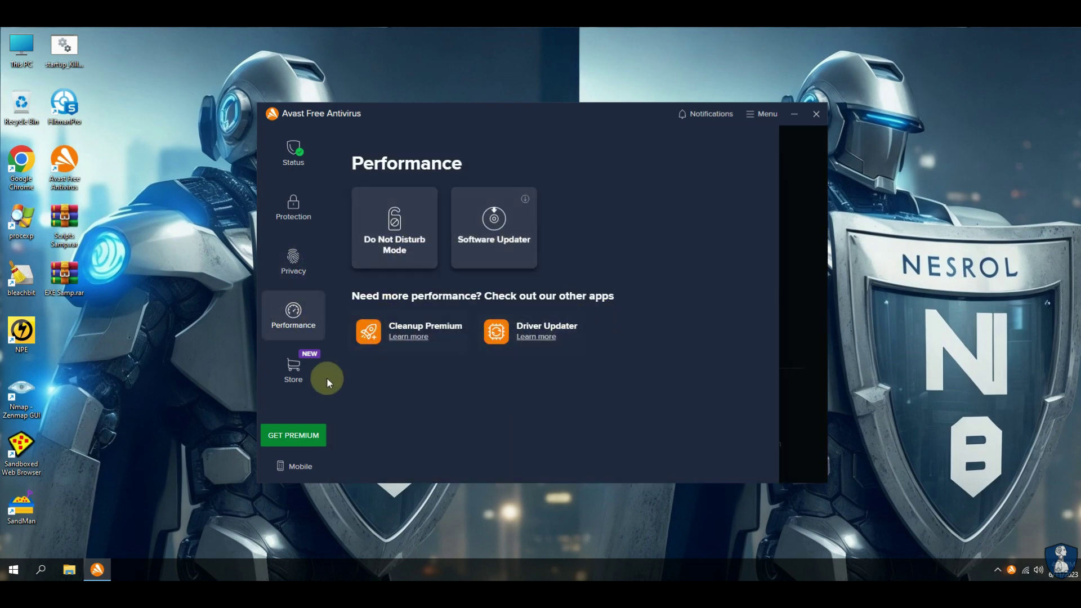
{"action": "left_click", "coordinate": [293, 172]}
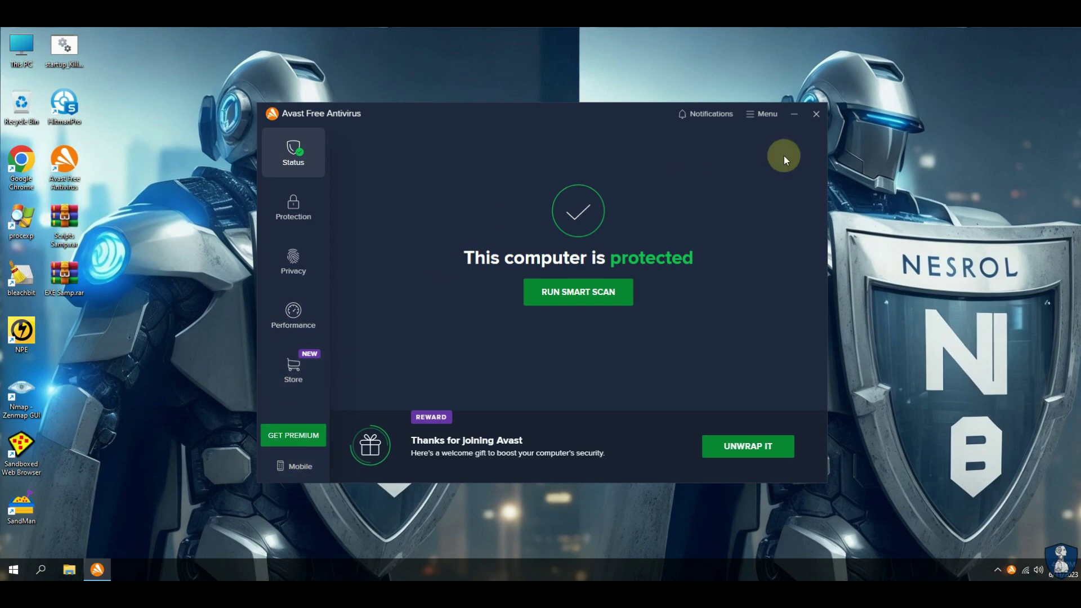
Step: Open Avast's settings and review the general Update, Notifications, Exceptions, Password and Personal Privacy options
{"action": "left_click", "coordinate": [758, 114]}
{"action": "left_click", "coordinate": [667, 241]}
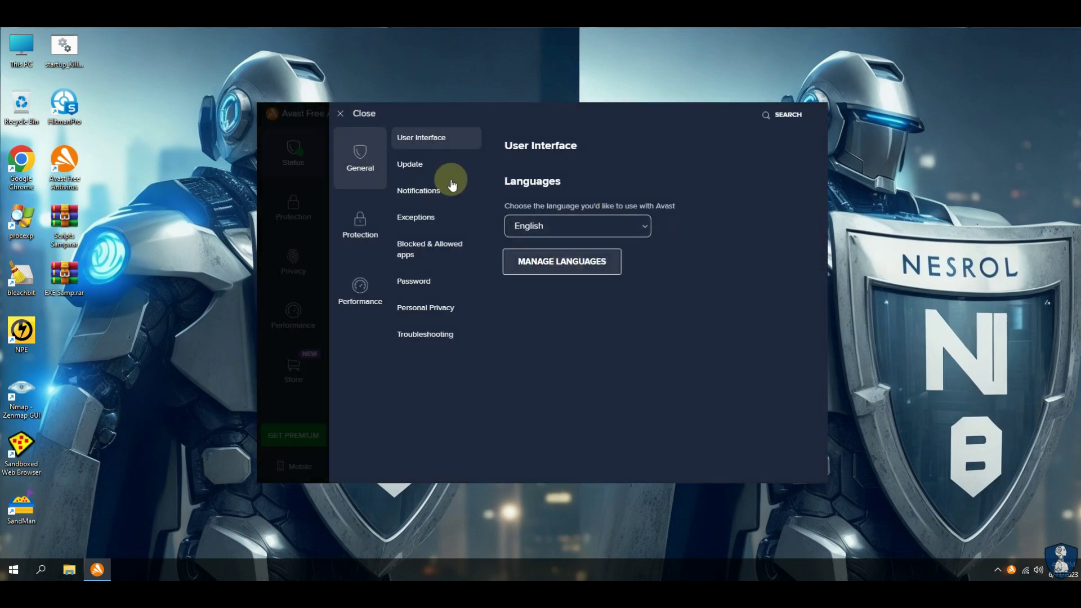
{"action": "left_click", "coordinate": [427, 172]}
{"action": "left_click", "coordinate": [419, 190]}
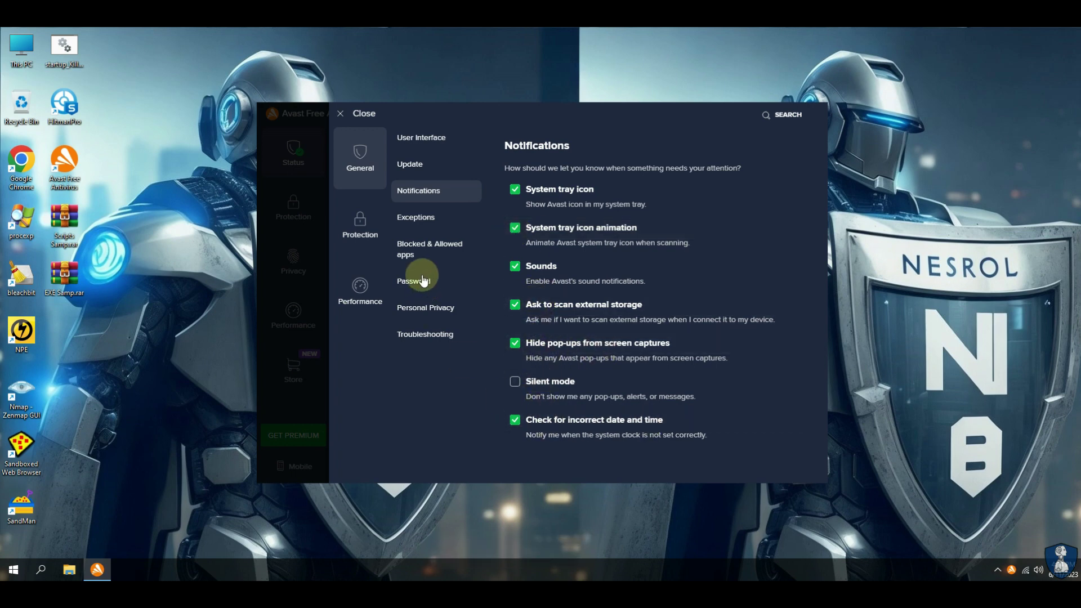
{"action": "left_click", "coordinate": [417, 219]}
{"action": "left_click", "coordinate": [418, 284]}
{"action": "left_click", "coordinate": [419, 307]}
Step: Examine all Full Virus Scan options in Avast's protection settings, from sensitivity to file types and report file
{"action": "left_click", "coordinate": [363, 233]}
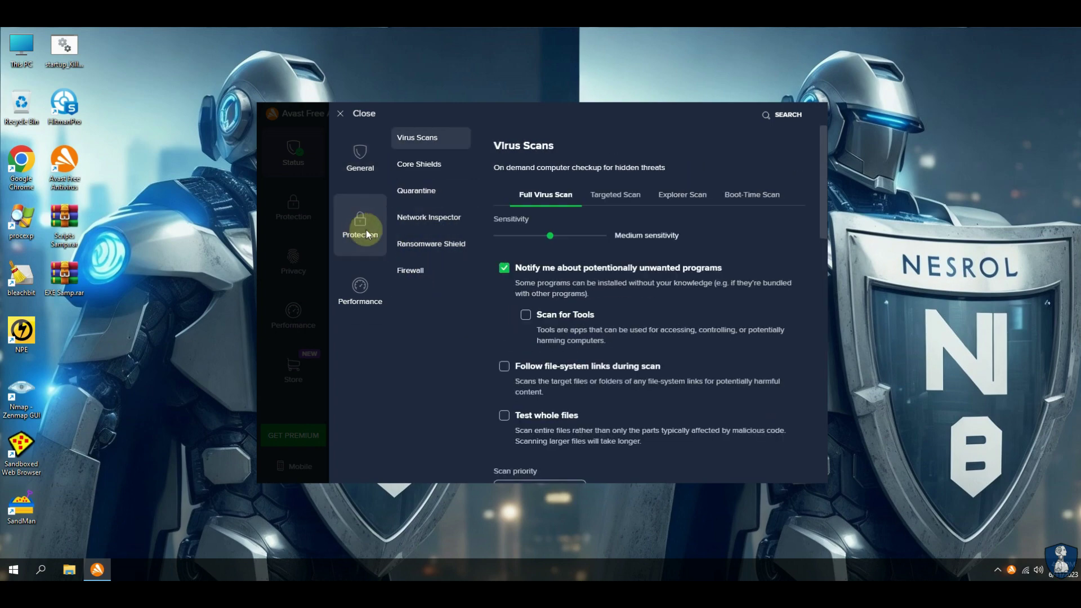
{"action": "scroll", "coordinate": [601, 321], "scroll_direction": "down", "scroll_amount": 1}
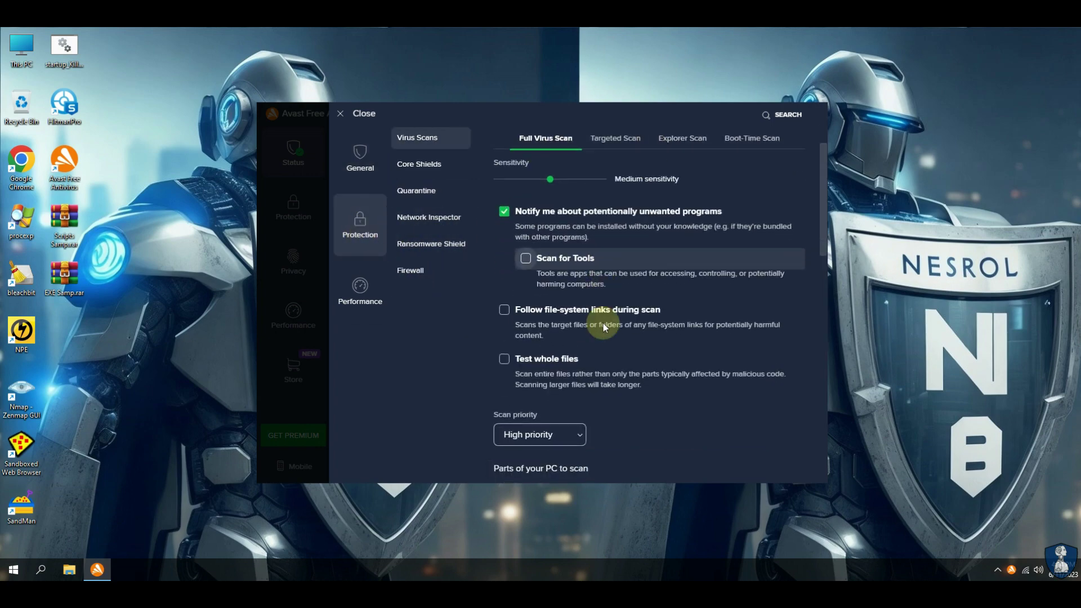
{"action": "scroll", "coordinate": [603, 324], "scroll_direction": "down", "scroll_amount": 2}
{"action": "scroll", "coordinate": [694, 325], "scroll_direction": "down", "scroll_amount": 4}
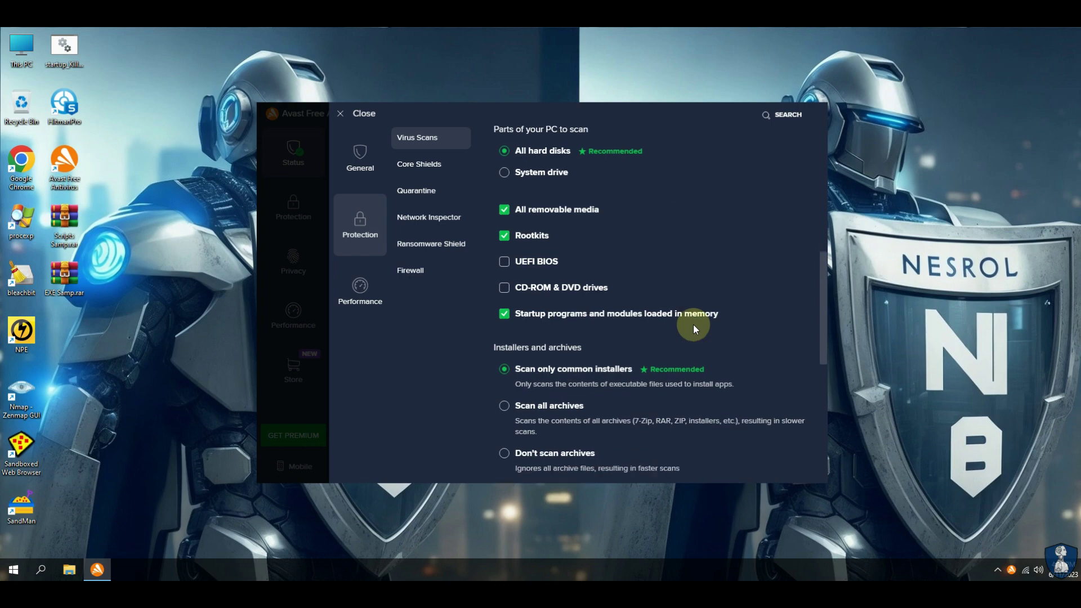
{"action": "scroll", "coordinate": [694, 325], "scroll_direction": "down", "scroll_amount": 6}
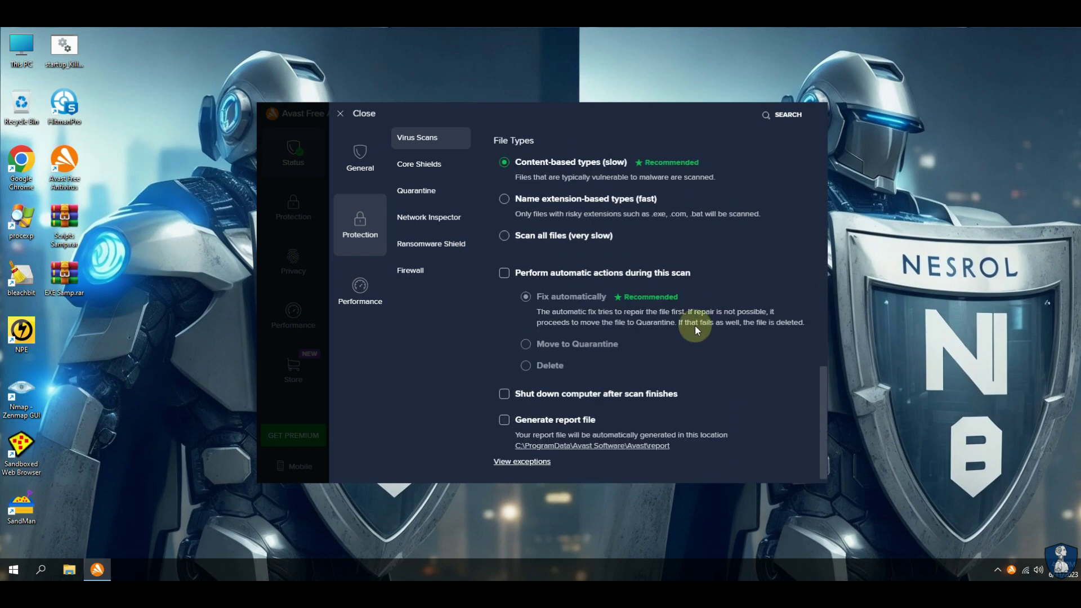
{"action": "scroll", "coordinate": [696, 325], "scroll_direction": "up", "scroll_amount": 12}
Step: Enable automatic actions with Fix automatically for the Explorer Scan, and check the Targeted and Boot-Time Scan settings
{"action": "left_click", "coordinate": [640, 195]}
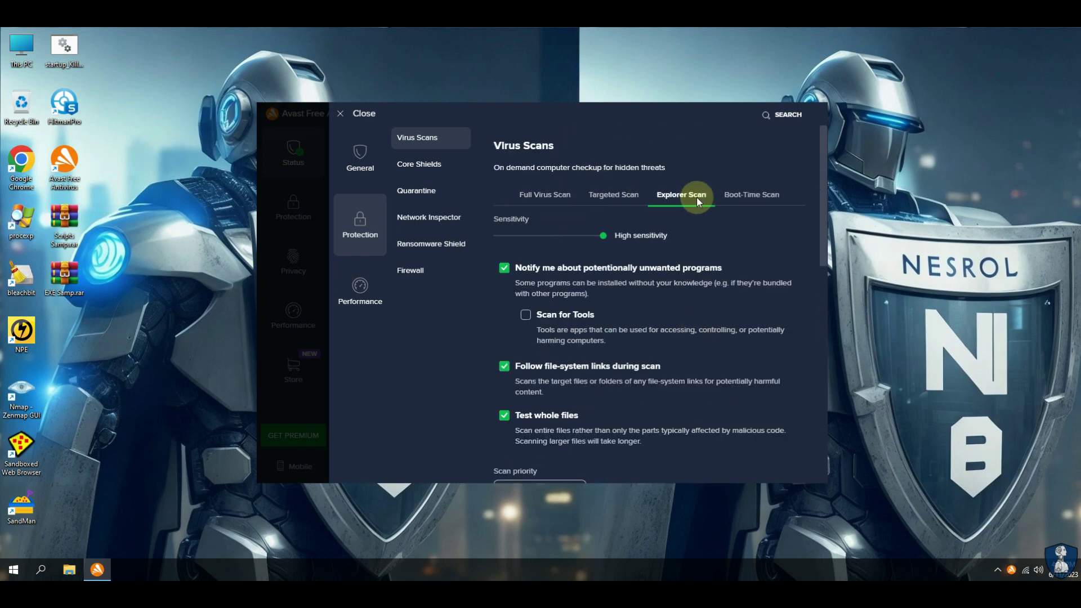
{"action": "scroll", "coordinate": [590, 304], "scroll_direction": "down", "scroll_amount": 8}
{"action": "scroll", "coordinate": [589, 304], "scroll_direction": "up", "scroll_amount": 4}
{"action": "scroll", "coordinate": [589, 304], "scroll_direction": "down", "scroll_amount": 3}
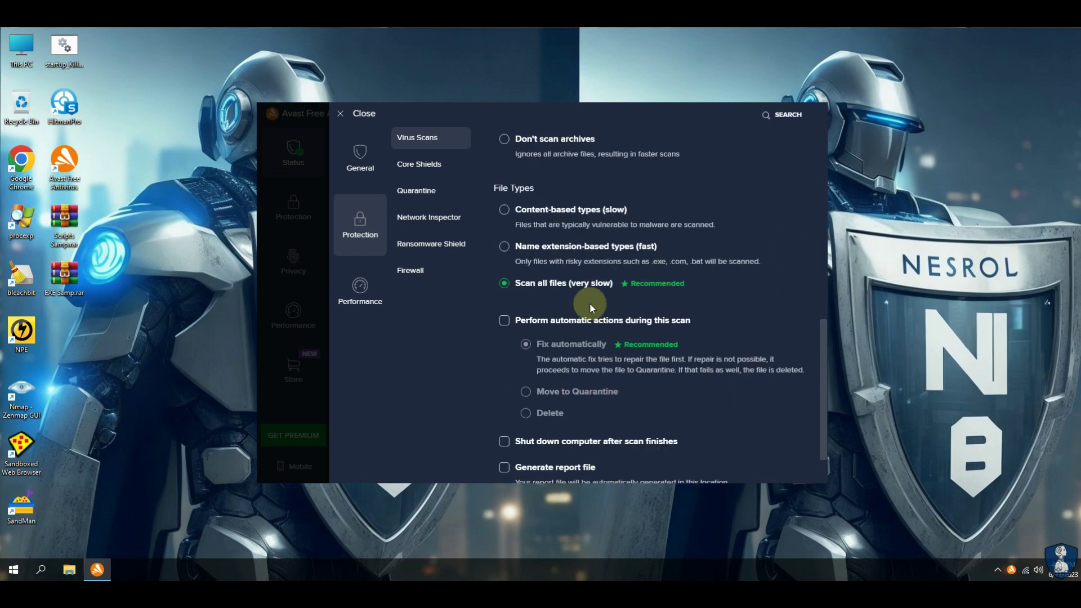
{"action": "left_click", "coordinate": [592, 320]}
{"action": "scroll", "coordinate": [717, 309], "scroll_direction": "up", "scroll_amount": 5}
{"action": "scroll", "coordinate": [710, 315], "scroll_direction": "down", "scroll_amount": 5}
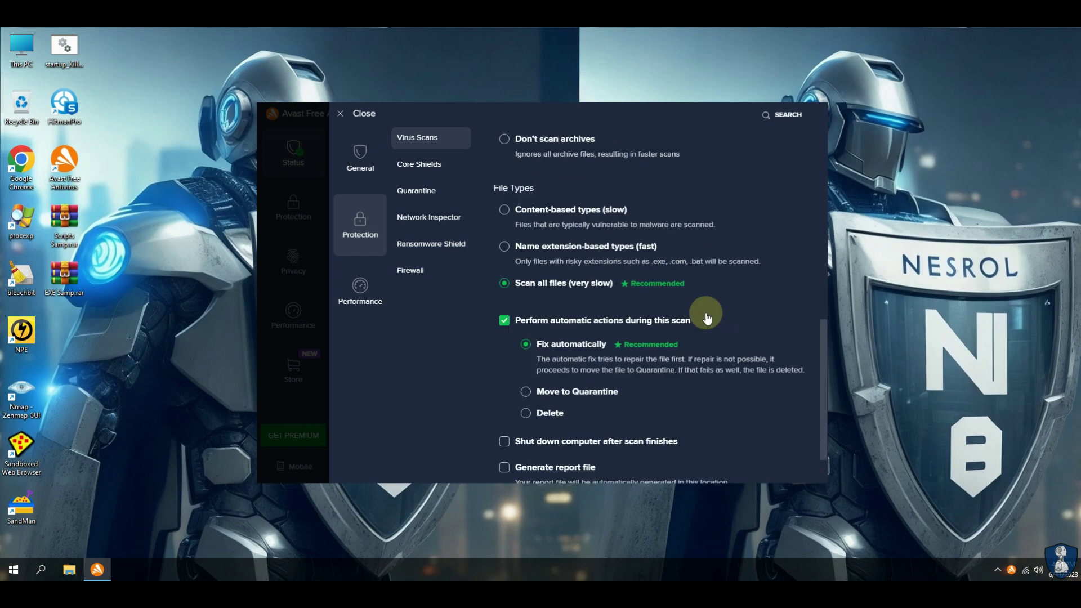
{"action": "scroll", "coordinate": [726, 322], "scroll_direction": "up", "scroll_amount": 5}
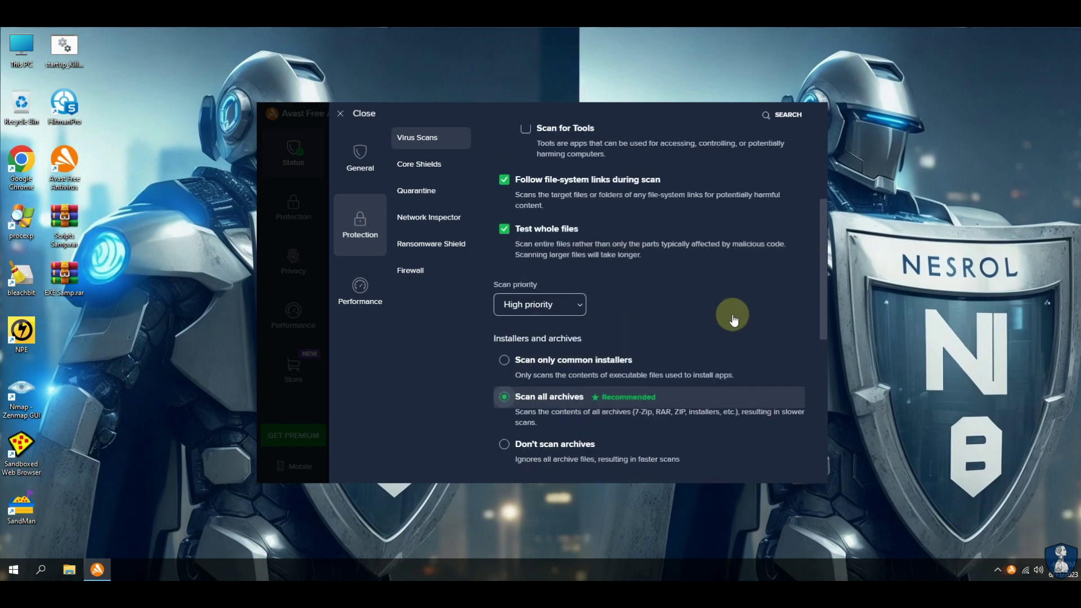
{"action": "scroll", "coordinate": [733, 320], "scroll_direction": "up", "scroll_amount": 3}
{"action": "left_click", "coordinate": [757, 202]}
Step: Review the Core Shields settings, including CyberCapture, Hardened Mode, File Shield and Behavior Shield
{"action": "left_click", "coordinate": [423, 169]}
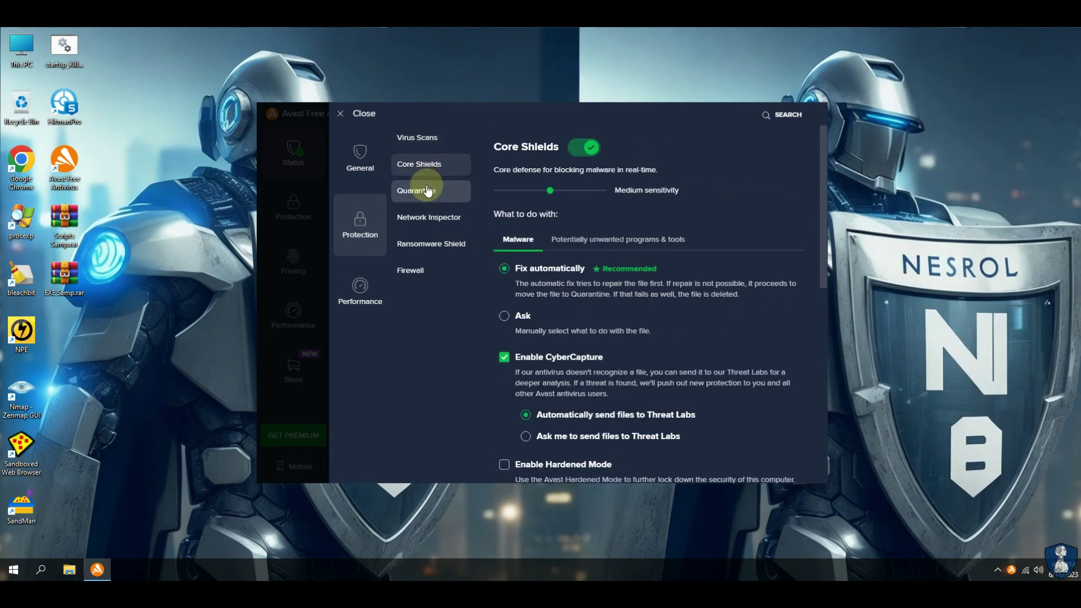
{"action": "scroll", "coordinate": [664, 339], "scroll_direction": "down", "scroll_amount": 2}
{"action": "scroll", "coordinate": [664, 339], "scroll_direction": "down", "scroll_amount": 2}
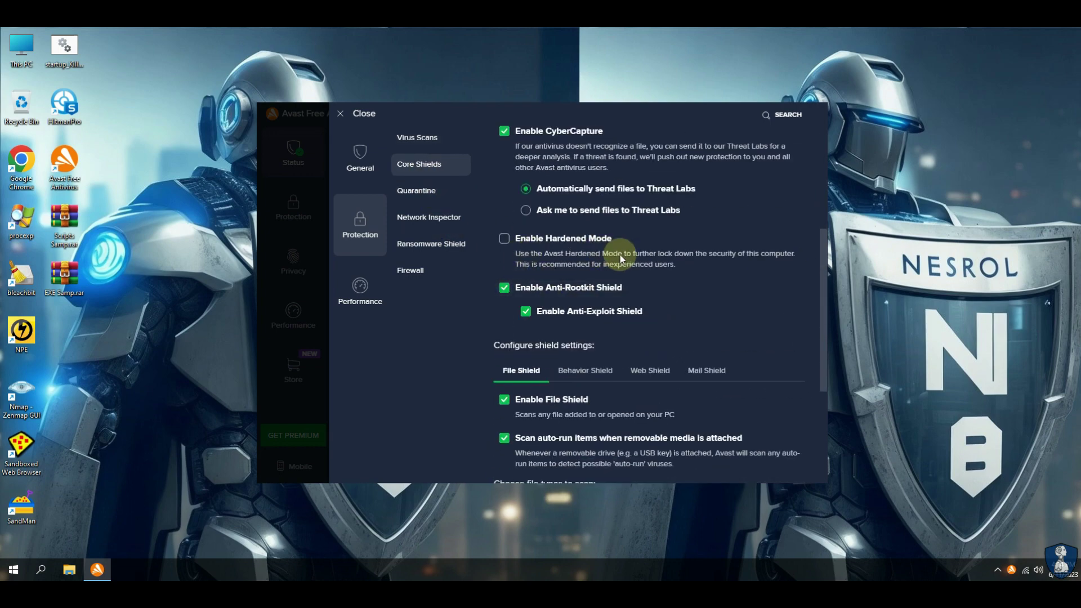
{"action": "scroll", "coordinate": [734, 299], "scroll_direction": "down", "scroll_amount": 4}
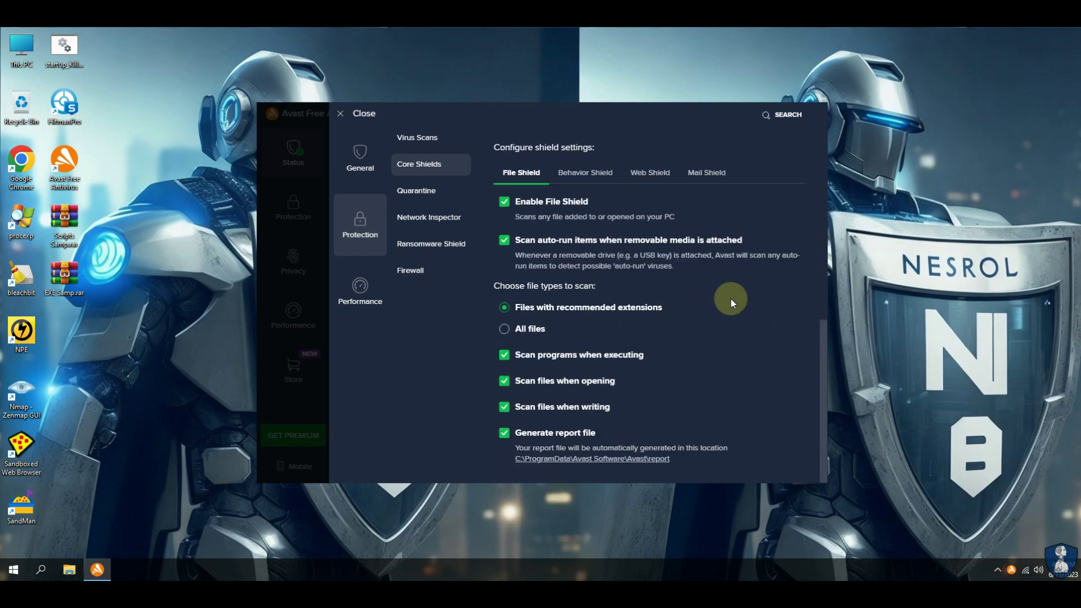
{"action": "left_click", "coordinate": [584, 174]}
Step: Recheck the main Core Shields options and examine the Web Shield and Mail Shield settings
{"action": "scroll", "coordinate": [658, 274], "scroll_direction": "up", "scroll_amount": 4}
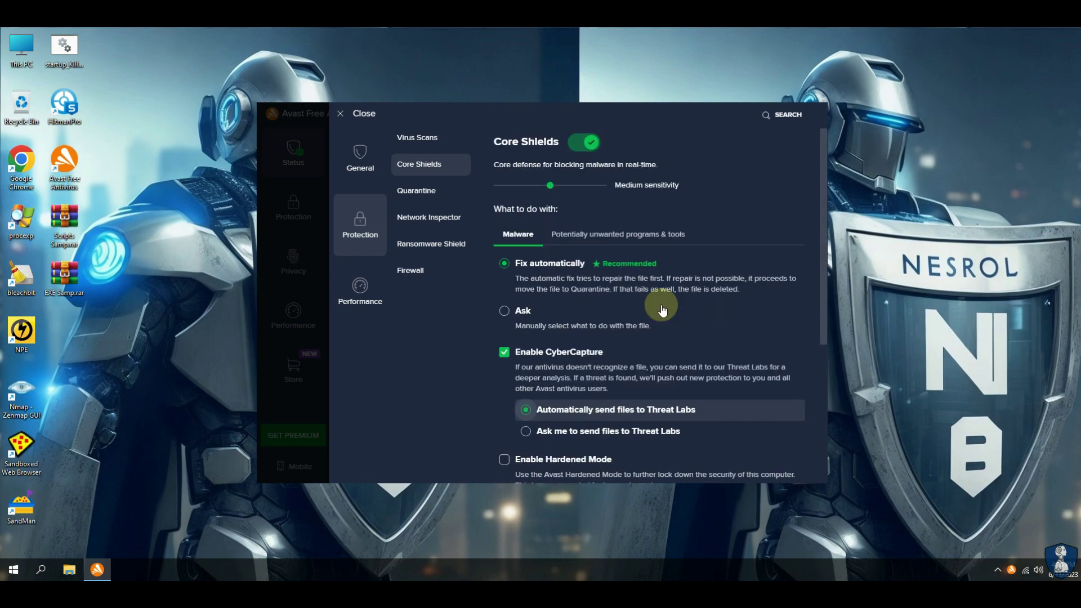
{"action": "scroll", "coordinate": [656, 307], "scroll_direction": "down", "scroll_amount": 4}
{"action": "left_click", "coordinate": [651, 368]}
{"action": "left_click", "coordinate": [711, 365]}
{"action": "scroll", "coordinate": [715, 359], "scroll_direction": "down", "scroll_amount": 3}
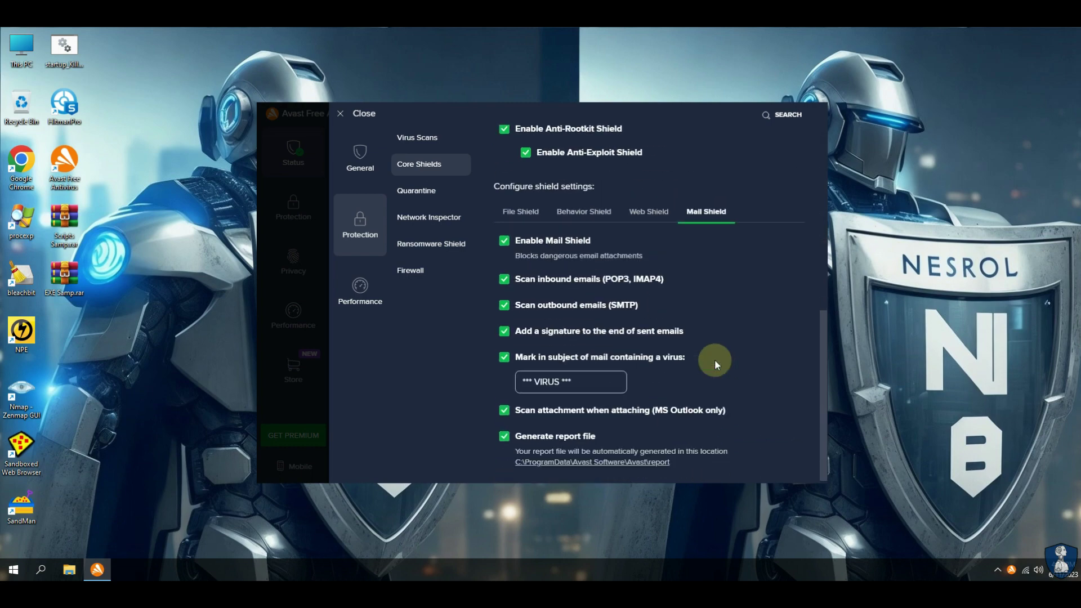
{"action": "scroll", "coordinate": [676, 338], "scroll_direction": "up", "scroll_amount": 6}
Step: Review the Network Inspector, Ransomware Shield and Firewall settings, and close Avast's settings and main window
{"action": "left_click", "coordinate": [428, 217]}
{"action": "left_click", "coordinate": [427, 247]}
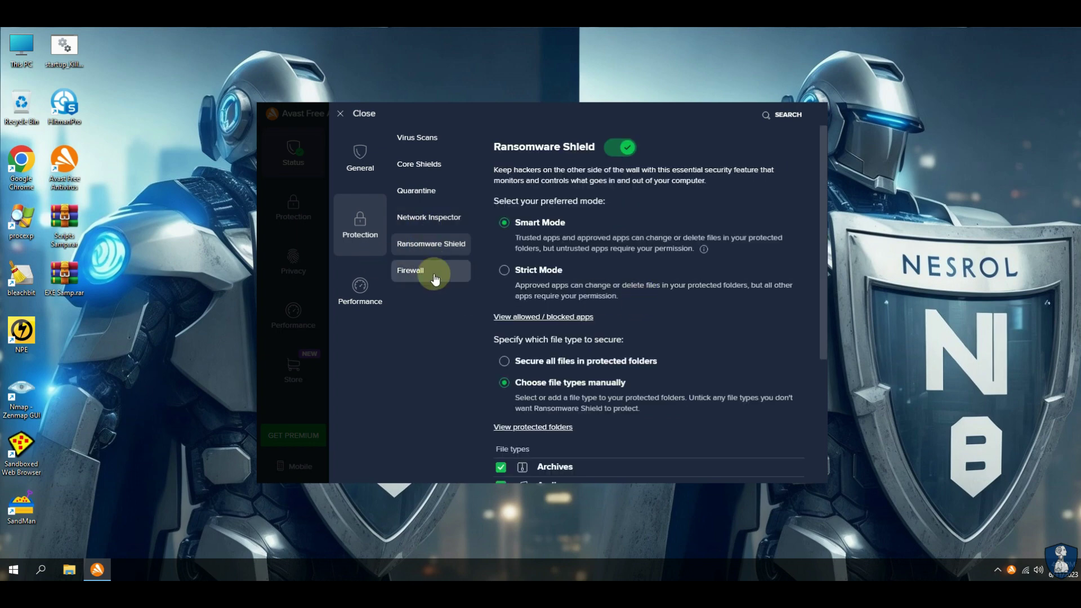
{"action": "left_click", "coordinate": [434, 274]}
{"action": "left_click", "coordinate": [418, 138]}
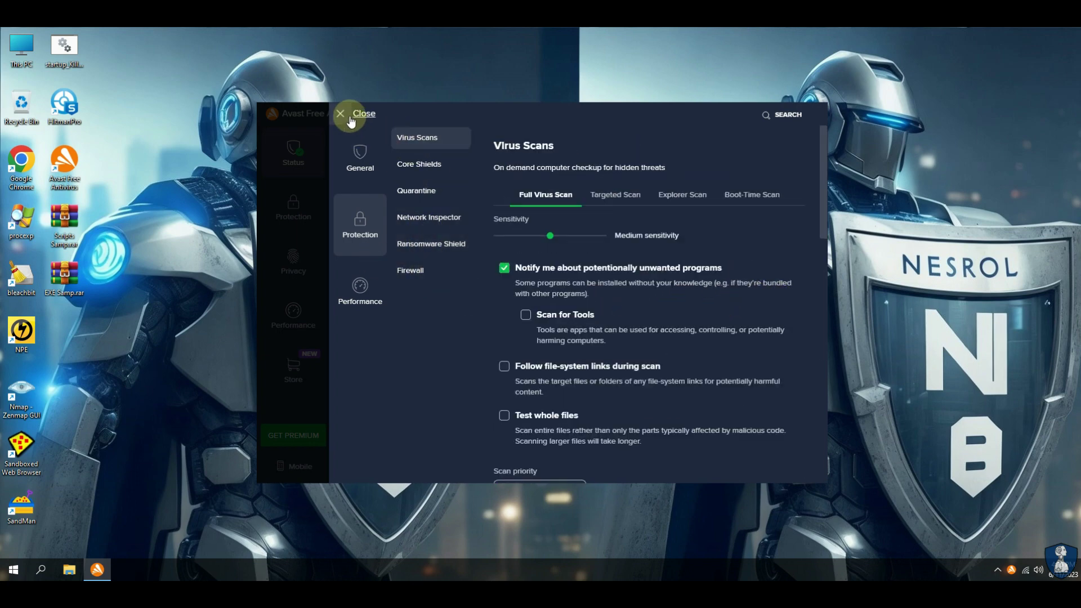
{"action": "left_click", "coordinate": [351, 116]}
{"action": "left_click", "coordinate": [819, 116]}
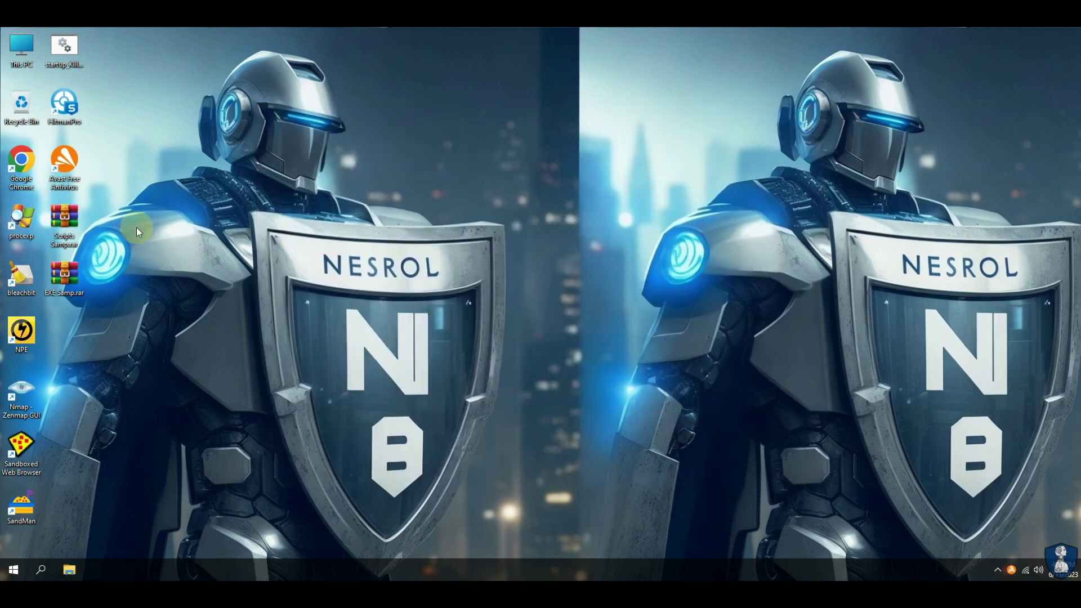
Step: Check for updates to Avast's virus definitions and application, and close the Avast window
{"action": "right_click", "coordinate": [1011, 569]}
{"action": "mouse_move", "coordinate": [1015, 532]}
{"action": "left_click", "coordinate": [855, 533]}
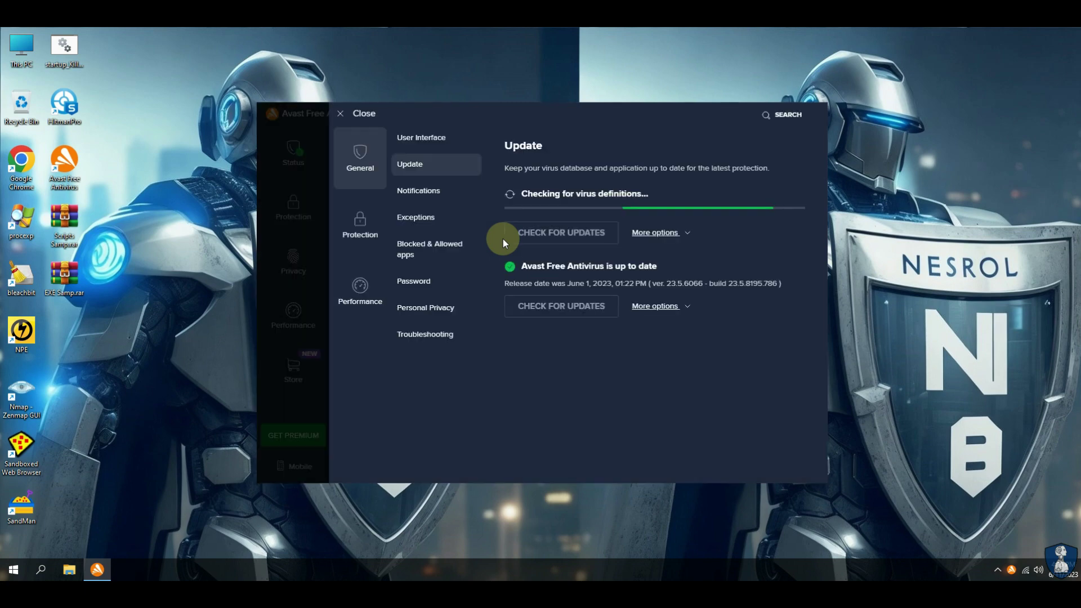
{"action": "left_click", "coordinate": [580, 311]}
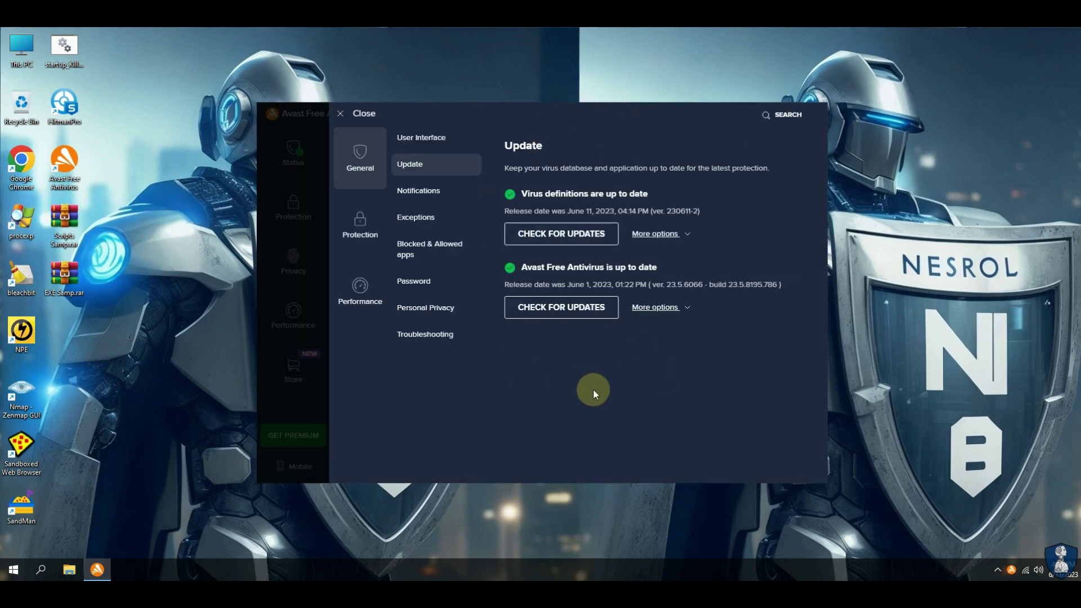
{"action": "left_click", "coordinate": [351, 121]}
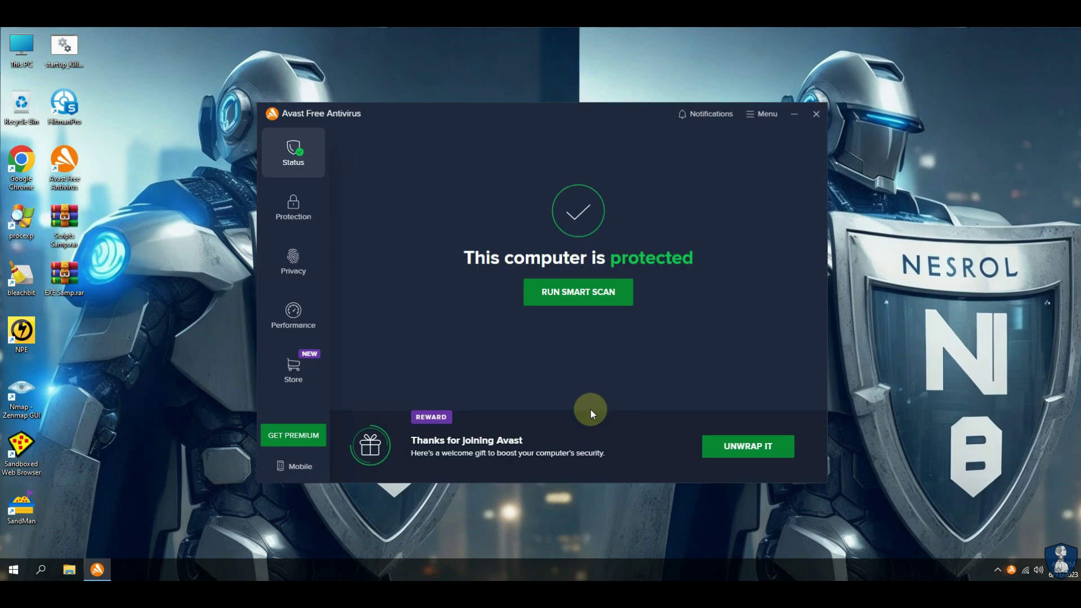
{"action": "left_click", "coordinate": [812, 118]}
Step: Disable Avast's shields until the computer is restarted
{"action": "right_click", "coordinate": [1011, 570]}
{"action": "mouse_move", "coordinate": [1015, 492]}
{"action": "left_click", "coordinate": [871, 536]}
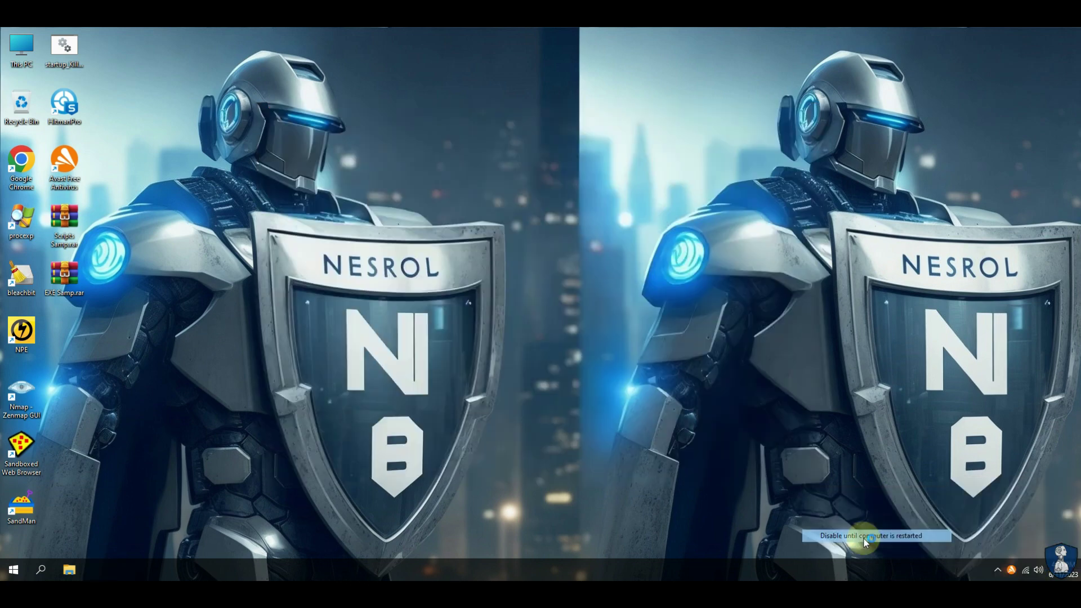
Step: Confirm turning off Avast's shields until restart and refresh the desktop
{"action": "left_click", "coordinate": [598, 404]}
{"action": "right_click", "coordinate": [367, 174]}
{"action": "left_click", "coordinate": [393, 207]}
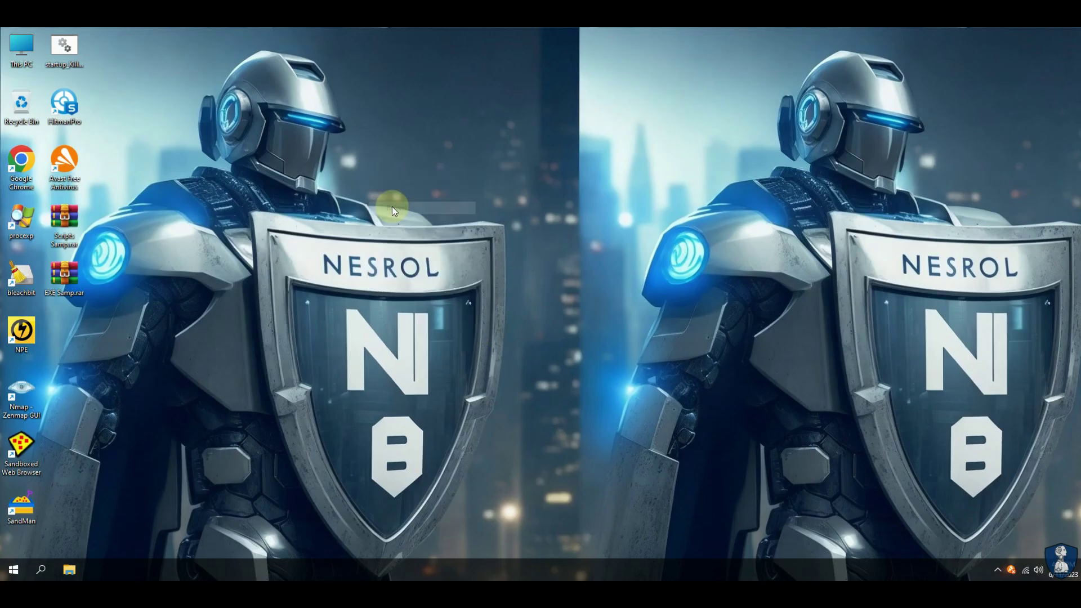
{"action": "right_click", "coordinate": [392, 206]}
{"action": "left_click", "coordinate": [405, 240]}
Step: Extract the EXE Samp.rar archive on the desktop, entering the archive password
{"action": "right_click", "coordinate": [55, 275]}
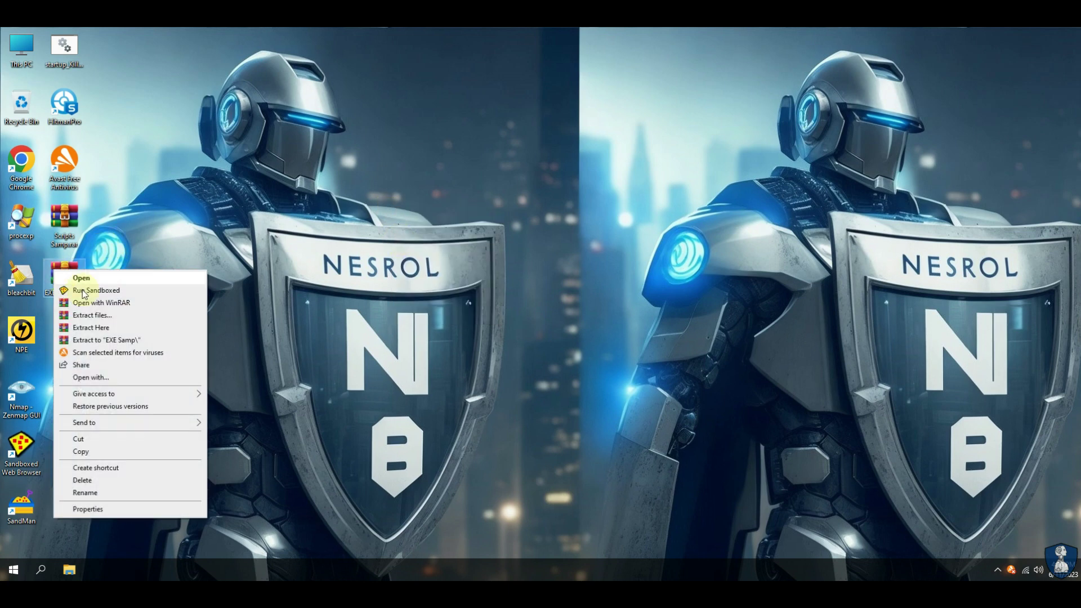
{"action": "left_click", "coordinate": [111, 324]}
{"action": "type", "text": "i"}
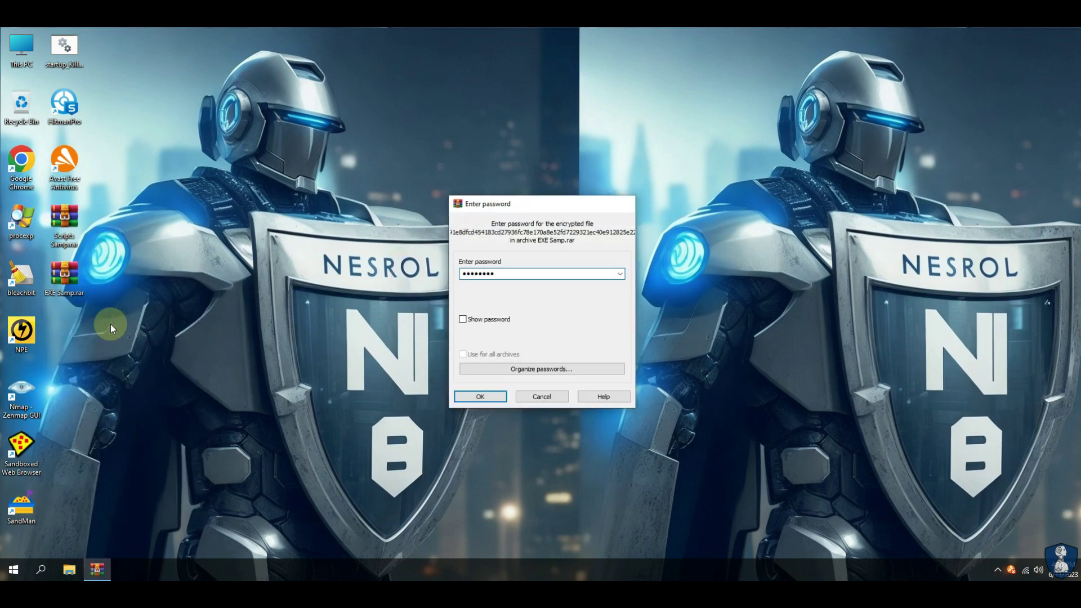
{"action": "key", "text": "Return"}
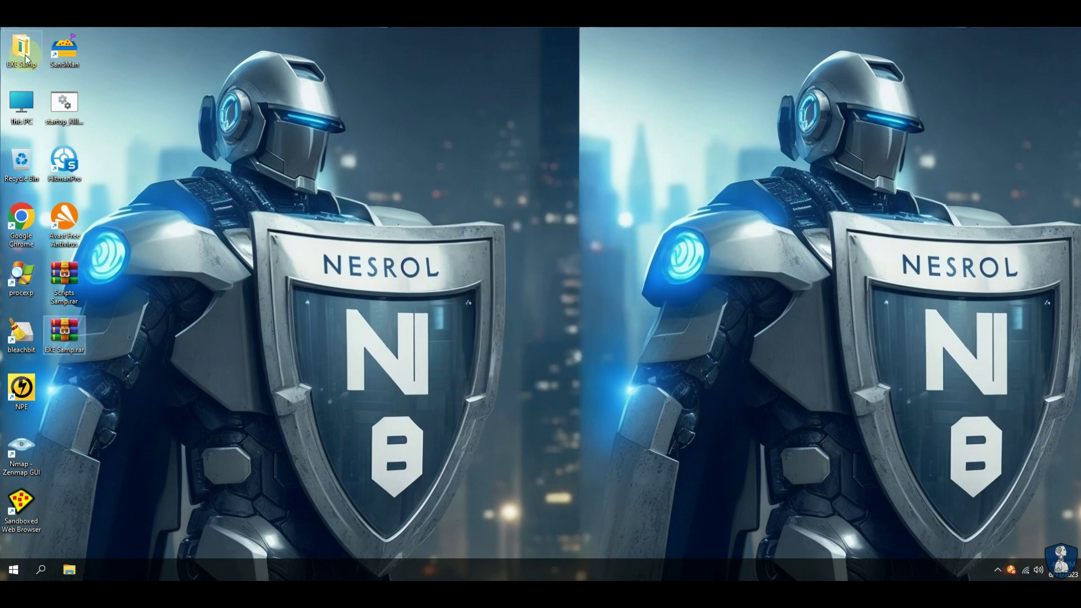
Step: Reposition the extracted EXE Samp folder among the desktop icons, look through its sample files and minimize its window
{"action": "left_click_drag", "start_coordinate": [21, 48], "coordinate": [94, 80]}
{"action": "double_click", "coordinate": [69, 56]}
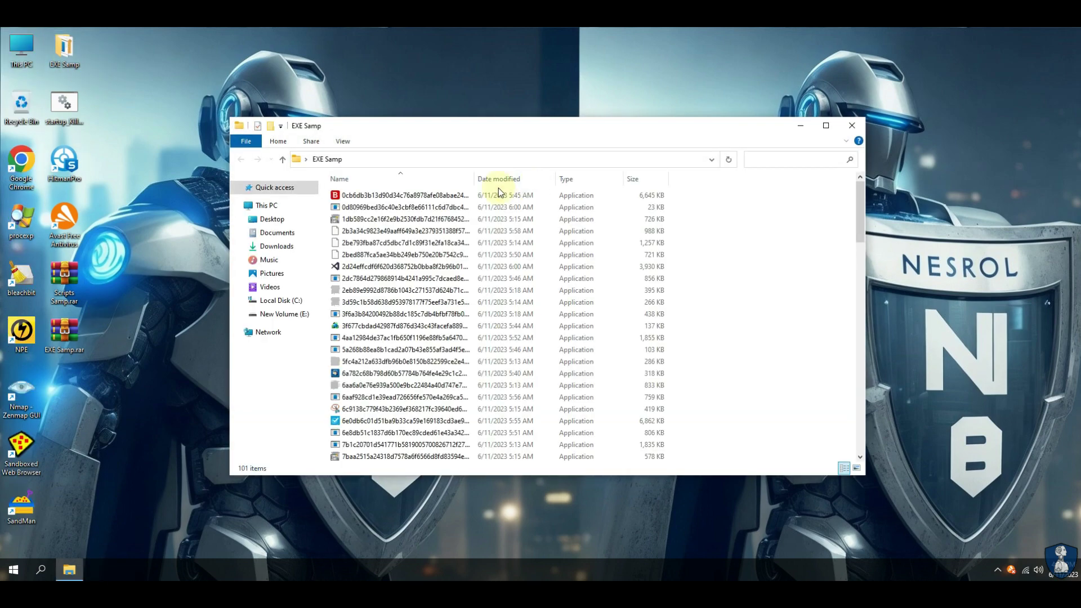
{"action": "scroll", "coordinate": [398, 411], "scroll_direction": "down", "scroll_amount": 20}
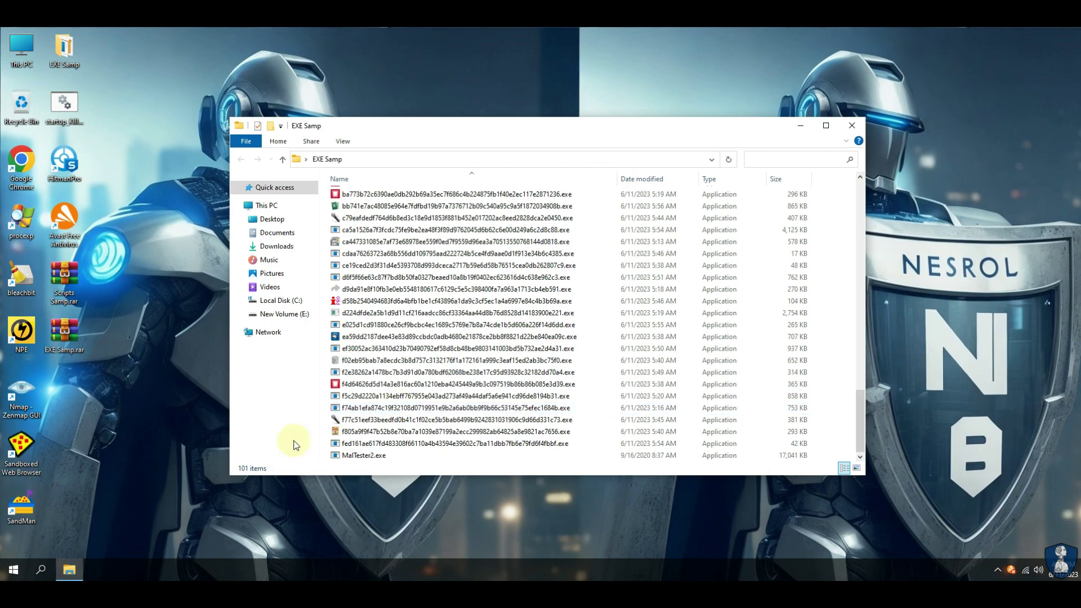
{"action": "left_click", "coordinate": [800, 125]}
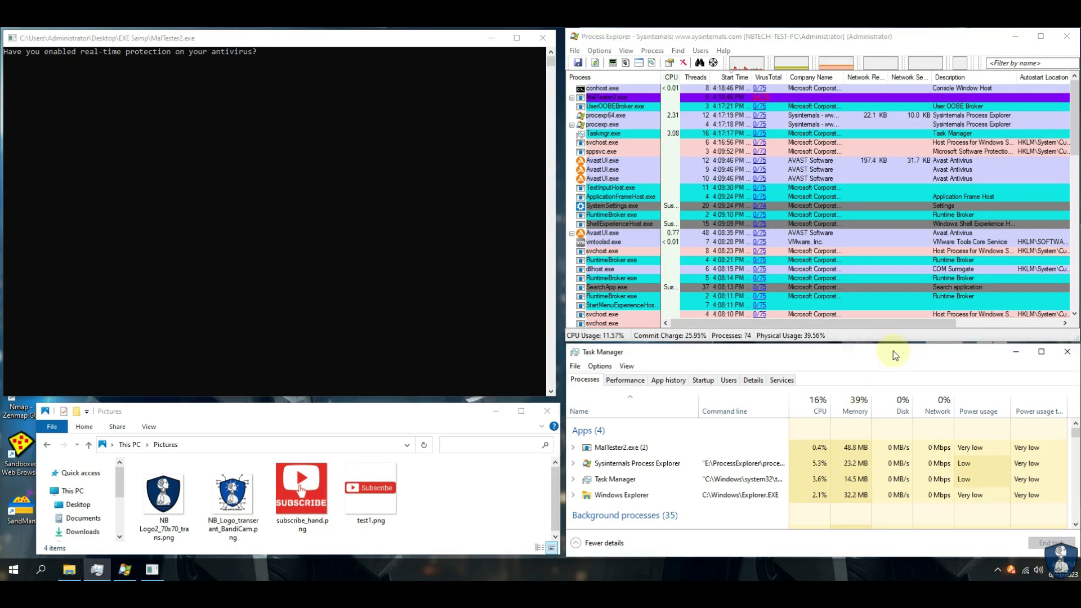
Step: Turn all of Avast's shields back on with MalTester2 waiting in its console
{"action": "left_click", "coordinate": [437, 414]}
{"action": "left_click", "coordinate": [289, 45]}
{"action": "right_click", "coordinate": [1011, 569]}
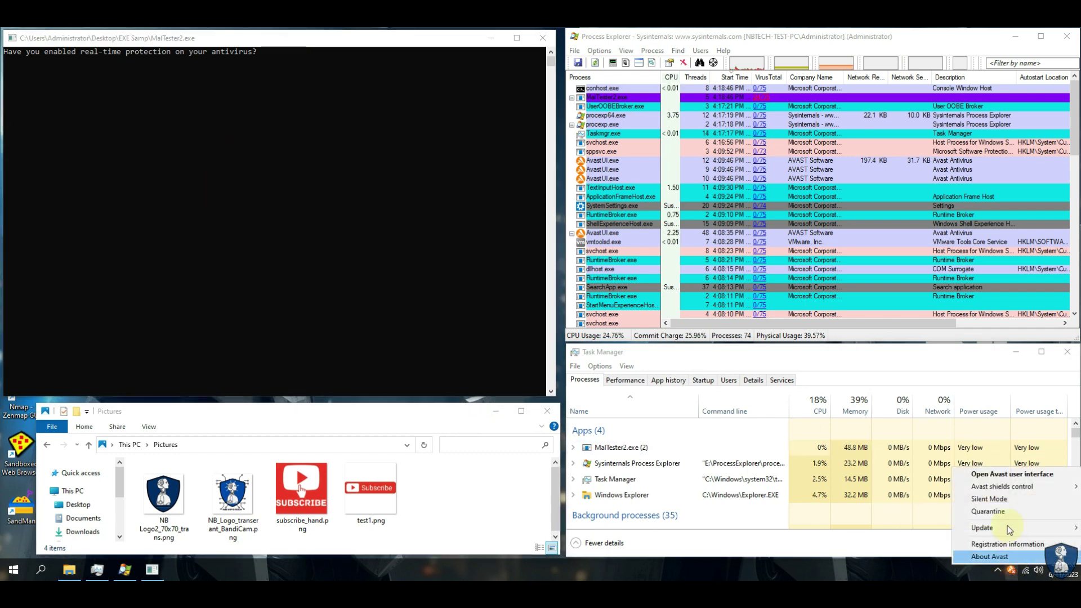
{"action": "mouse_move", "coordinate": [1012, 492]}
{"action": "left_click", "coordinate": [858, 487]}
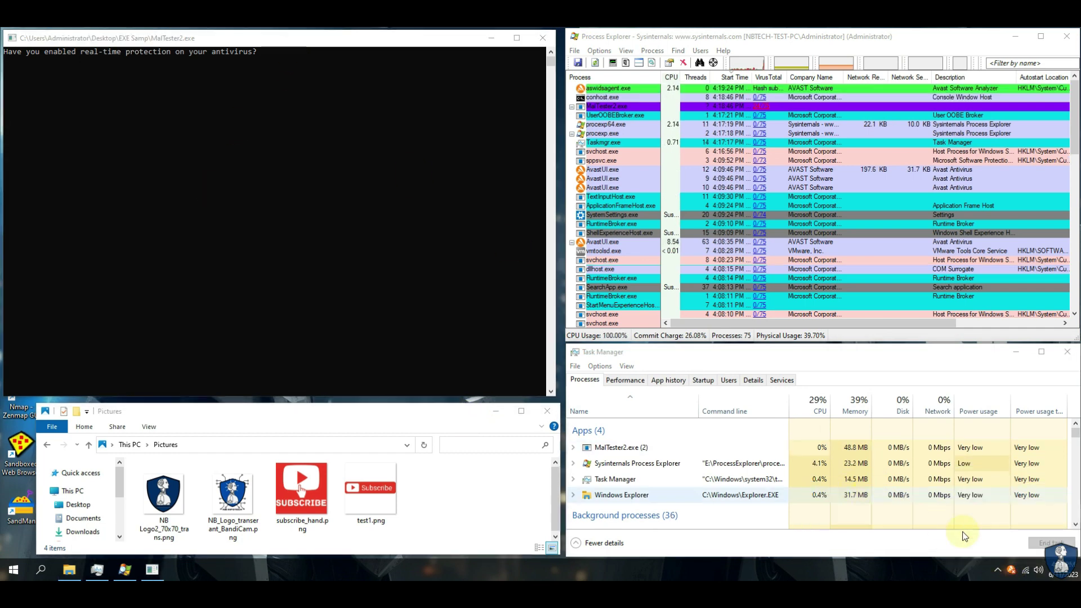
Step: Check the Core Shields and Firewall status in Avast's main window, and close the window
{"action": "right_click", "coordinate": [1012, 571]}
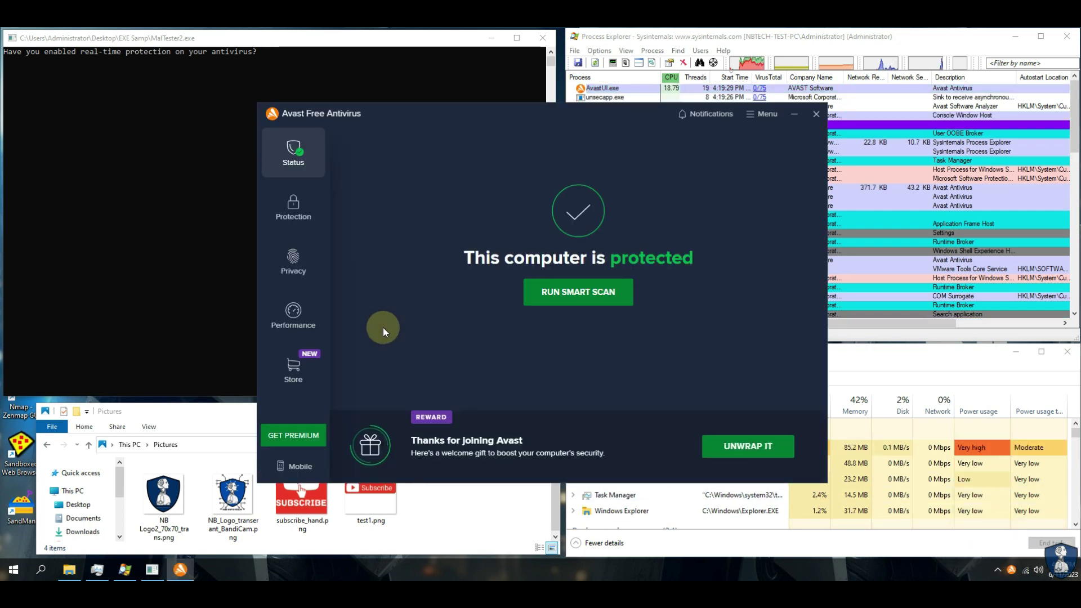
{"action": "left_click", "coordinate": [294, 205]}
{"action": "left_click", "coordinate": [502, 220]}
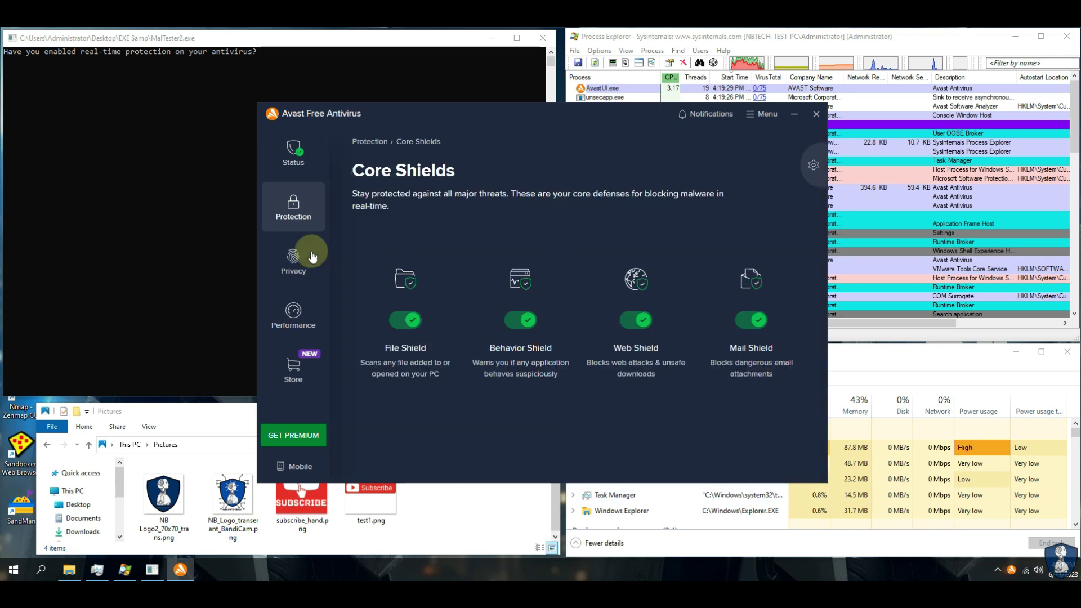
{"action": "left_click", "coordinate": [293, 209]}
{"action": "left_click", "coordinate": [496, 332]}
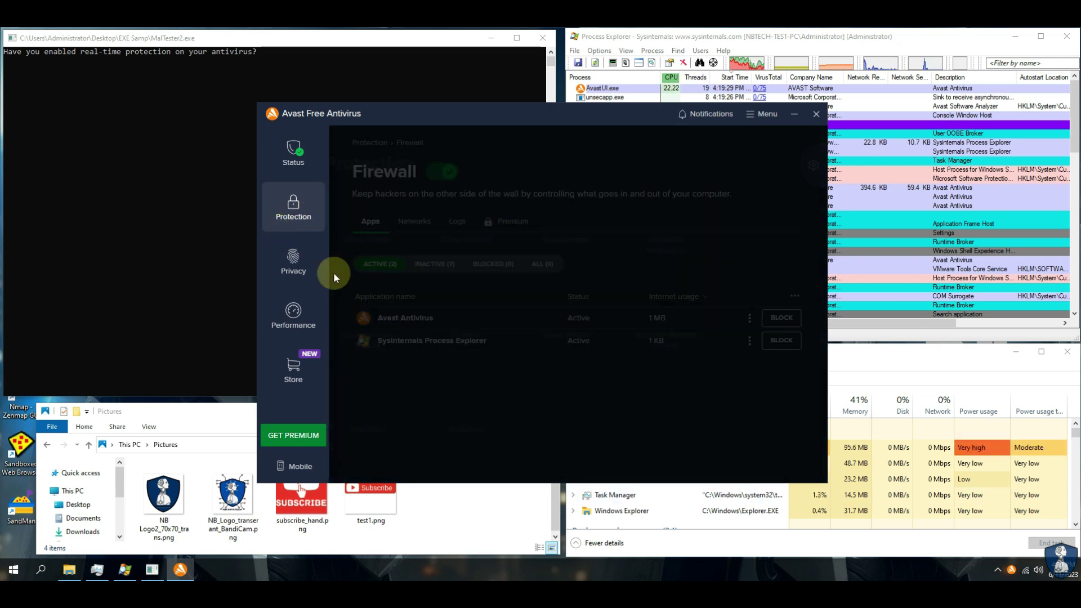
{"action": "left_click", "coordinate": [816, 115]}
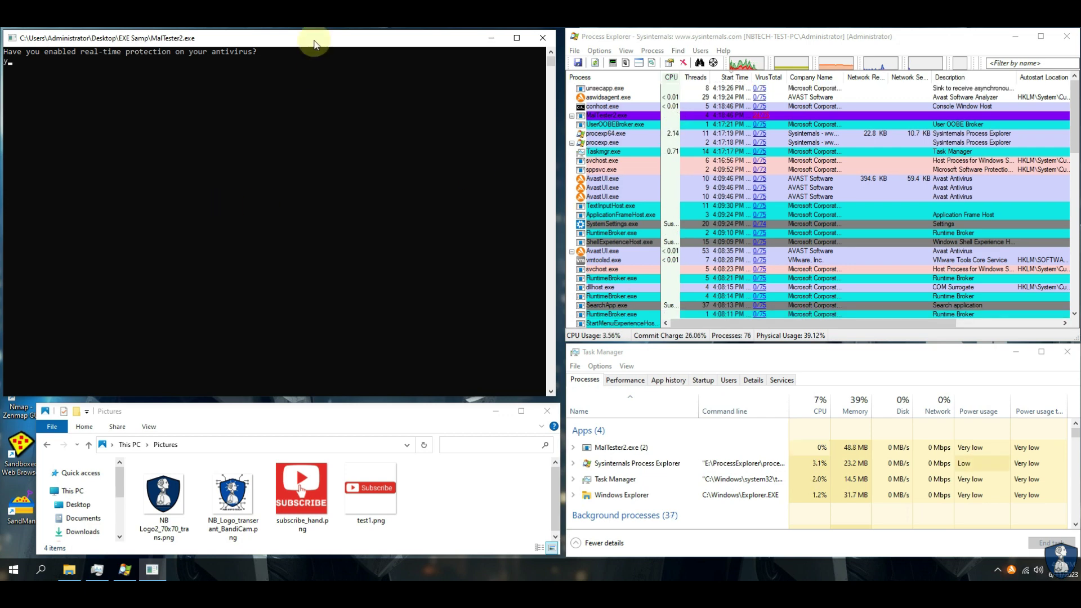
Step: Start the MalTester2 run by answering y to the real-time protection question, and move Avast's threat alert off the console
{"action": "key", "text": "Return"}
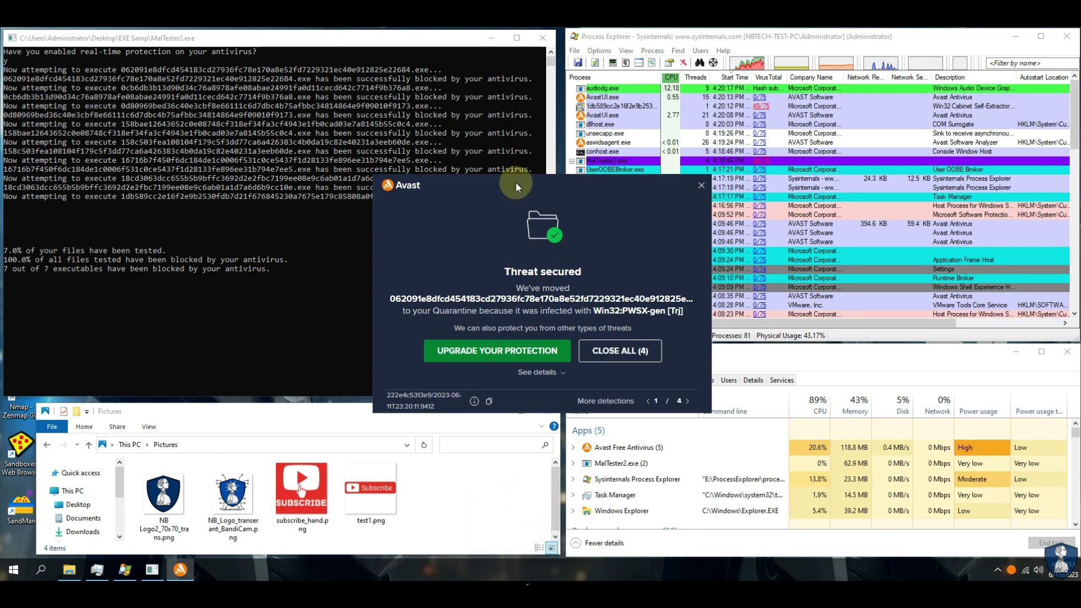
{"action": "left_click_drag", "start_coordinate": [517, 181], "coordinate": [364, 410]}
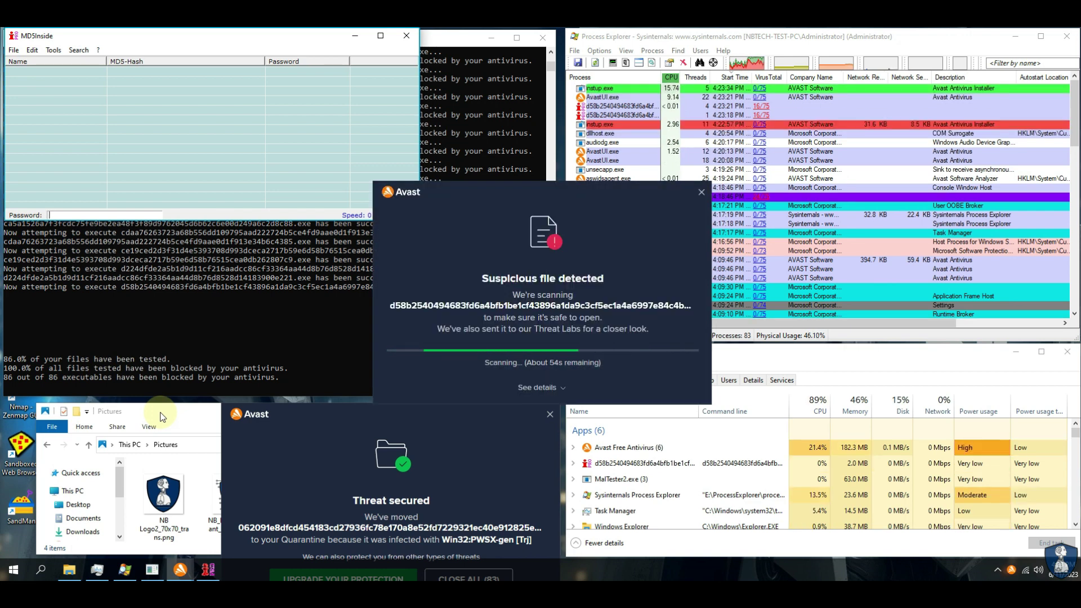
Step: Close the MD5Inside window launched by a sample and dismiss Avast's notification about the scanned file
{"action": "left_click", "coordinate": [369, 39]}
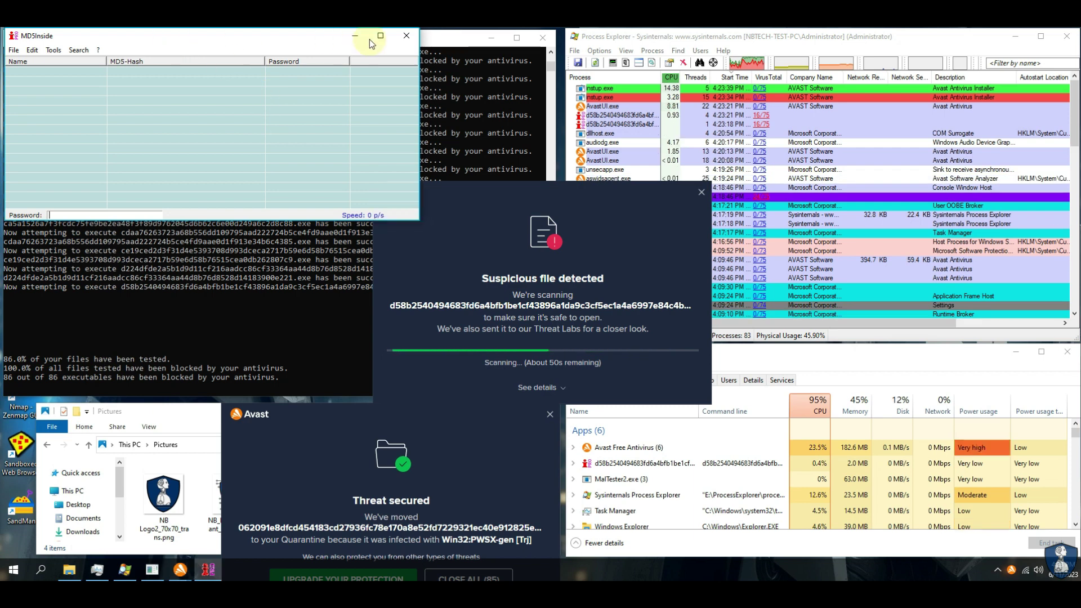
{"action": "left_click", "coordinate": [403, 36]}
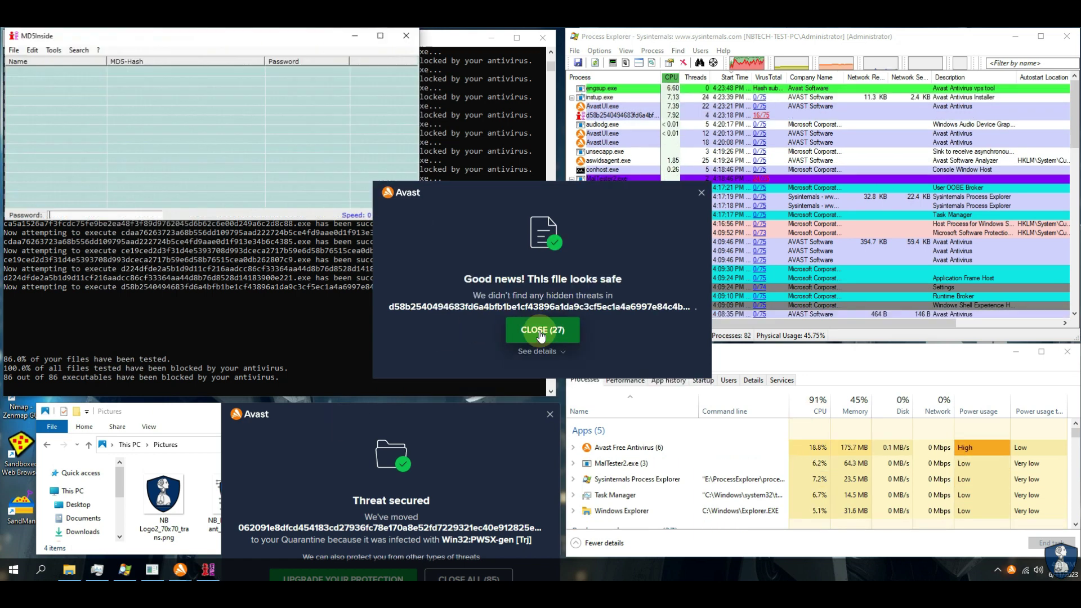
{"action": "left_click", "coordinate": [539, 331]}
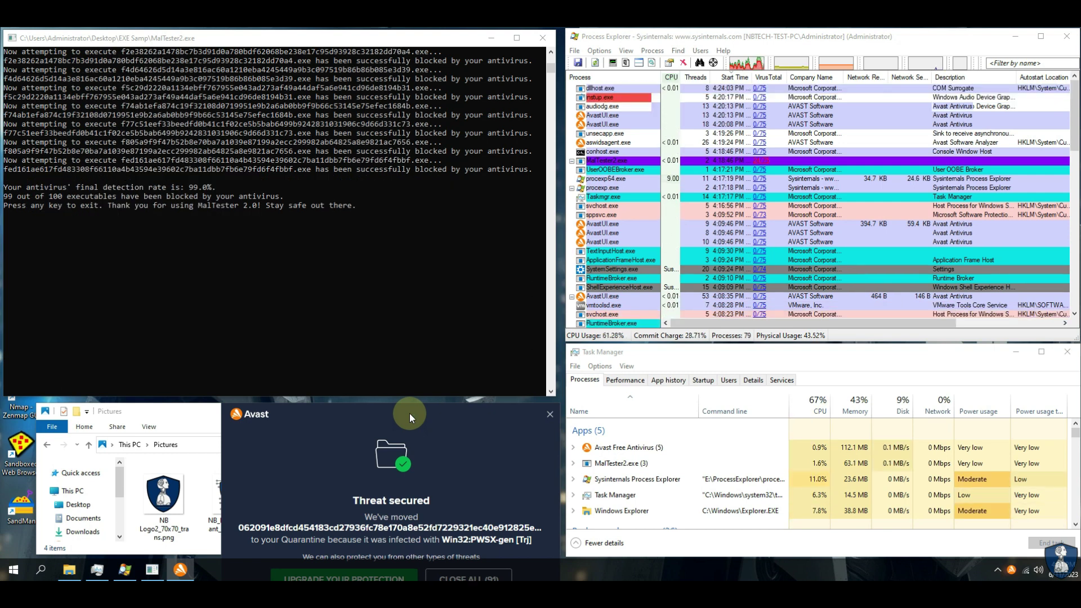
Step: Examine MalTester2's final detection rate, blocked-executables line and earlier log entries
{"action": "left_click_drag", "start_coordinate": [410, 414], "coordinate": [397, 319]}
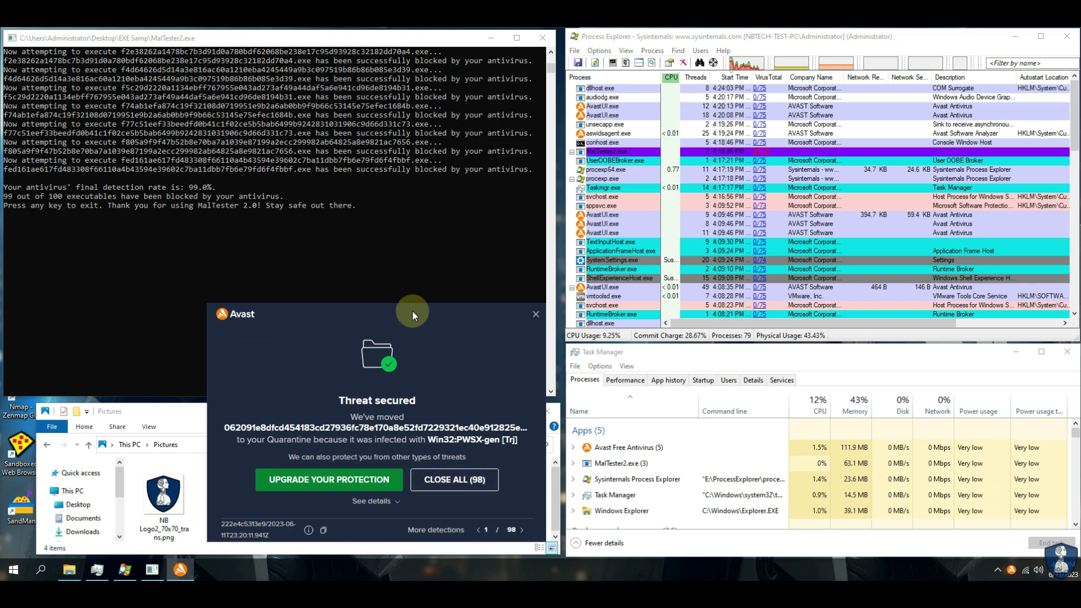
{"action": "left_click", "coordinate": [318, 48]}
{"action": "left_click_drag", "start_coordinate": [3, 186], "coordinate": [131, 189]}
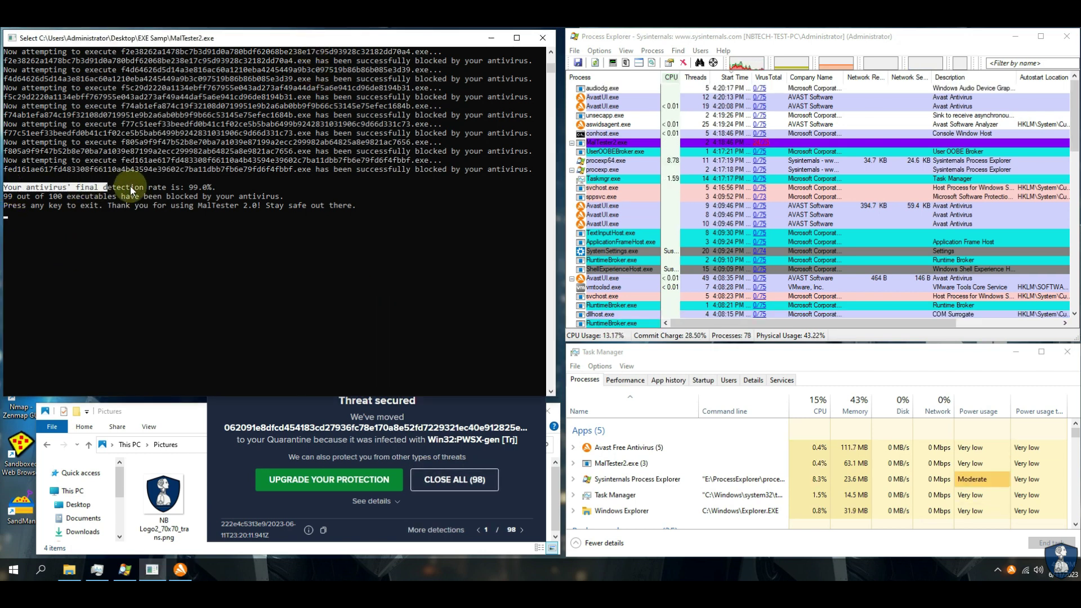
{"action": "left_click_drag", "start_coordinate": [5, 196], "coordinate": [306, 201]}
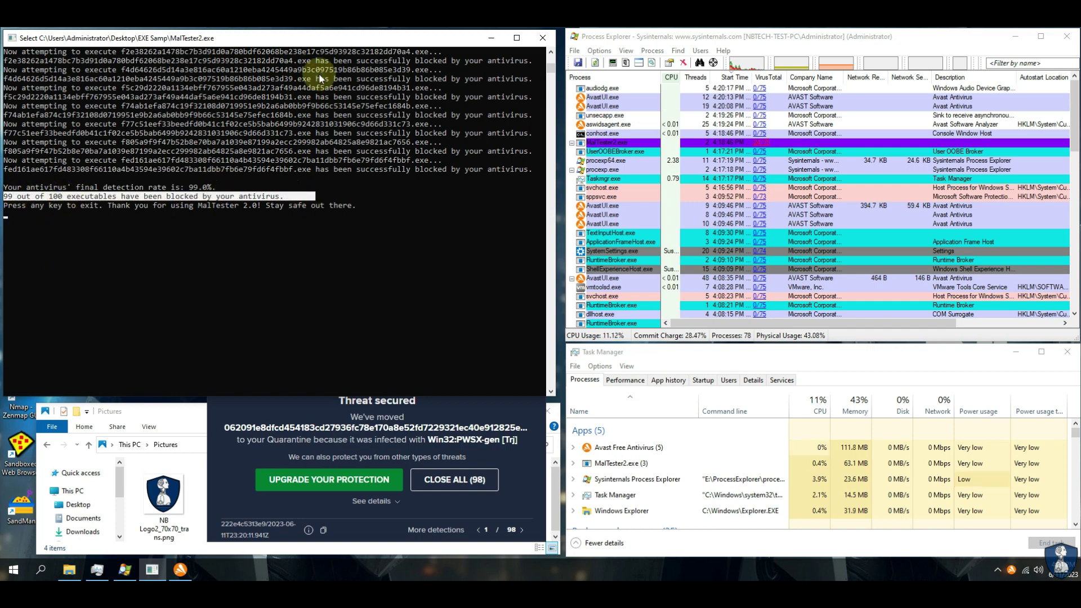
{"action": "scroll", "coordinate": [374, 234], "scroll_direction": "up", "scroll_amount": 10}
Step: Close the MalTester2 console and dismiss all of Avast's threat alerts
{"action": "left_click", "coordinate": [548, 40]}
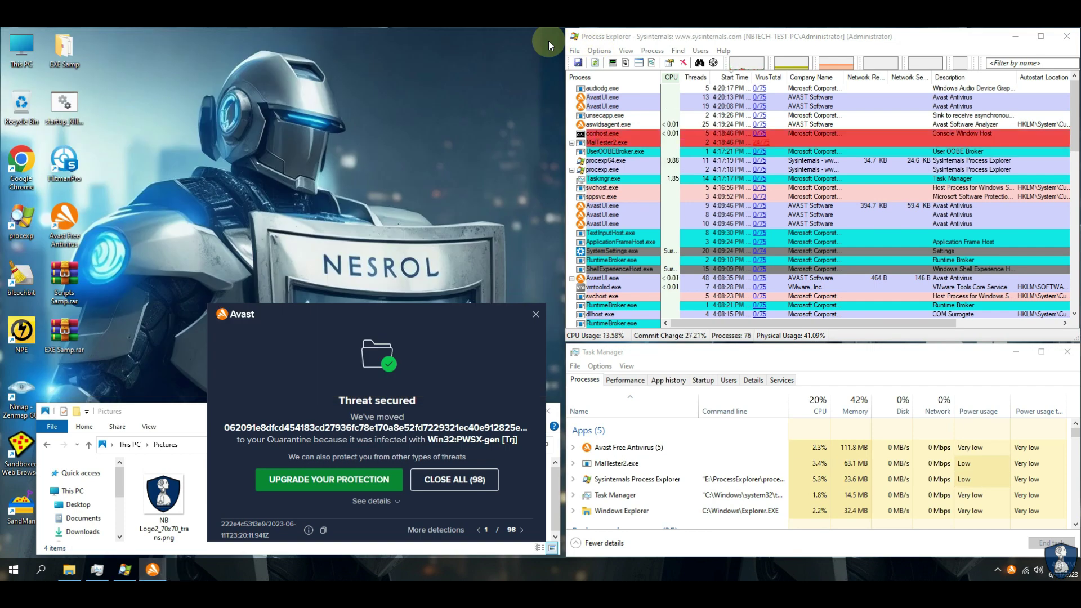
{"action": "left_click_drag", "start_coordinate": [400, 313], "coordinate": [402, 102]}
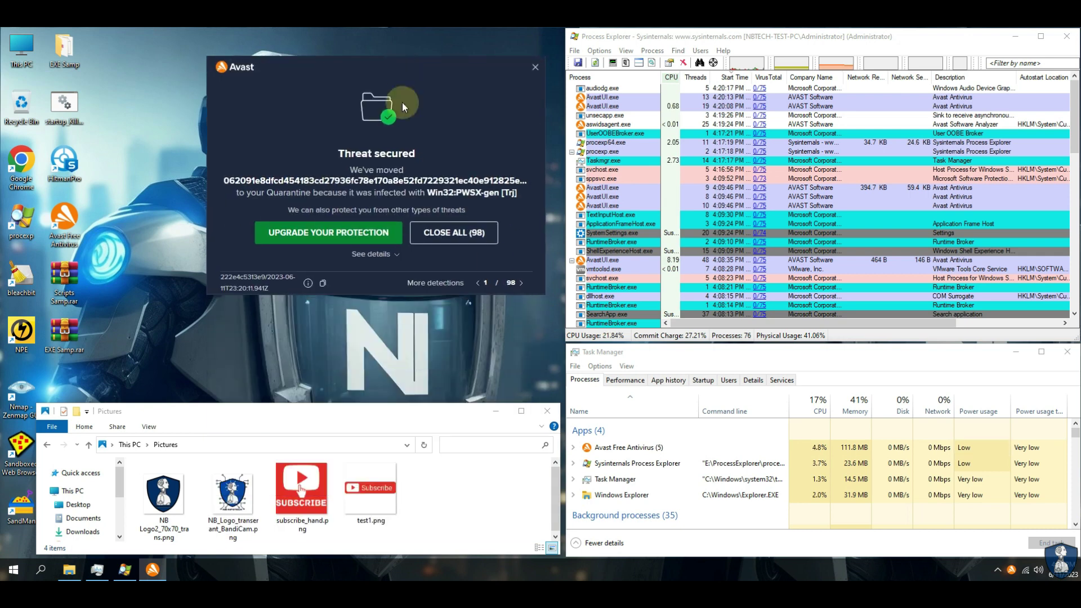
{"action": "left_click", "coordinate": [460, 237]}
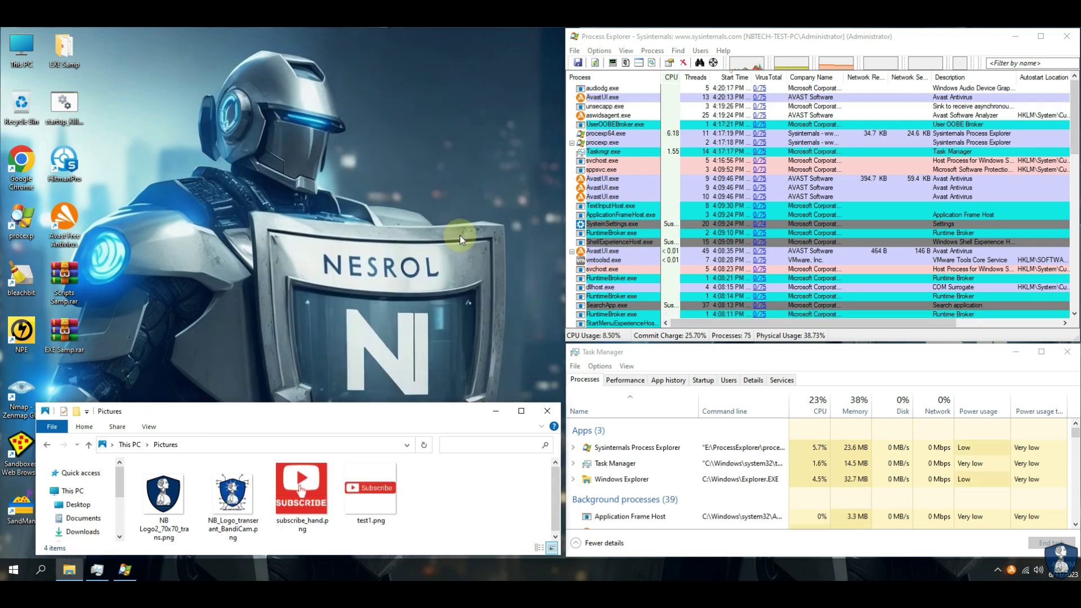
Step: Permanently delete MalTester2.exe and MalTester2-log.txt from the EXE Samp folder on the desktop
{"action": "left_click_drag", "start_coordinate": [340, 413], "coordinate": [341, 255]}
{"action": "left_click", "coordinate": [78, 346]}
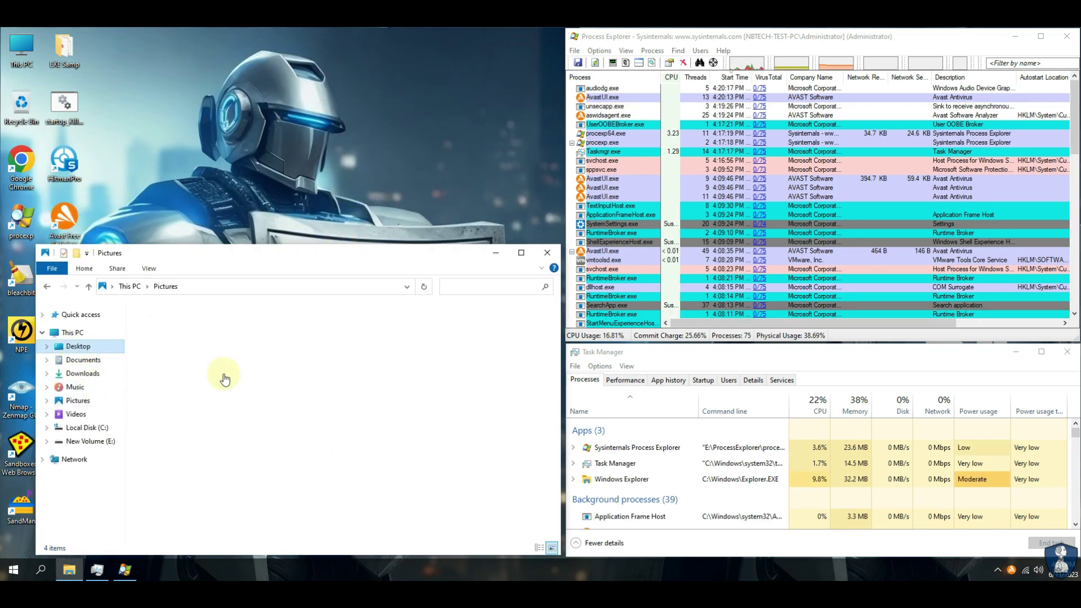
{"action": "double_click", "coordinate": [153, 322]}
{"action": "left_click_drag", "start_coordinate": [162, 402], "coordinate": [169, 346]}
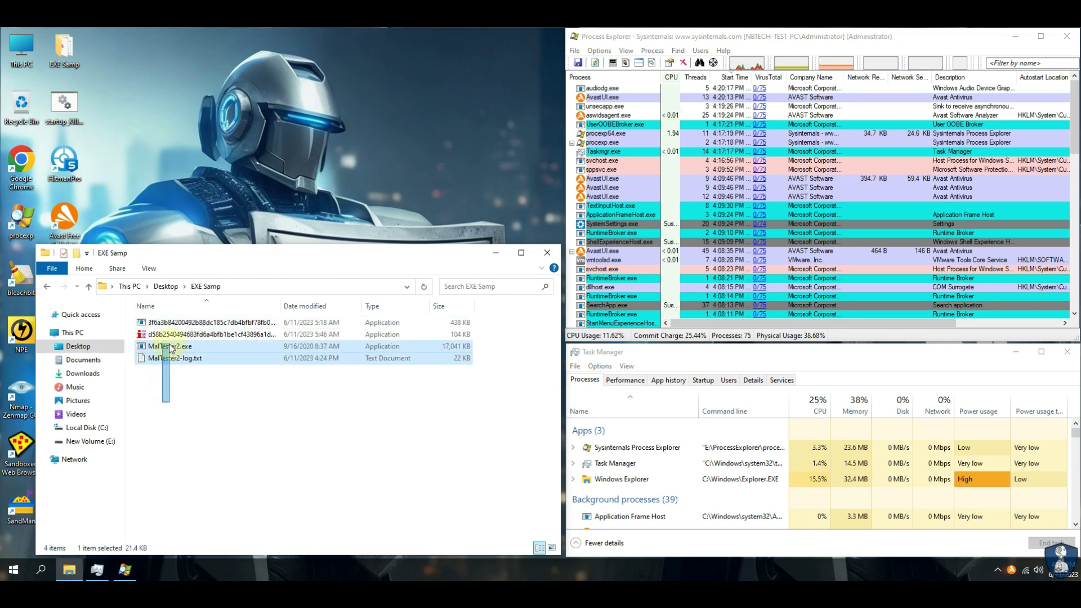
{"action": "key", "text": "shift+Delete"}
{"action": "key", "text": "Return"}
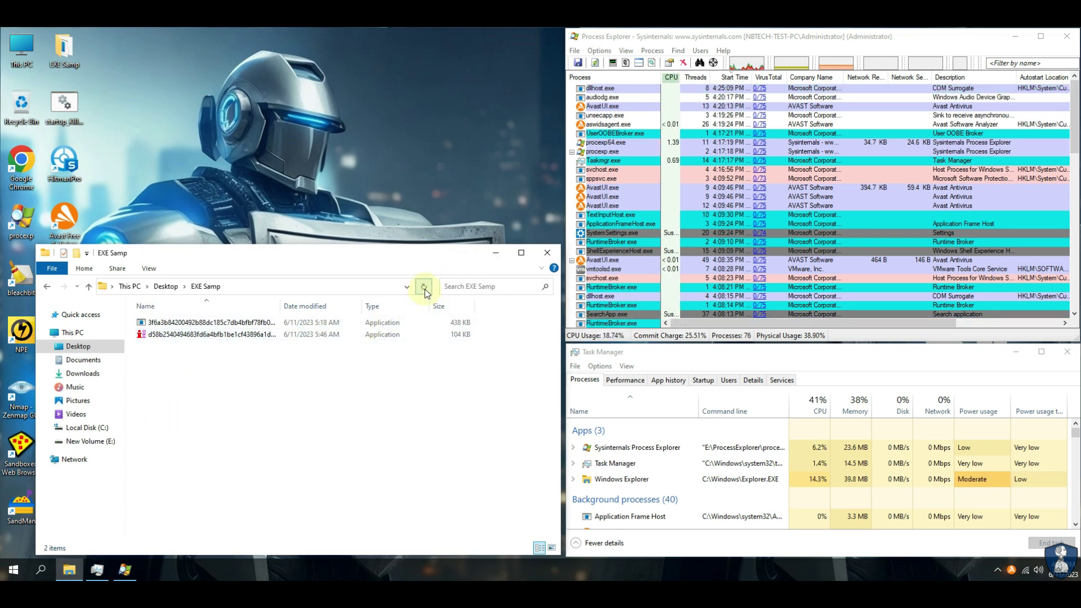
Step: Scan the EXE Samp folder for viruses with Avast, view the scan details and close the open windows
{"action": "left_click", "coordinate": [166, 286]}
{"action": "right_click", "coordinate": [152, 324]}
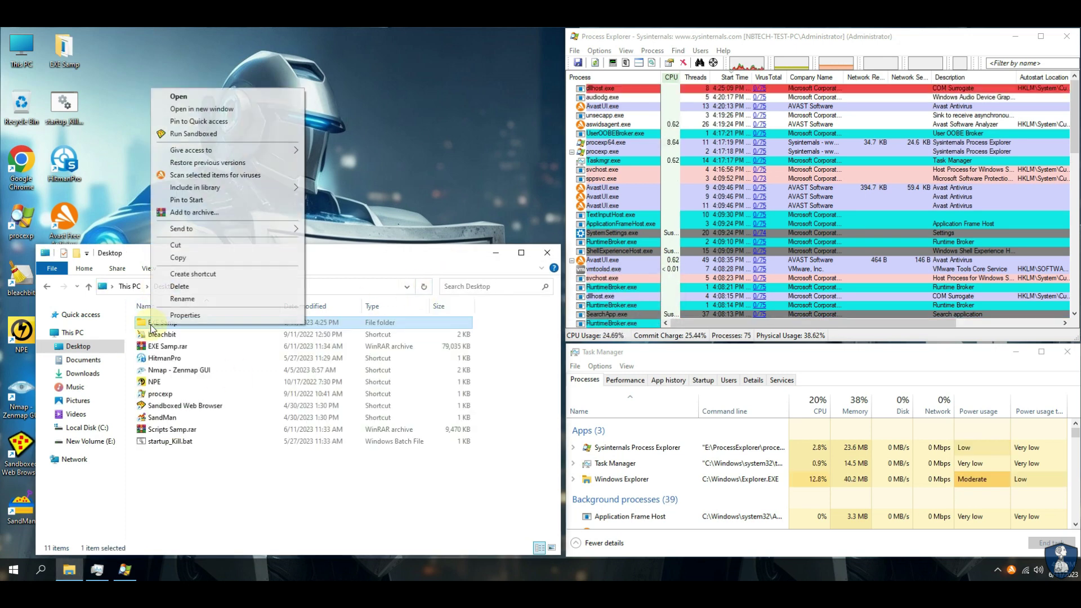
{"action": "left_click", "coordinate": [203, 176]}
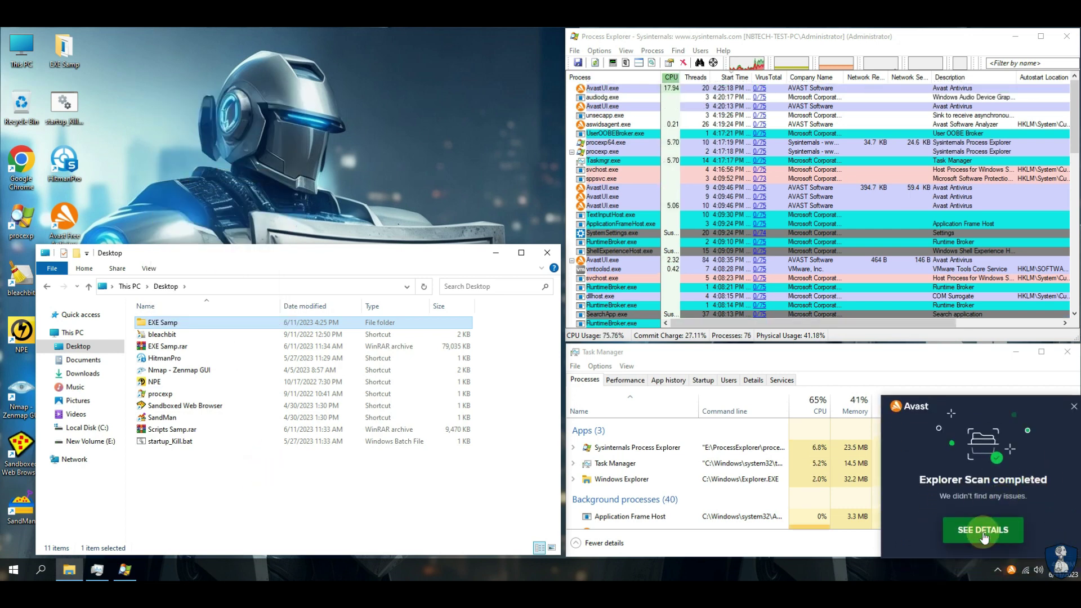
{"action": "left_click", "coordinate": [984, 530]}
{"action": "double_click", "coordinate": [447, 405]}
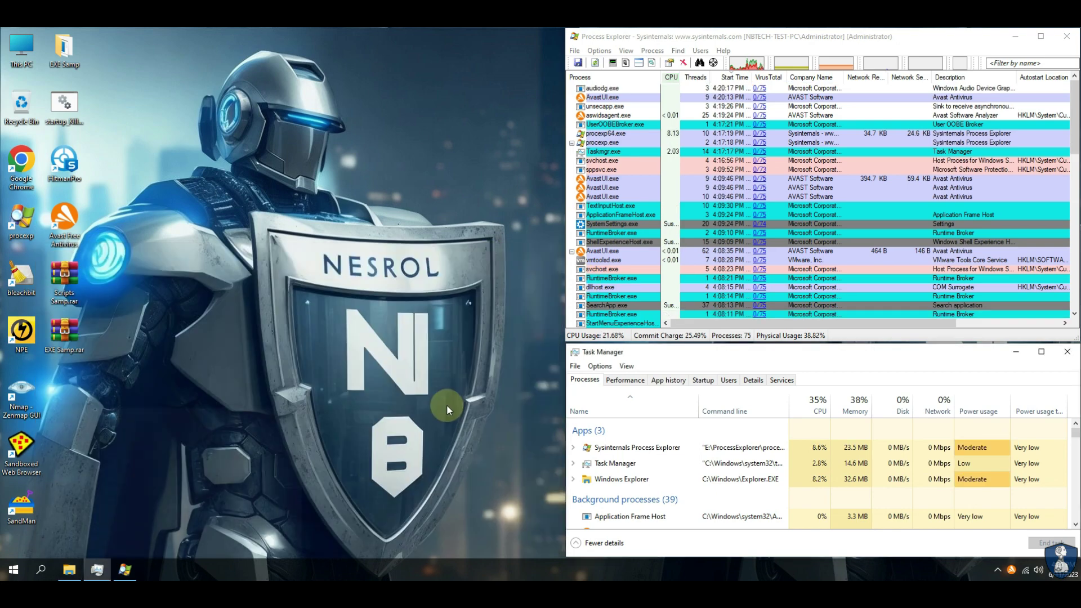
Step: Inspect the running processes in Task Manager and Process Explorer, and close both programs
{"action": "left_click", "coordinate": [699, 386]}
{"action": "left_click", "coordinate": [587, 381]}
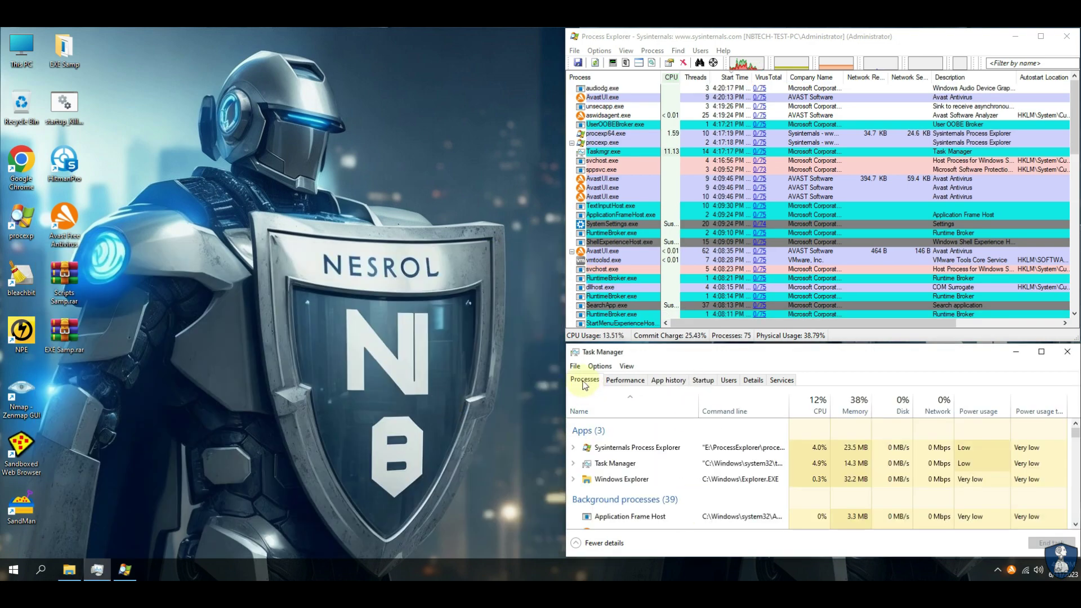
{"action": "left_click", "coordinate": [789, 88]}
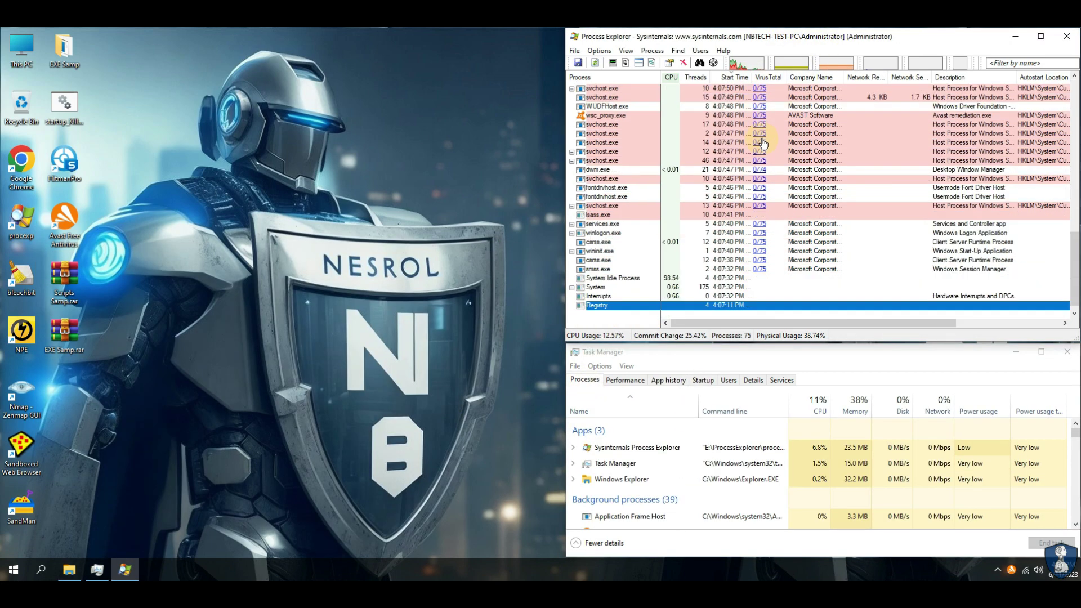
{"action": "left_click", "coordinate": [1069, 43]}
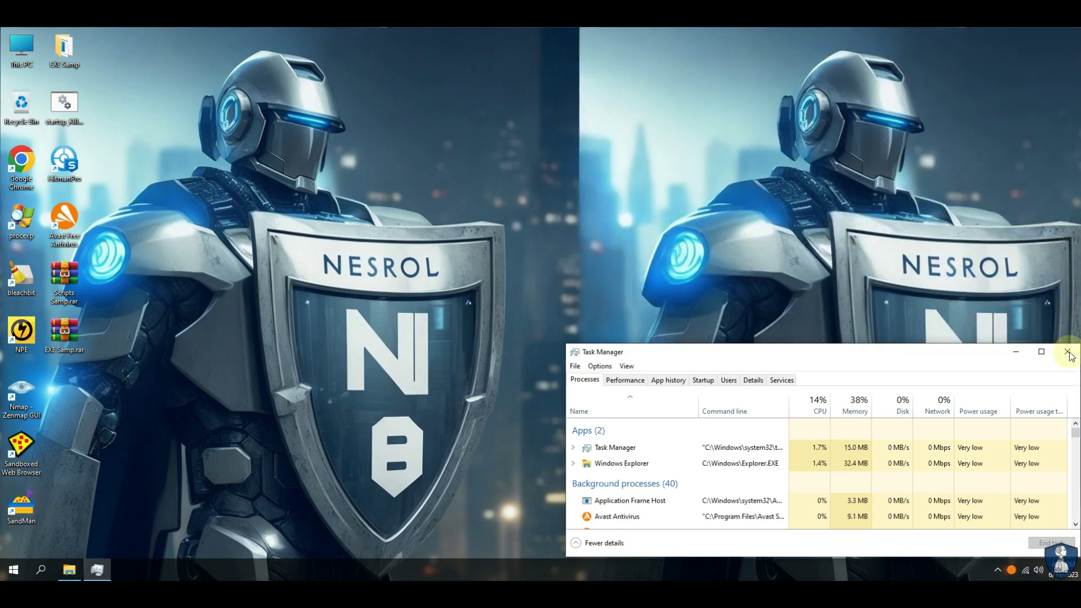
{"action": "left_click", "coordinate": [1067, 352]}
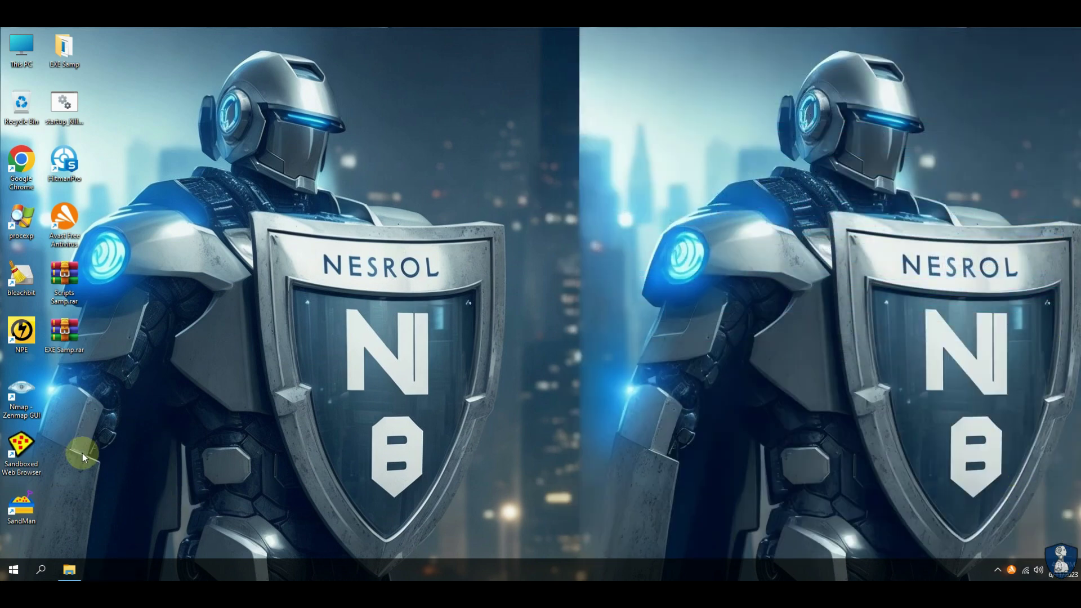
Step: Open Task Manager and Process Explorer to monitor the running processes during the script test
{"action": "right_click", "coordinate": [197, 570]}
{"action": "left_click", "coordinate": [248, 515]}
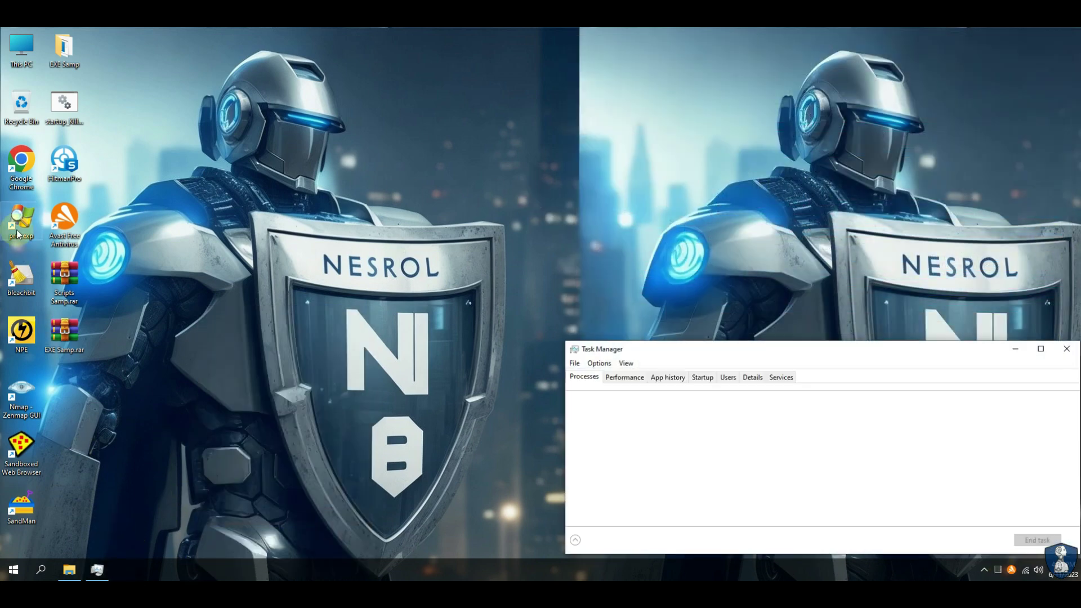
{"action": "double_click", "coordinate": [17, 231]}
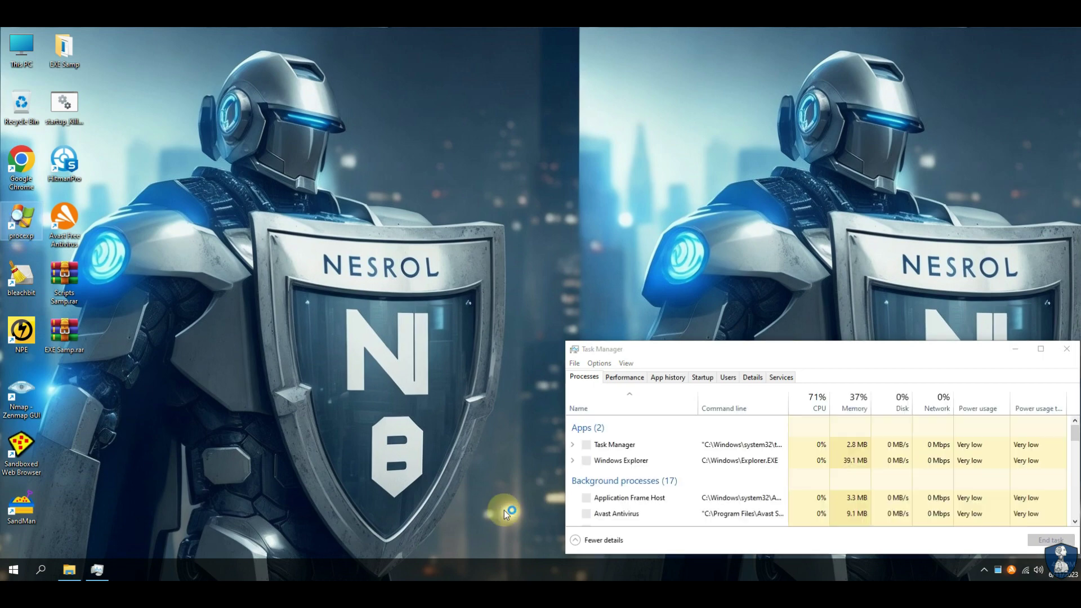
Step: Disable all Avast shields until the computer is restarted, confirm stopping them and refresh the desktop
{"action": "right_click", "coordinate": [1013, 573]}
{"action": "mouse_move", "coordinate": [1002, 495]}
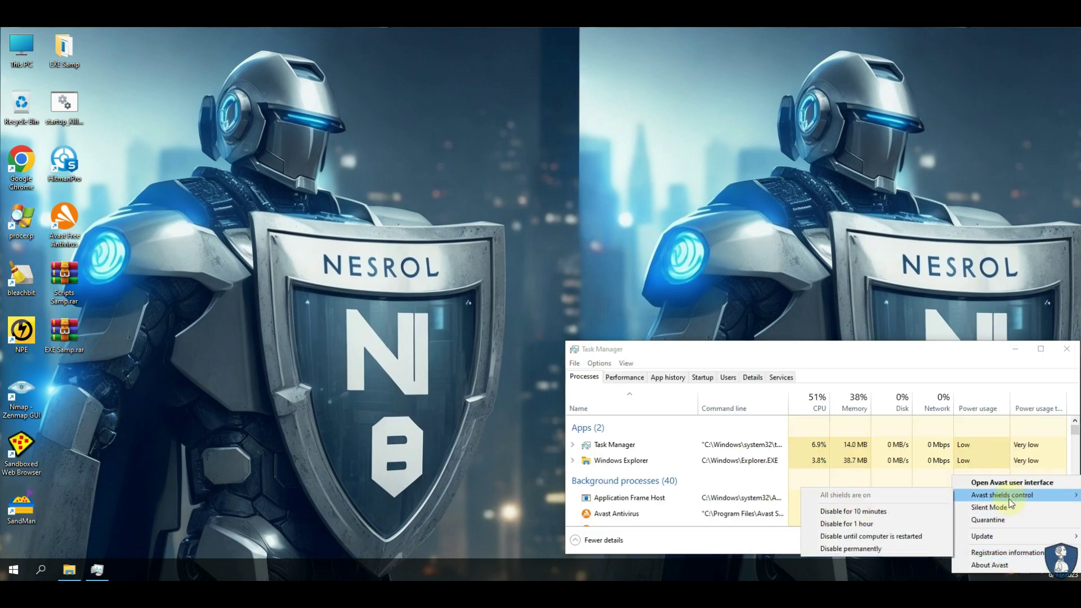
{"action": "left_click", "coordinate": [883, 538]}
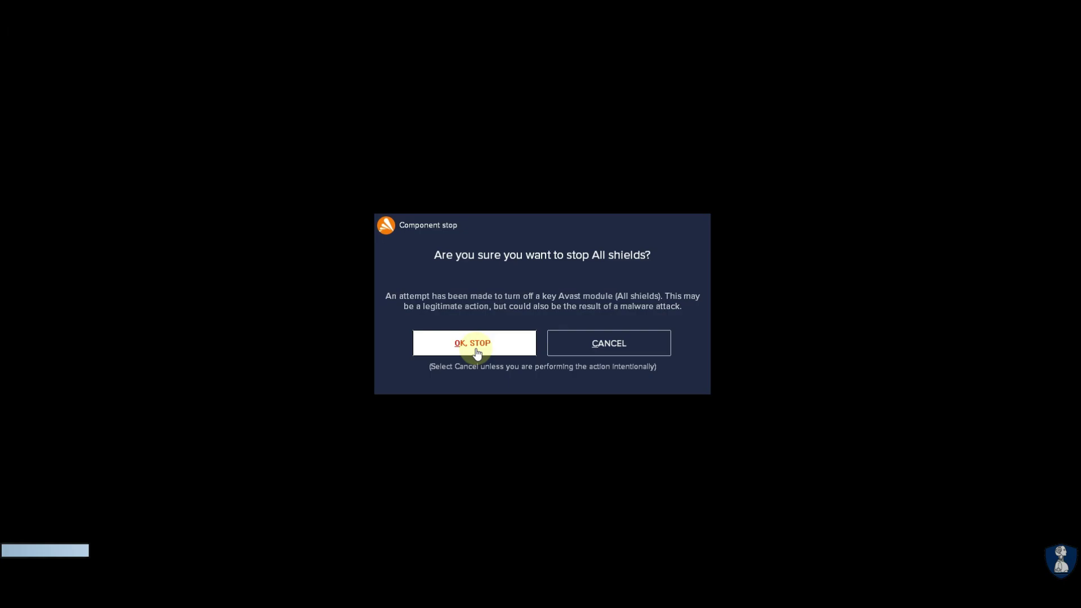
{"action": "left_click", "coordinate": [475, 350]}
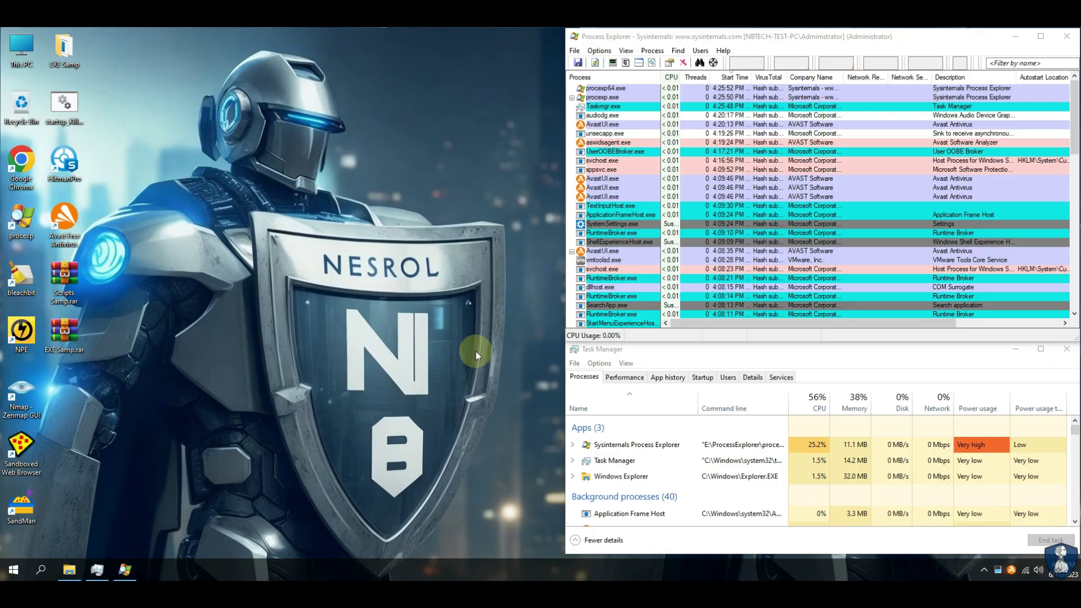
{"action": "right_click", "coordinate": [358, 293]}
{"action": "left_click", "coordinate": [390, 329]}
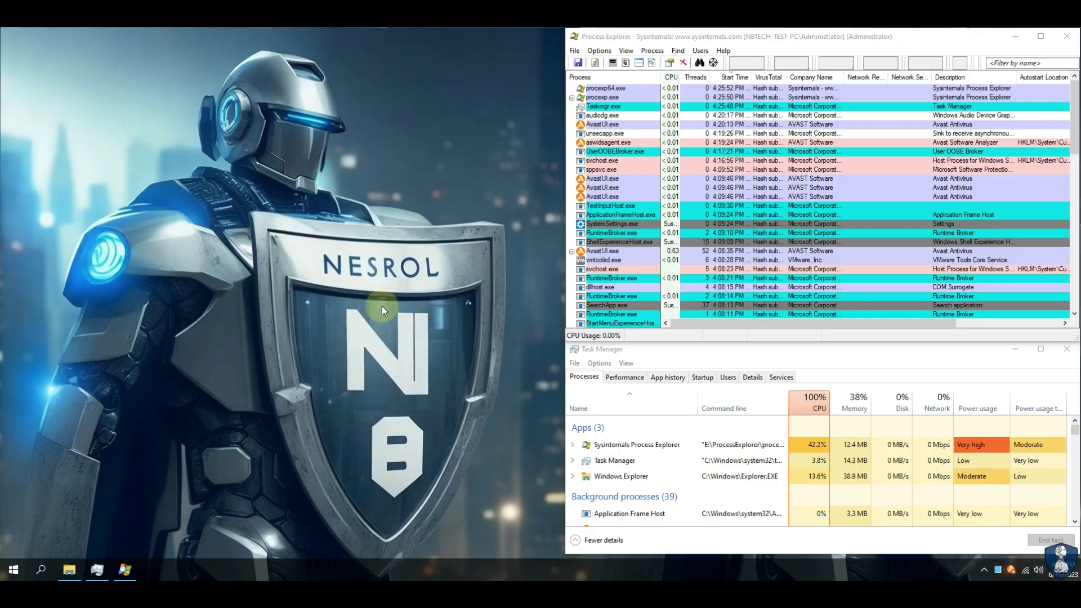
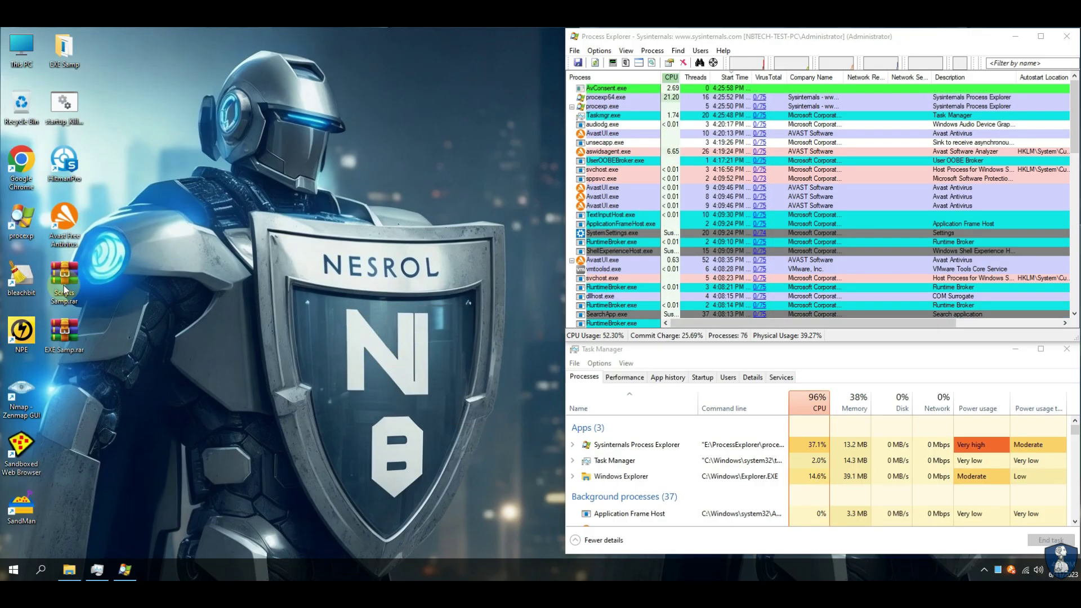
Step: Extract Scripts Samp.rar onto the desktop, supplying the archive password
{"action": "right_click", "coordinate": [65, 290]}
{"action": "left_click", "coordinate": [126, 343]}
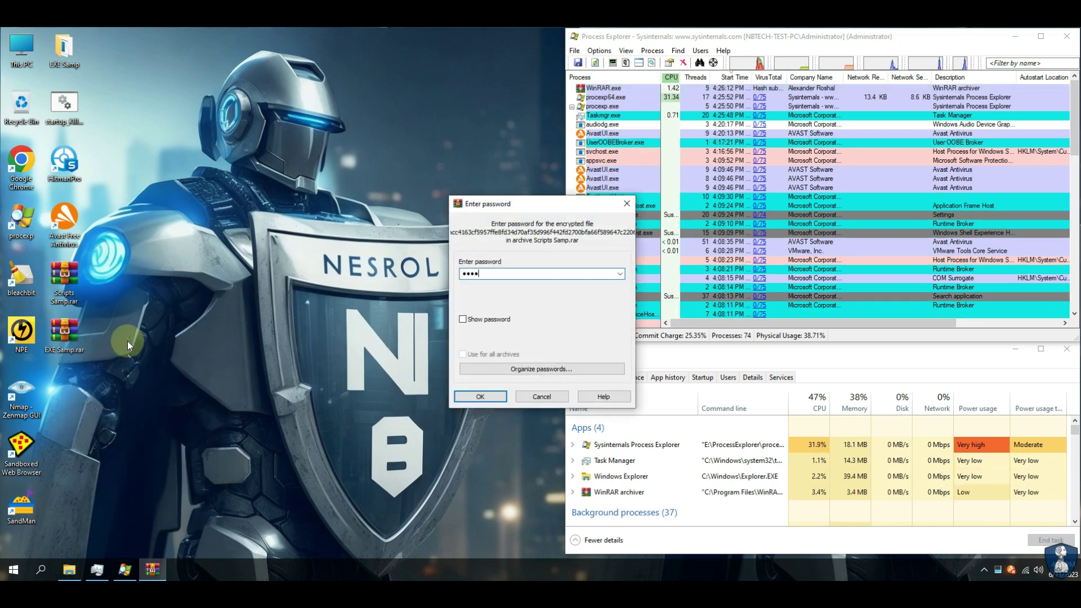
{"action": "key", "text": "Return"}
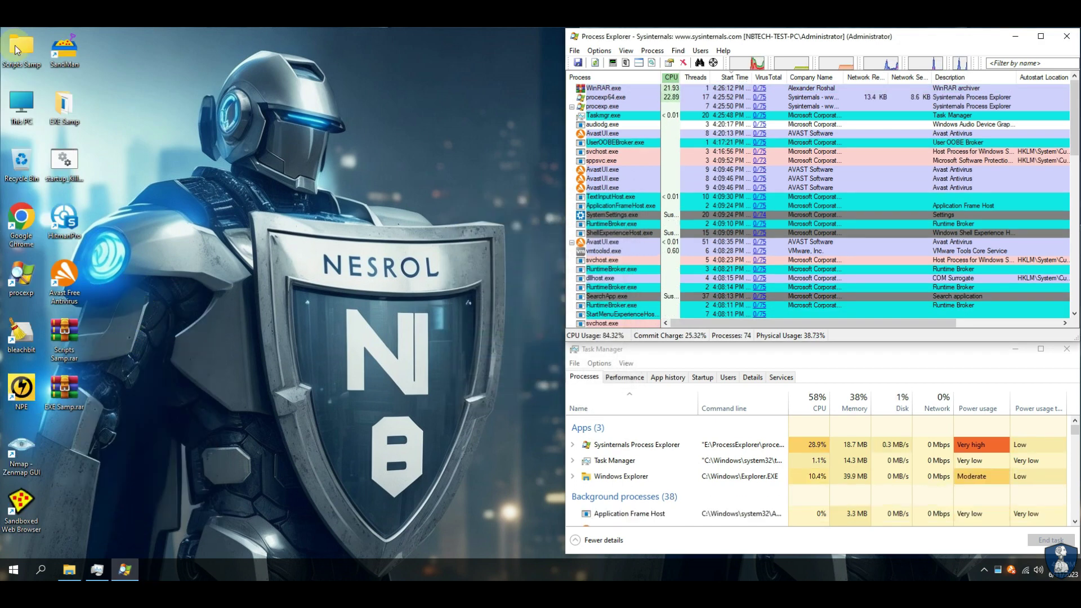
Step: Open the extracted Scripts Samp folder and place its window next to Task Manager
{"action": "right_click", "coordinate": [65, 167]}
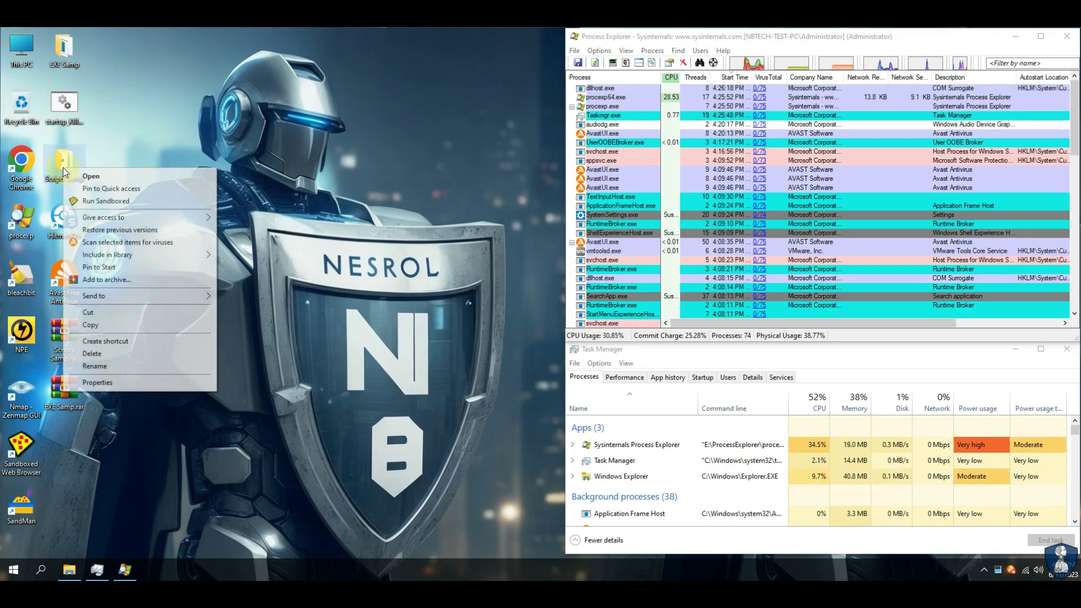
{"action": "left_click", "coordinate": [90, 176]}
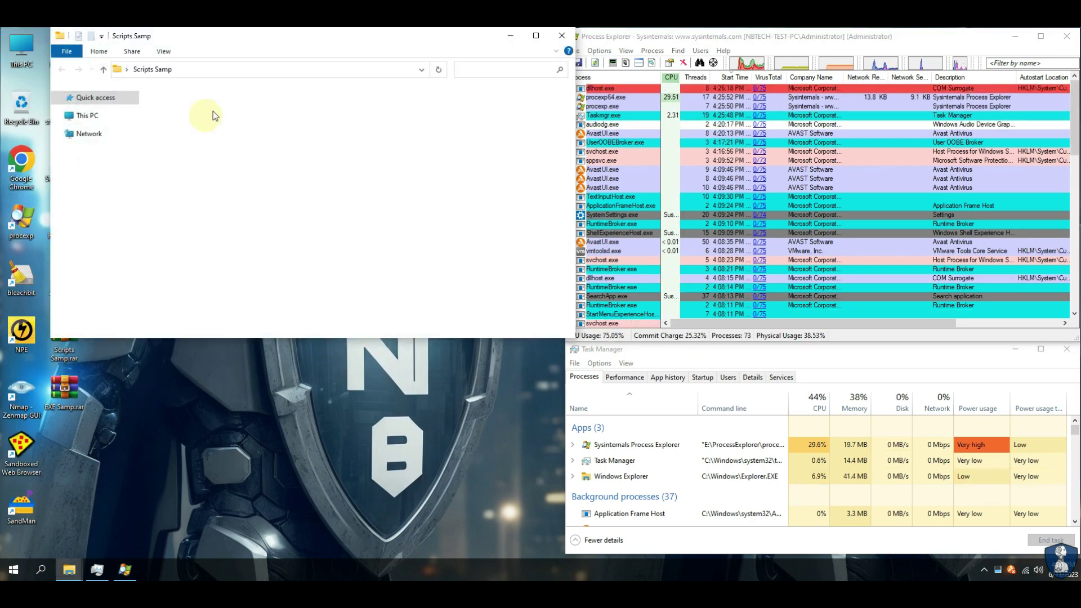
{"action": "left_click_drag", "start_coordinate": [243, 27], "coordinate": [228, 360]}
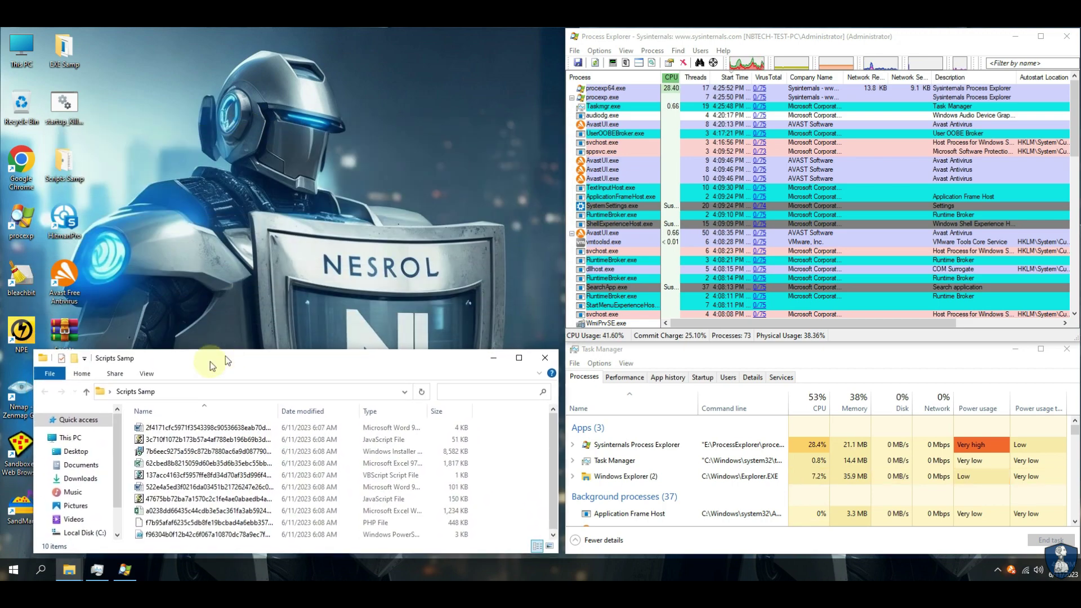
{"action": "mouse_move", "coordinate": [69, 569]}
{"action": "left_click", "coordinate": [57, 526]}
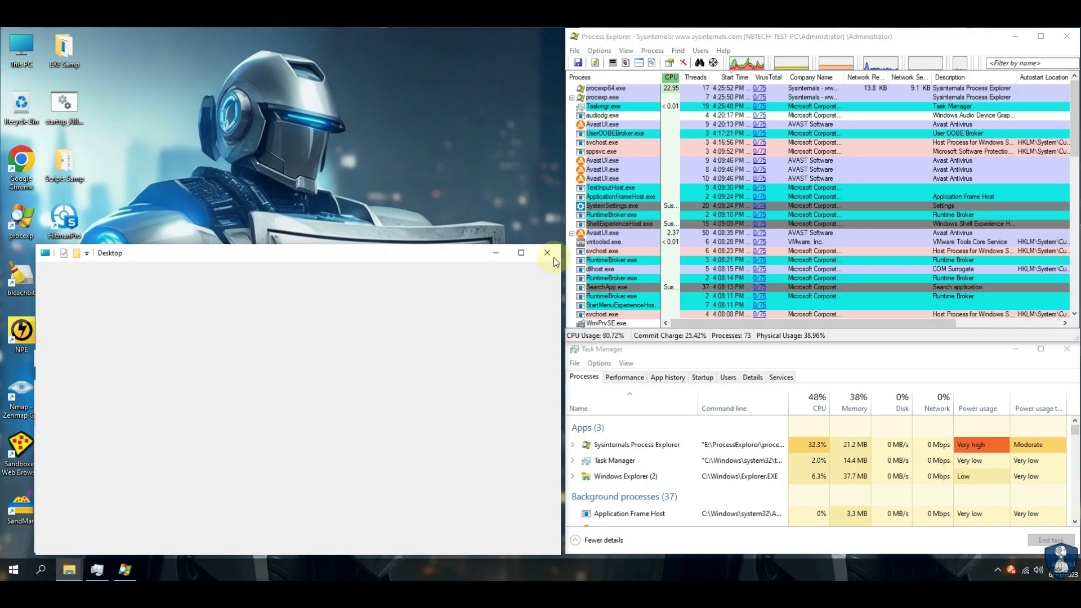
{"action": "left_click", "coordinate": [548, 254]}
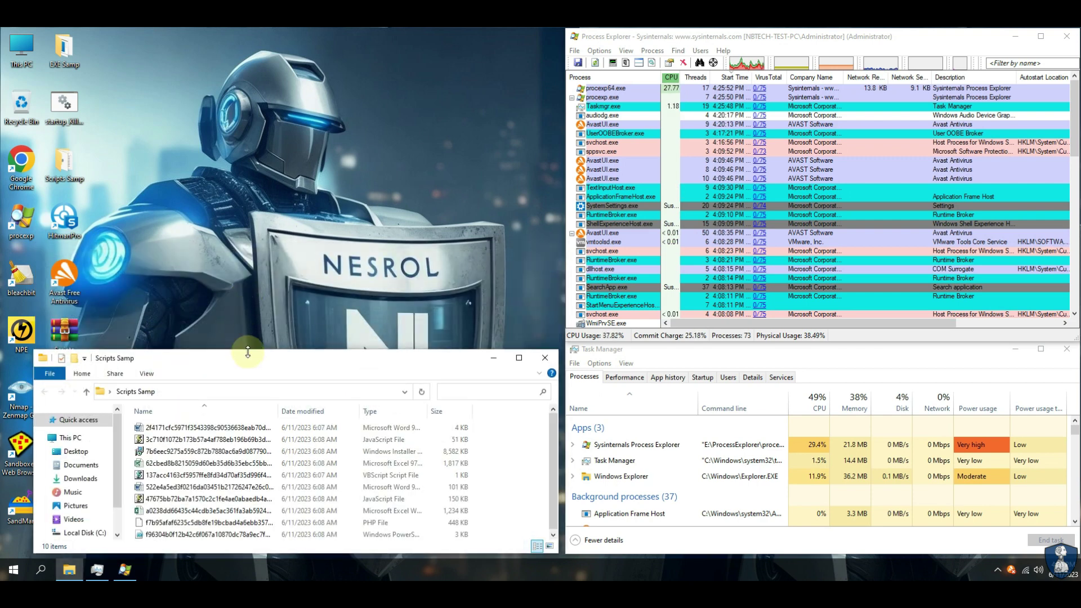
{"action": "left_click_drag", "start_coordinate": [248, 351], "coordinate": [249, 340]}
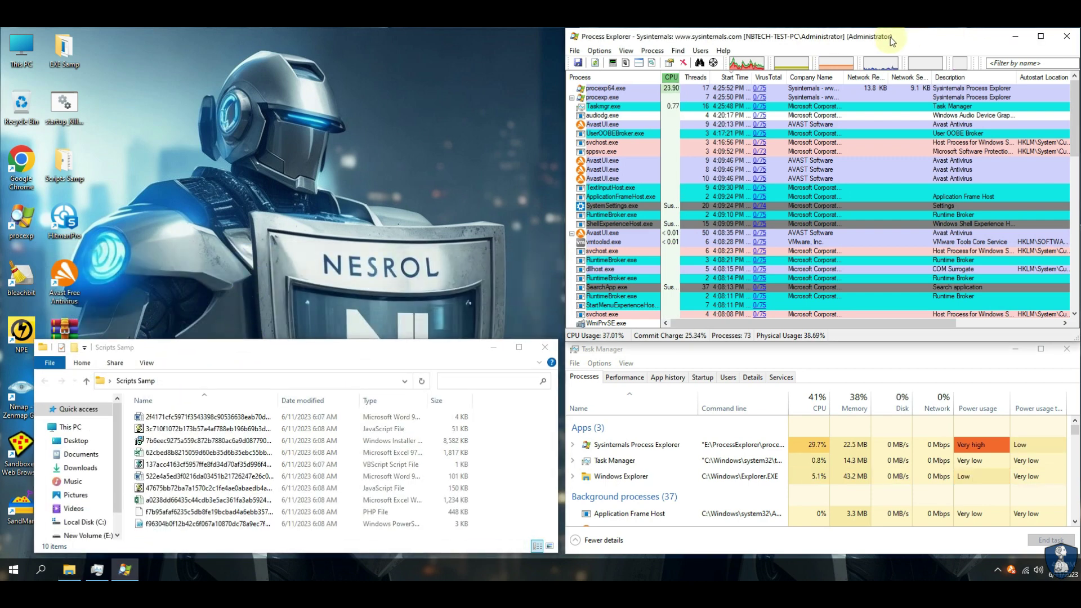
Step: Turn all Avast shields back on
{"action": "right_click", "coordinate": [1011, 570]}
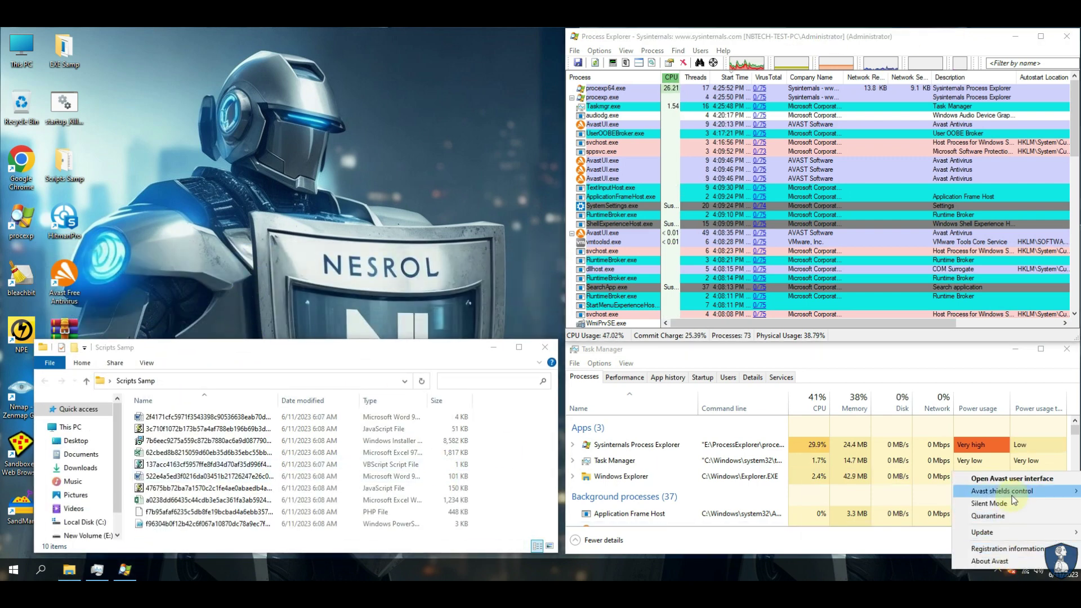
{"action": "mouse_move", "coordinate": [1012, 493]}
{"action": "left_click", "coordinate": [861, 501]}
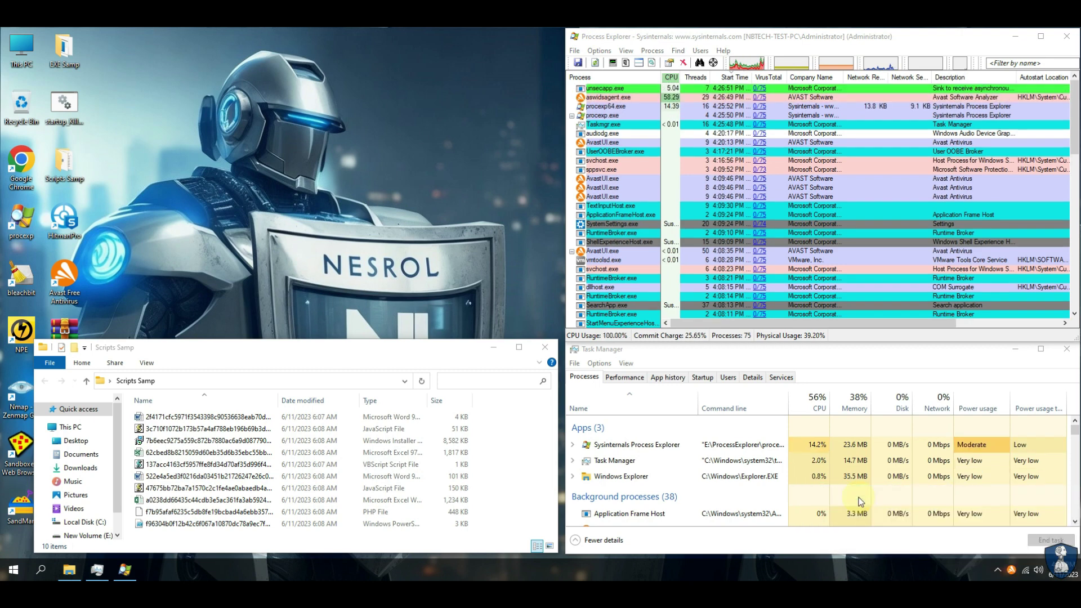
Step: Widen the Name column to fit the full sample file names and sort the Scripts Samp files by type
{"action": "double_click", "coordinate": [365, 399]}
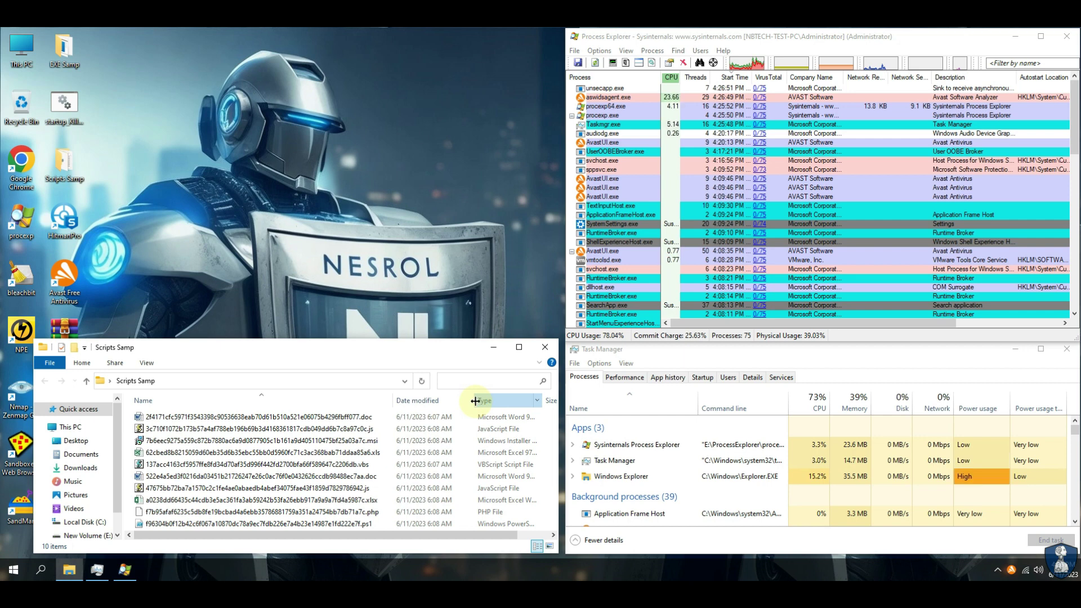
{"action": "left_click", "coordinate": [476, 401]}
{"action": "left_click_drag", "start_coordinate": [475, 401], "coordinate": [462, 401]}
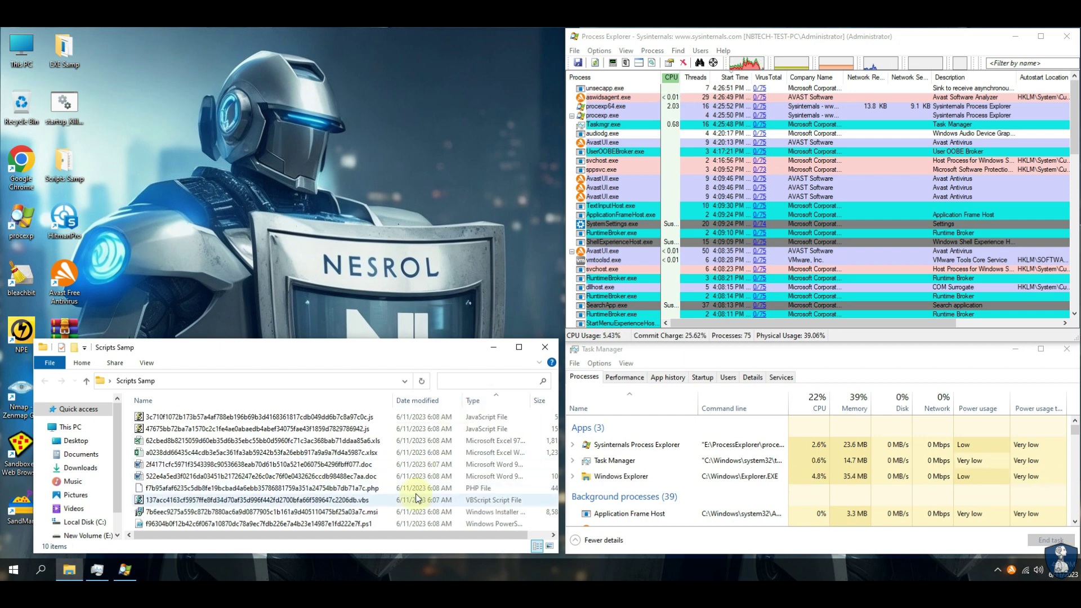
Step: Check Avast's protection status, Core Shields, Ransomware Shield and Firewall pages, then close Avast
{"action": "right_click", "coordinate": [1011, 570]}
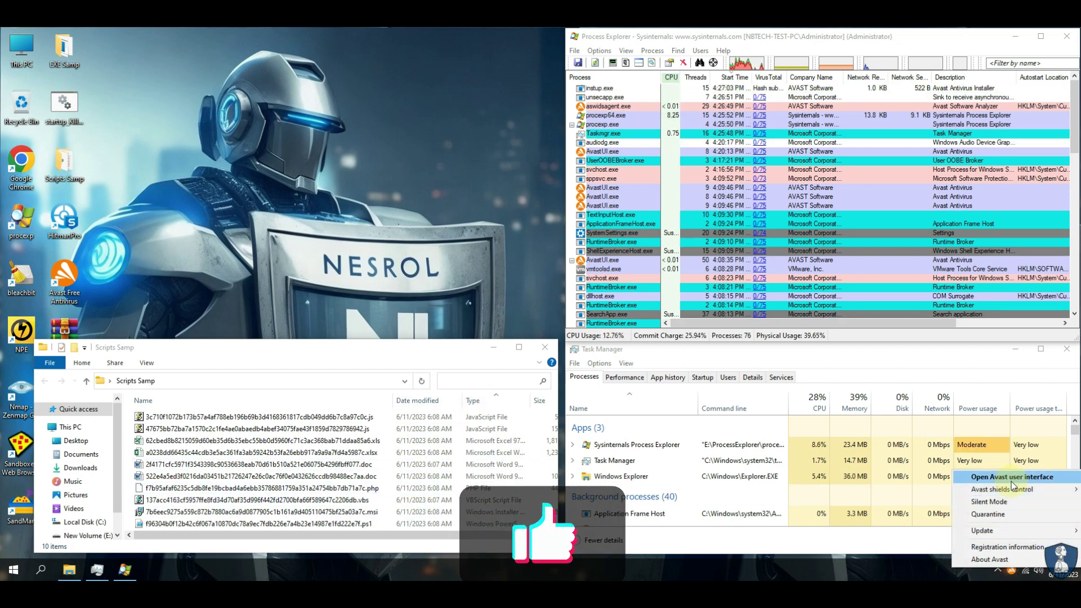
{"action": "left_click", "coordinate": [1011, 479]}
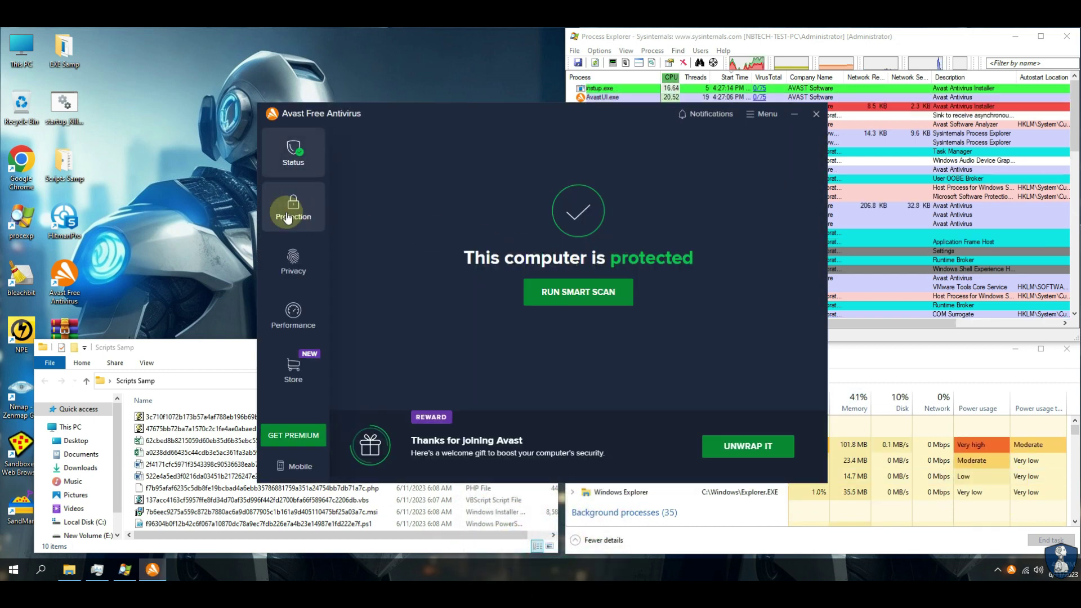
{"action": "left_click", "coordinate": [288, 218]}
{"action": "left_click", "coordinate": [479, 223]}
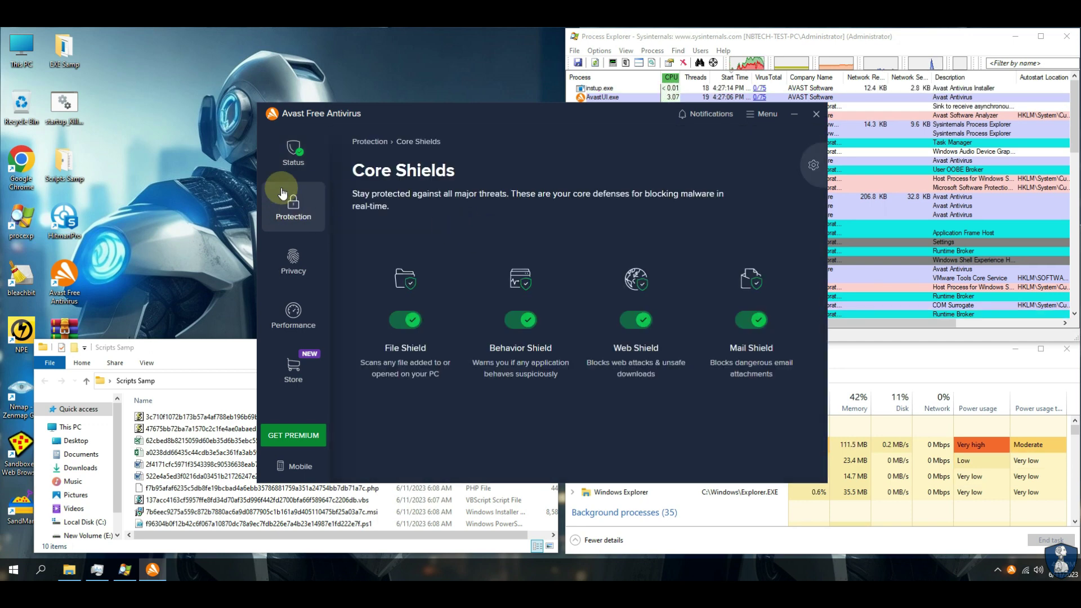
{"action": "left_click", "coordinate": [283, 193]}
{"action": "left_click", "coordinate": [430, 292]}
{"action": "left_click", "coordinate": [294, 208]}
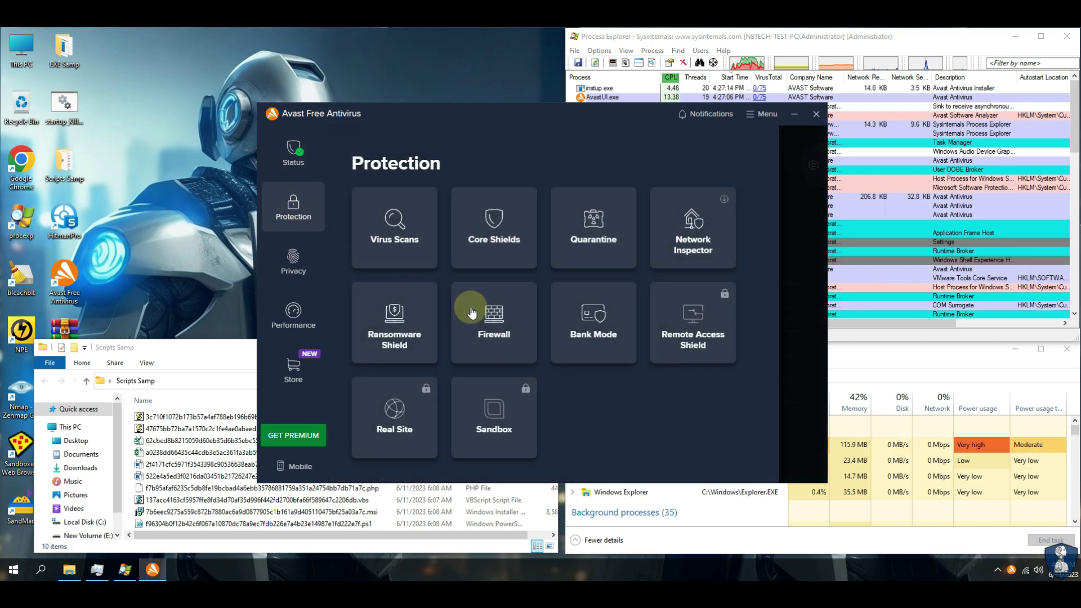
{"action": "left_click", "coordinate": [294, 220]}
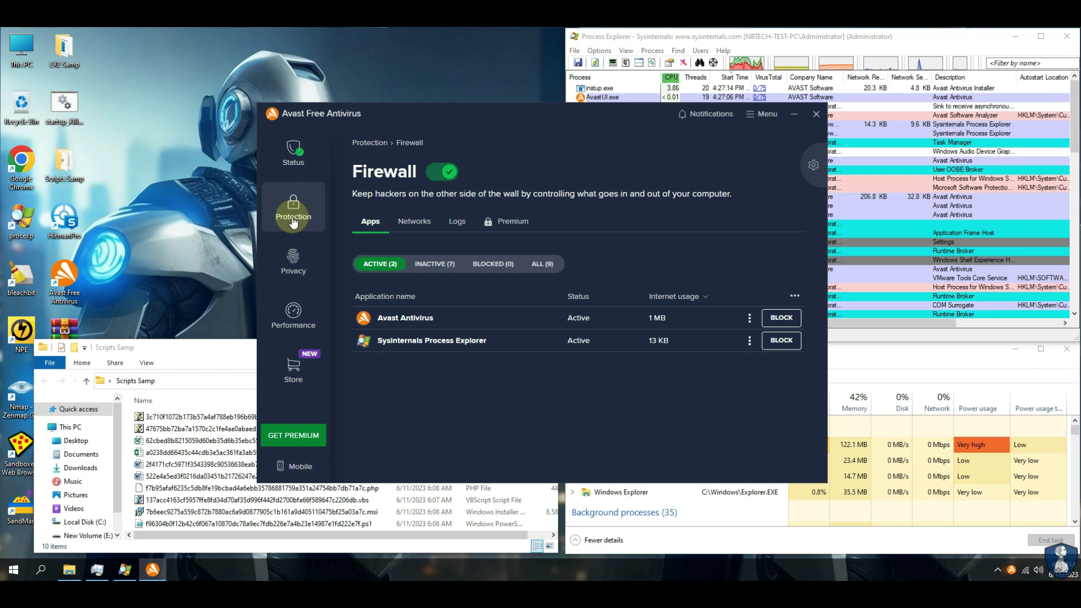
{"action": "left_click", "coordinate": [294, 219]}
{"action": "left_click", "coordinate": [816, 115]}
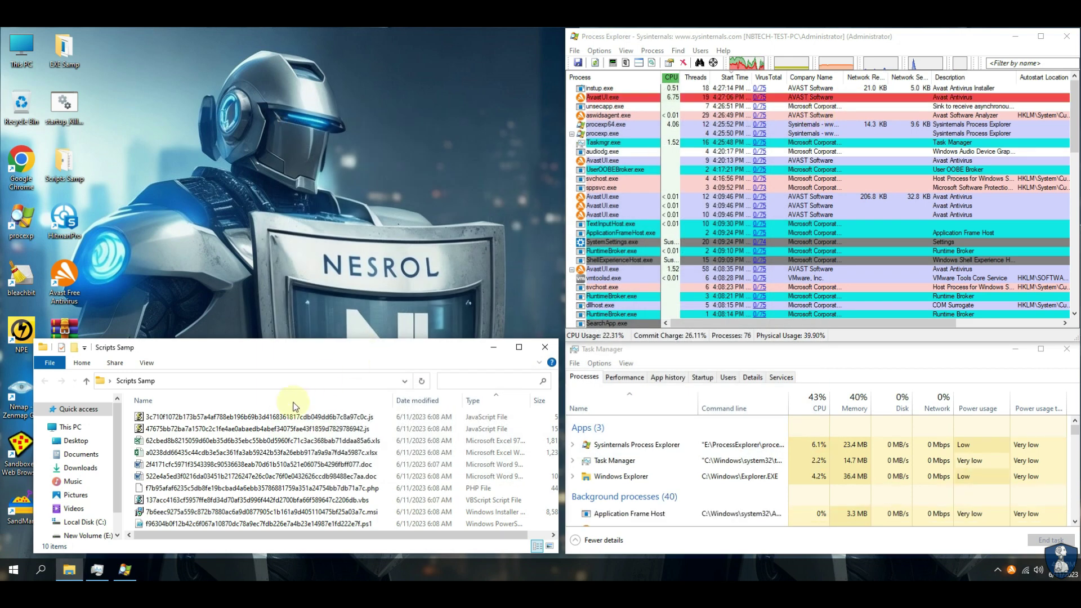
Step: Run the two JavaScript samples in the Scripts Samp folder one after the other, dismissing Avast's threat alert between them
{"action": "left_click", "coordinate": [282, 417]}
{"action": "right_click", "coordinate": [281, 417]}
{"action": "left_click", "coordinate": [319, 177]}
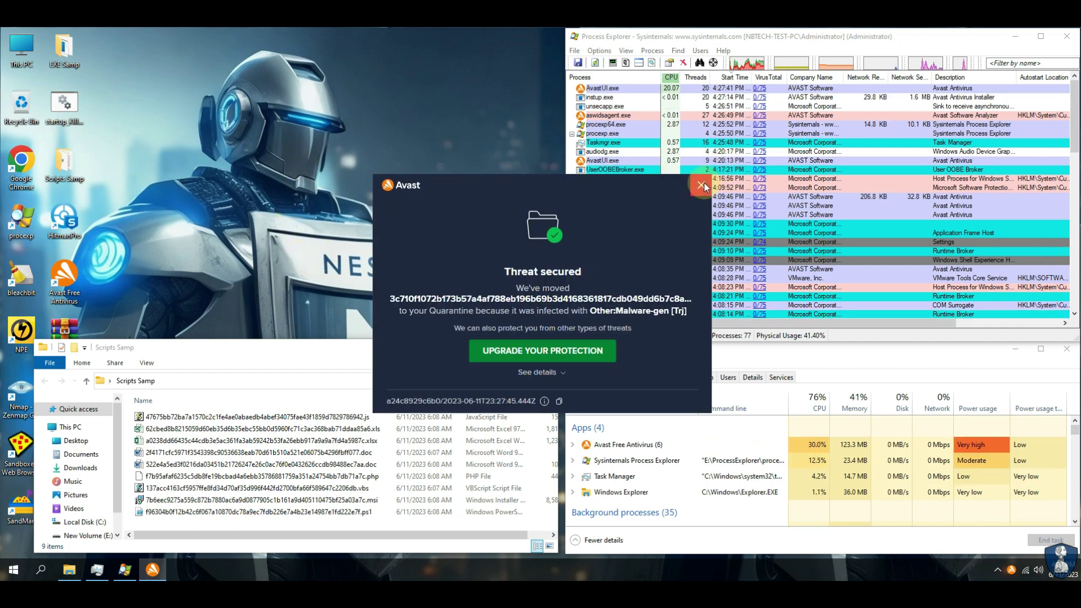
{"action": "left_click", "coordinate": [702, 184]}
{"action": "right_click", "coordinate": [183, 418]}
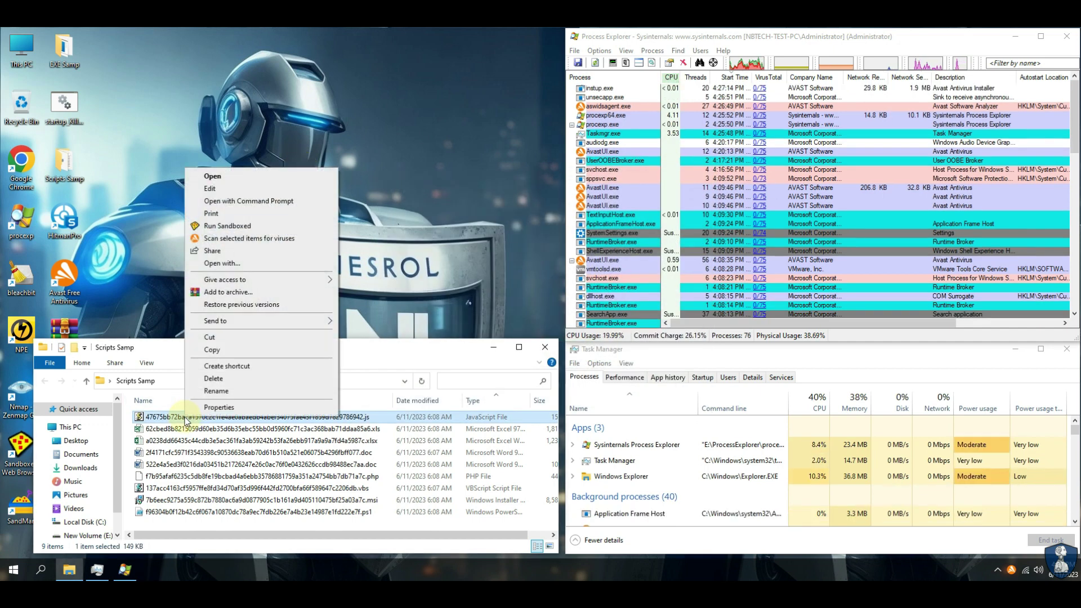
{"action": "left_click", "coordinate": [231, 179]}
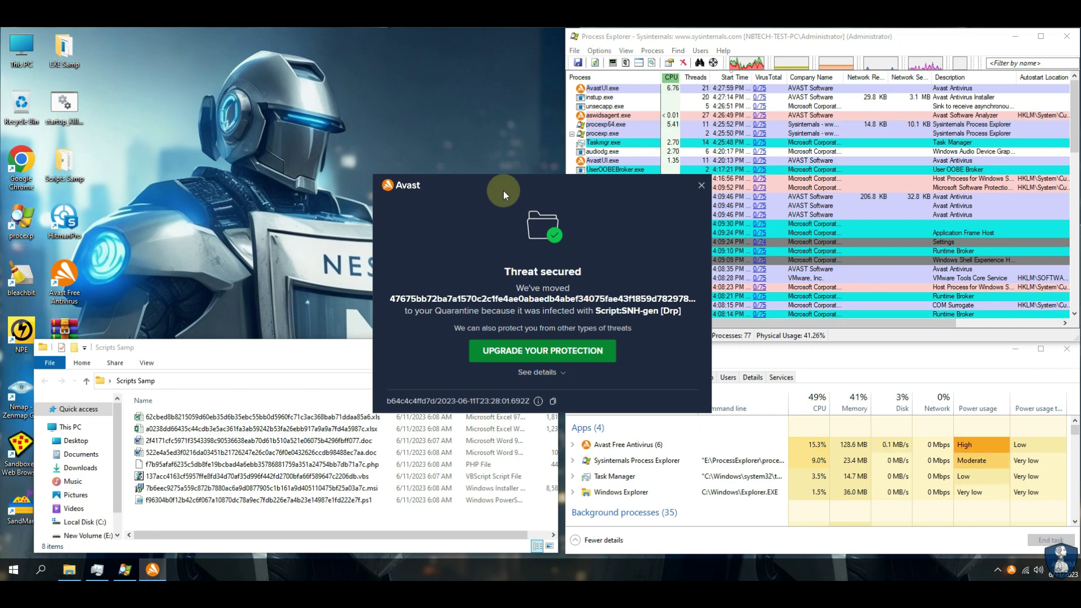
Step: Open the .xls sample in Excel, close Excel and dismiss Avast's threat alert
{"action": "right_click", "coordinate": [168, 419]}
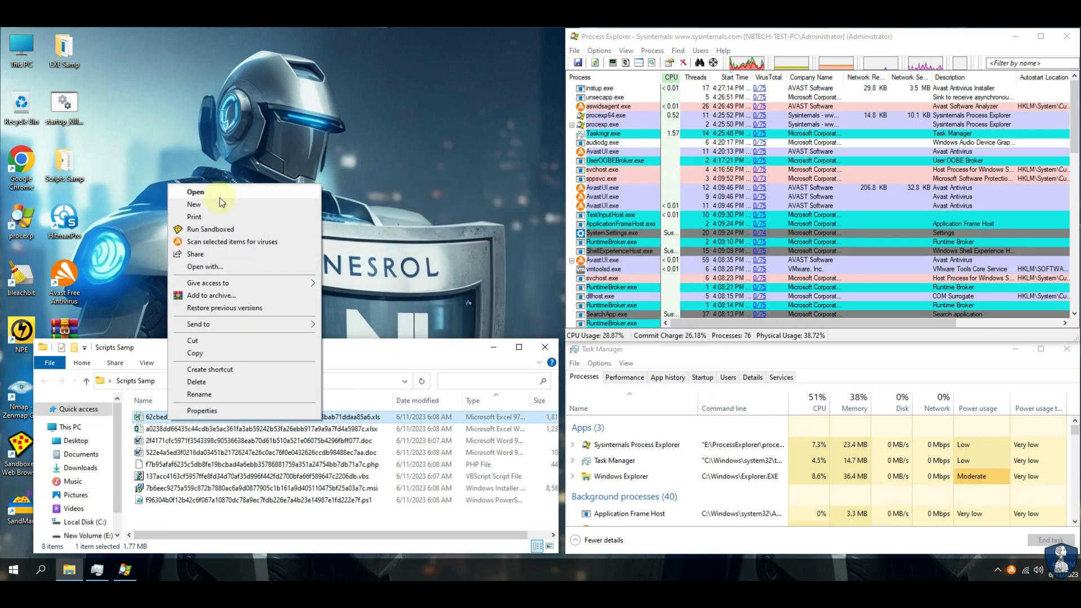
{"action": "left_click", "coordinate": [220, 198]}
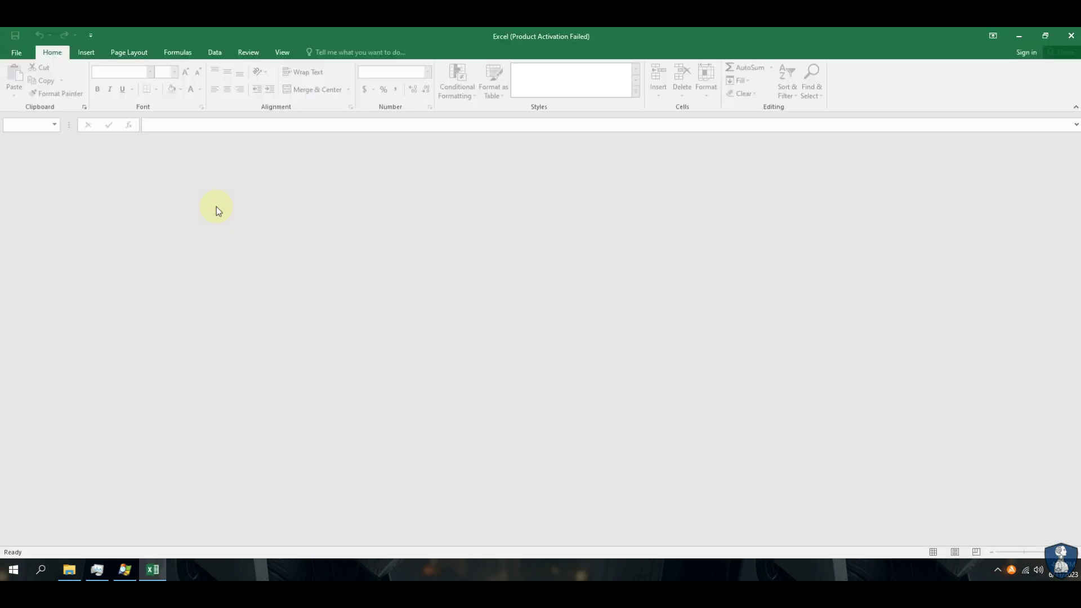
{"action": "left_click", "coordinate": [544, 331]}
{"action": "left_click", "coordinate": [1072, 37]}
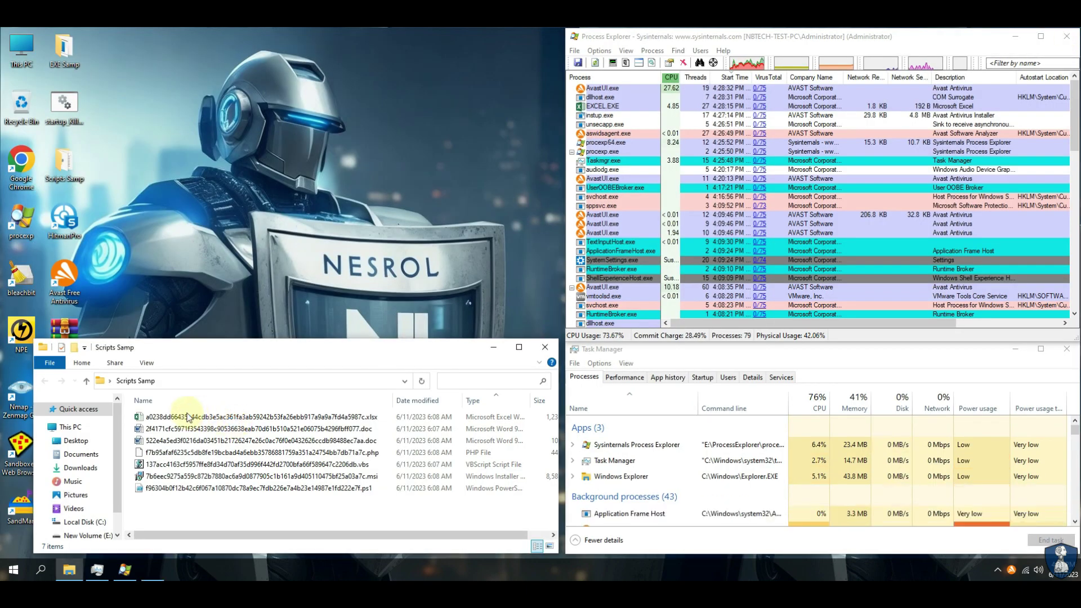
{"action": "right_click", "coordinate": [189, 417]}
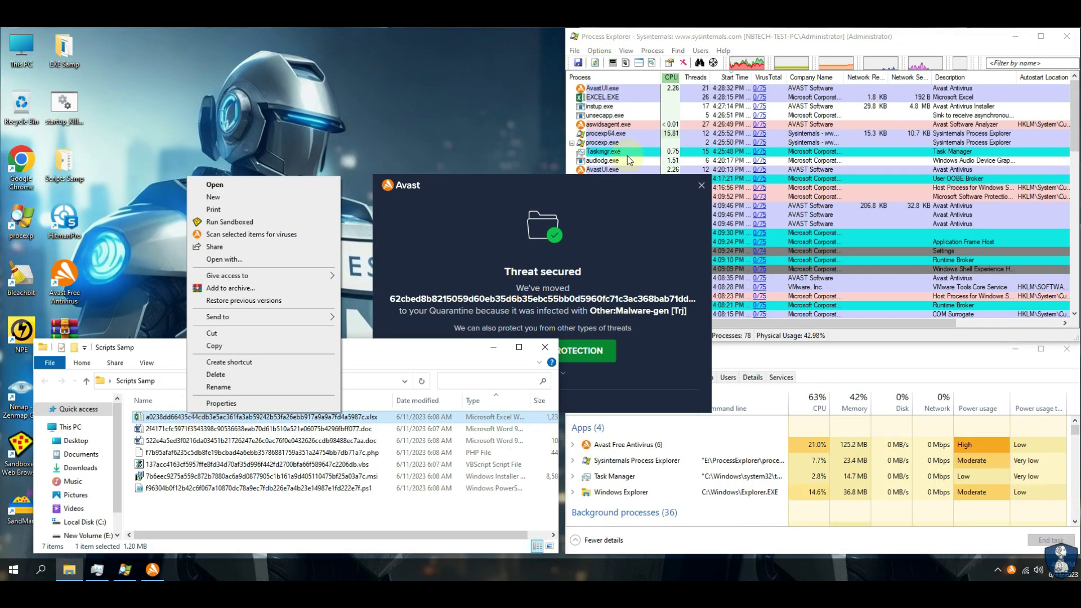
{"action": "left_click", "coordinate": [652, 192]}
{"action": "left_click", "coordinate": [701, 185]}
Step: Open the .xlsx sample in Excel, dismiss the error and Avast's threat alert, and close Excel
{"action": "right_click", "coordinate": [211, 417]}
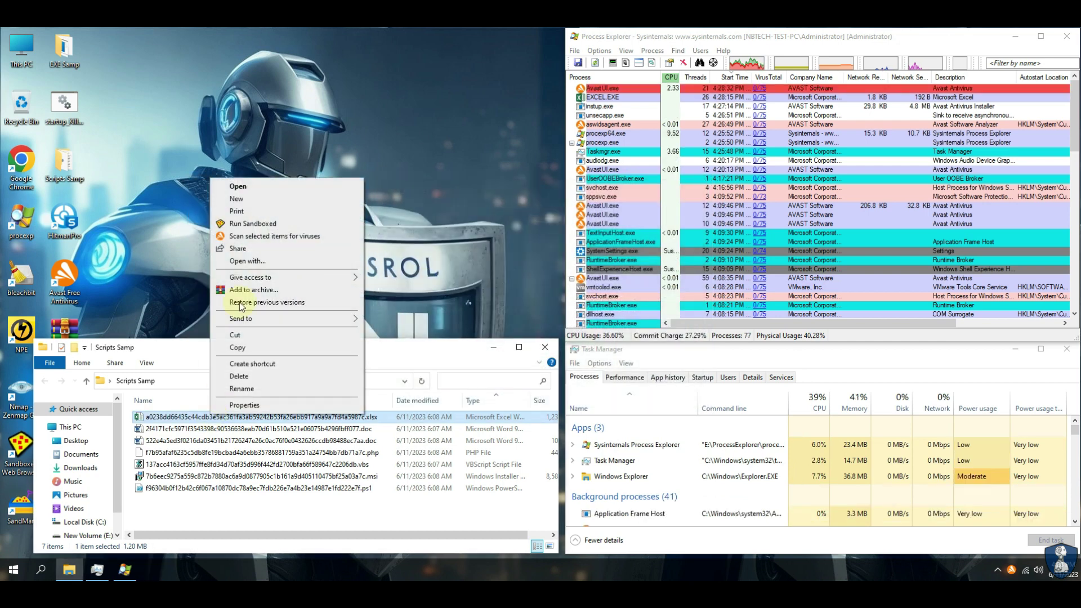
{"action": "left_click", "coordinate": [255, 190]}
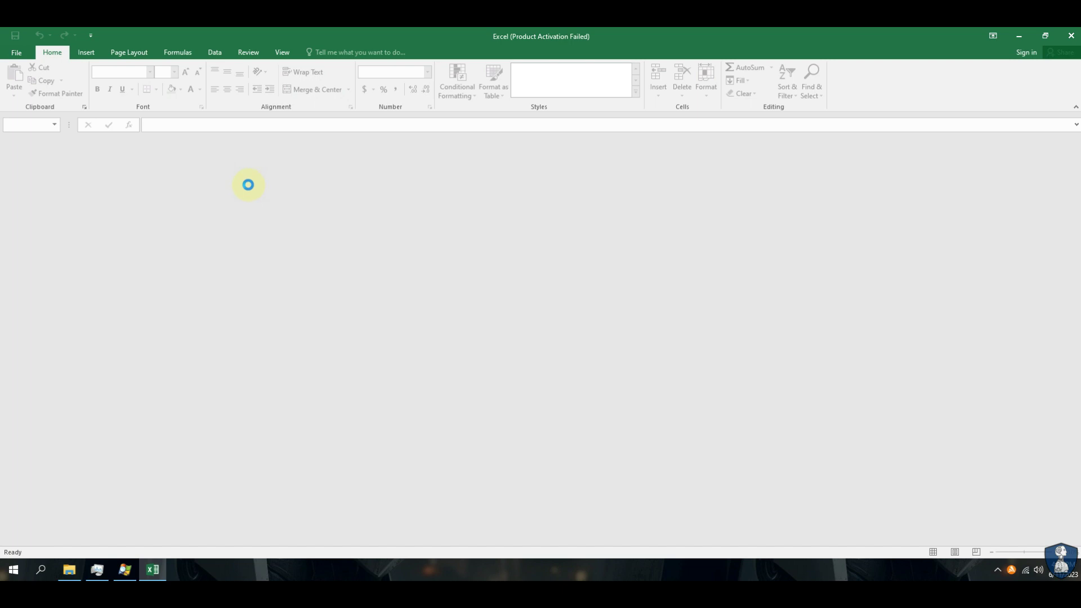
{"action": "left_click", "coordinate": [545, 330]}
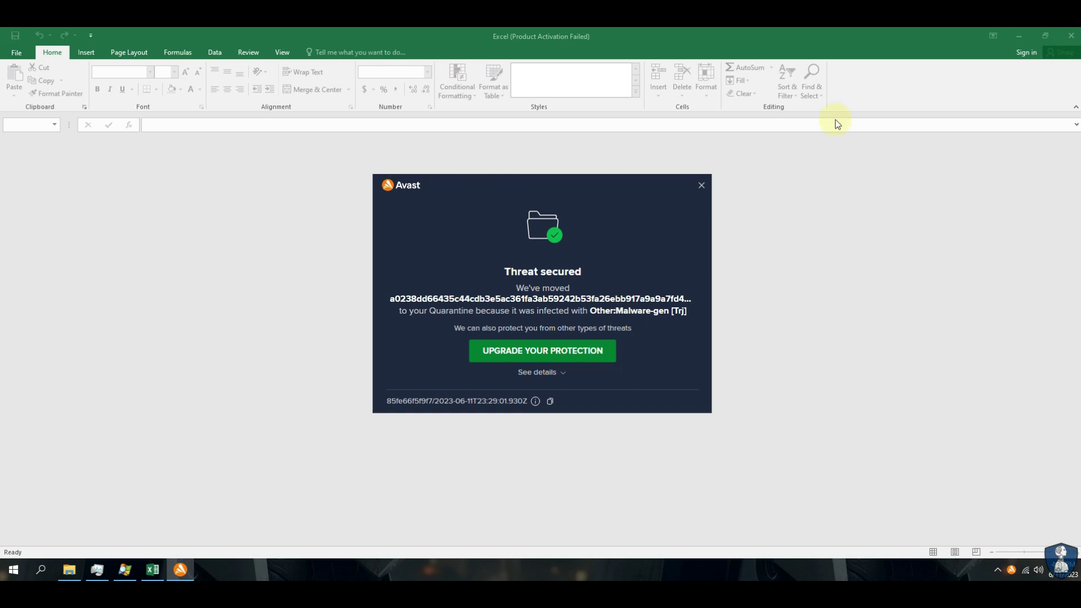
{"action": "left_click", "coordinate": [701, 185]}
{"action": "left_click", "coordinate": [1071, 35]}
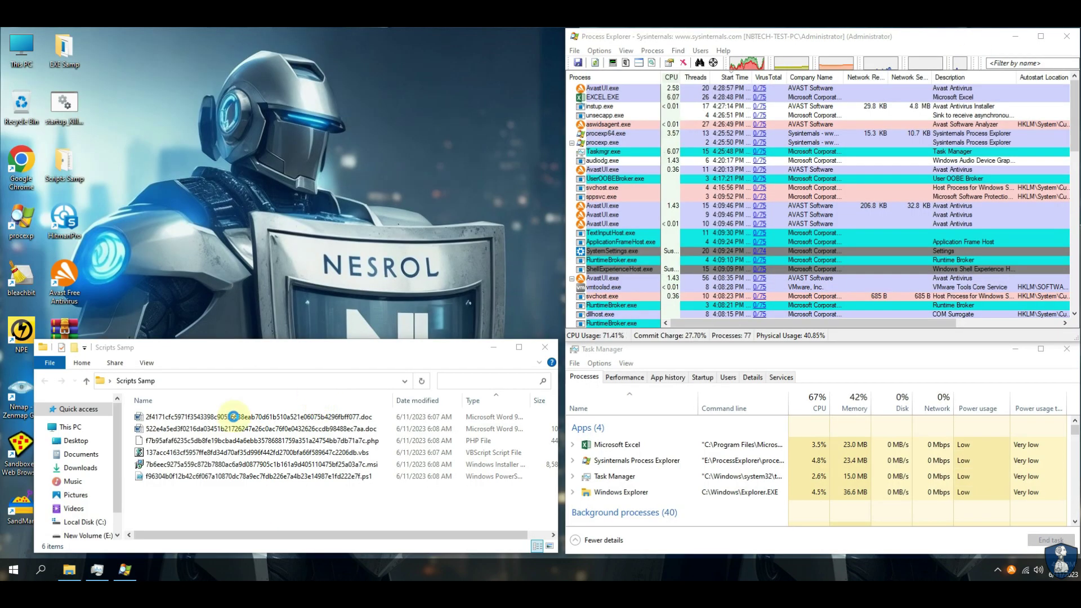
Step: Sort Task Manager's processes by CPU and open the first .doc sample in Word, dismissing Word's error and Avast's threat alert
{"action": "left_click", "coordinate": [233, 417]}
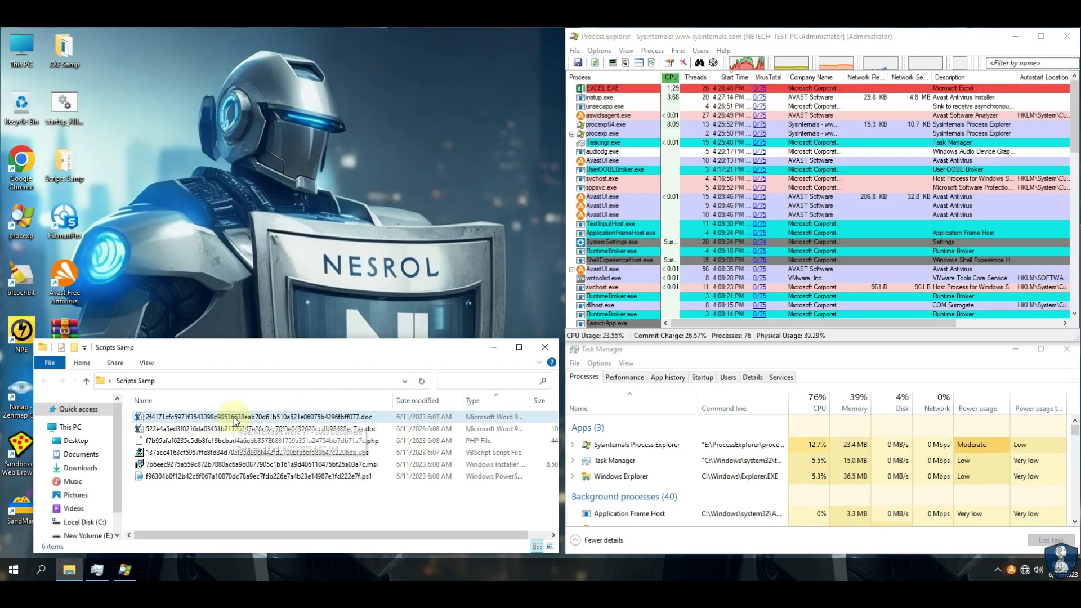
{"action": "left_click", "coordinate": [806, 406]}
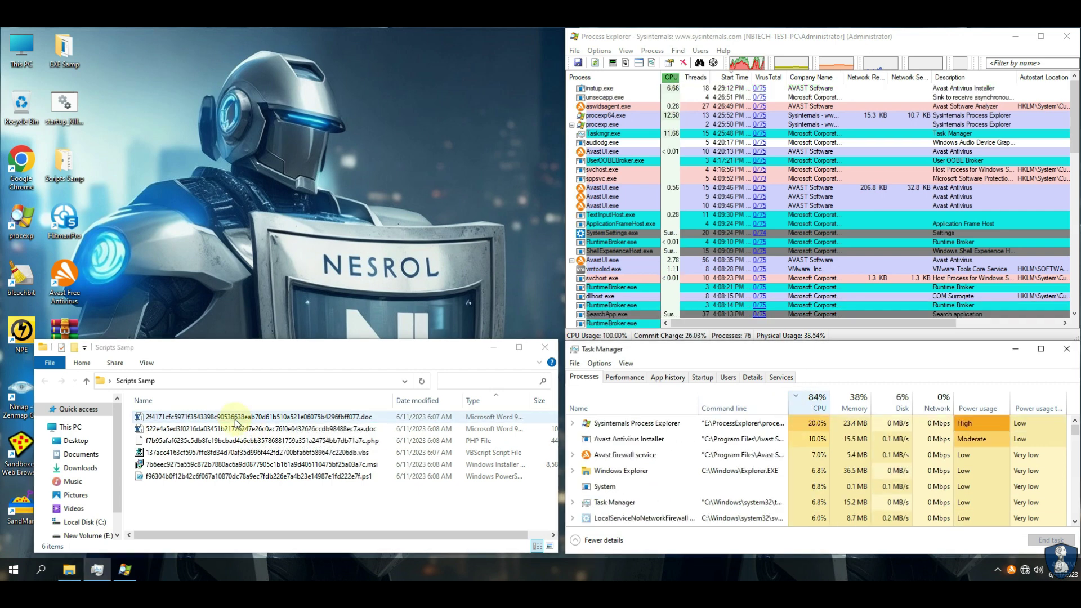
{"action": "left_click", "coordinate": [235, 420]}
{"action": "right_click", "coordinate": [235, 421]}
{"action": "left_click", "coordinate": [294, 179]}
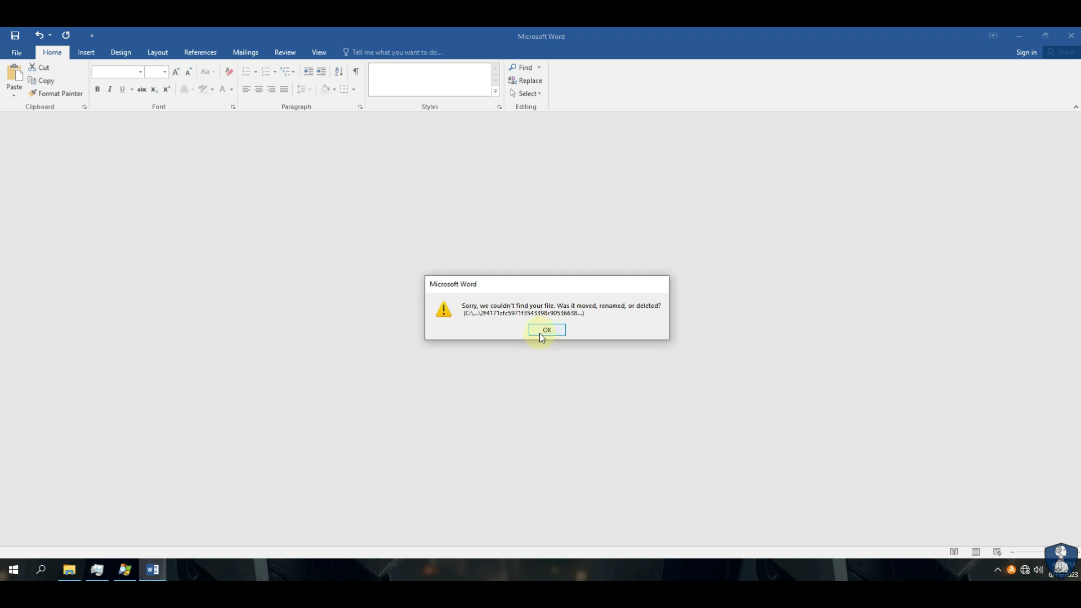
{"action": "left_click", "coordinate": [541, 333]}
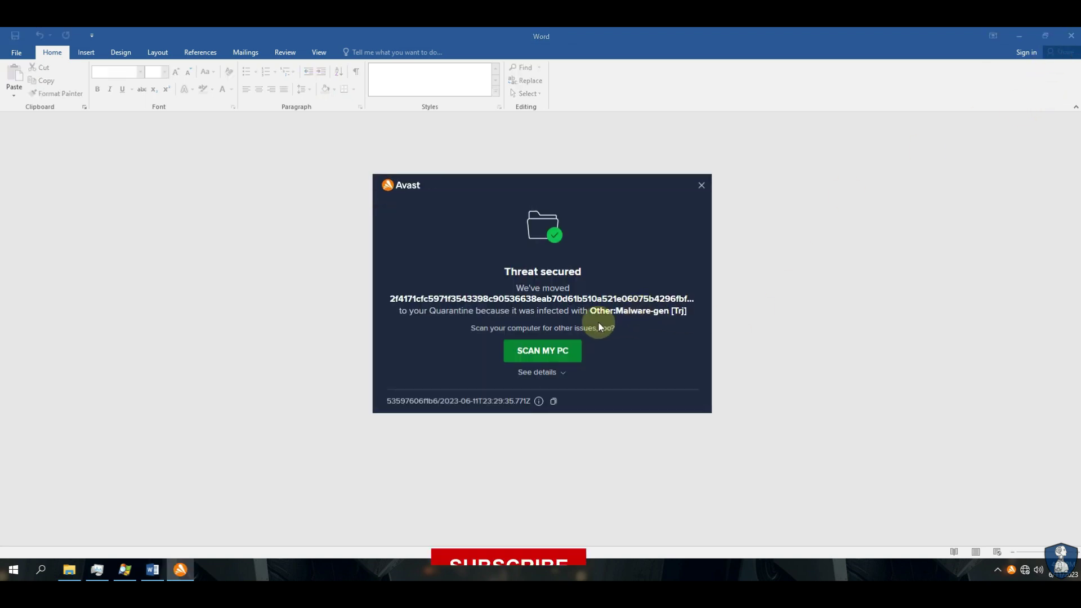
{"action": "left_click", "coordinate": [699, 191]}
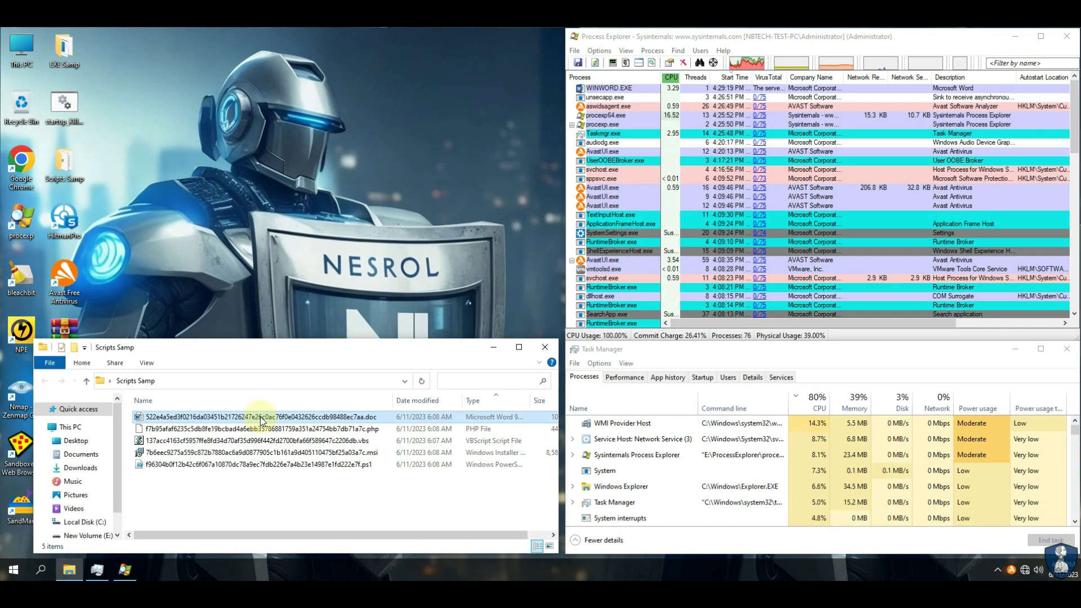
Step: Open the remaining .doc sample in Word with Task Manager in front, look through the document and close Word
{"action": "right_click", "coordinate": [262, 420]}
{"action": "left_click", "coordinate": [315, 188]}
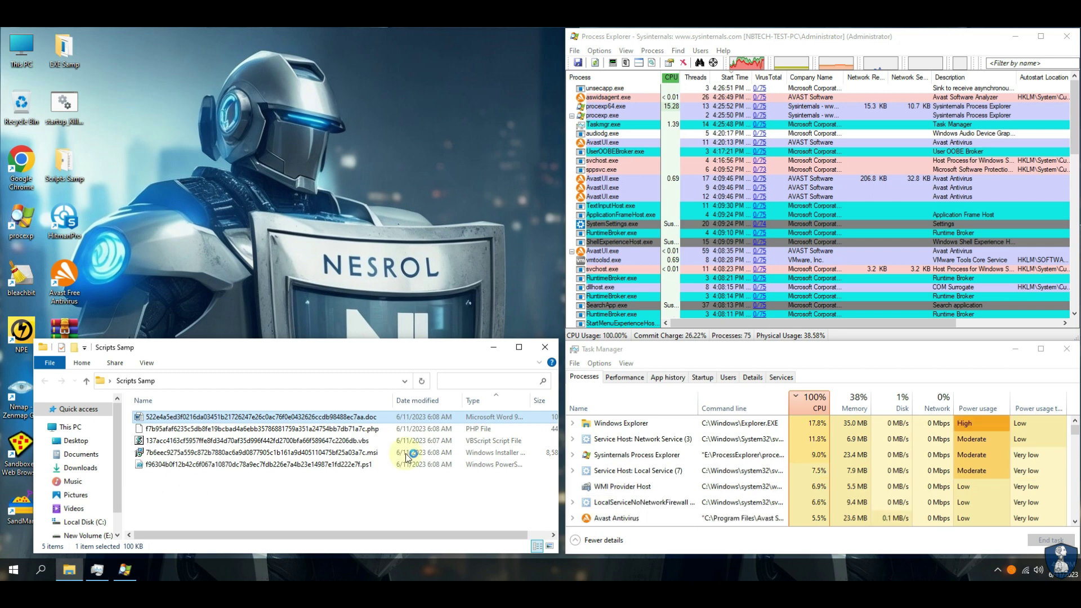
{"action": "left_click", "coordinate": [598, 365]}
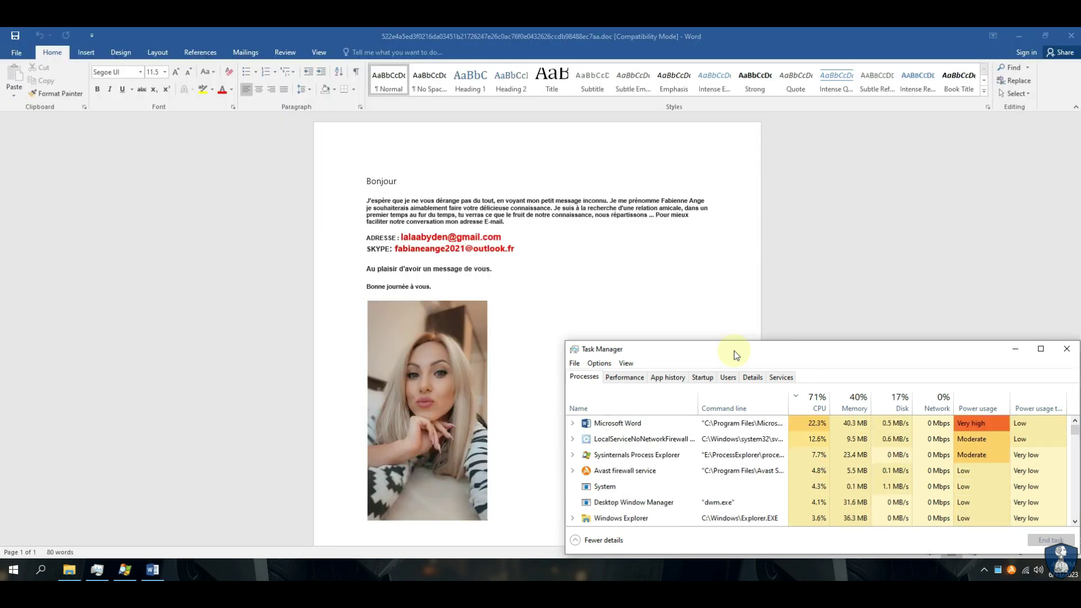
{"action": "left_click", "coordinate": [599, 280]}
{"action": "scroll", "coordinate": [602, 279], "scroll_direction": "down", "scroll_amount": 3}
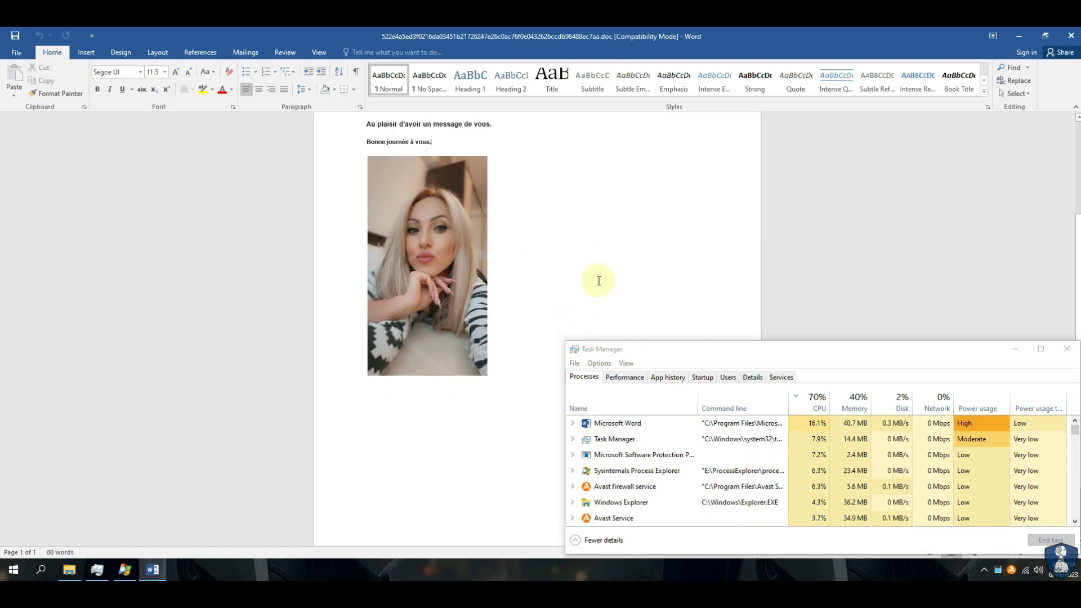
{"action": "left_click", "coordinate": [1071, 36]}
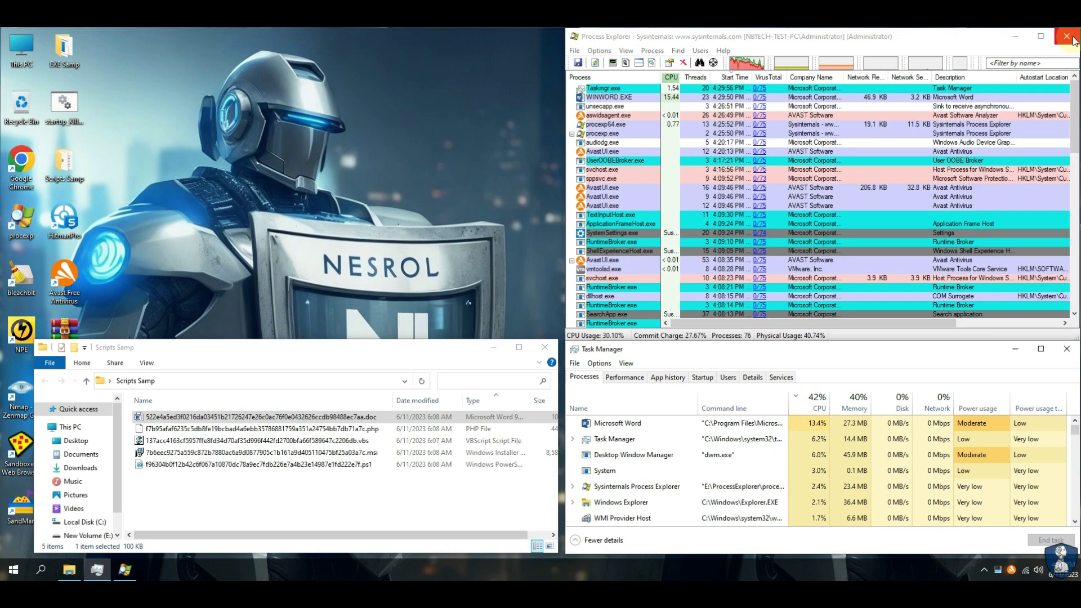
Step: Open the .php sample with Internet Explorer, look through its code and close the browser
{"action": "right_click", "coordinate": [182, 431]}
{"action": "left_click", "coordinate": [246, 241]}
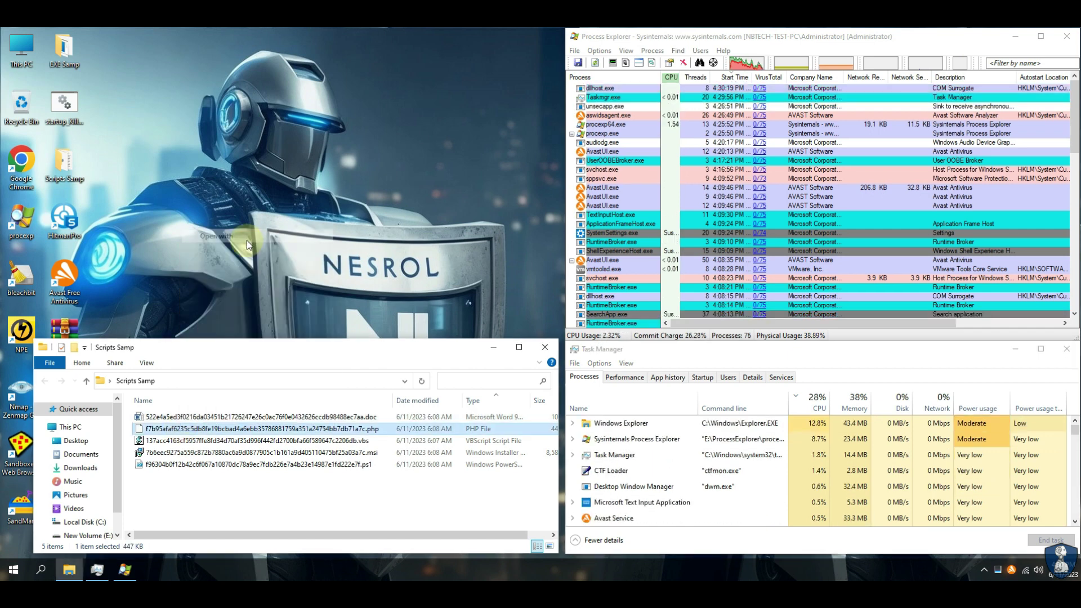
{"action": "left_click", "coordinate": [508, 211]}
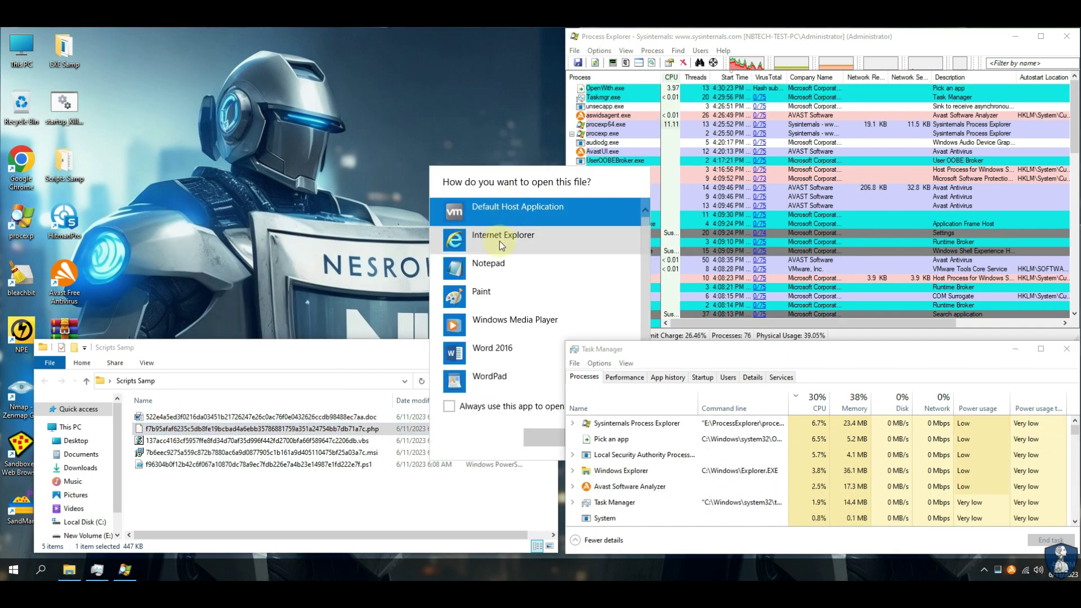
{"action": "left_click", "coordinate": [499, 241]}
{"action": "left_click", "coordinate": [538, 439]}
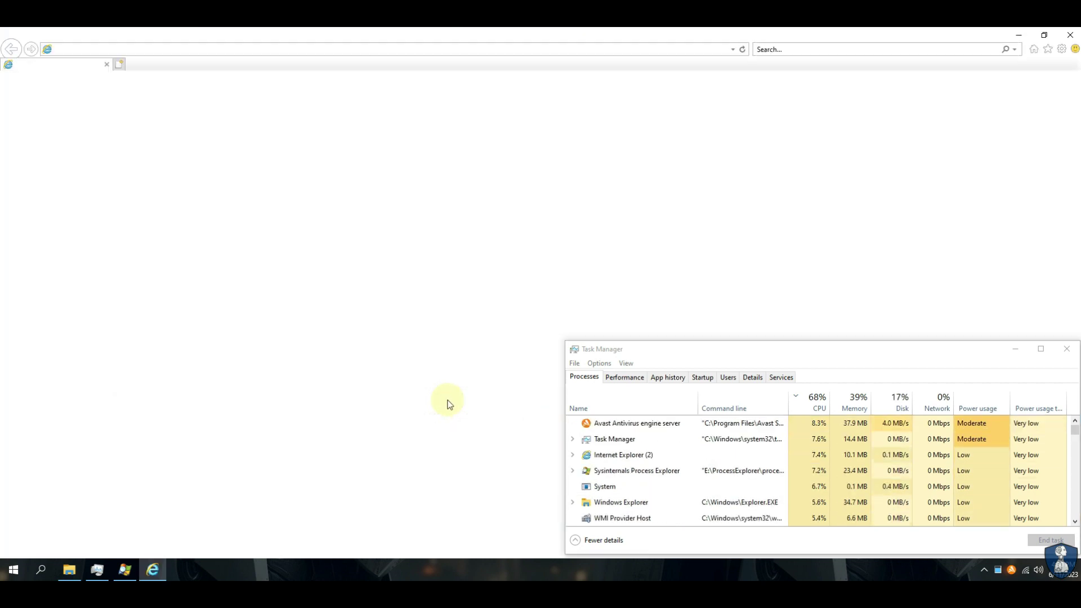
{"action": "scroll", "coordinate": [449, 404], "scroll_direction": "down", "scroll_amount": 5}
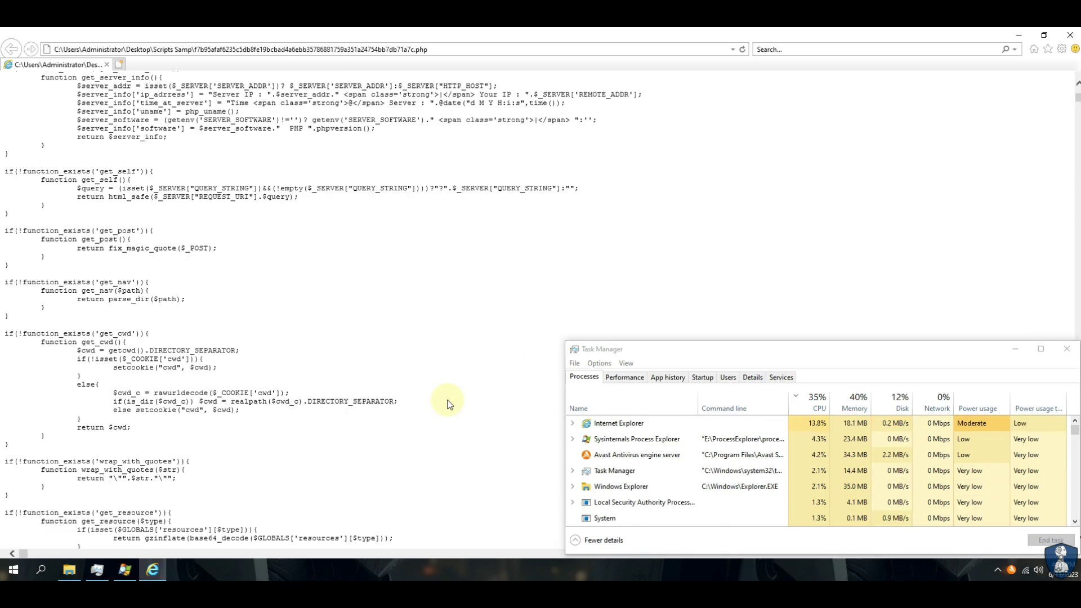
{"action": "scroll", "coordinate": [449, 404], "scroll_direction": "down", "scroll_amount": 10}
{"action": "key", "text": "alt+F4"}
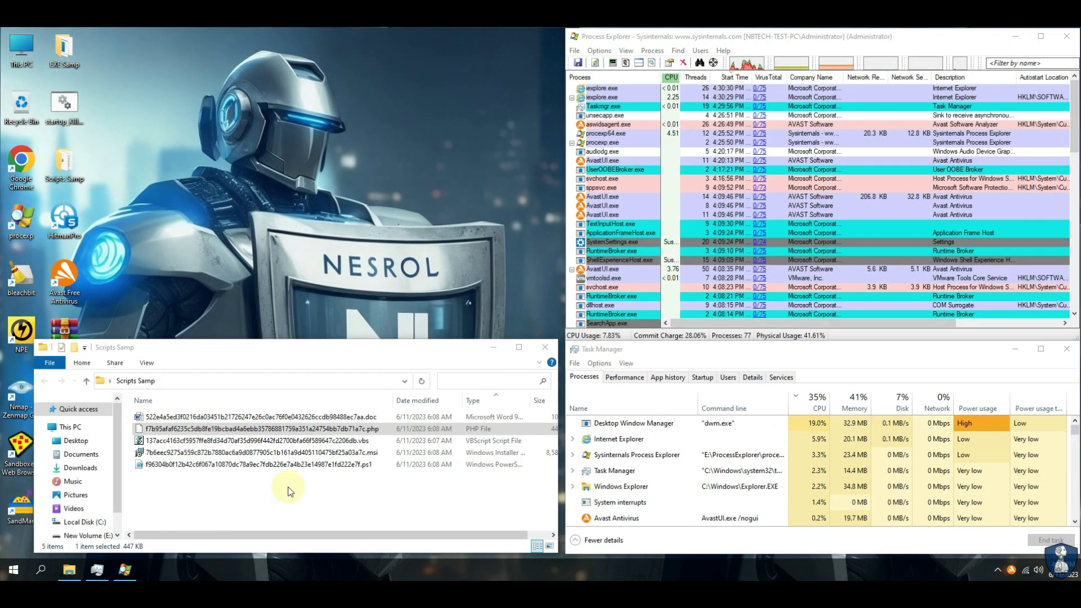
Step: Run the .vbs sample in the Scripts Samp folder and dismiss Avast's threat alert
{"action": "left_click", "coordinate": [161, 440]}
{"action": "right_click", "coordinate": [161, 442]}
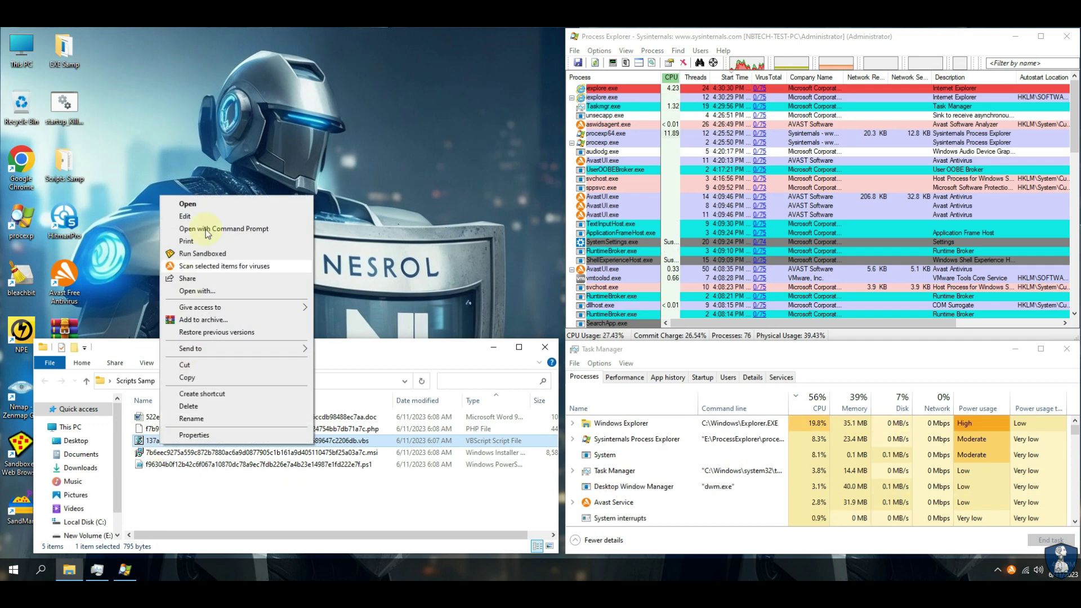
{"action": "left_click", "coordinate": [212, 206]}
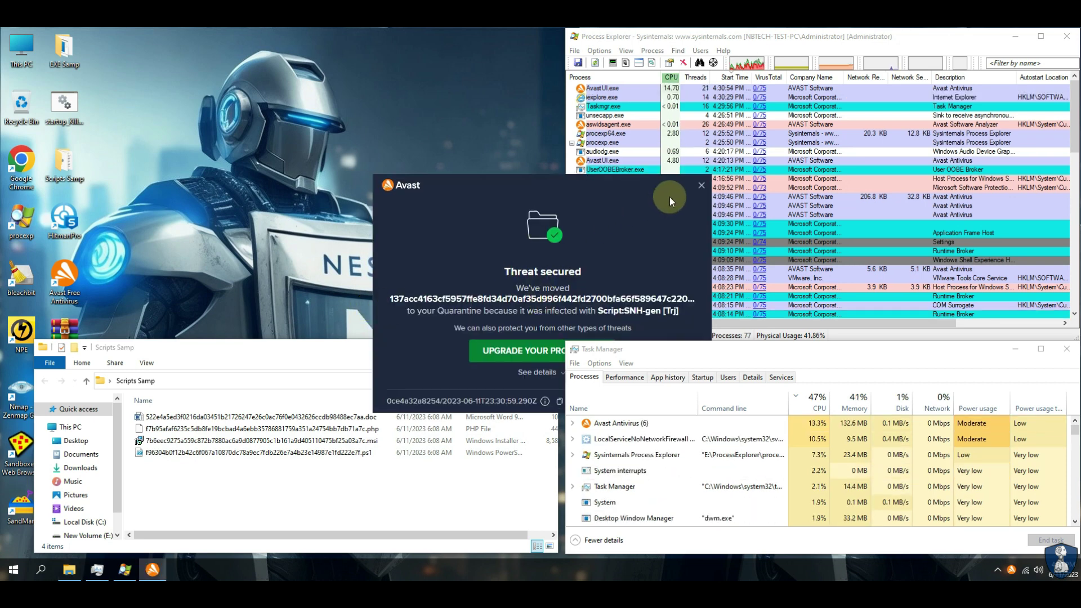
{"action": "left_click", "coordinate": [697, 190]}
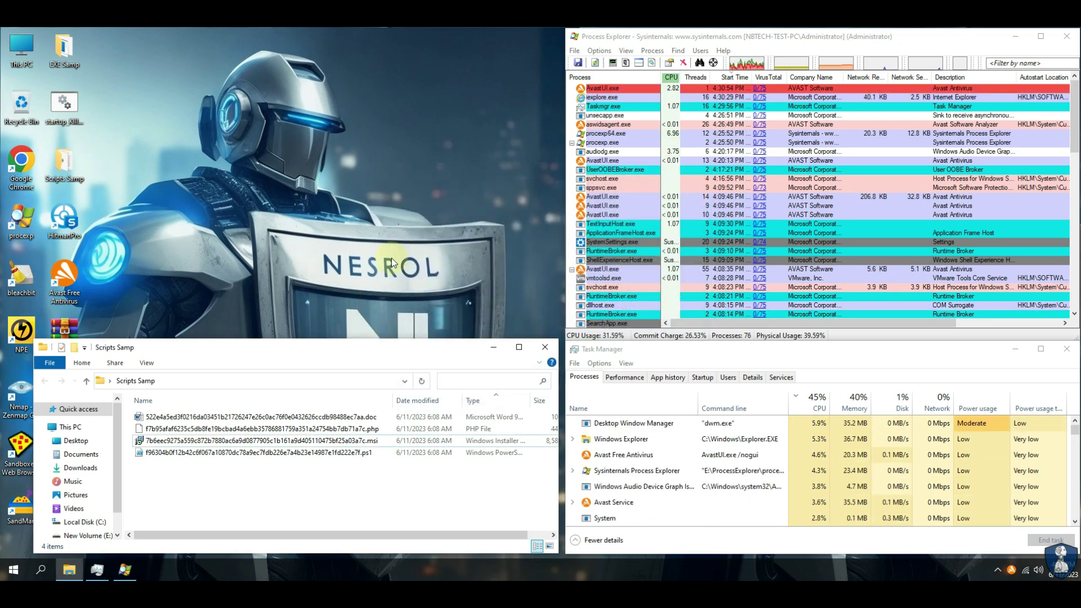
Step: Run the .msi sample, dismissing the Windows Installer error and Avast's threat alert
{"action": "right_click", "coordinate": [158, 441]}
{"action": "left_click", "coordinate": [217, 197]}
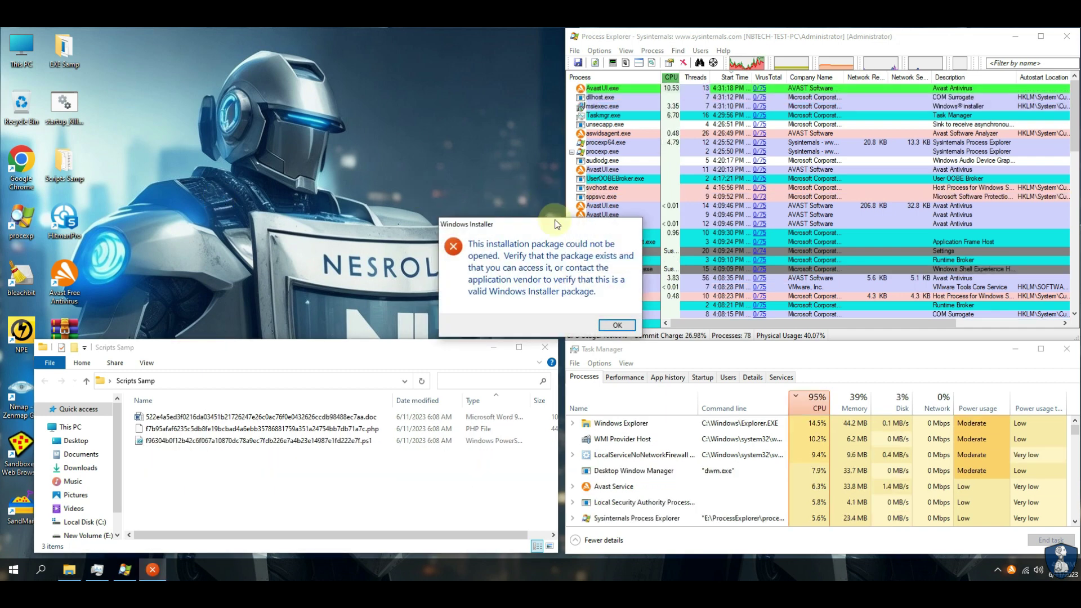
{"action": "left_click", "coordinate": [617, 331]}
{"action": "left_click", "coordinate": [186, 442]}
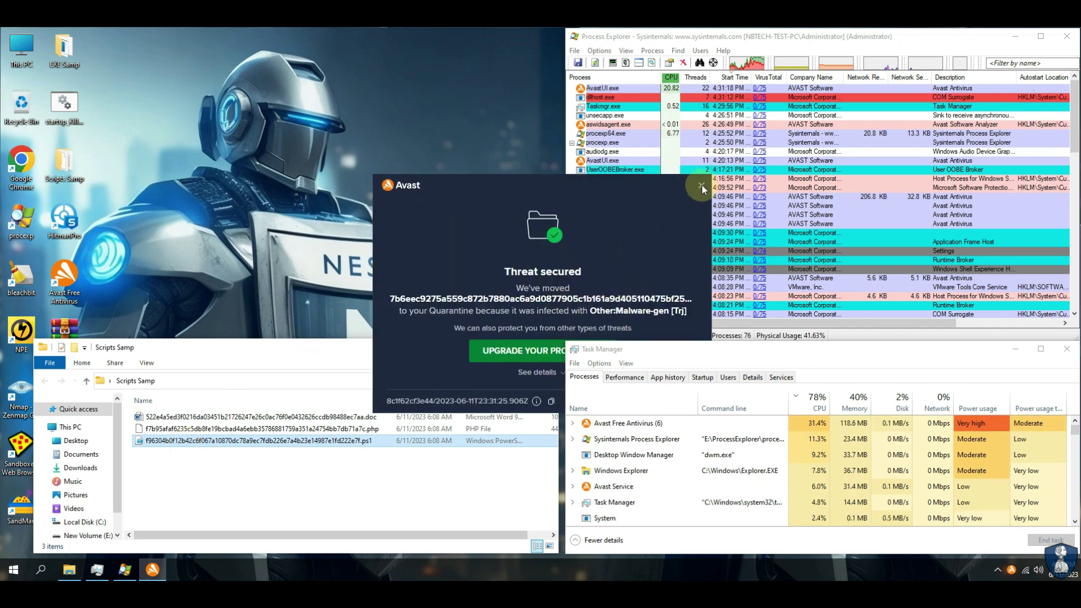
{"action": "left_click", "coordinate": [702, 184]}
Step: Run the .ps1 sample with PowerShell, examine the details of Avast's threat alert and close the alert
{"action": "right_click", "coordinate": [168, 445]}
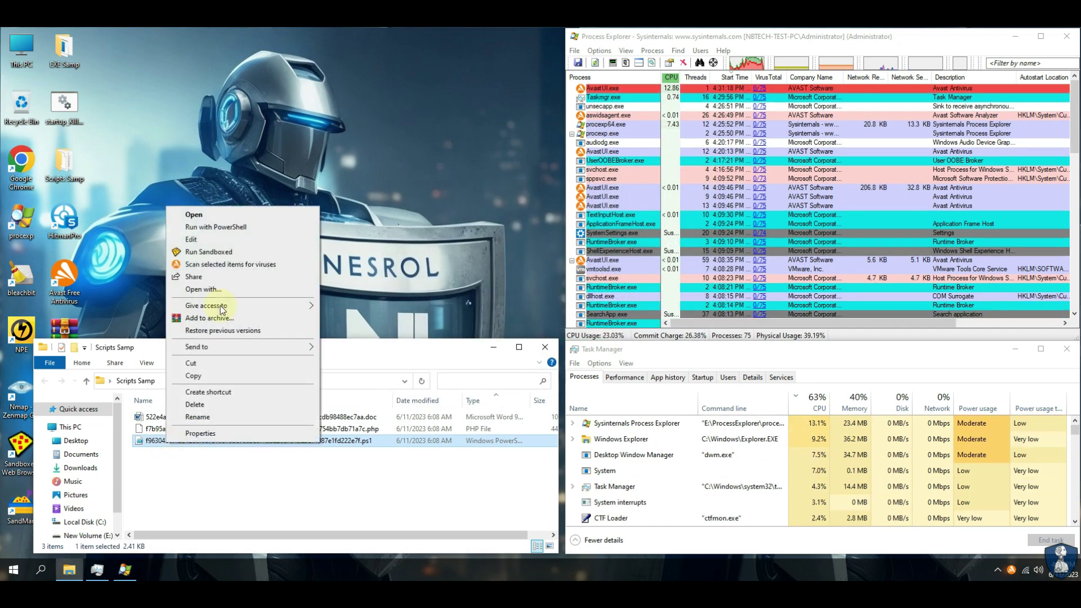
{"action": "left_click", "coordinate": [236, 227]}
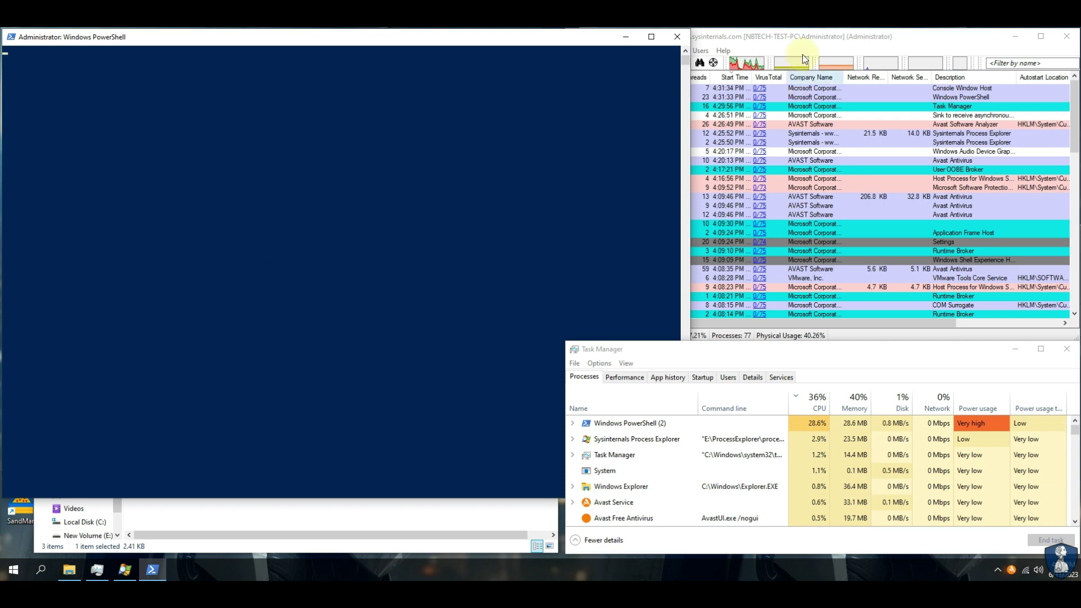
{"action": "left_click", "coordinate": [772, 38]}
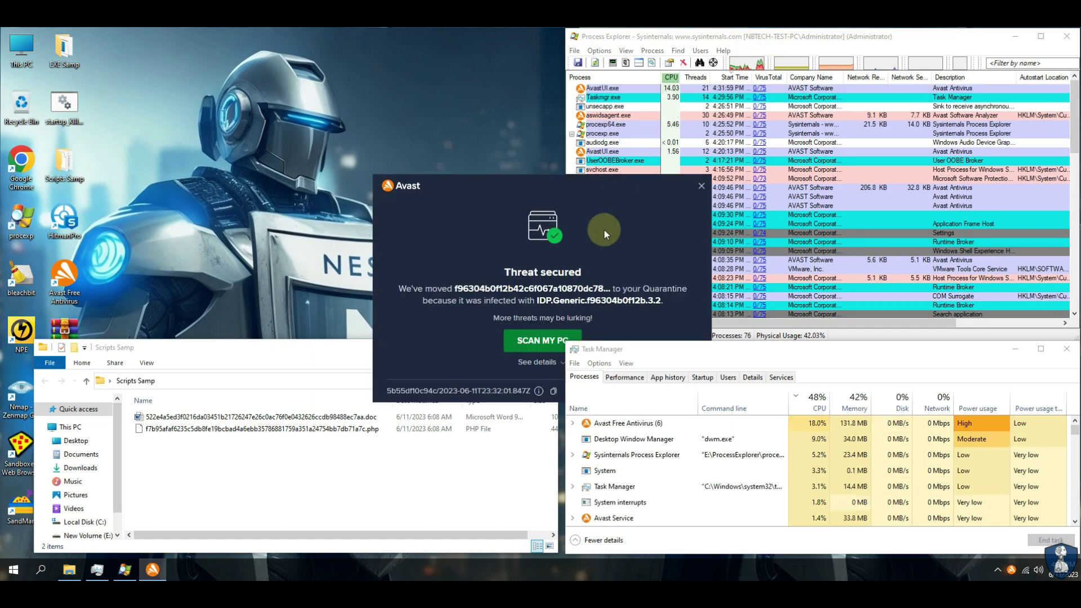
{"action": "left_click_drag", "start_coordinate": [465, 182], "coordinate": [269, 112]}
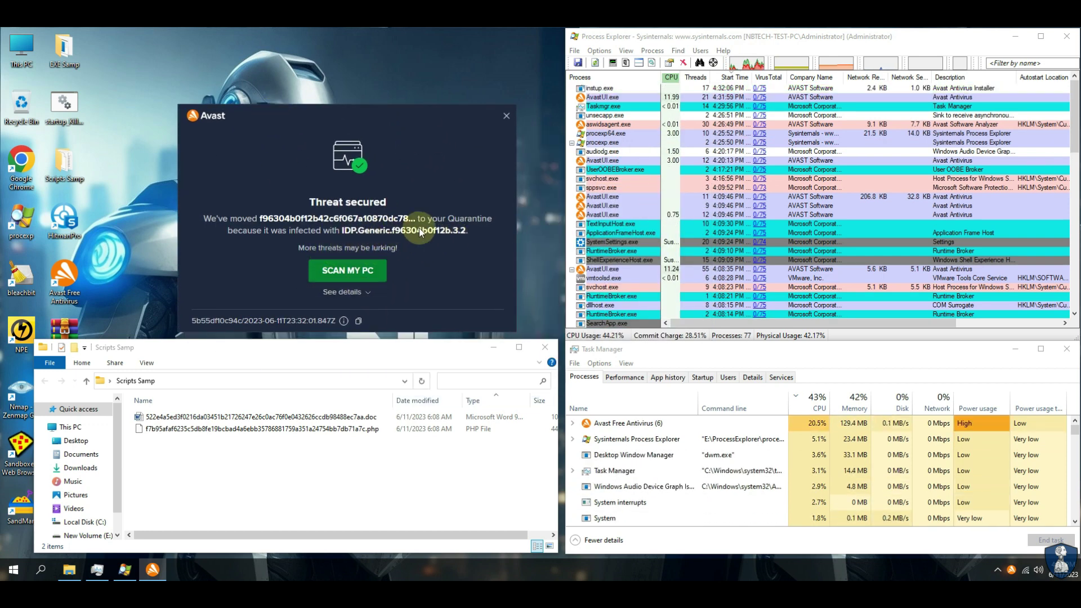
{"action": "left_click", "coordinate": [357, 292]}
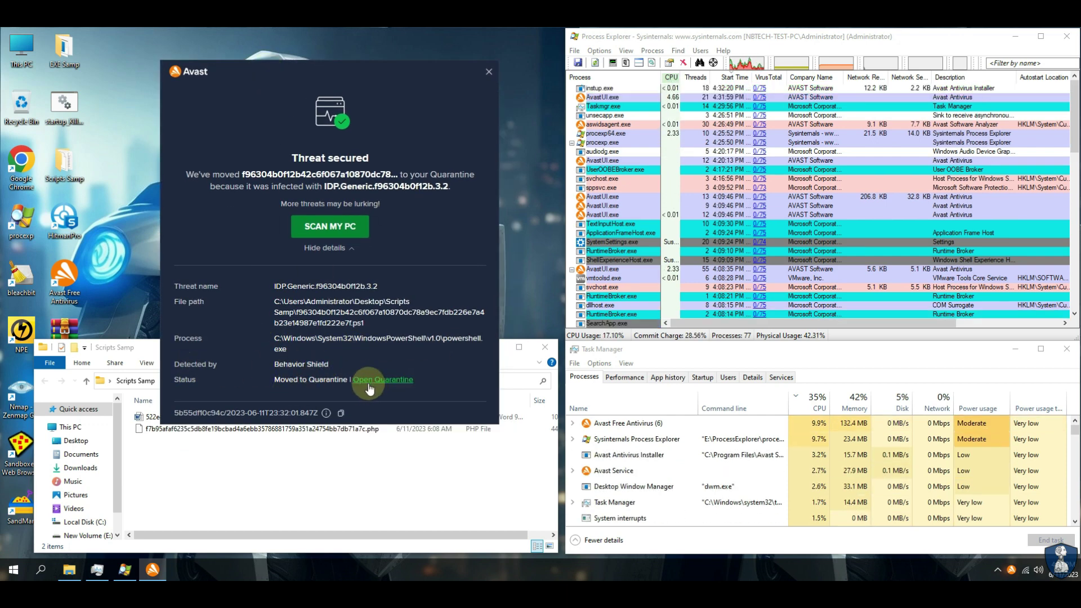
{"action": "left_click", "coordinate": [488, 72]}
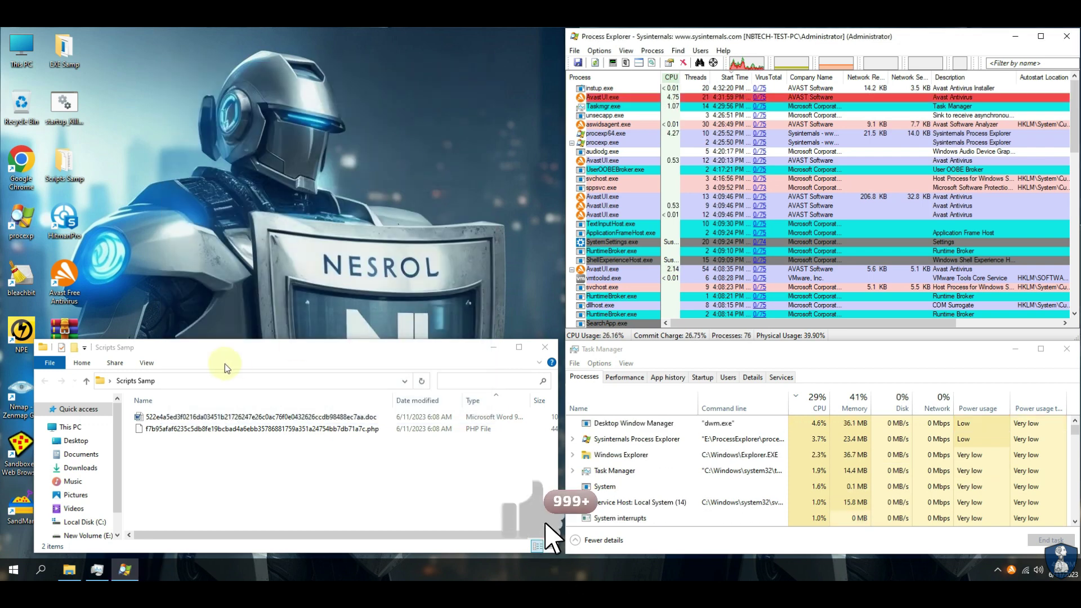
Step: Close the Scripts Samp folder, scan it with Avast, finish the scan results and reopen the folder
{"action": "left_click", "coordinate": [544, 352]}
{"action": "right_click", "coordinate": [65, 163]}
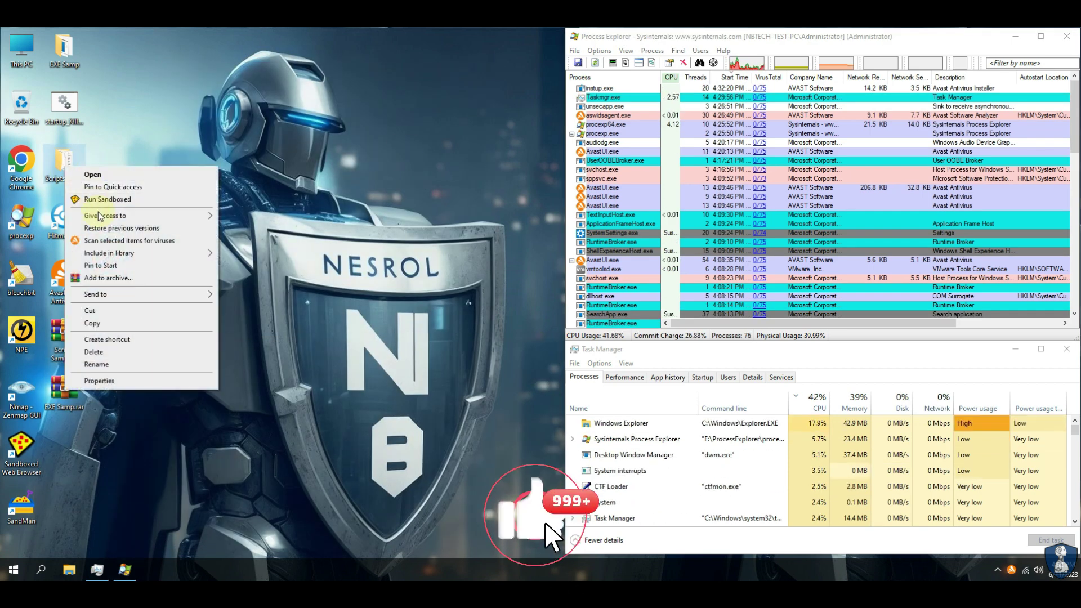
{"action": "left_click", "coordinate": [103, 242]}
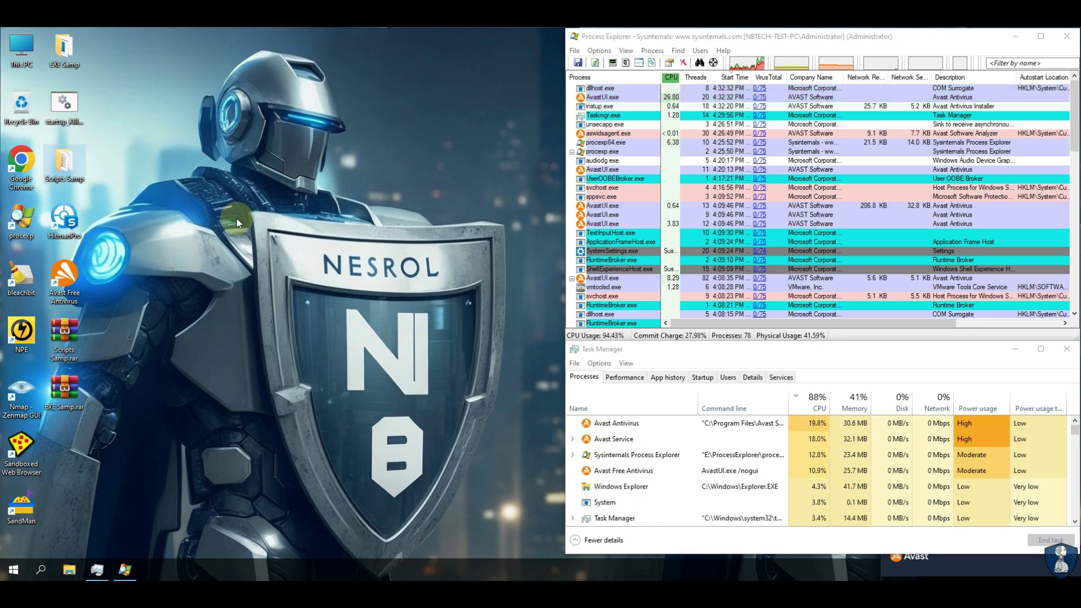
{"action": "left_click", "coordinate": [1016, 349]}
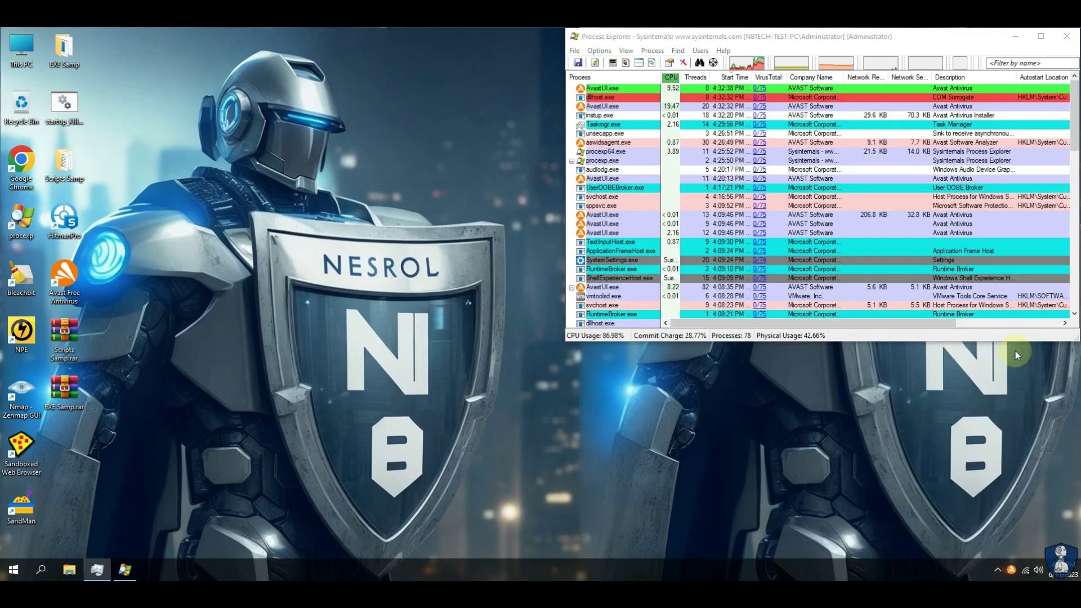
{"action": "left_click", "coordinate": [1012, 571]}
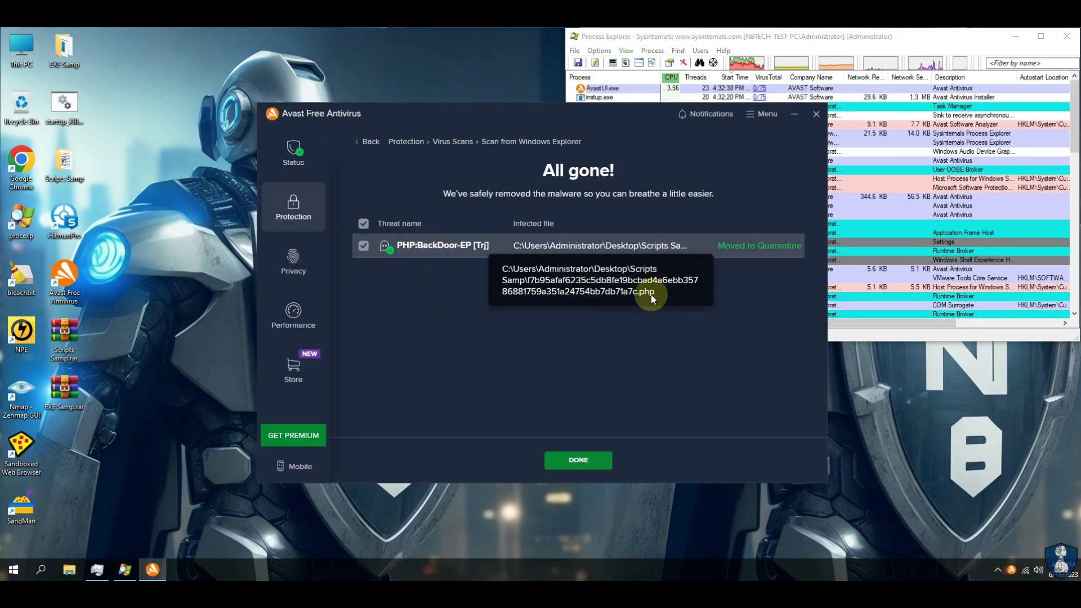
{"action": "left_click", "coordinate": [578, 460]}
{"action": "left_click", "coordinate": [817, 115]}
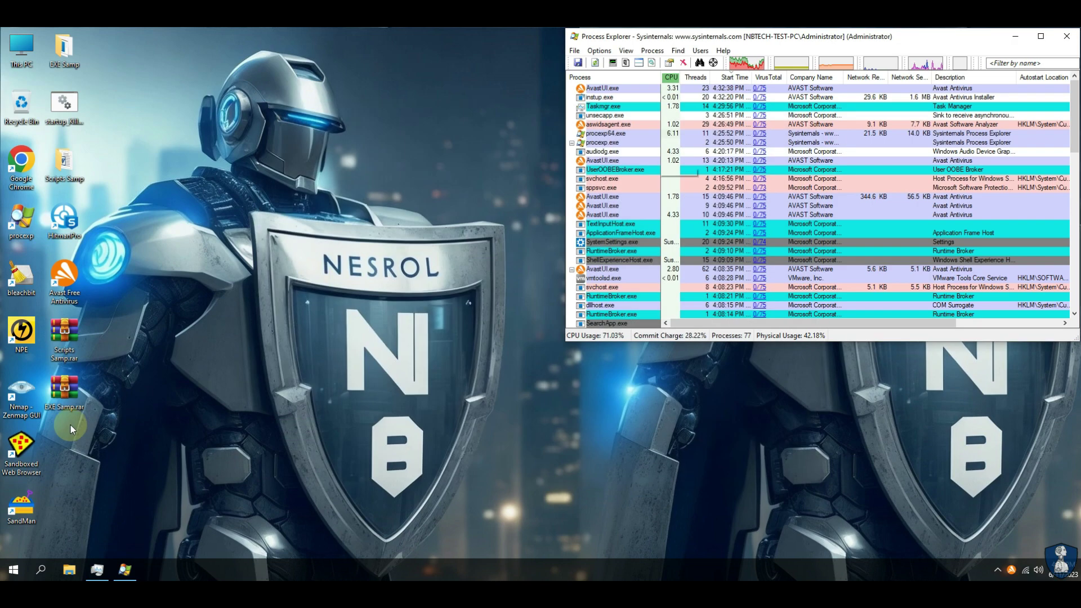
{"action": "left_click", "coordinate": [66, 169]}
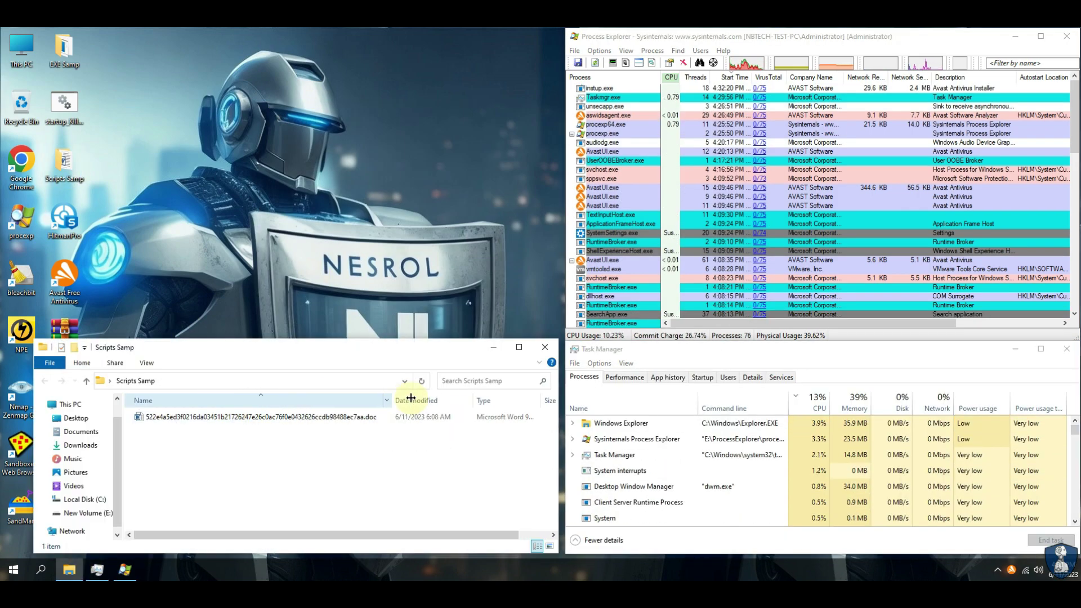
Step: Close the Scripts Samp folder, Task Manager and Process Explorer
{"action": "left_click", "coordinate": [546, 347]}
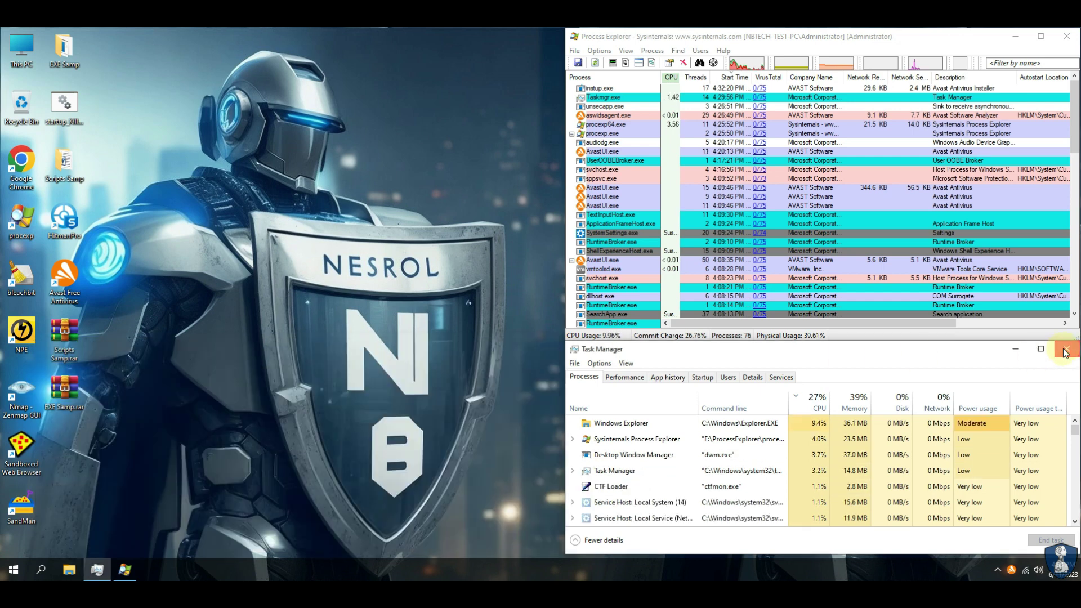
{"action": "left_click", "coordinate": [1065, 350]}
{"action": "left_click", "coordinate": [1067, 36]}
{"action": "right_click", "coordinate": [14, 570]}
{"action": "left_click", "coordinate": [524, 340]}
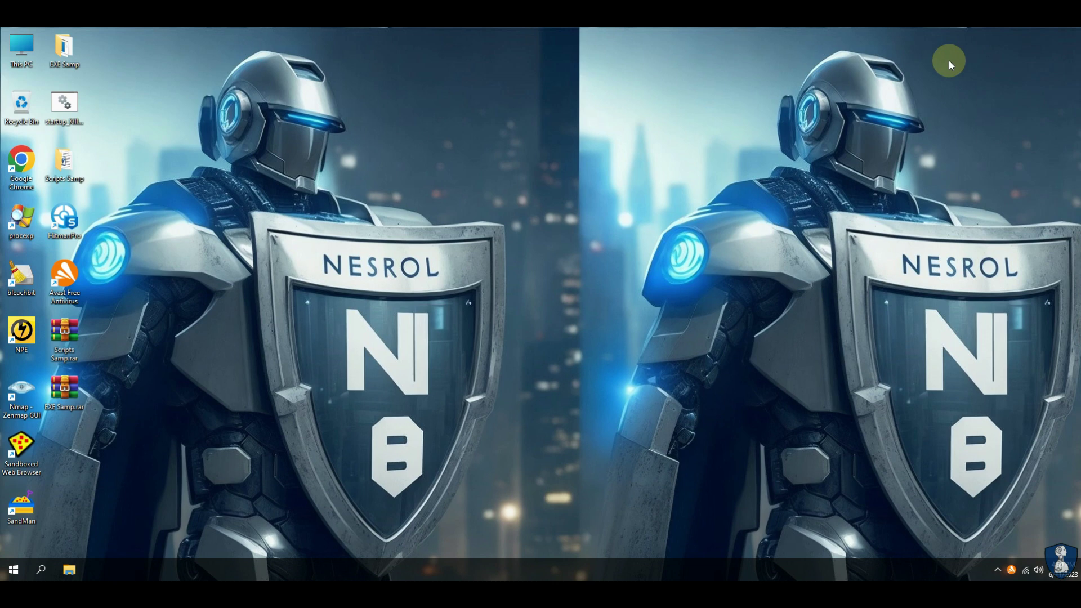
Step: Open Avast's main window to check that the antivirus starts, and close it again
{"action": "right_click", "coordinate": [1012, 570]}
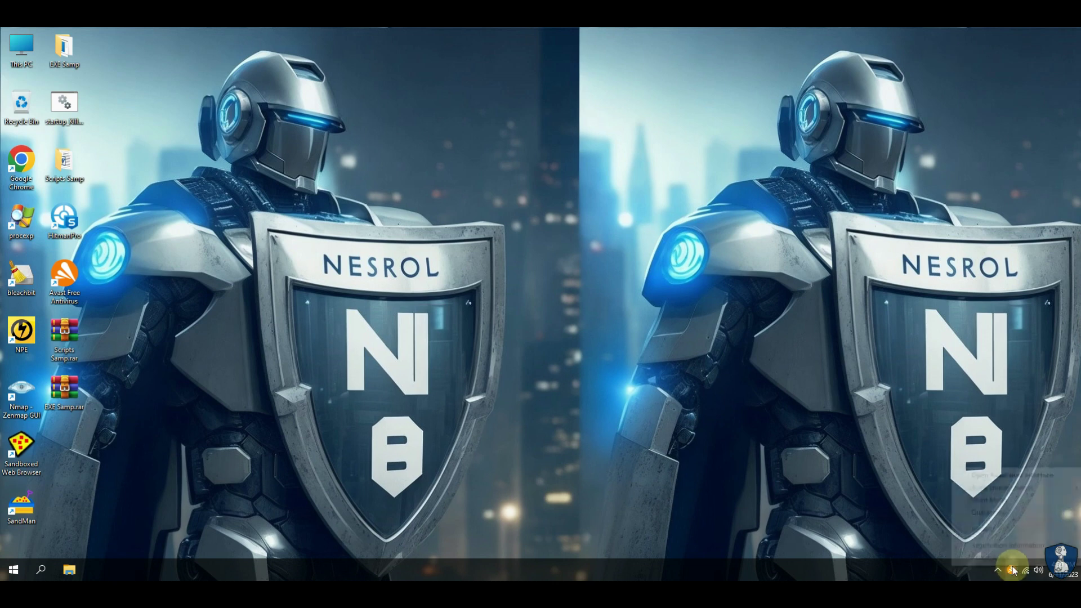
{"action": "left_click", "coordinate": [1012, 475]}
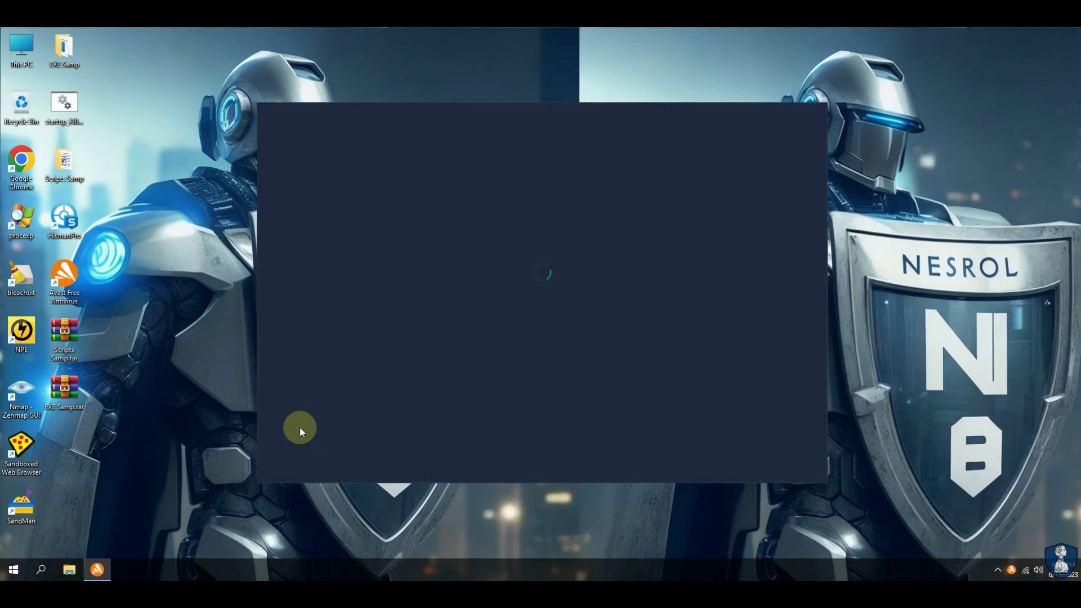
{"action": "left_click", "coordinate": [818, 111]}
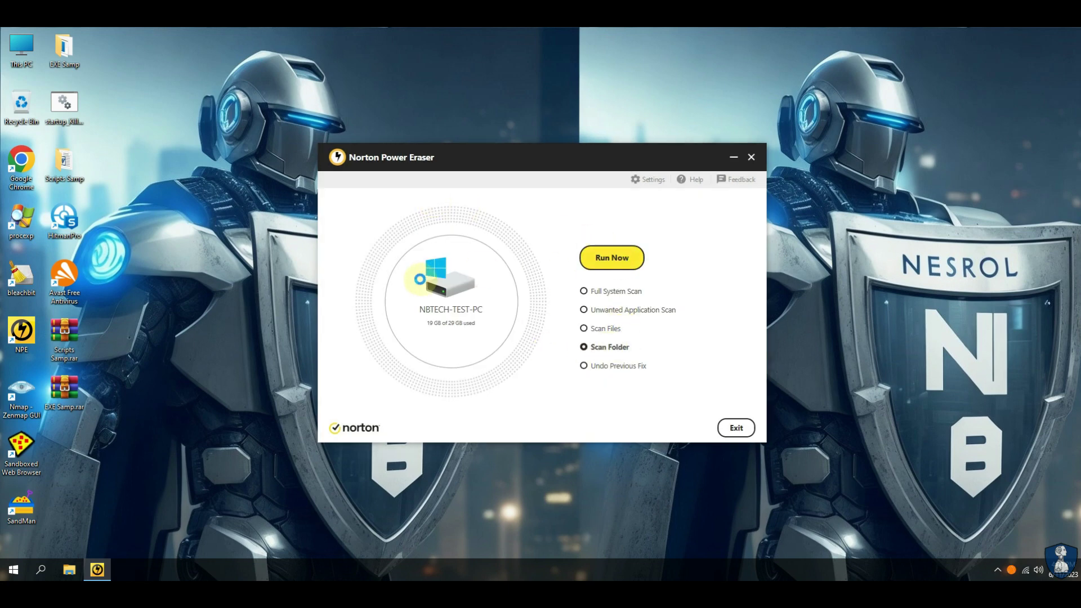
Step: Finish a folder scan in Norton Power Eraser, run its main scan with the required system restart, and exit the program
{"action": "left_click", "coordinate": [752, 396]}
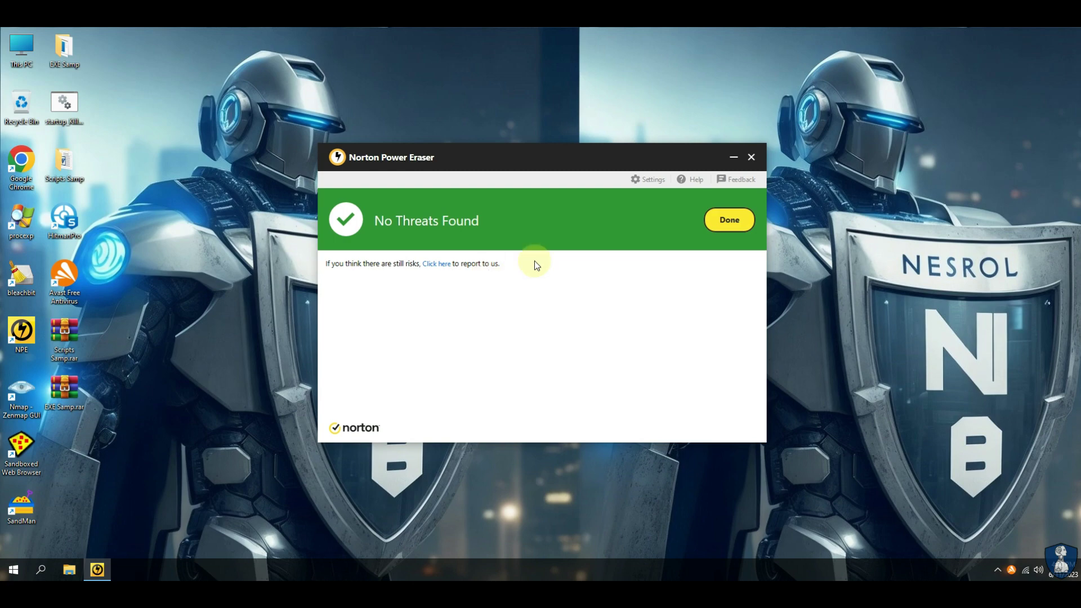
{"action": "left_click", "coordinate": [729, 219]}
{"action": "left_click", "coordinate": [589, 253]}
{"action": "left_click", "coordinate": [627, 358]}
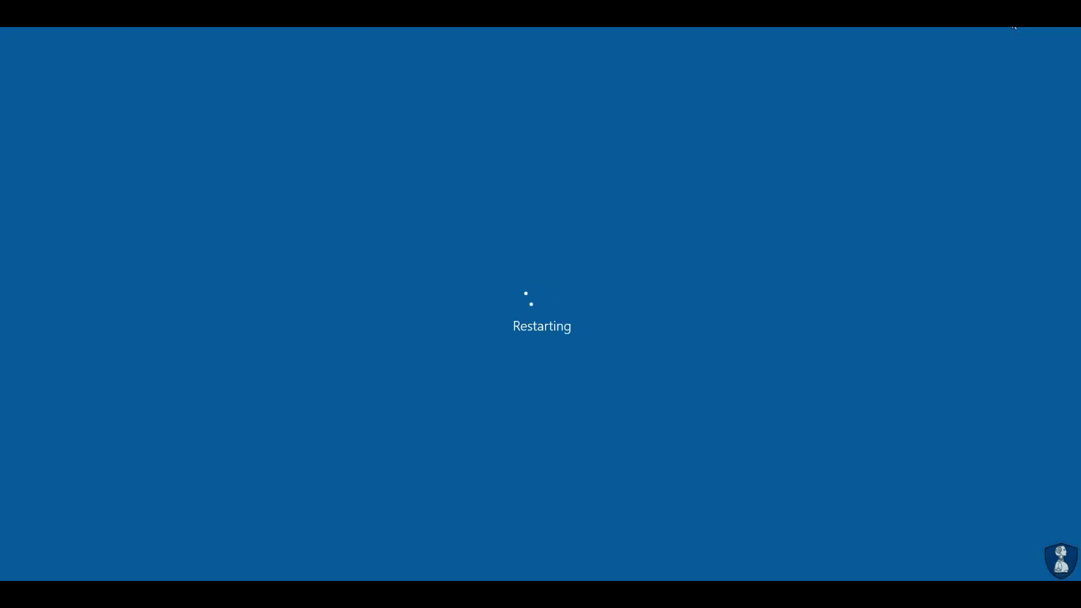
{"action": "right_click", "coordinate": [939, 111]}
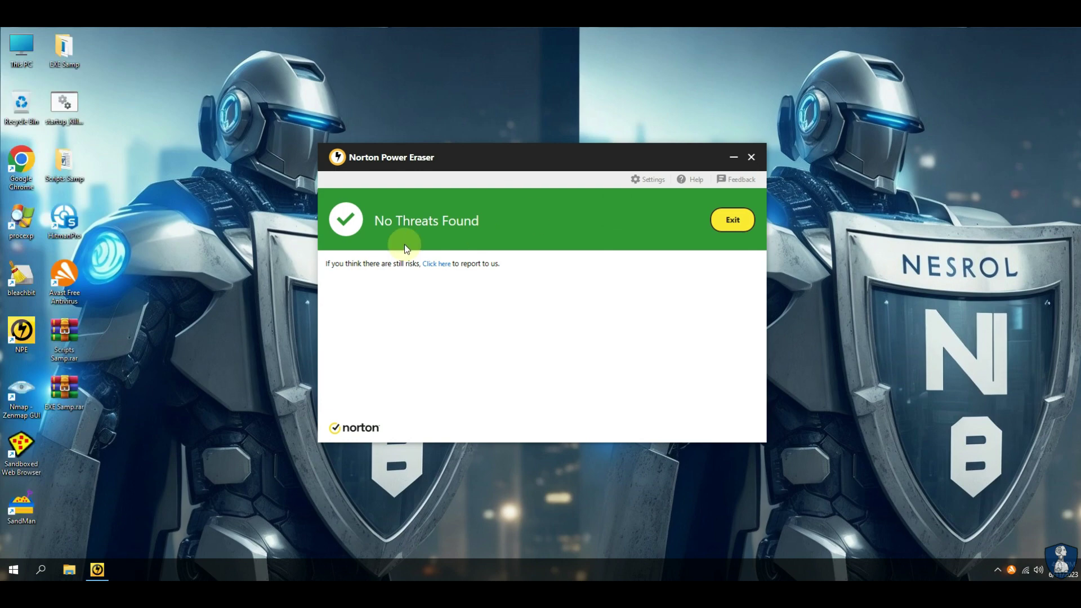
{"action": "left_click", "coordinate": [731, 221]}
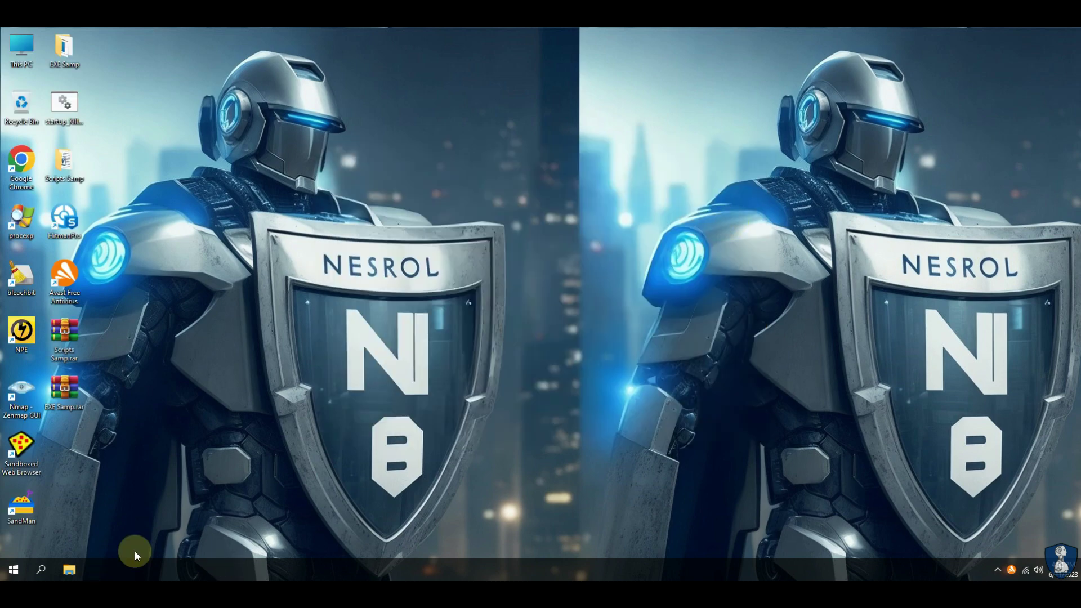
Step: Scan the computer with HitmanPro, refresh the desktop during the scan, review the result summary and close the program
{"action": "double_click", "coordinate": [64, 220]}
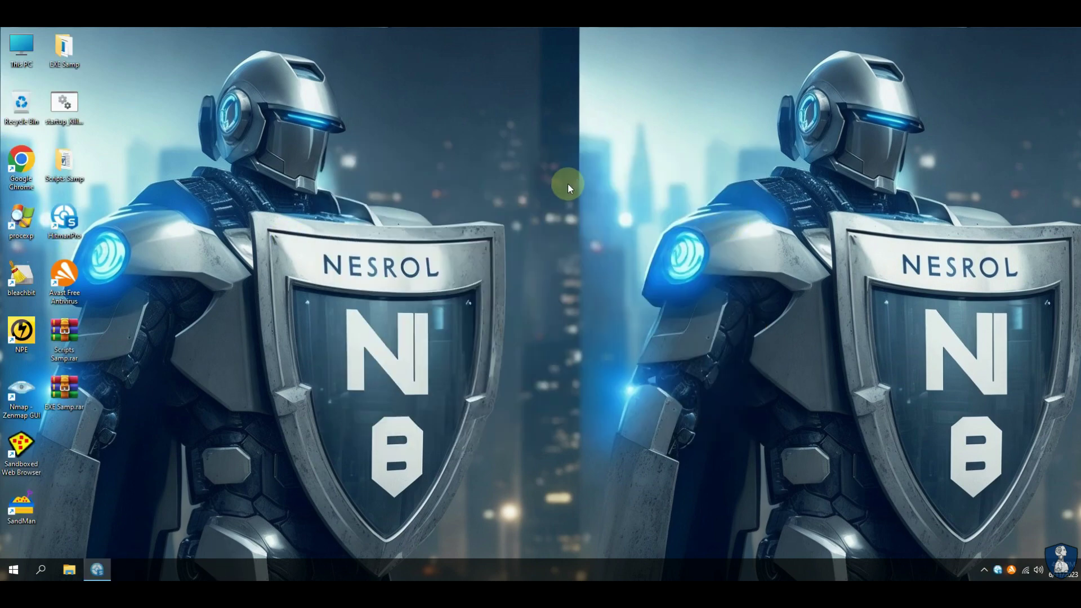
{"action": "left_click", "coordinate": [631, 433]}
{"action": "right_click", "coordinate": [532, 83]}
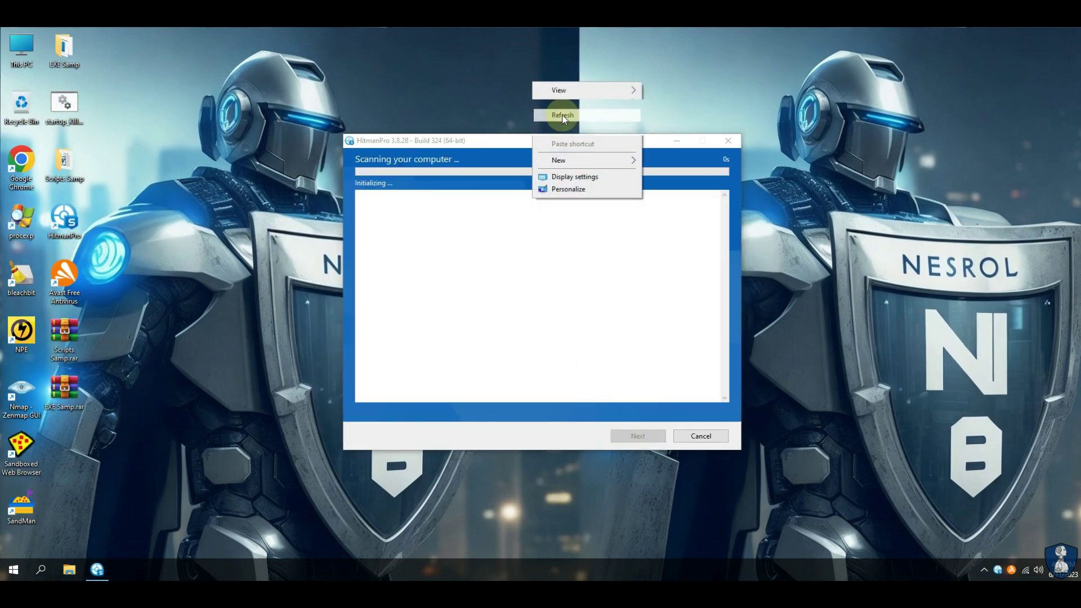
{"action": "left_click", "coordinate": [562, 113]}
{"action": "right_click", "coordinate": [562, 114]}
{"action": "left_click", "coordinate": [580, 142]}
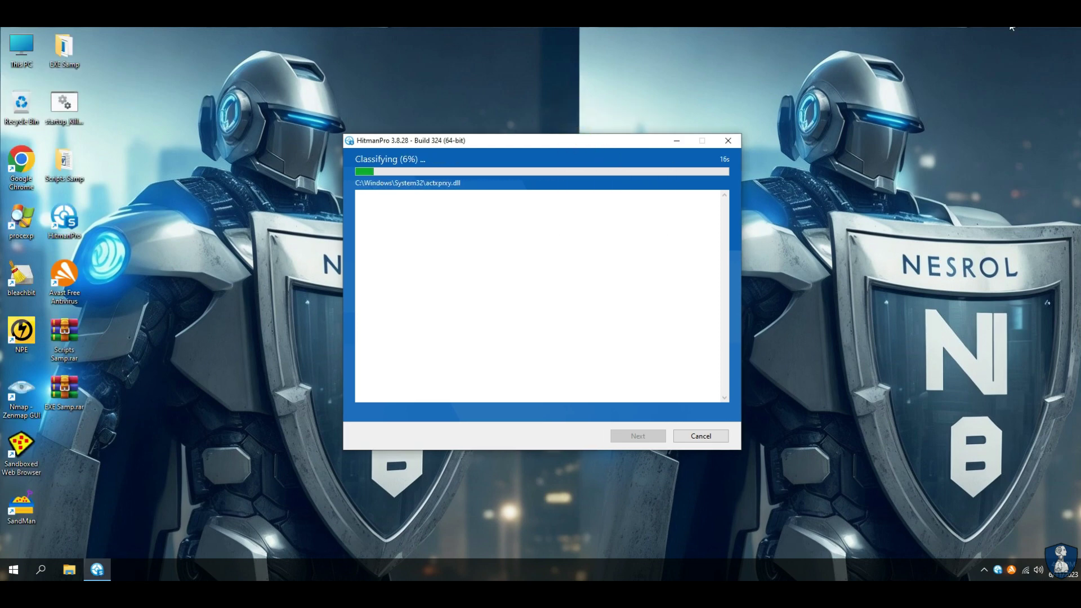
{"action": "left_click", "coordinate": [942, 111]}
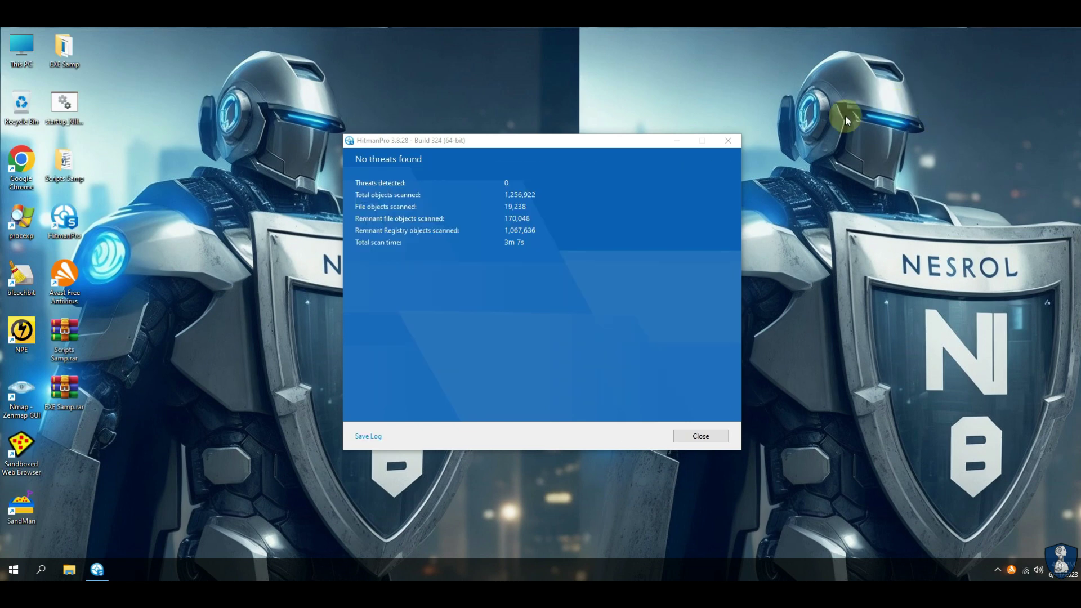
{"action": "left_click", "coordinate": [427, 189]}
{"action": "left_click", "coordinate": [701, 436]}
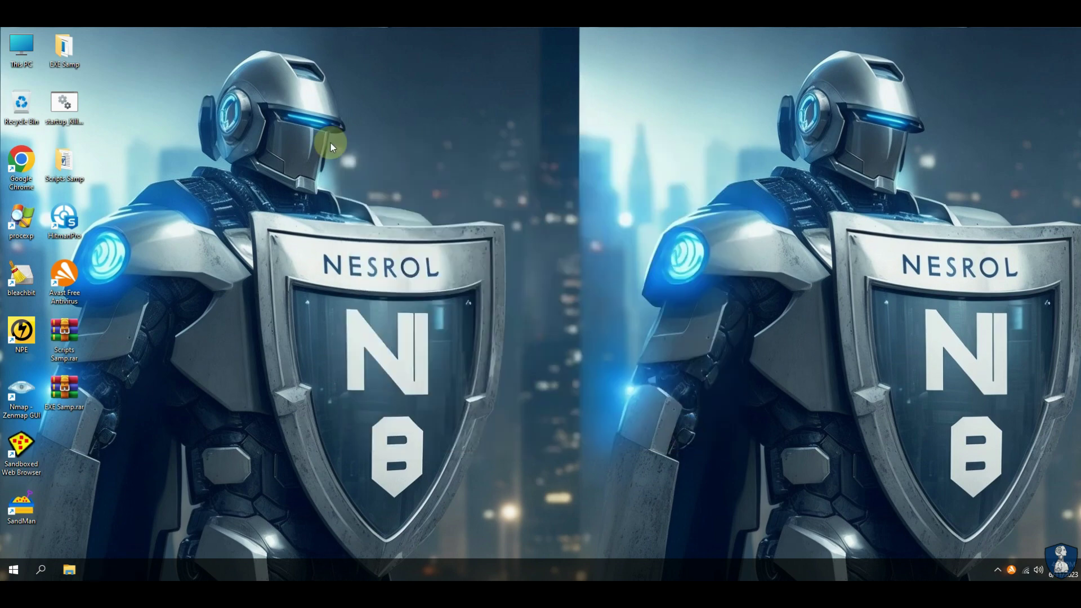
Step: Open VirusTotal in Chrome and submit the remaining .doc sample from the Scripts Samp folder for analysis
{"action": "double_click", "coordinate": [20, 164]}
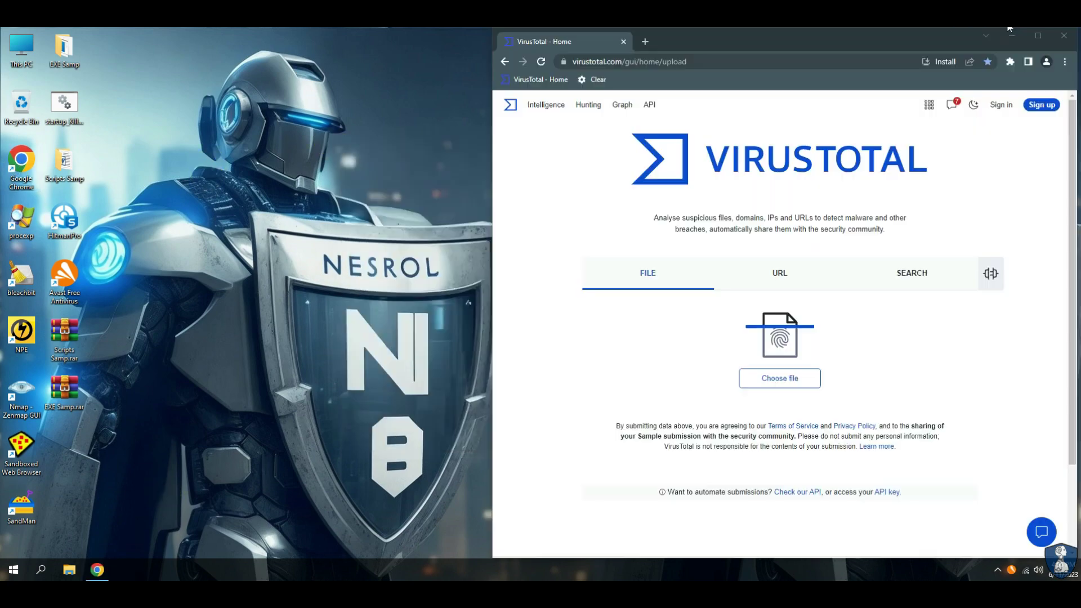
{"action": "double_click", "coordinate": [65, 164]}
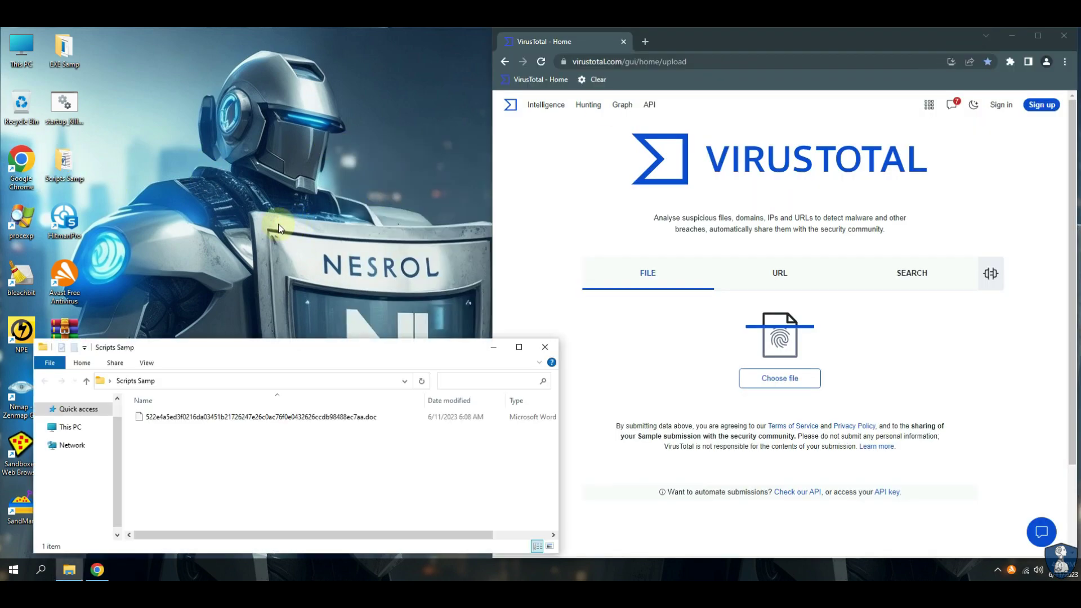
{"action": "left_click_drag", "start_coordinate": [181, 416], "coordinate": [707, 285]}
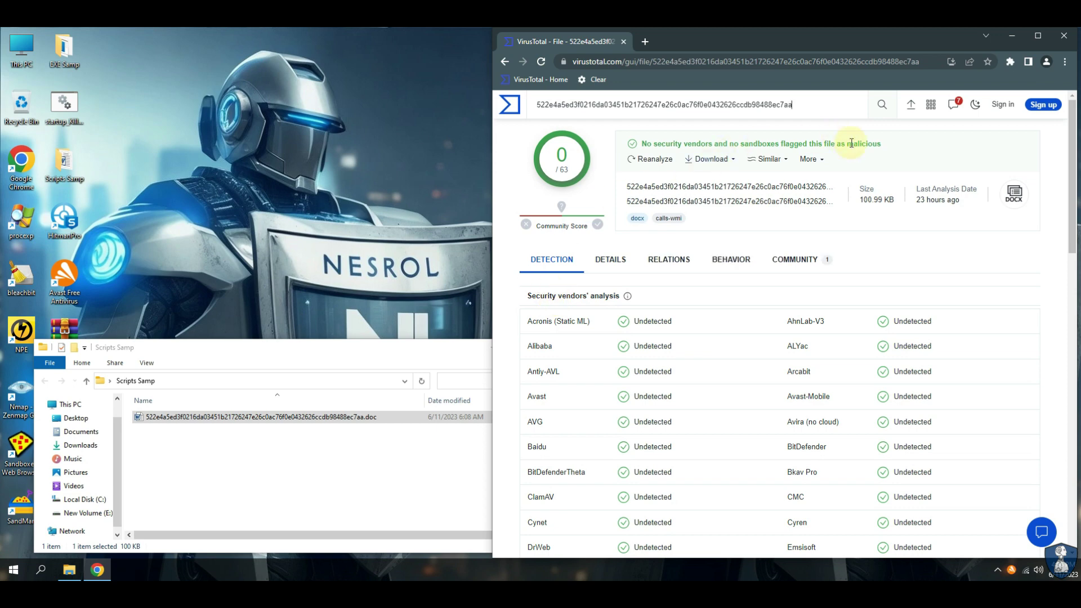
Step: Review the .doc sample's vendor detections and community comments on VirusTotal, and close the Scripts Samp folder
{"action": "scroll", "coordinate": [687, 388], "scroll_direction": "down", "scroll_amount": 5}
{"action": "scroll", "coordinate": [688, 383], "scroll_direction": "up", "scroll_amount": 5}
{"action": "left_click", "coordinate": [800, 261]}
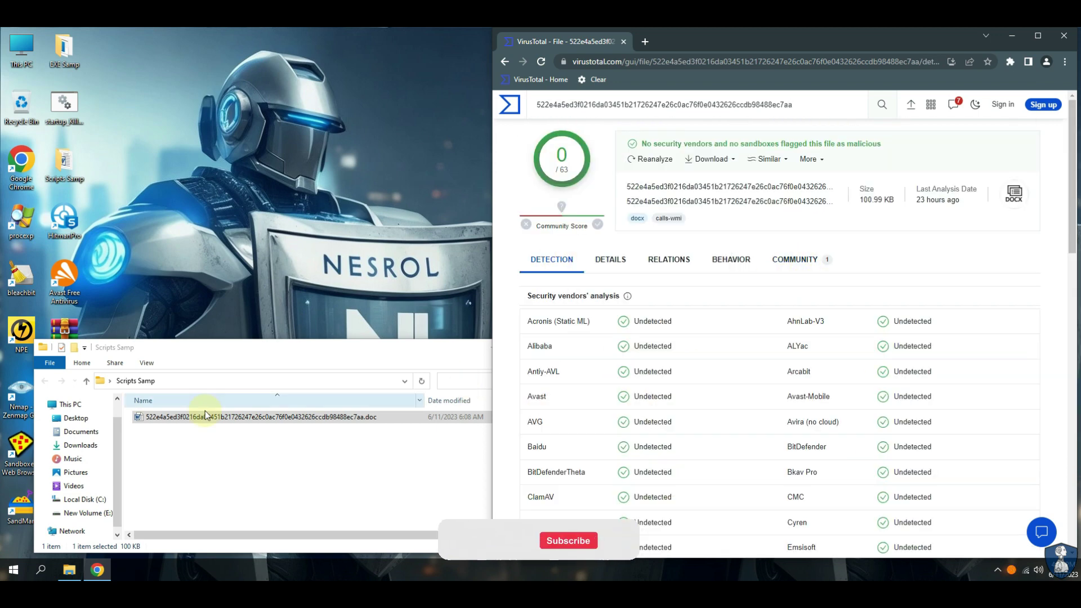
{"action": "left_click", "coordinate": [396, 355]}
{"action": "left_click", "coordinate": [539, 348]}
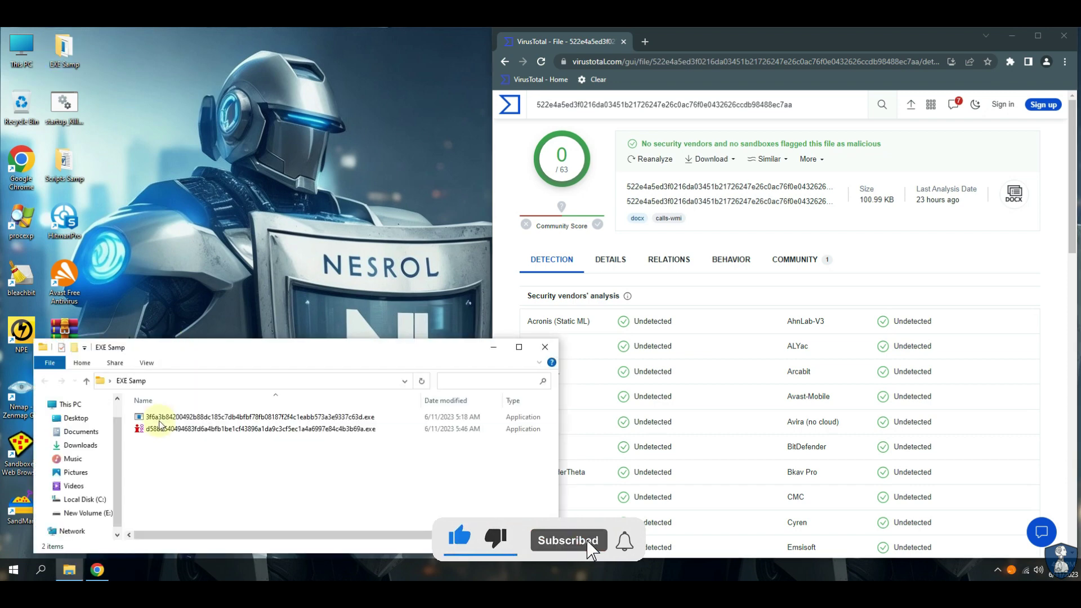
Step: Submit the EXE Samp file starting with d58b2540 to VirusTotal and examine the vendors' threat names
{"action": "left_click_drag", "start_coordinate": [169, 429], "coordinate": [546, 309]}
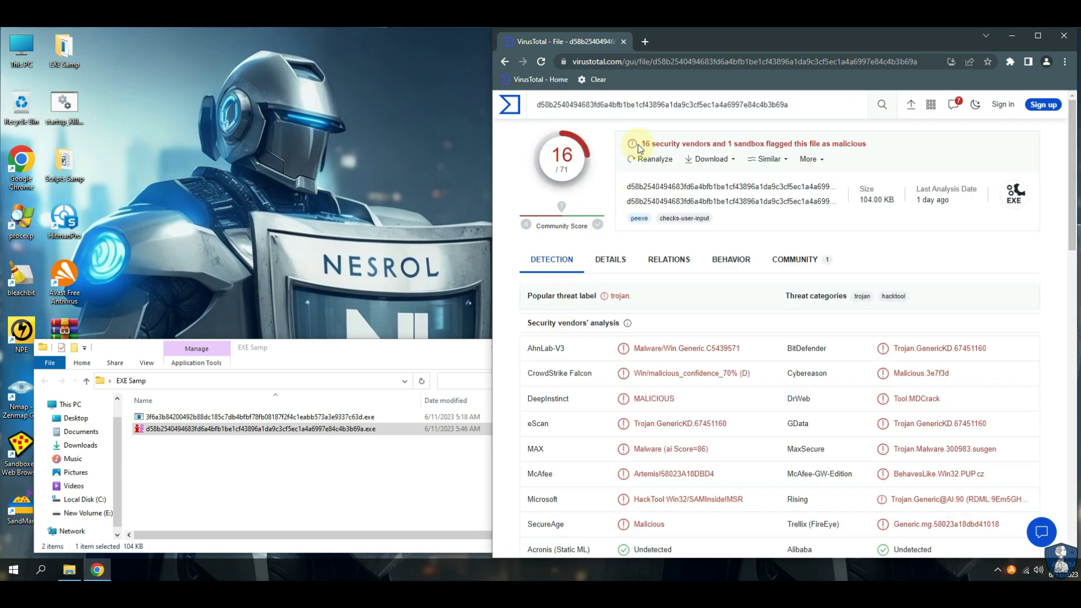
{"action": "scroll", "coordinate": [689, 291], "scroll_direction": "down", "scroll_amount": 1}
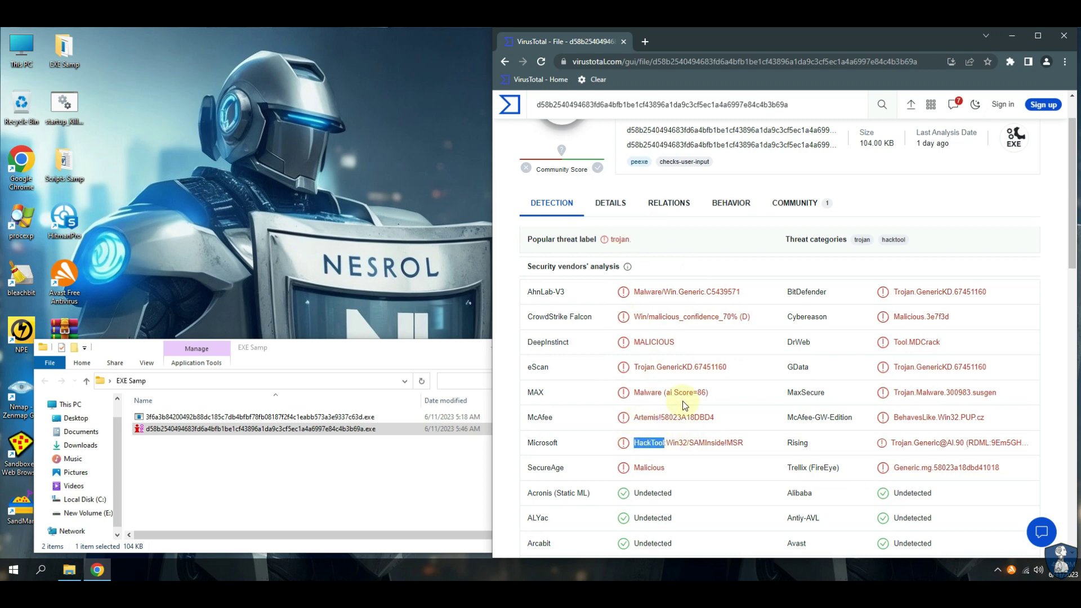
{"action": "left_click_drag", "start_coordinate": [961, 351], "coordinate": [914, 345]}
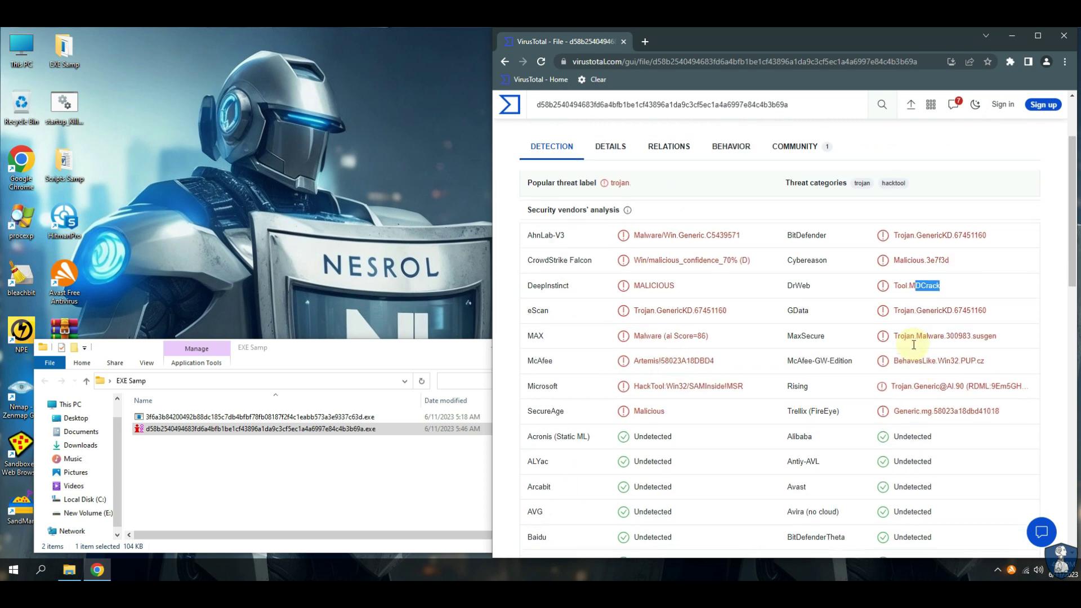
{"action": "scroll", "coordinate": [914, 345], "scroll_direction": "up", "scroll_amount": 1}
Step: Submit the EXE Samp file starting with 3f6a3b84 to VirusTotal, review its detections and community comments, and close Chrome
{"action": "left_click_drag", "start_coordinate": [229, 421], "coordinate": [615, 319]}
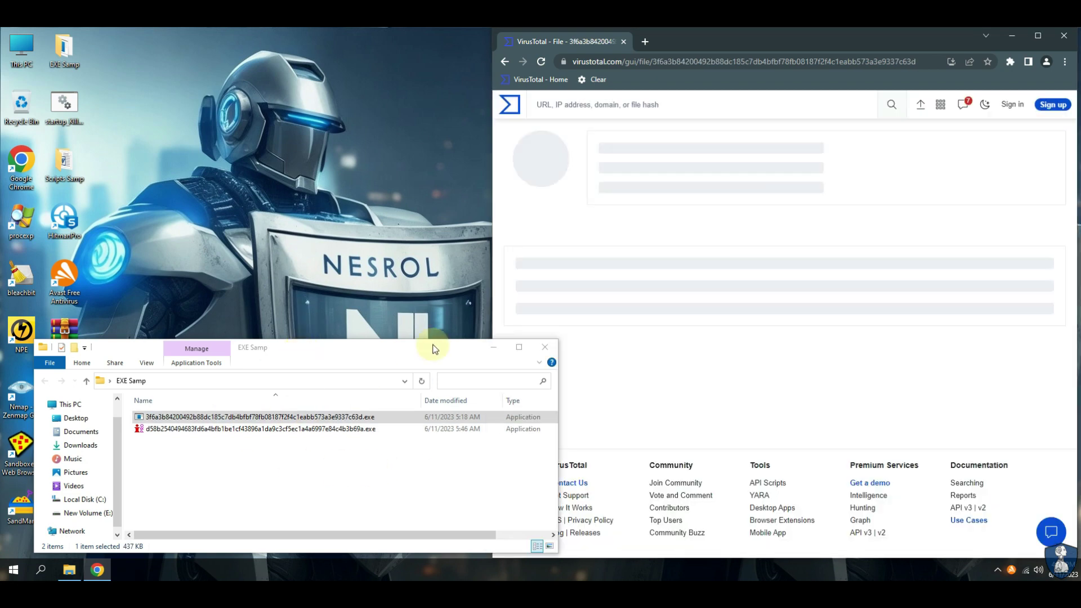
{"action": "left_click", "coordinate": [432, 349]}
{"action": "left_click_drag", "start_coordinate": [639, 148], "coordinate": [819, 160]}
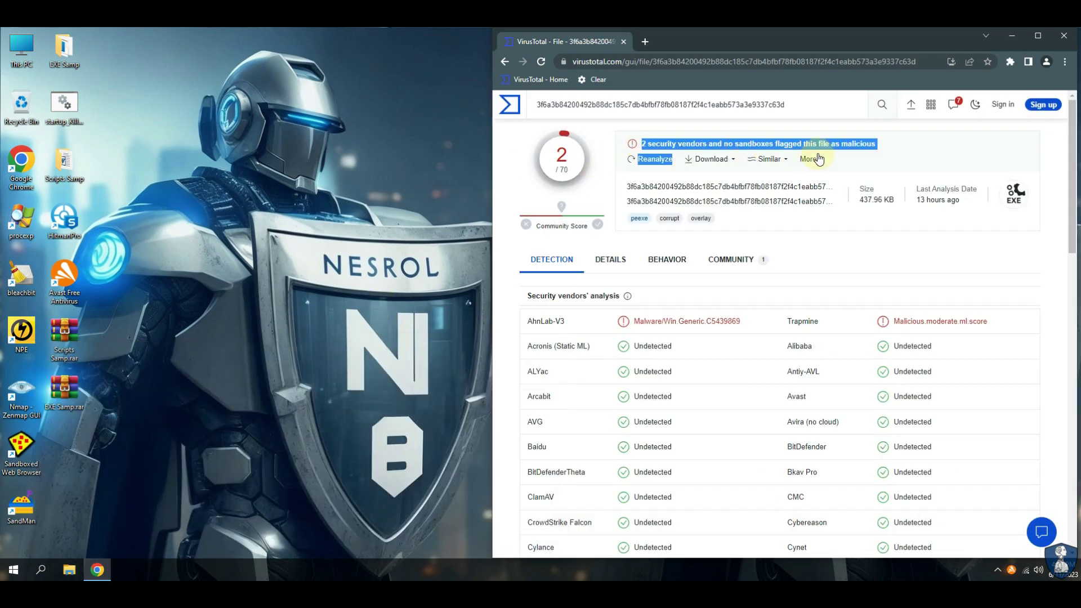
{"action": "left_click", "coordinate": [657, 335]}
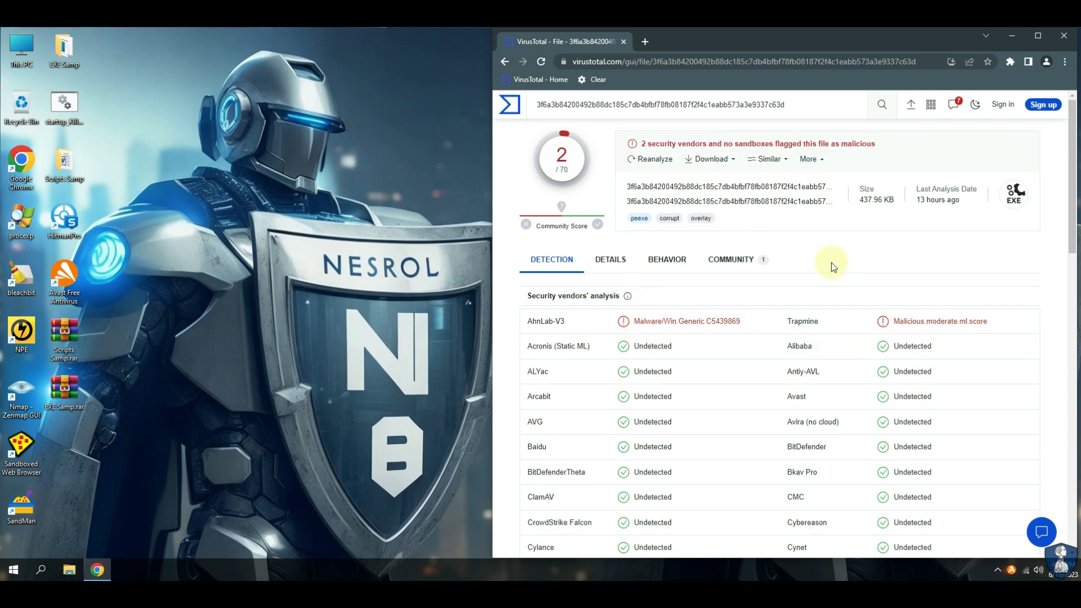
{"action": "left_click", "coordinate": [737, 263]}
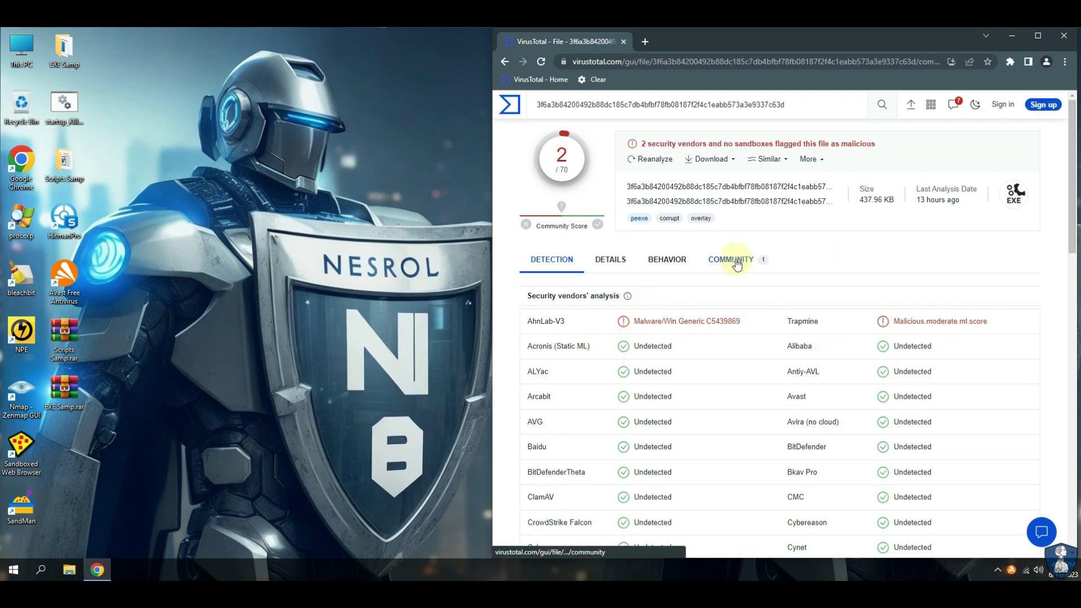
{"action": "left_click", "coordinate": [555, 260]}
{"action": "left_click", "coordinate": [1064, 36]}
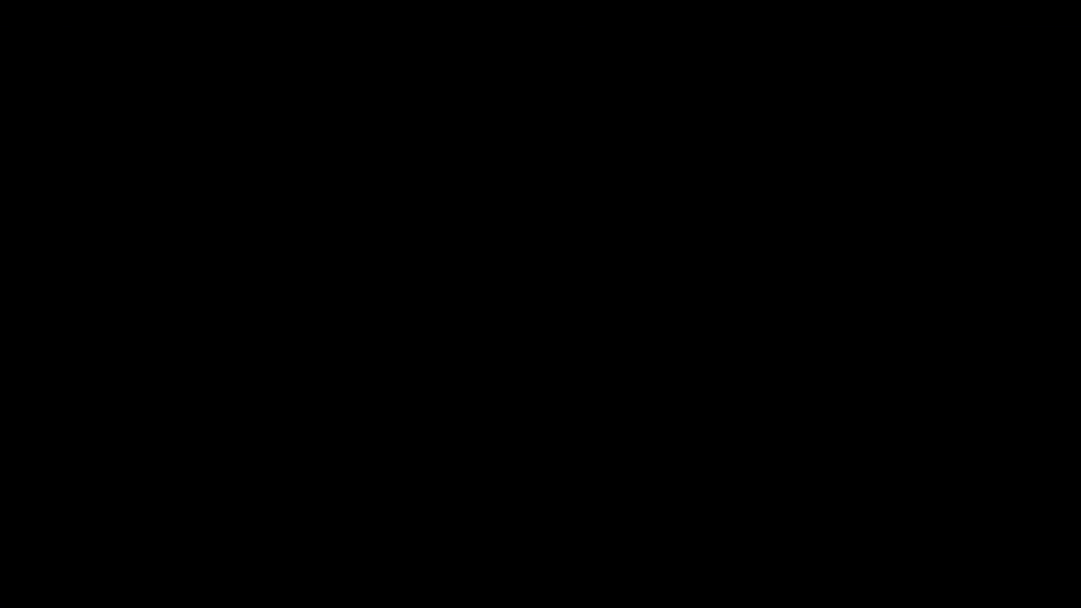